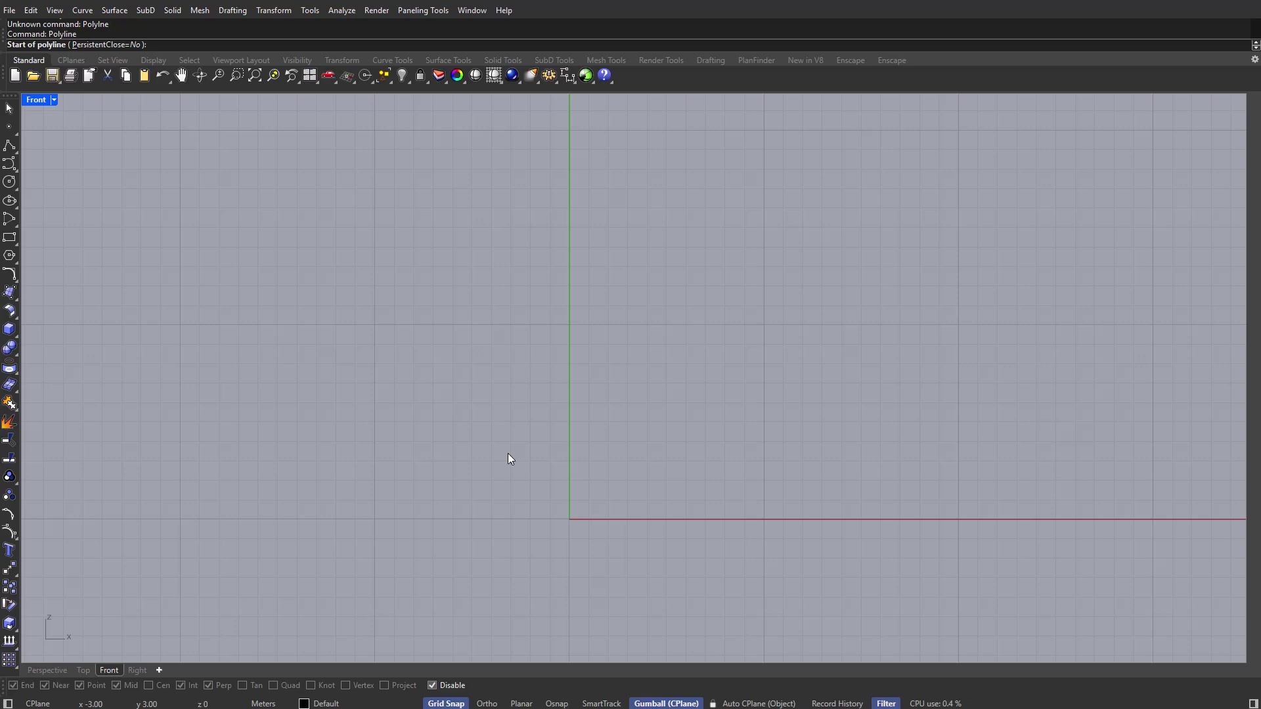
Draw a vertical single-segment polyline 10 m high, starting at the origin in the Front viewport.
right_click_drag(530, 460, 535, 460)
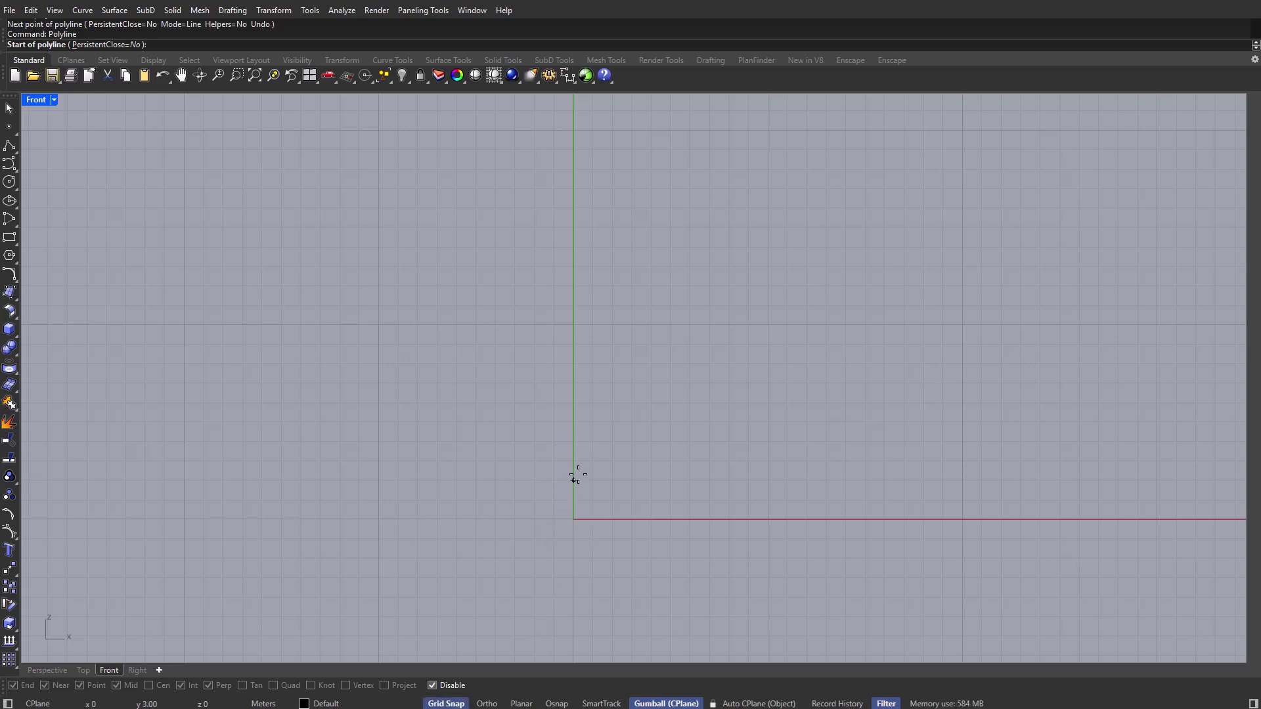
left_click(574, 519)
type("10")
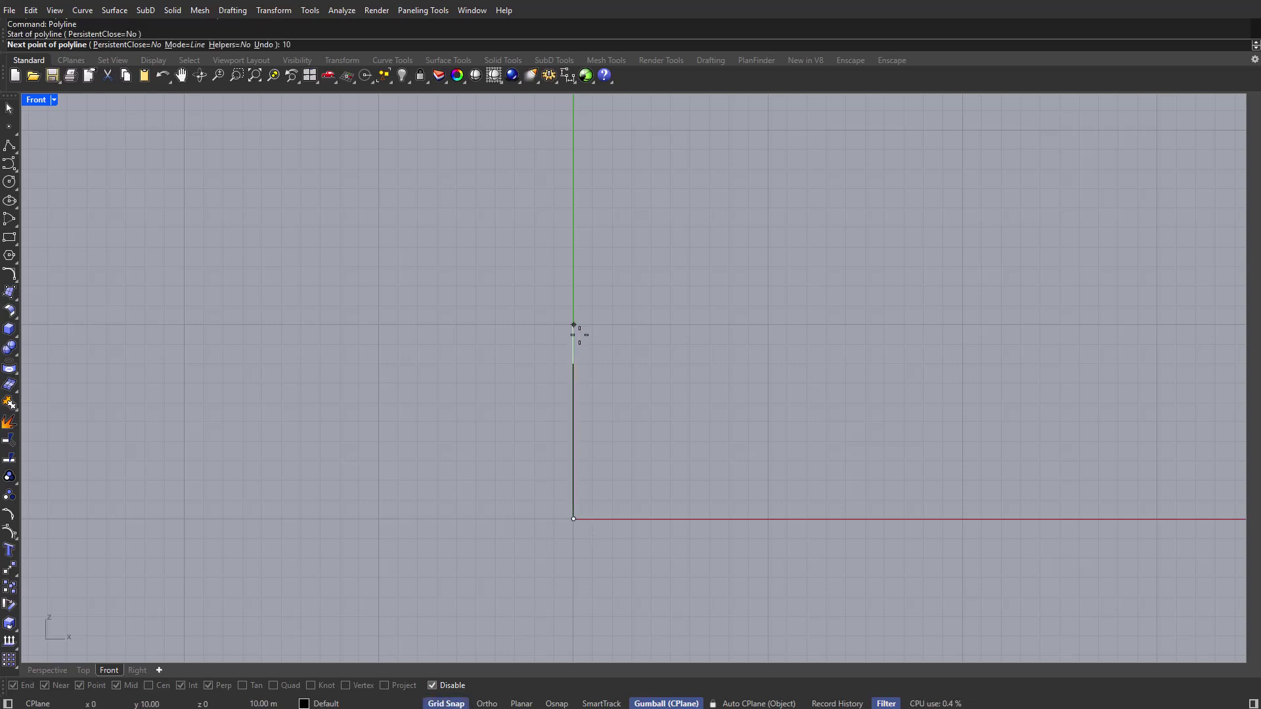
key("Return")
left_click(574, 327)
key("Return")
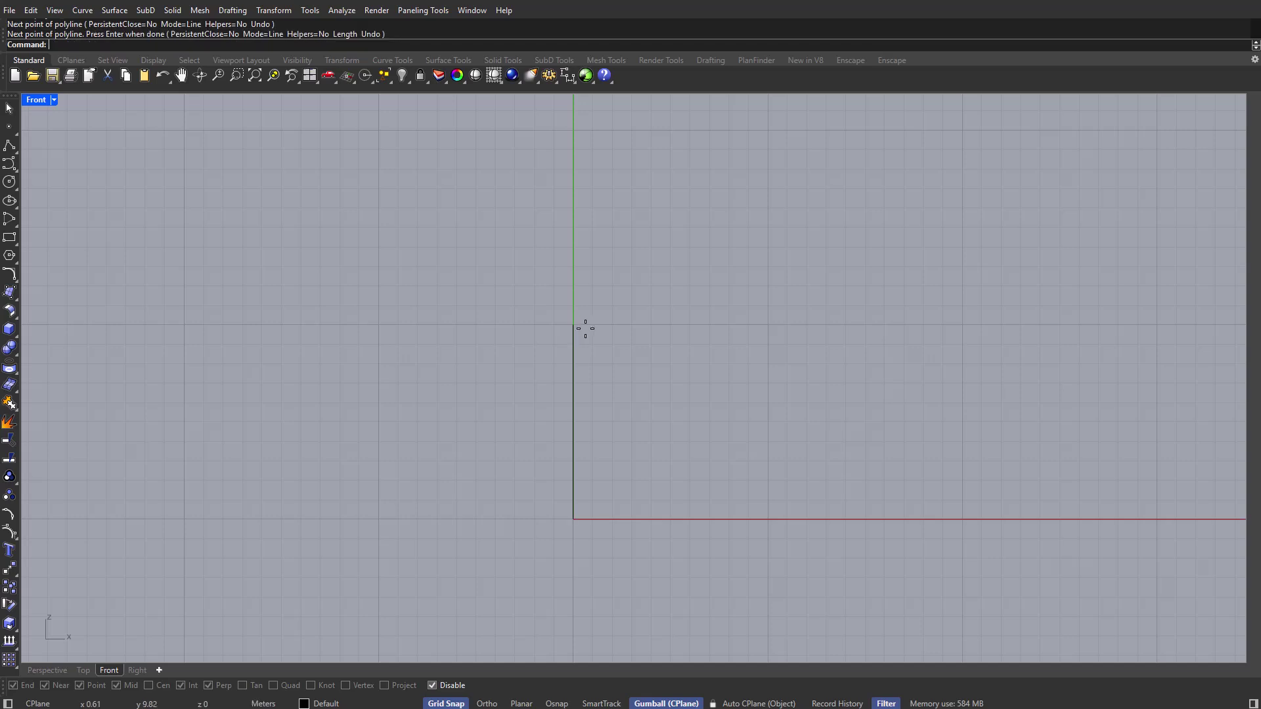
Maximize the Perspective viewport and clear the selection of the vertical line.
left_click(574, 379)
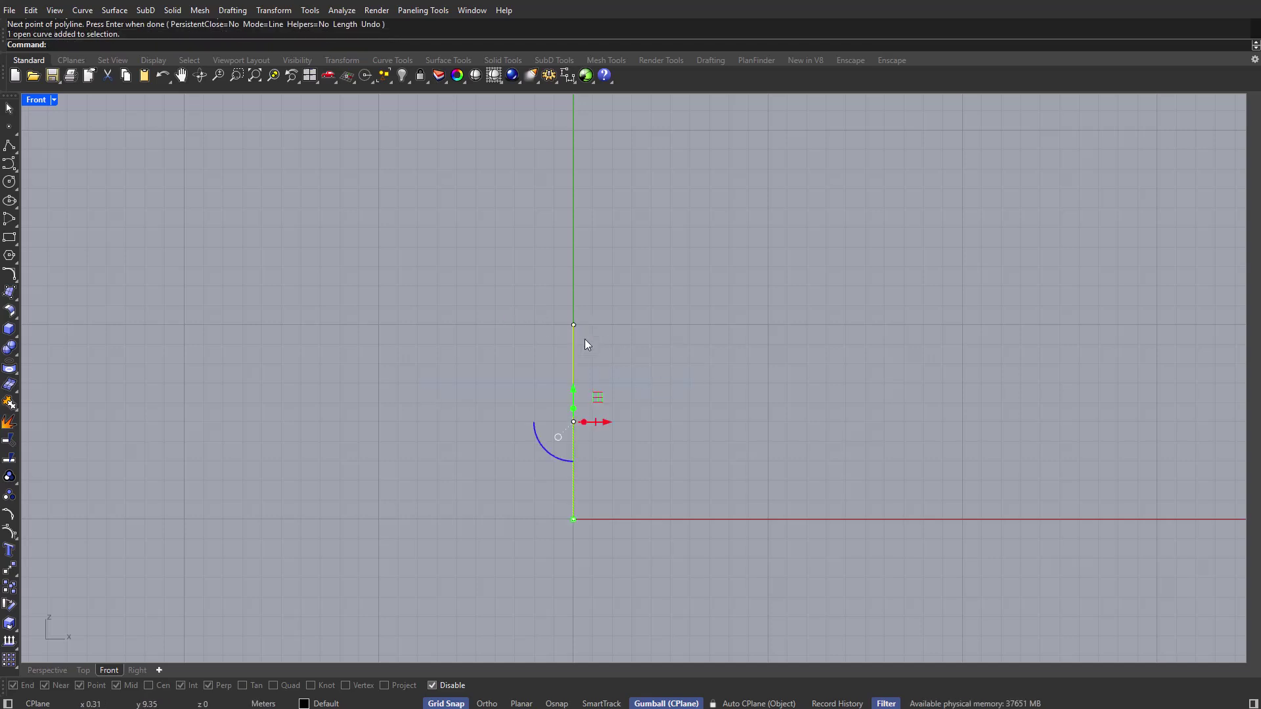
double_click(35, 99)
double_click(657, 101)
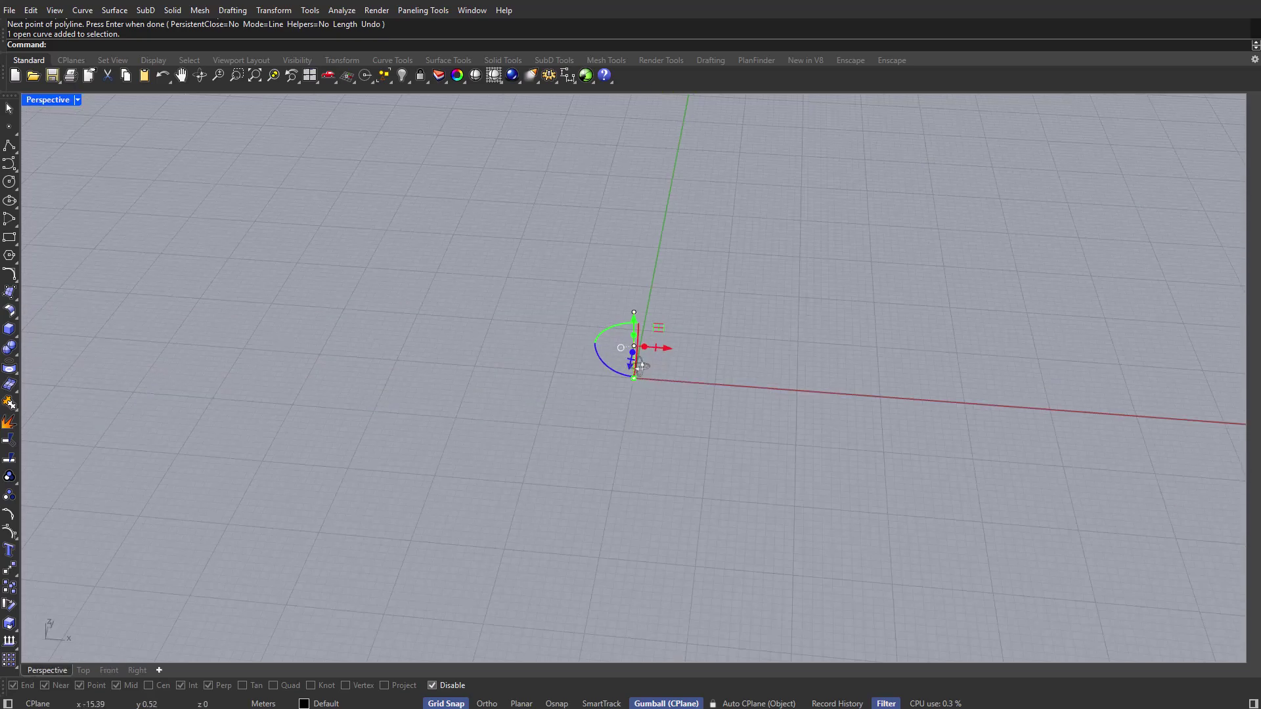
right_click_drag(640, 365, 644, 400)
key("Escape")
scroll(679, 366, "up", 3)
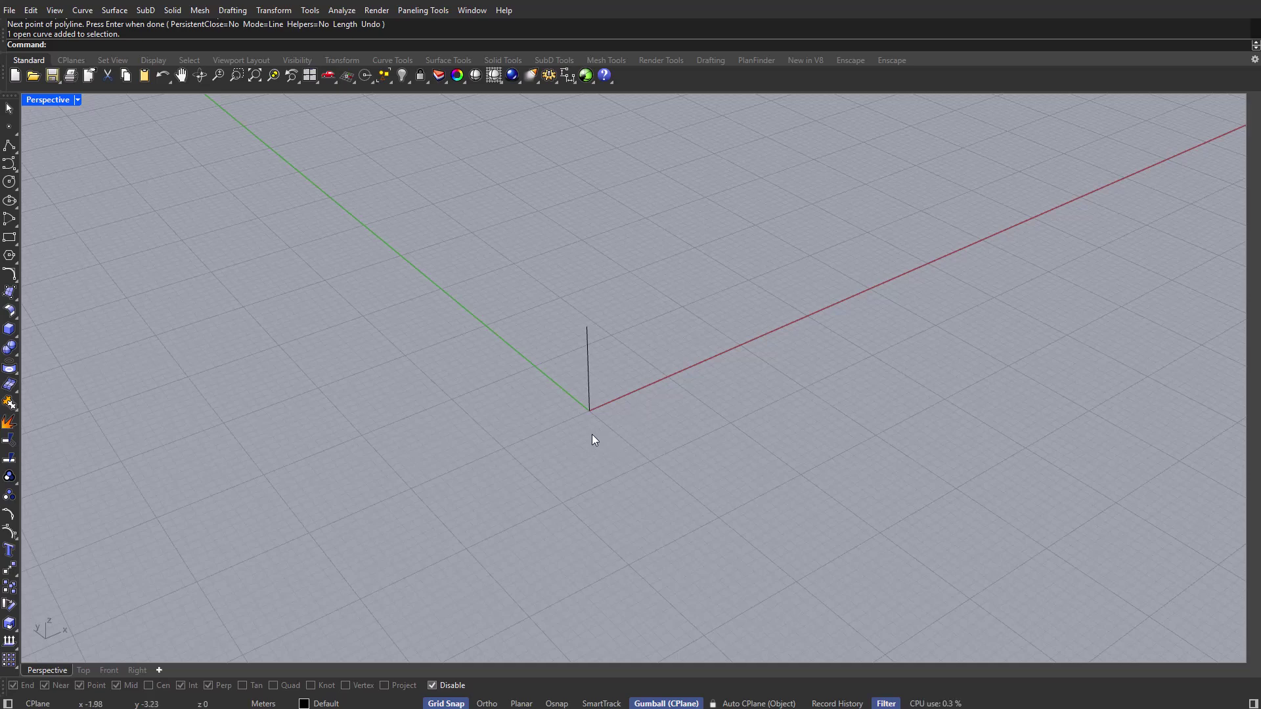
Draw an ellipse centred on the origin, with semi-axes of about 20 m along x and 14 m along y.
type("Ellipse")
key("Return")
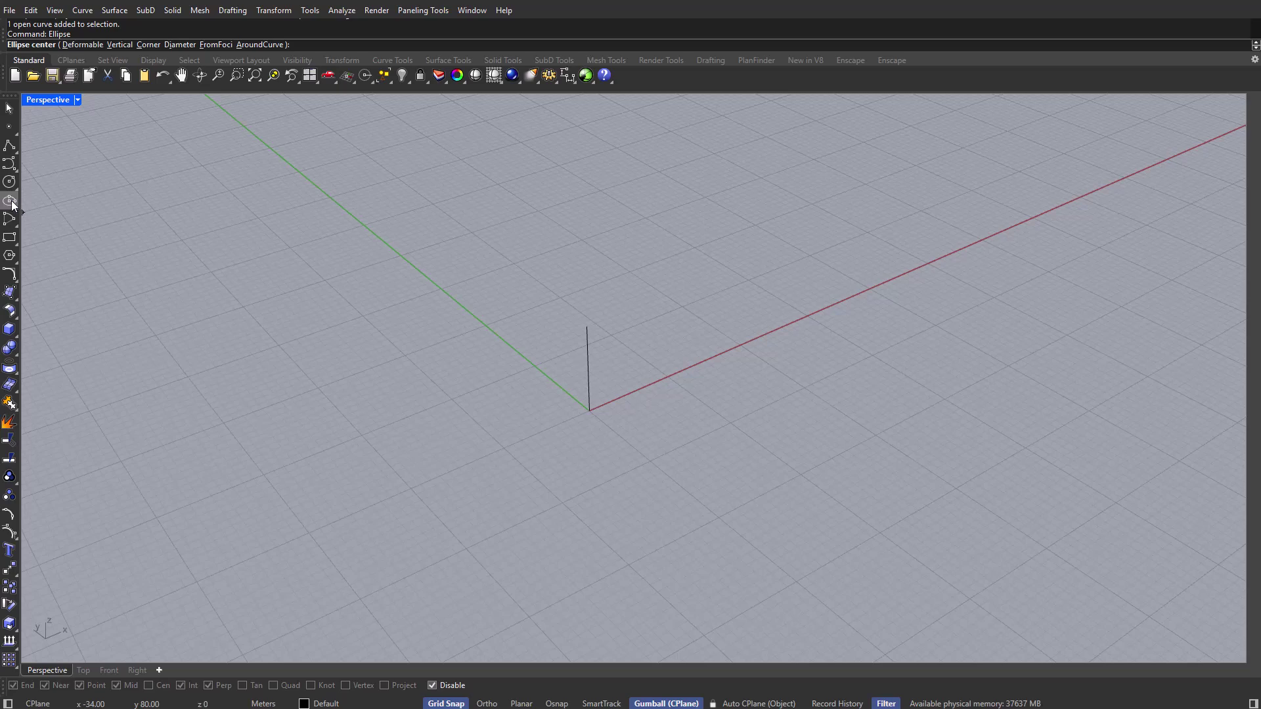
right_click_drag(242, 315, 433, 388)
scroll(602, 405, "up", 4)
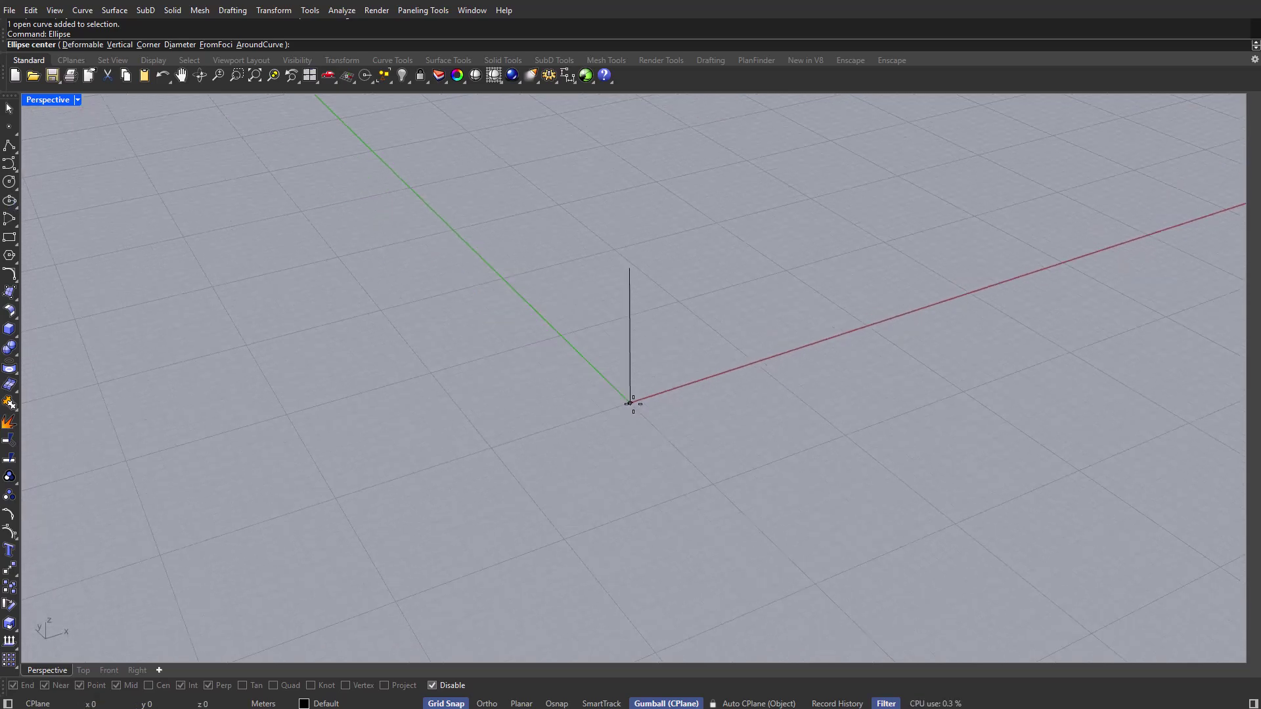
left_click(633, 403)
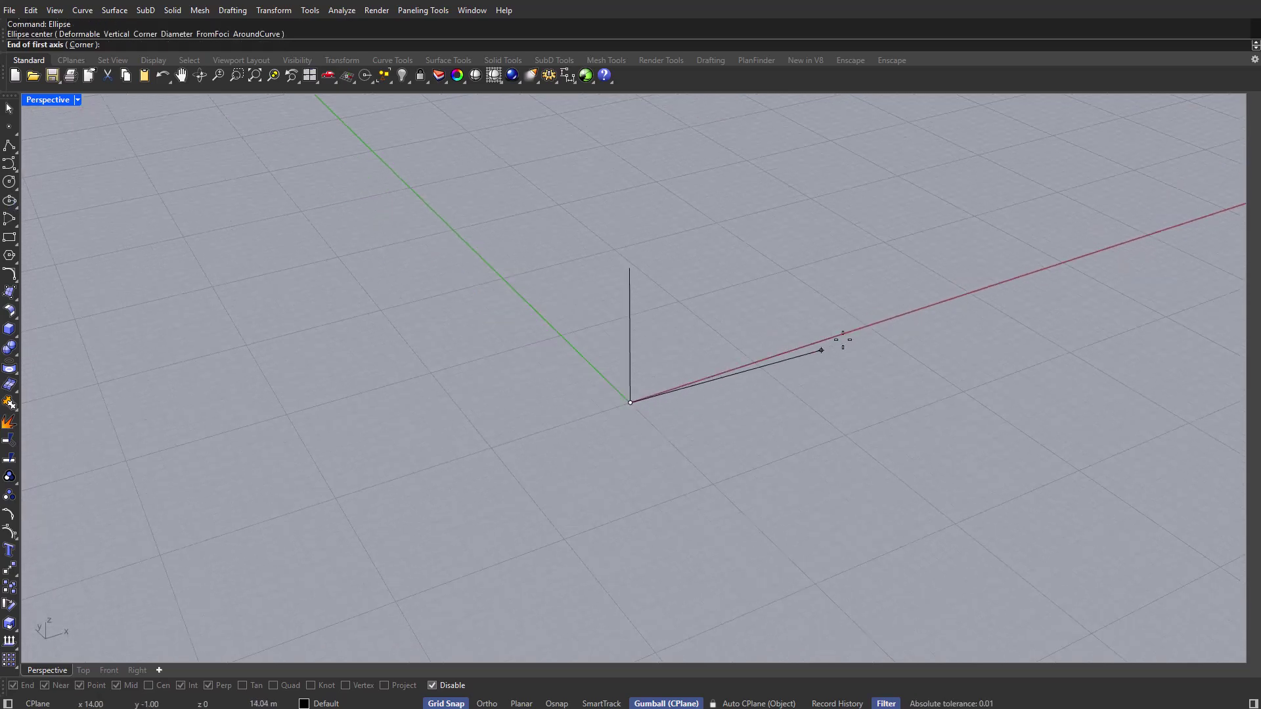
left_click(861, 326)
left_click(712, 525)
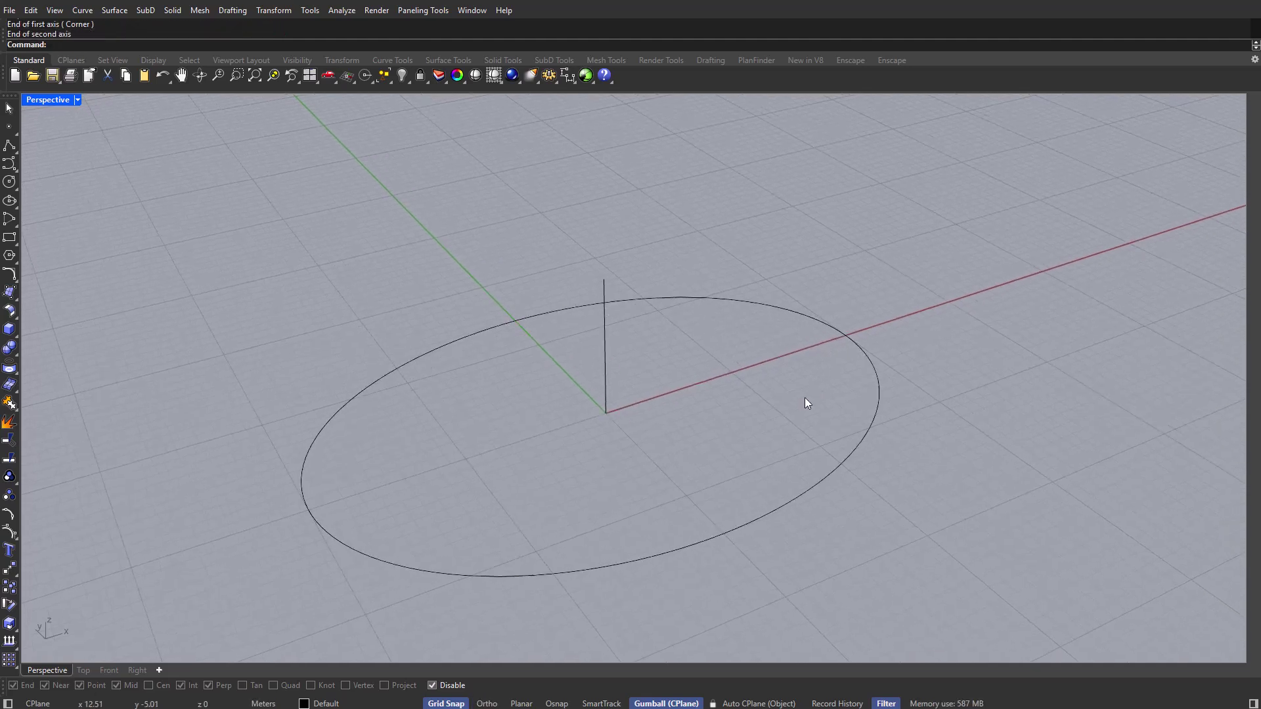
right_click(735, 381)
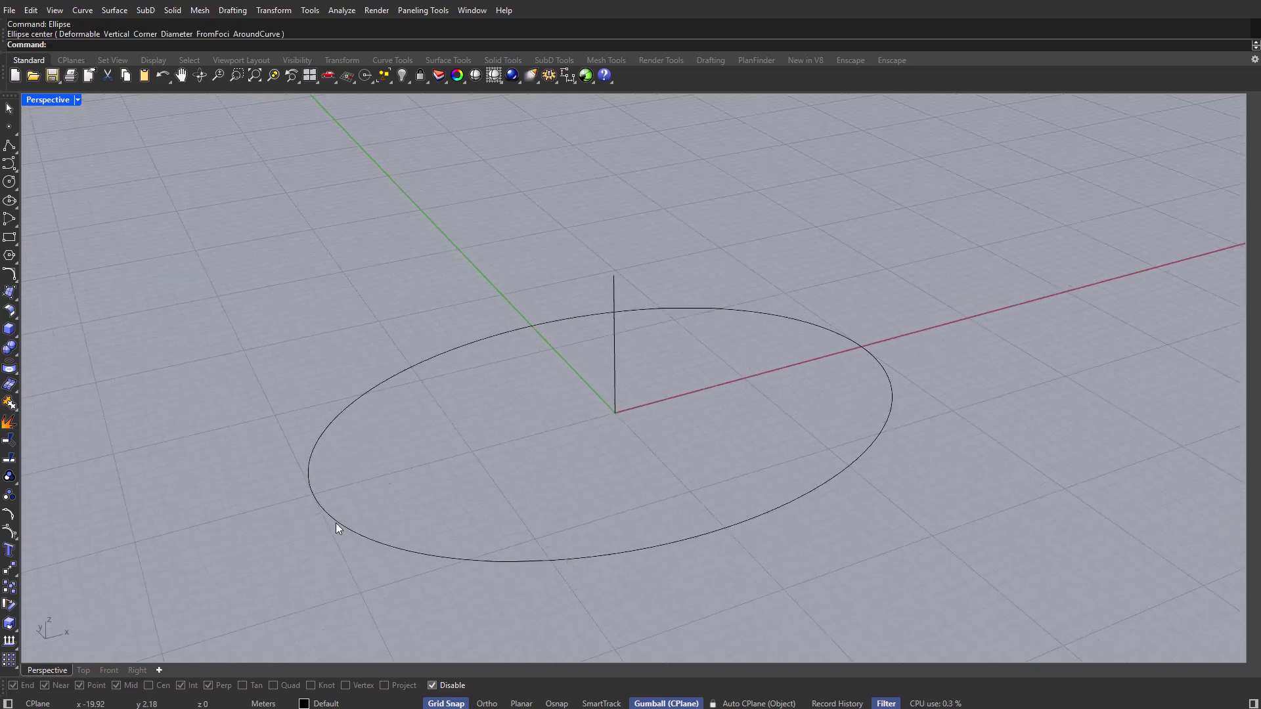
Maximize the Front viewport around the ellipse and the vertical line.
left_click(614, 367)
left_click(544, 352)
double_click(38, 100)
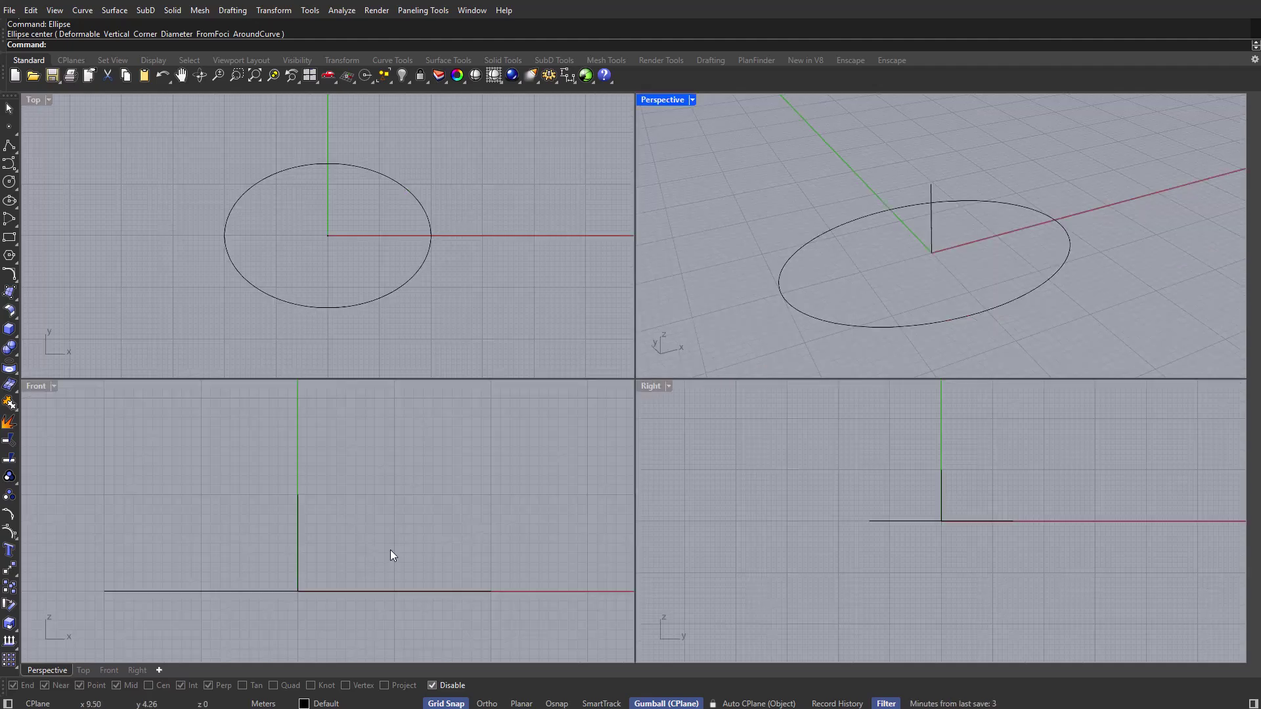
right_click_drag(390, 550, 379, 556)
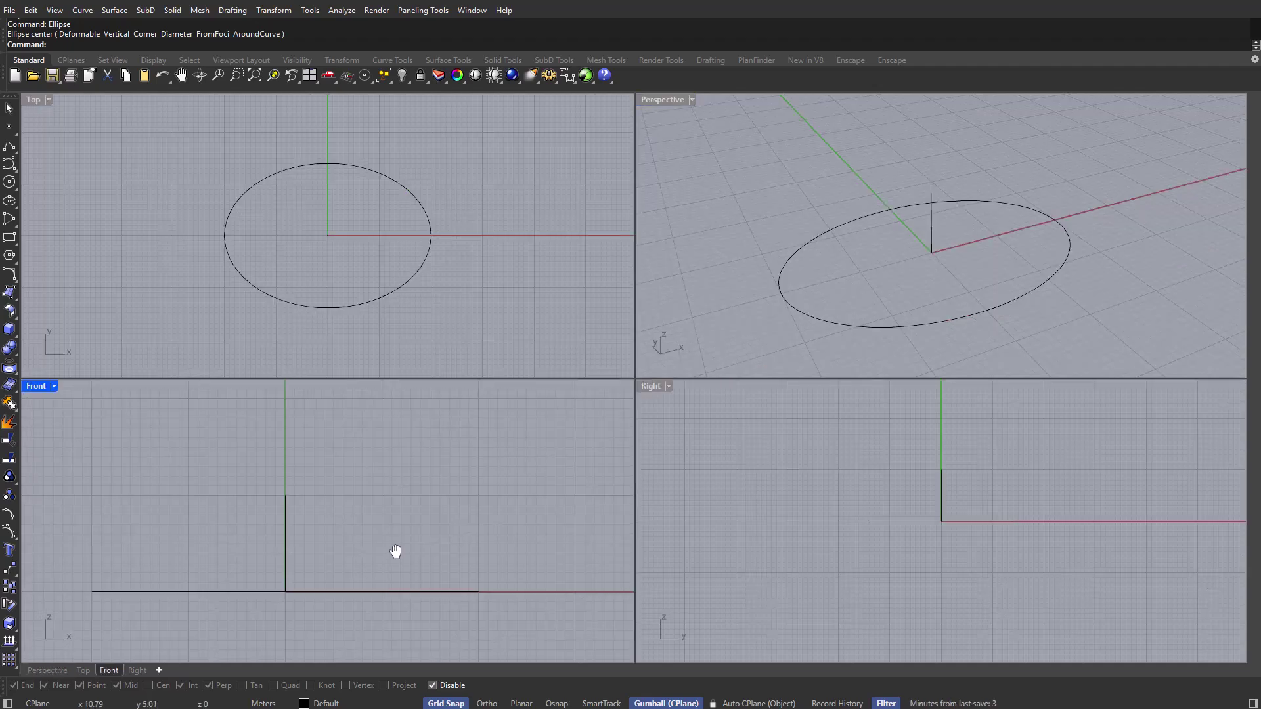
double_click(37, 385)
scroll(386, 414, "down", 5)
scroll(394, 427, "up", 5)
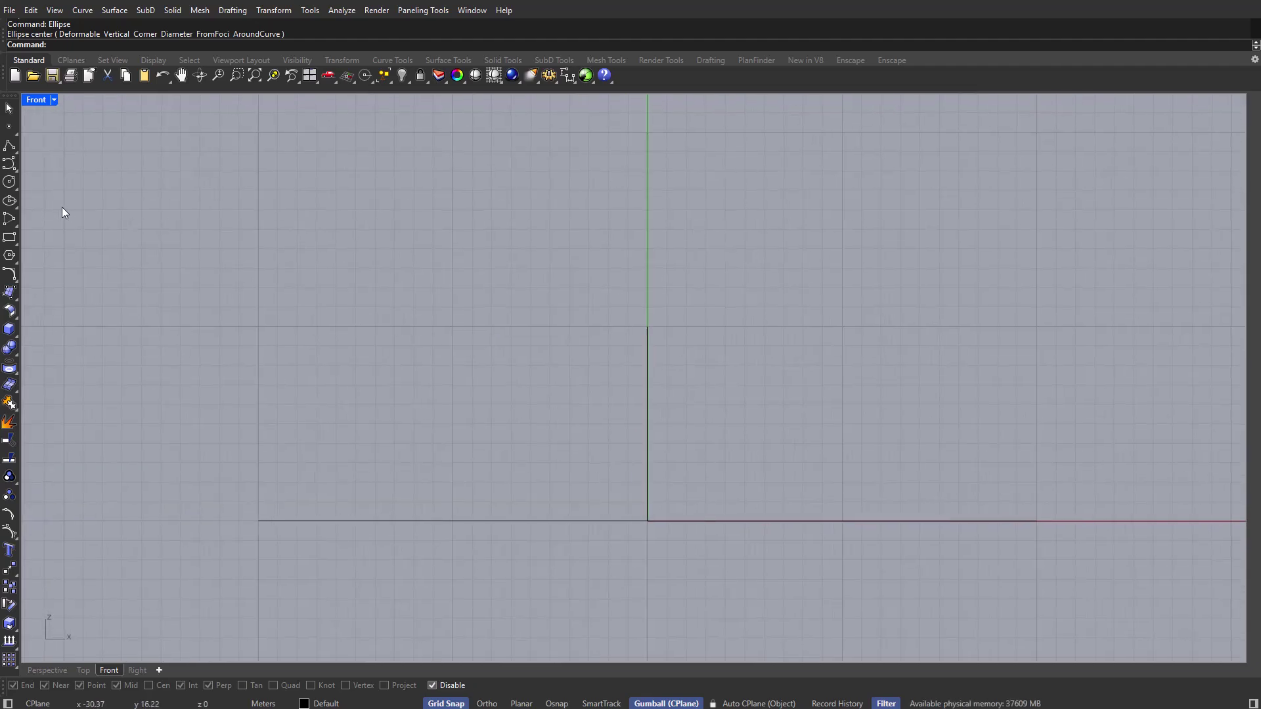
Draw an interpolated curve through (-20,0), (-10,10), (-3,3), (10,10) and (20,0), spanning the ellipse's two ends.
left_click(18, 168)
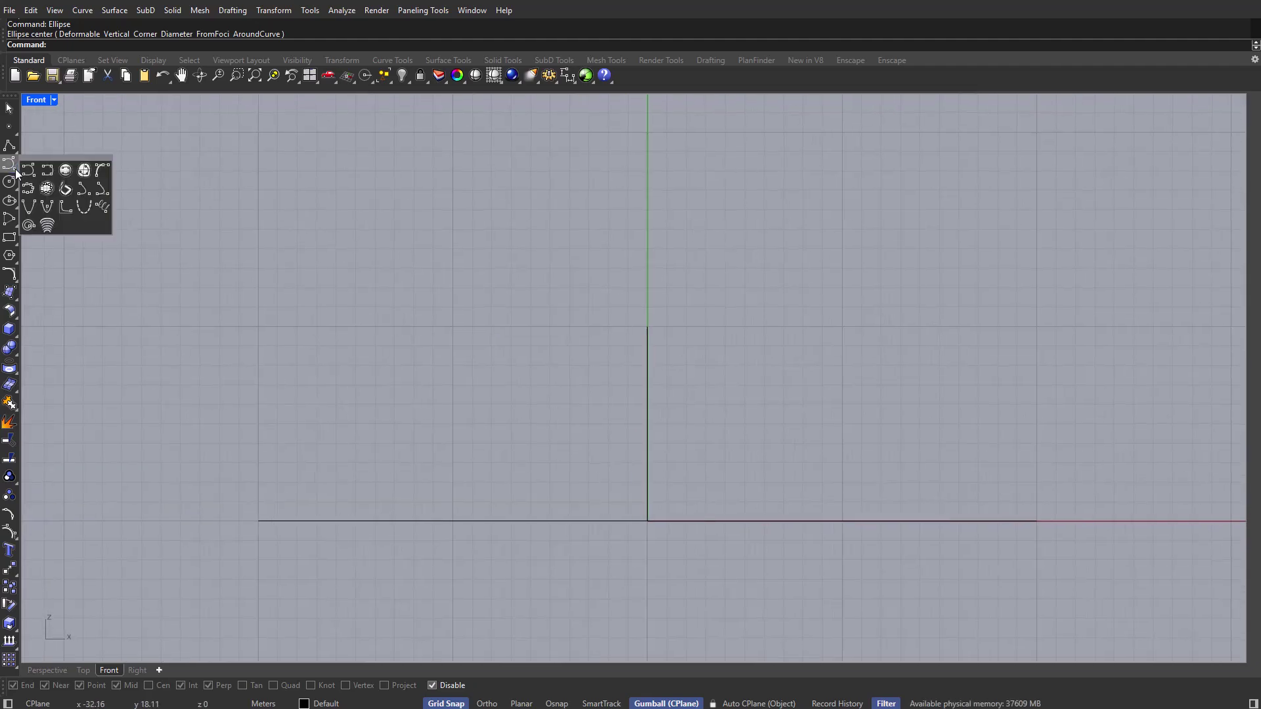
left_click(64, 169)
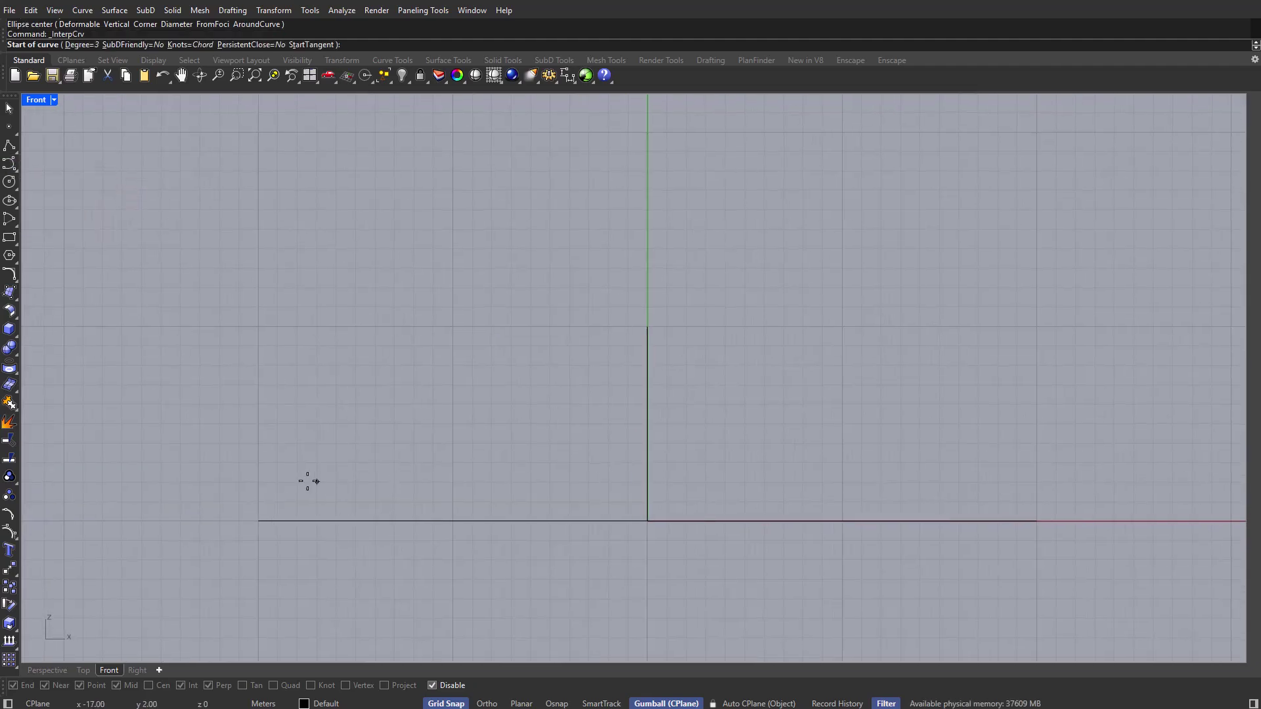
left_click(258, 521)
left_click(453, 326)
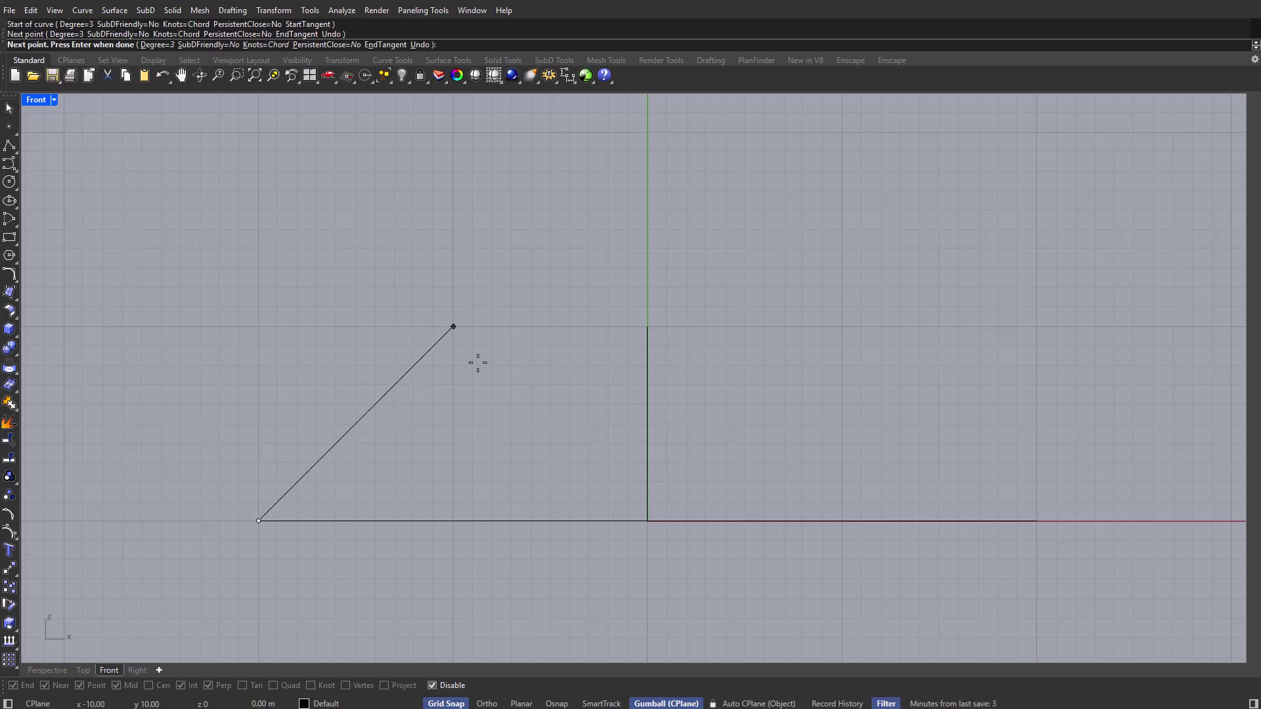
left_click(589, 463)
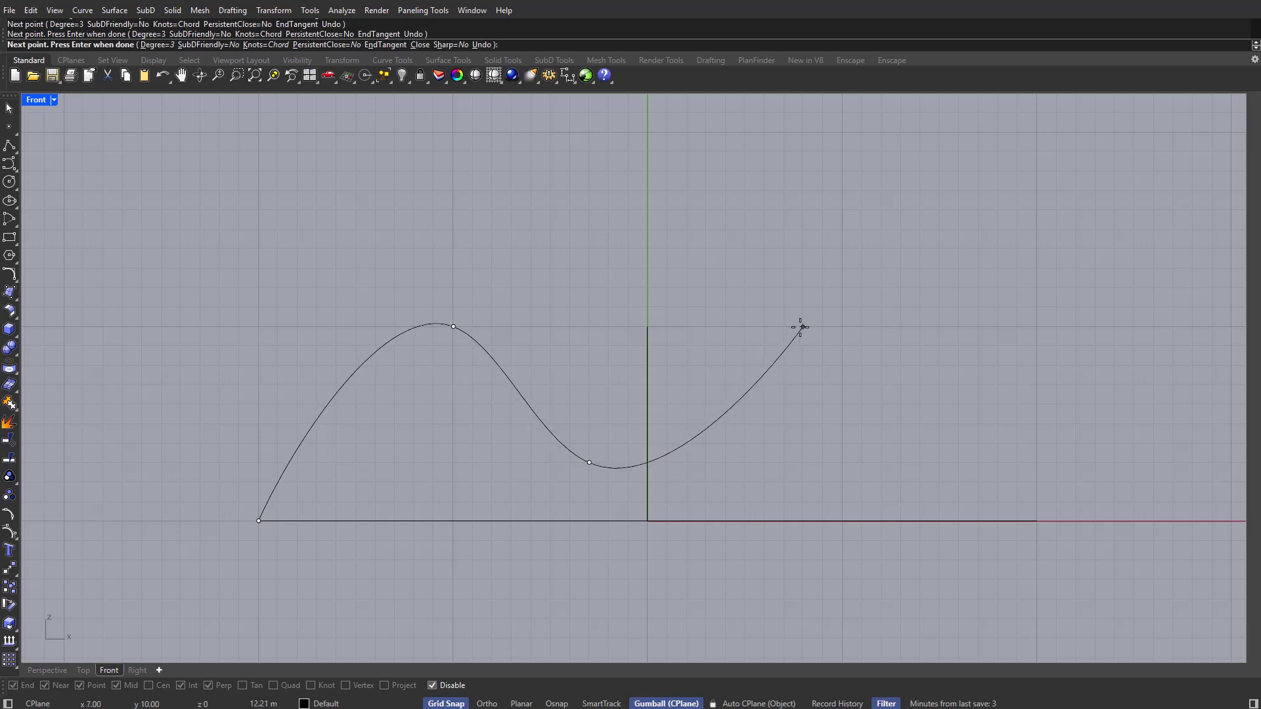
left_click(788, 358)
key("ctrl+z")
left_click(842, 326)
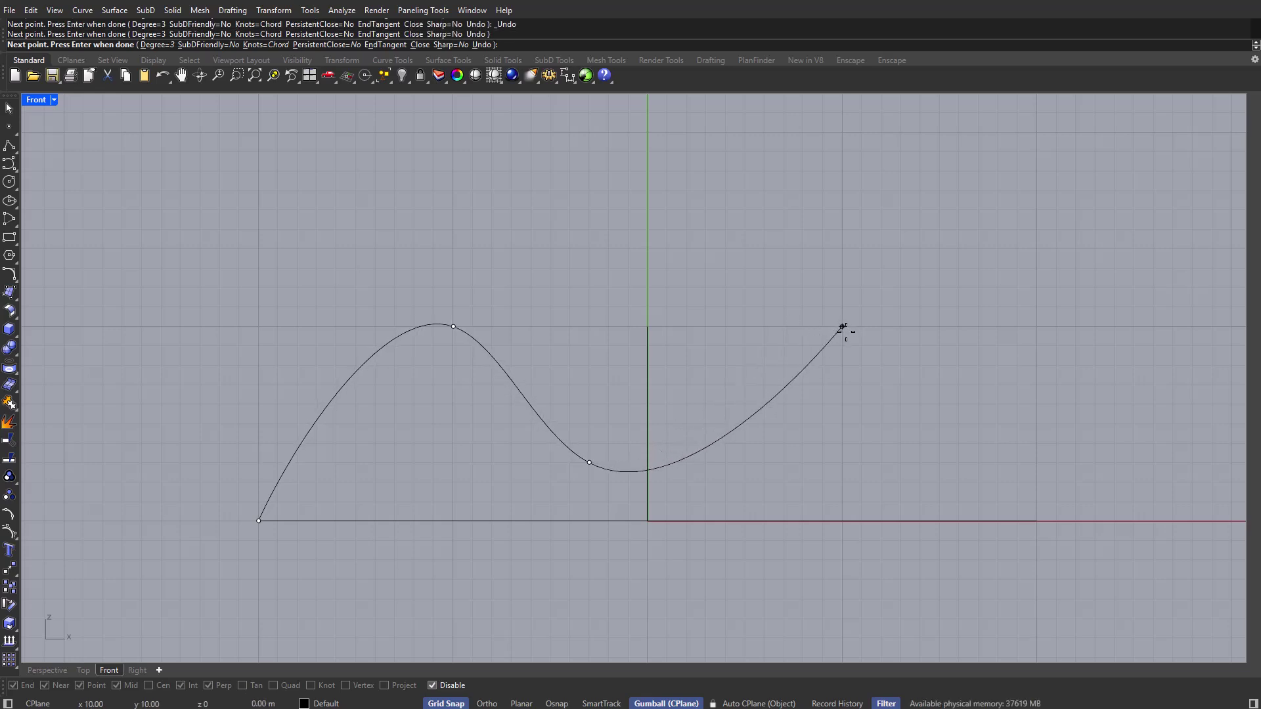
left_click(1036, 521)
key("Return")
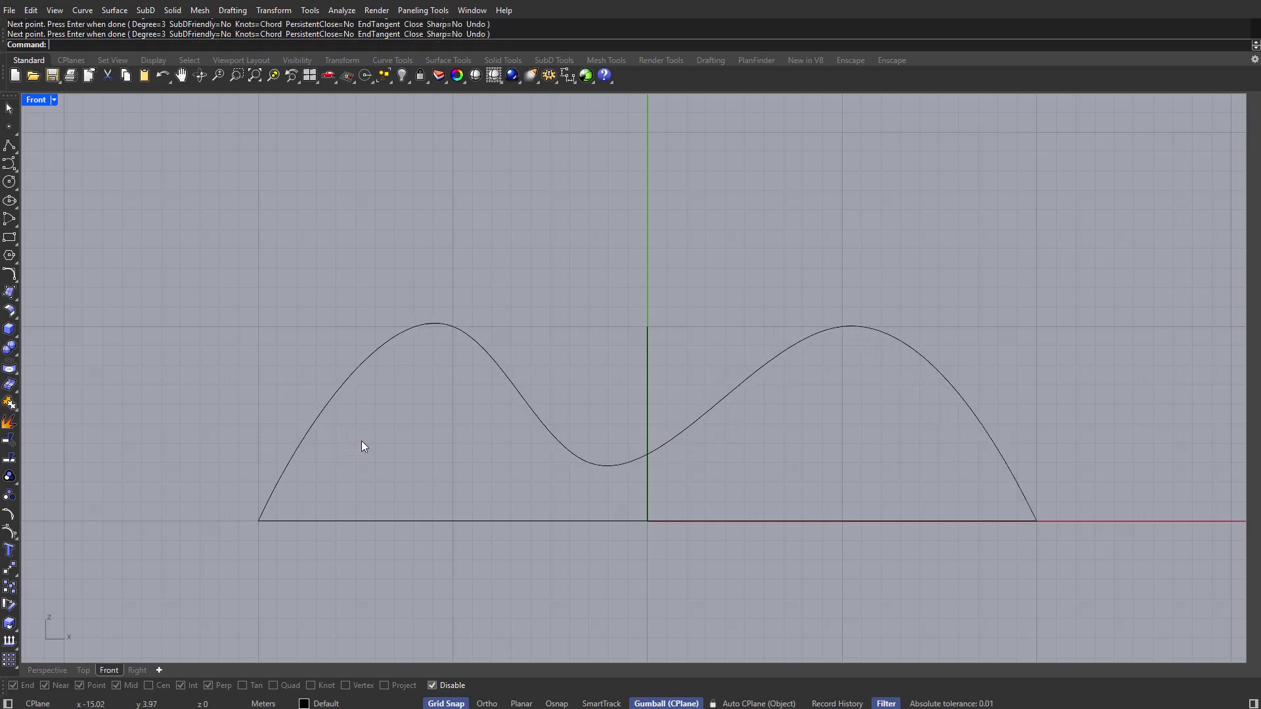
Lower the middle control point of the wavy curve vertically in the maximized Perspective viewport.
left_click(1033, 514)
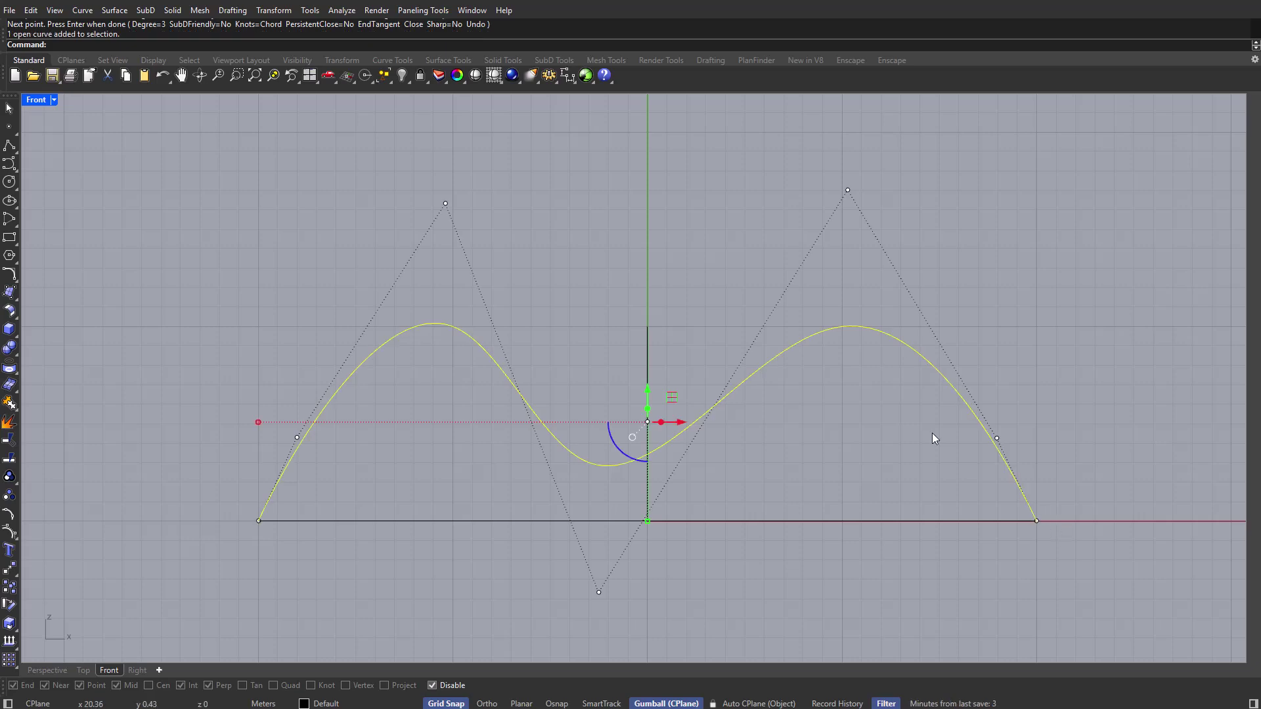
double_click(41, 100)
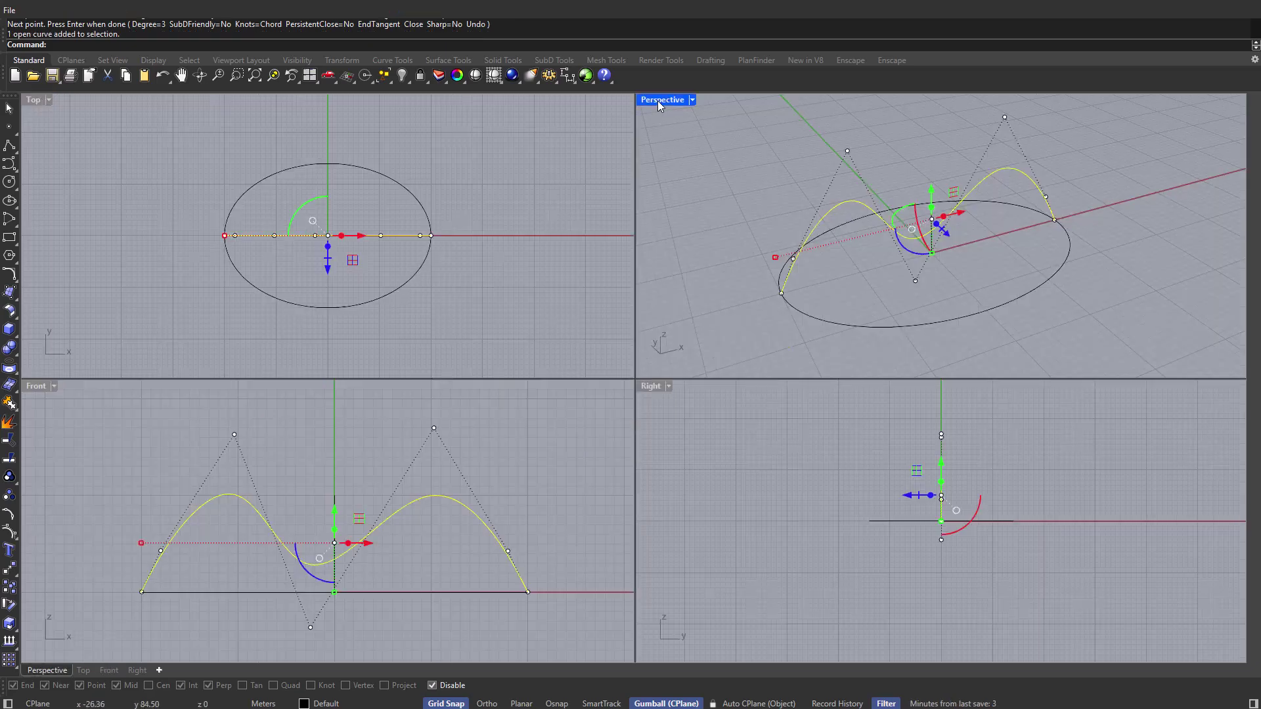
double_click(657, 101)
left_click(672, 384)
scroll(664, 385, "up", 4)
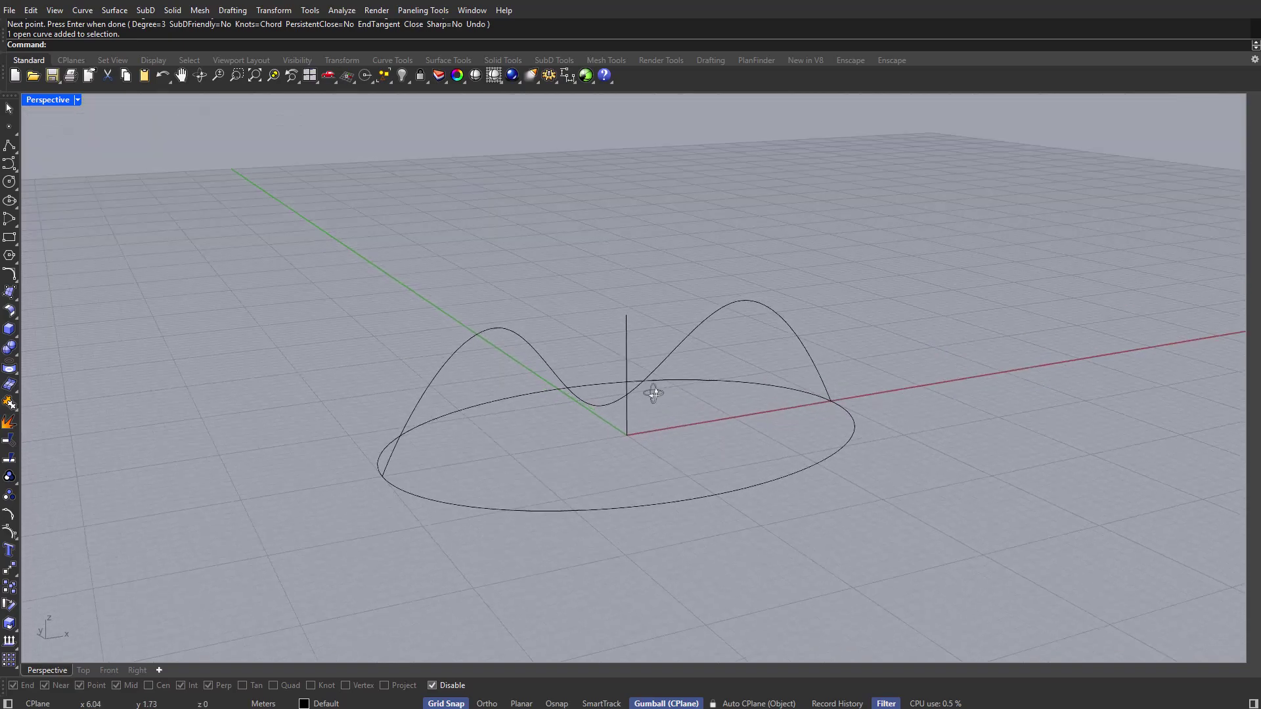
left_click(640, 402)
right_click_drag(664, 411, 605, 499)
left_click(598, 510)
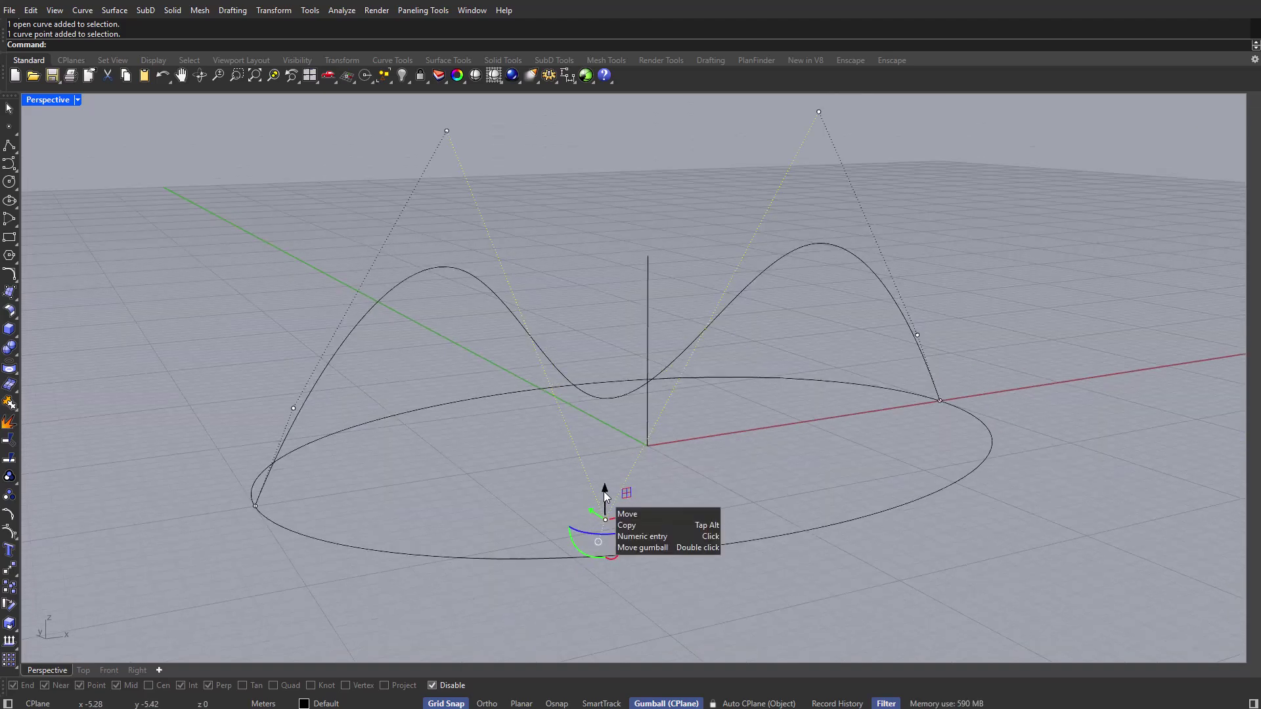
left_click_drag(605, 499, 605, 533)
right_click_drag(605, 534, 624, 376)
Move the wavy curve in the negative y direction so it stands clear of the ellipse.
left_click(685, 415)
scroll(684, 415, "down", 4)
left_click(686, 379)
scroll(686, 378, "down", 2)
left_click_drag(623, 375, 802, 442)
right_click_drag(801, 443, 829, 373)
key("Escape")
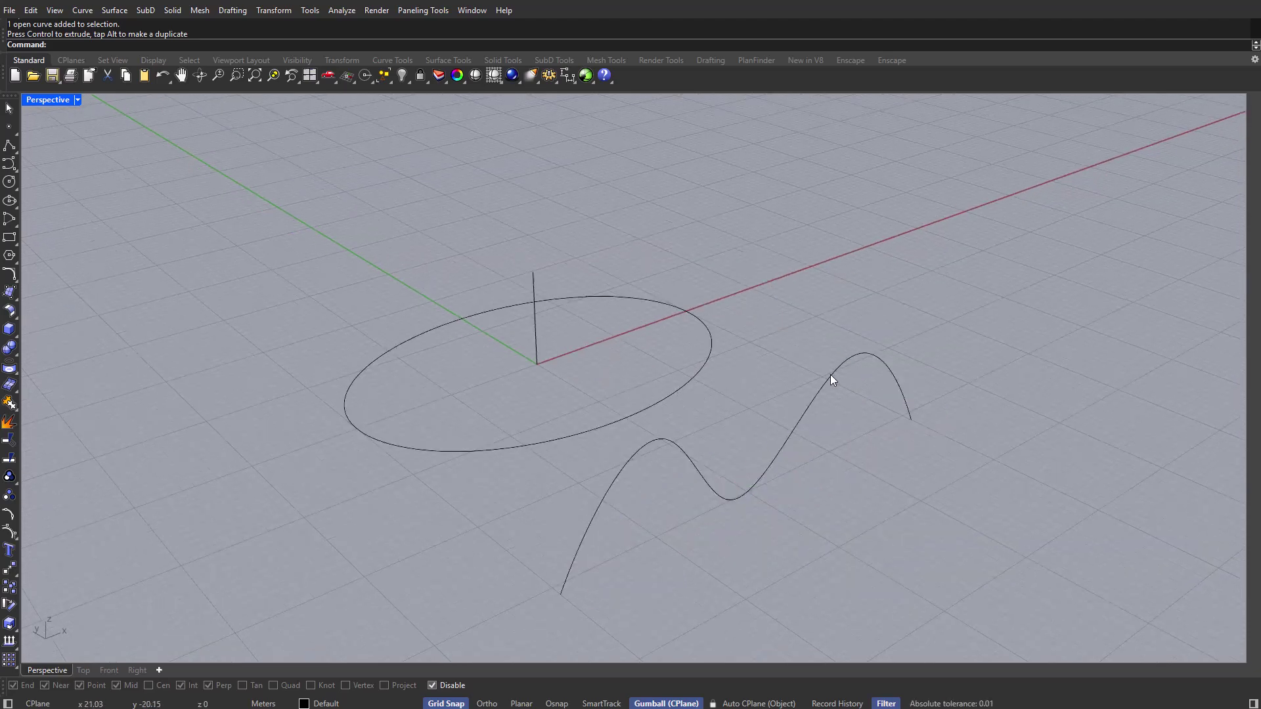
left_click(674, 392)
right_click_drag(674, 391, 788, 444)
key("Escape")
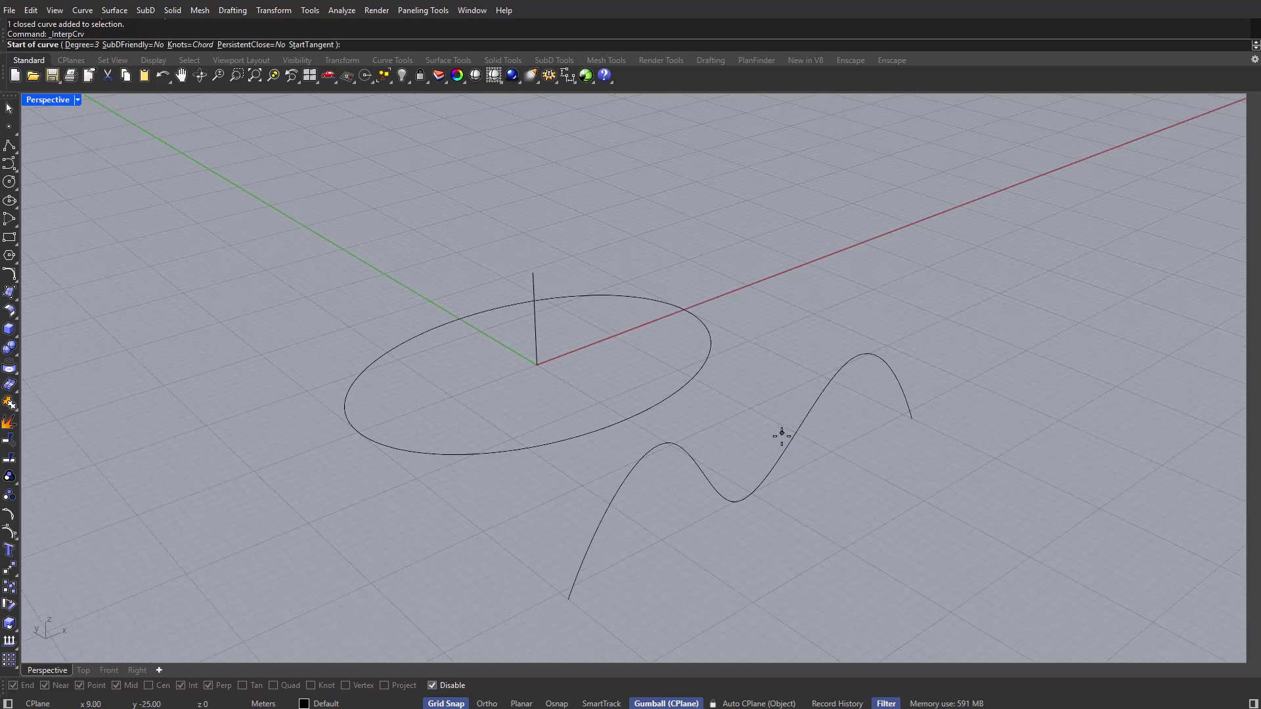
Combine the wavy curve and the ellipse into one 3D curve with Crv2View.
left_click(770, 449)
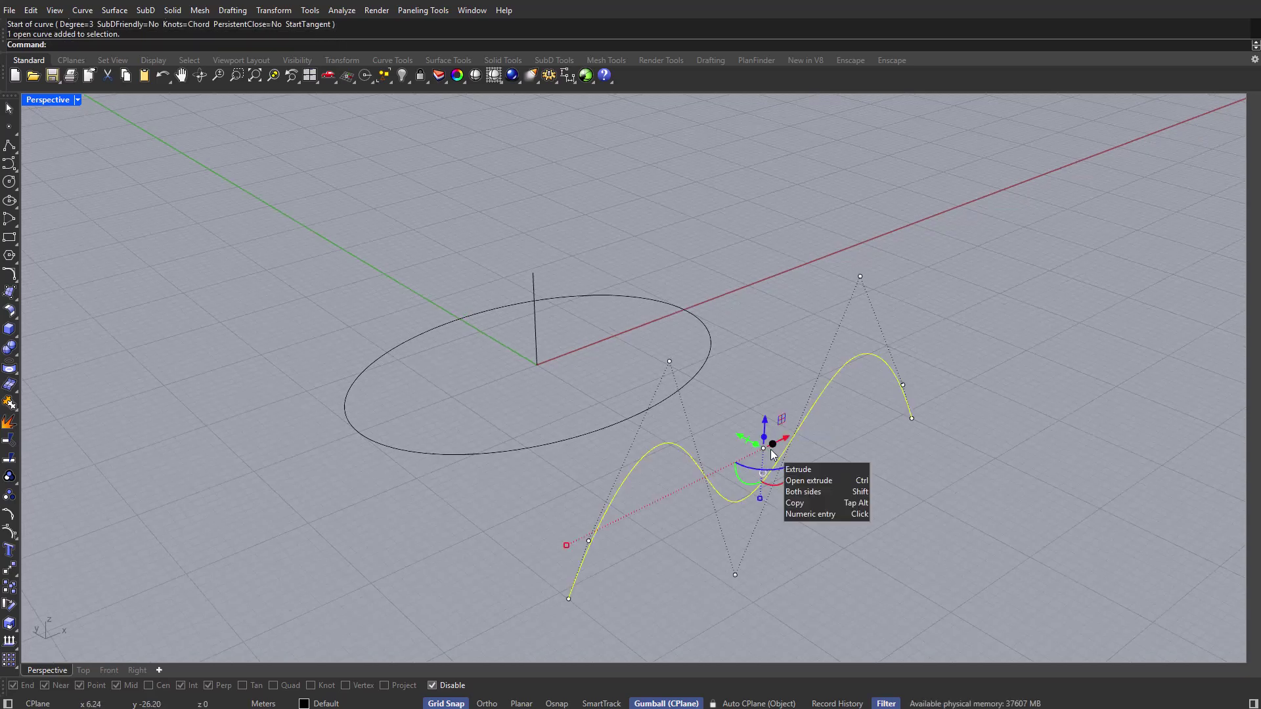
type("Crv2View")
key("Return")
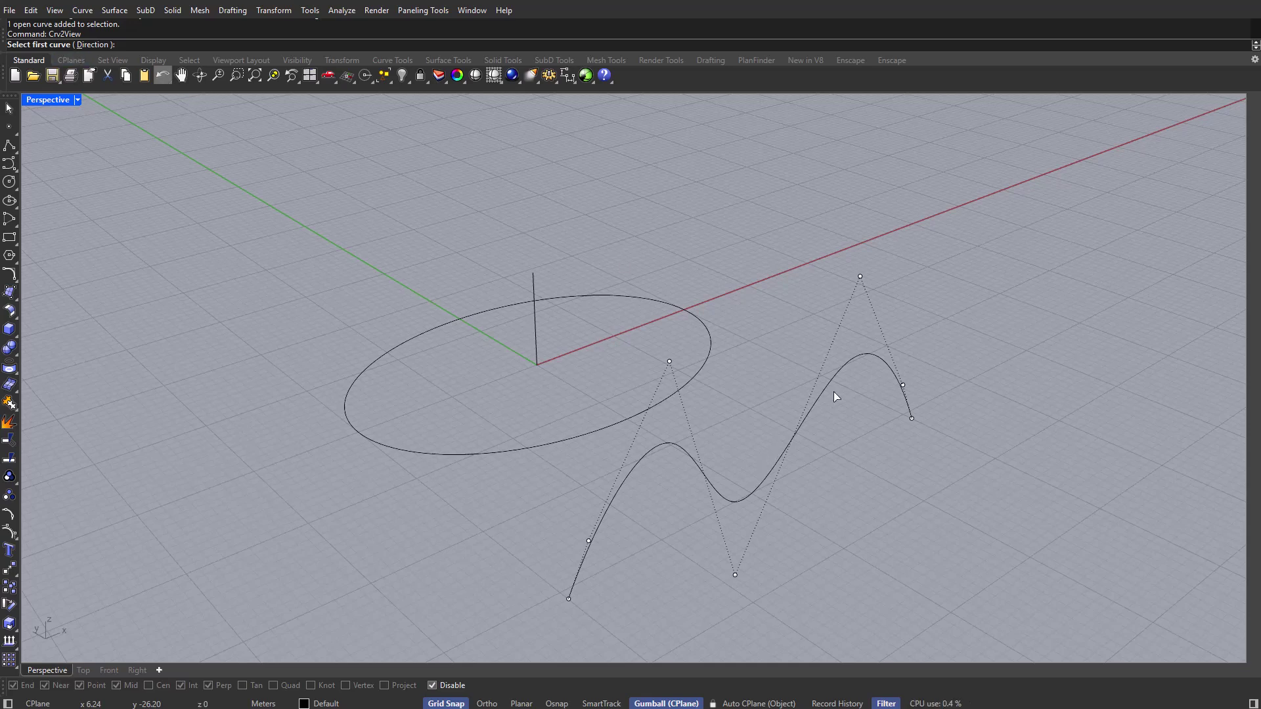
left_click(802, 426)
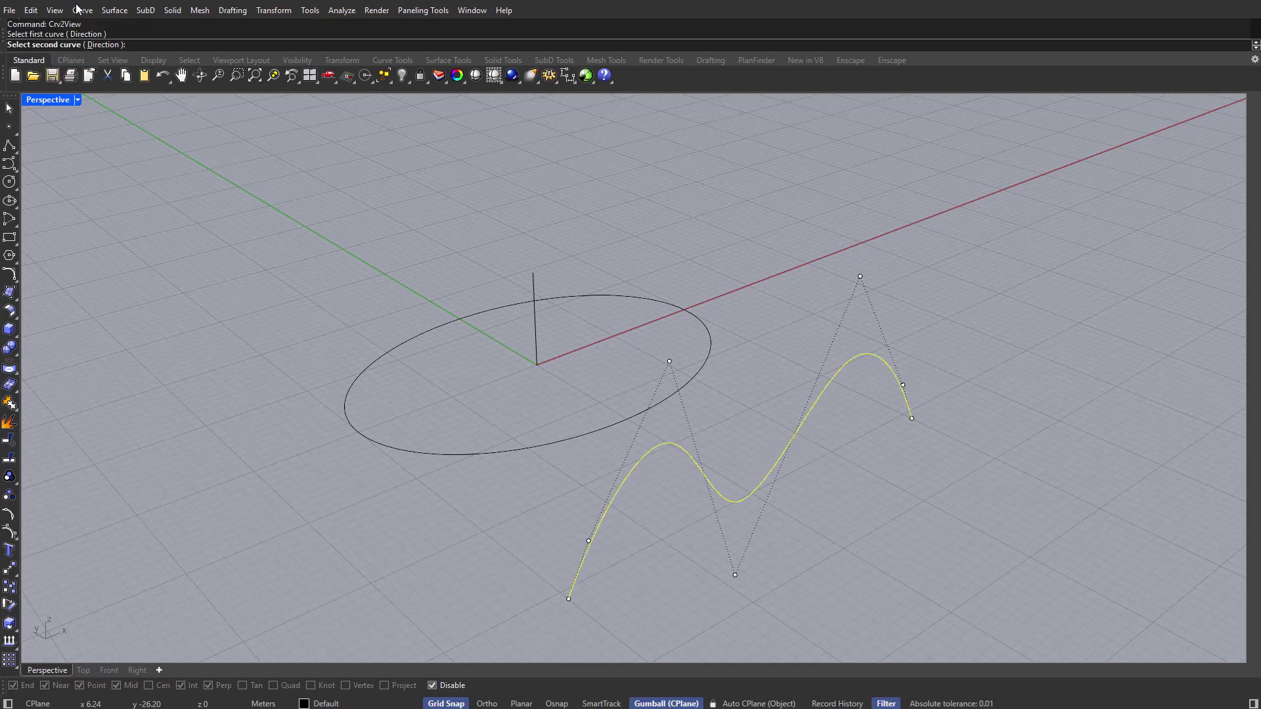
left_click(699, 371)
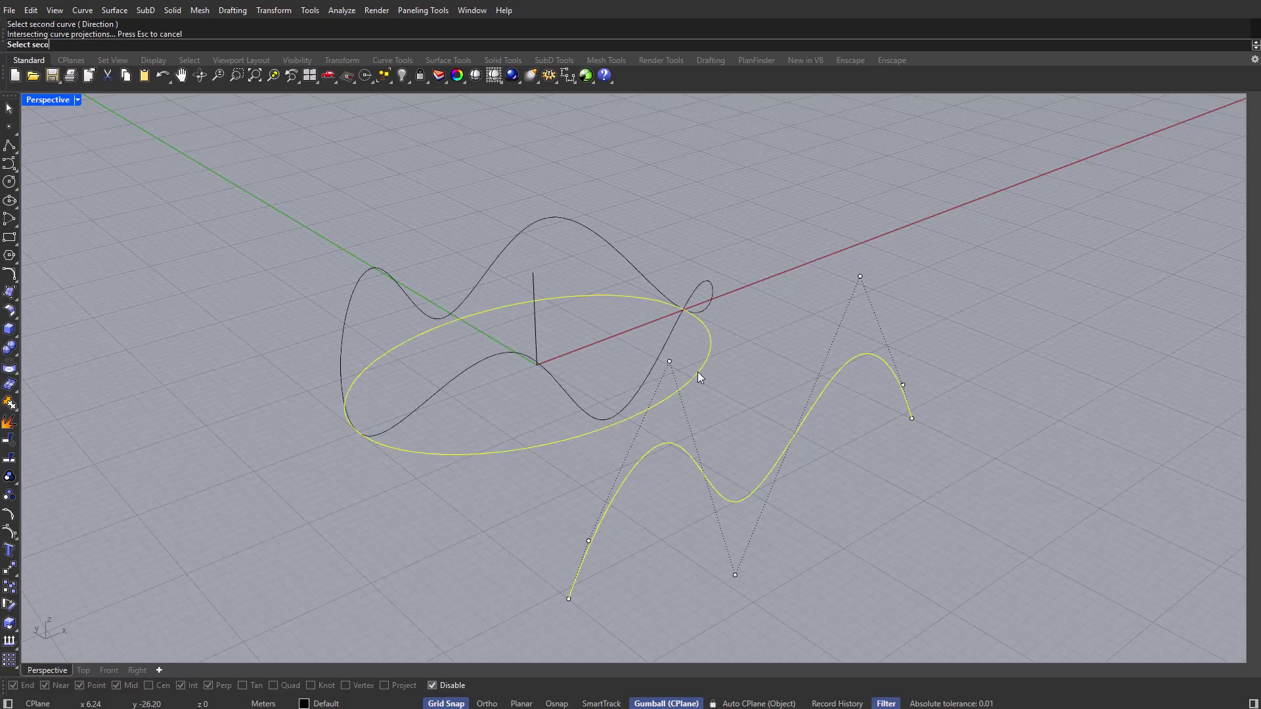
Delete the original wavy curve, the ellipse and the vertical line, keeping only the combined 3D curve.
right_click_drag(698, 372, 799, 397)
left_click(826, 434)
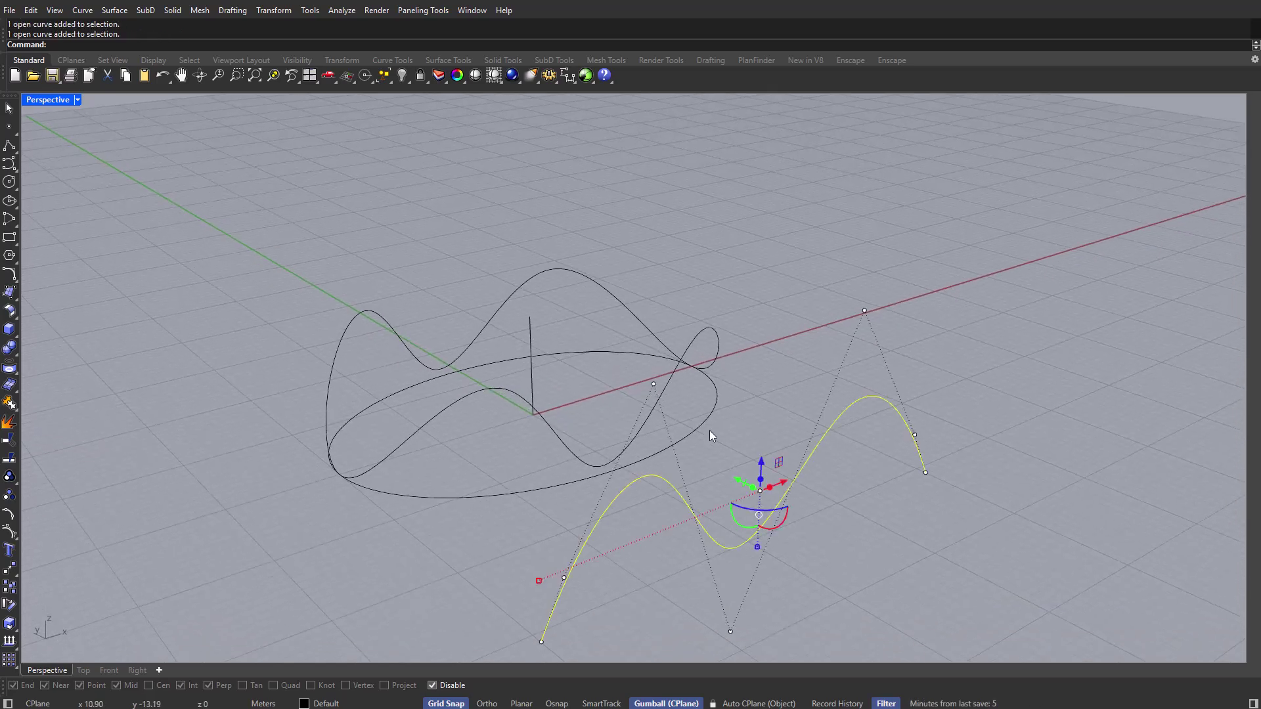
left_click(708, 422, "shift")
left_click(531, 364, "shift")
right_click_drag(531, 364, 554, 410)
key("Delete")
Rebuild the closed 3D curve with 20 points and degree 3, deleting the input curve, and select it.
left_click(558, 421)
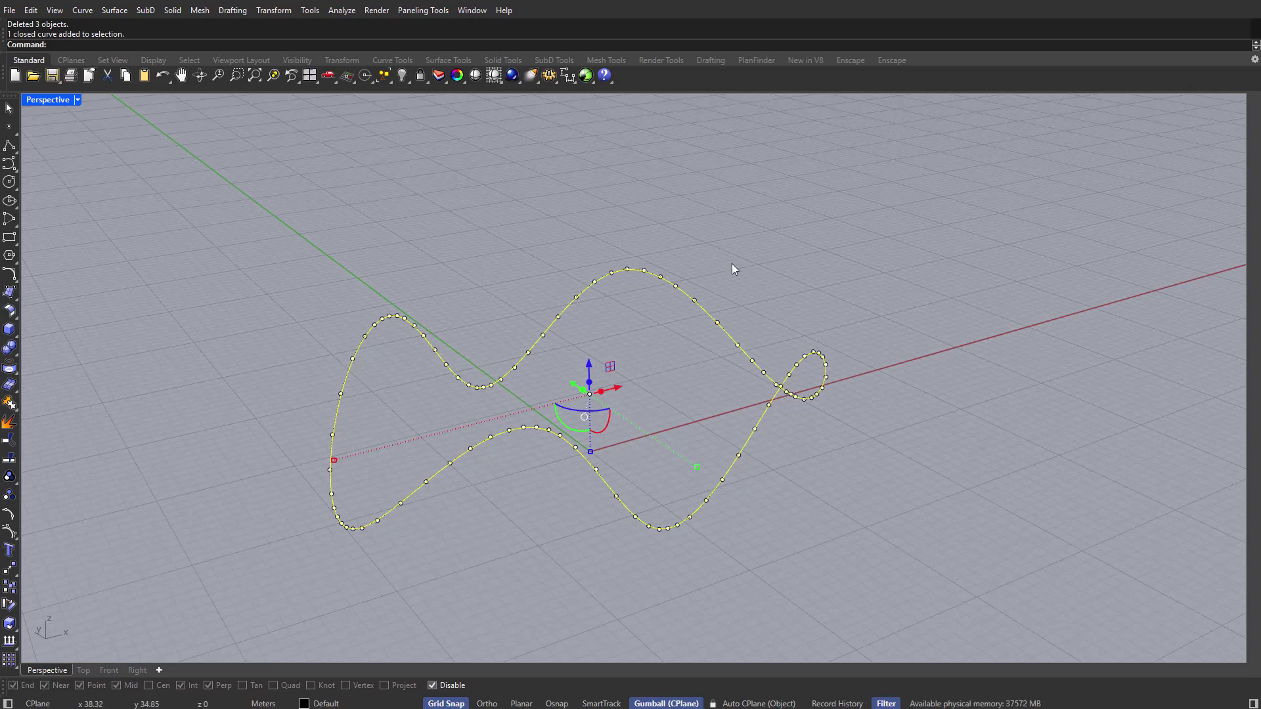
right_click_drag(732, 266, 677, 312)
type("Rebuild")
key("Return")
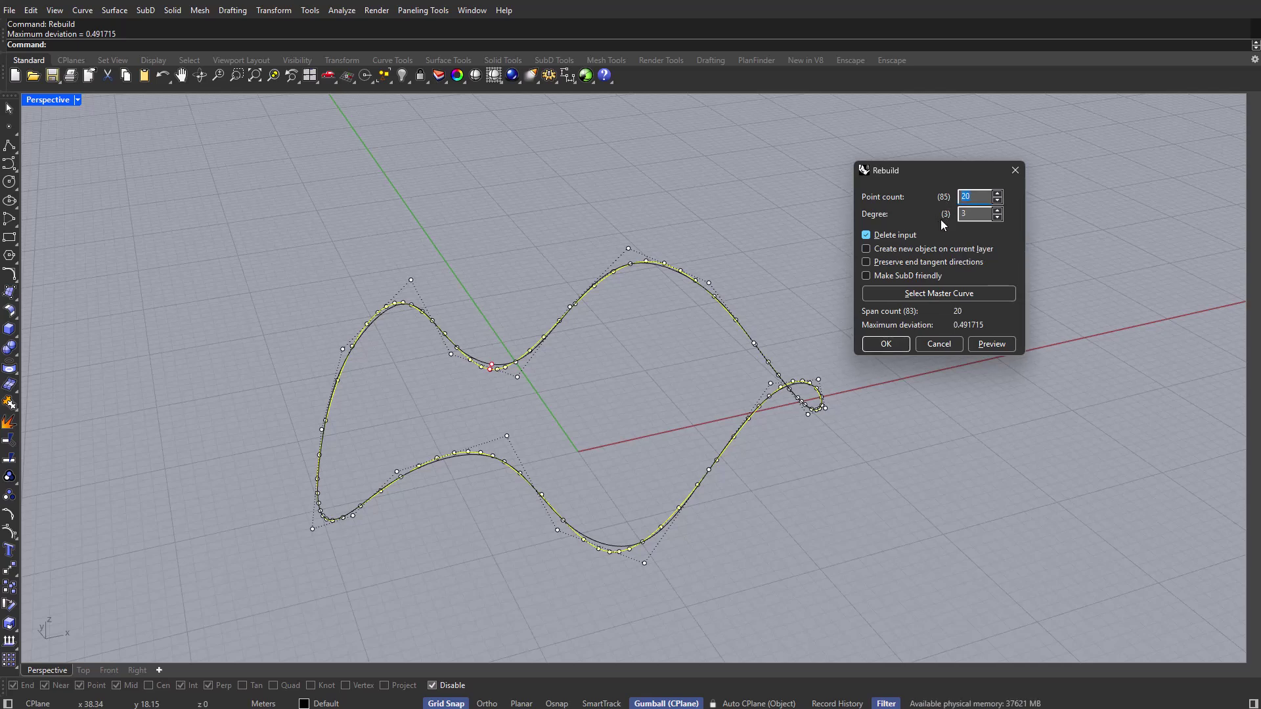
left_click(976, 196)
left_click(885, 343)
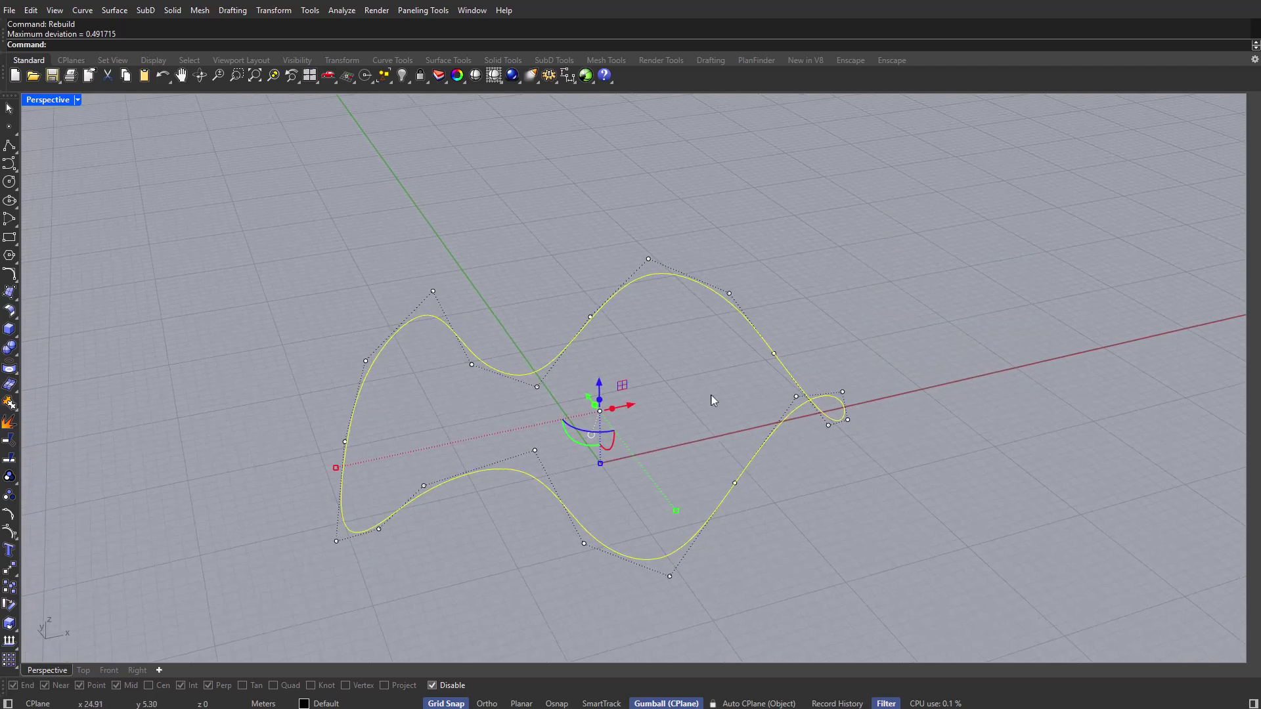
left_click(560, 400)
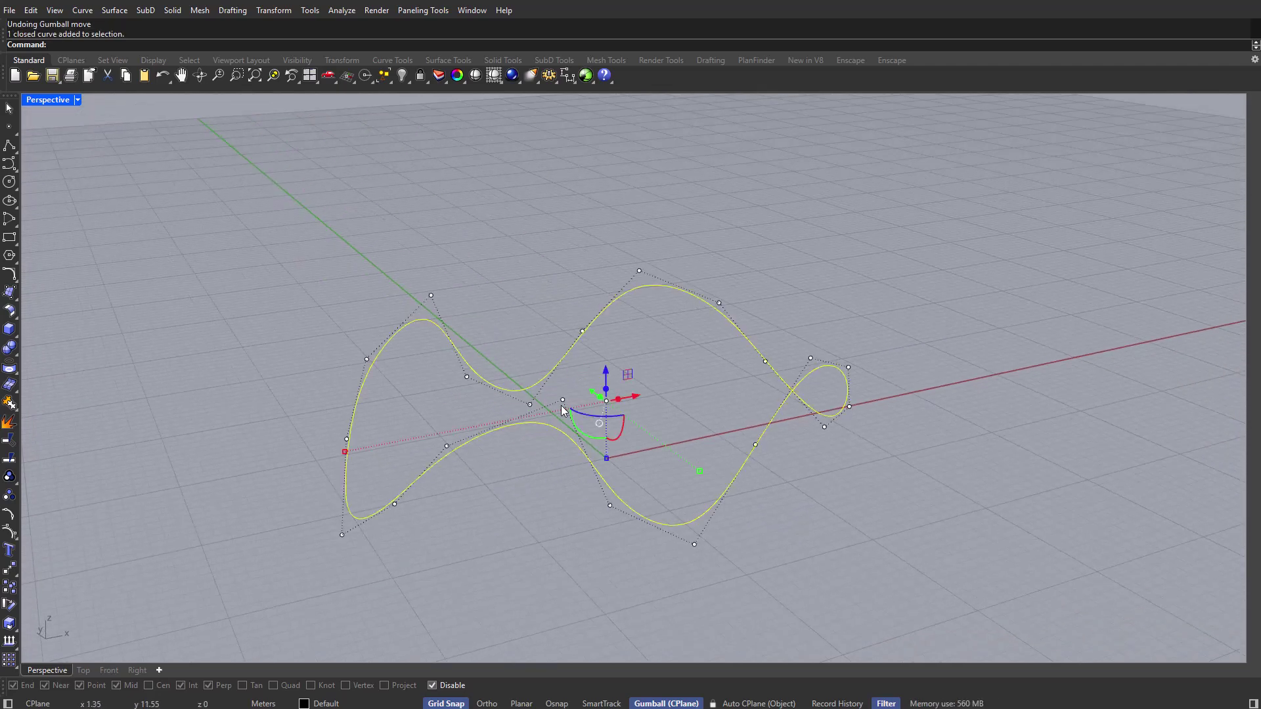
Try raising one control point of the closed curve, undo the move and hide the control points.
left_click_drag(562, 400, 563, 370)
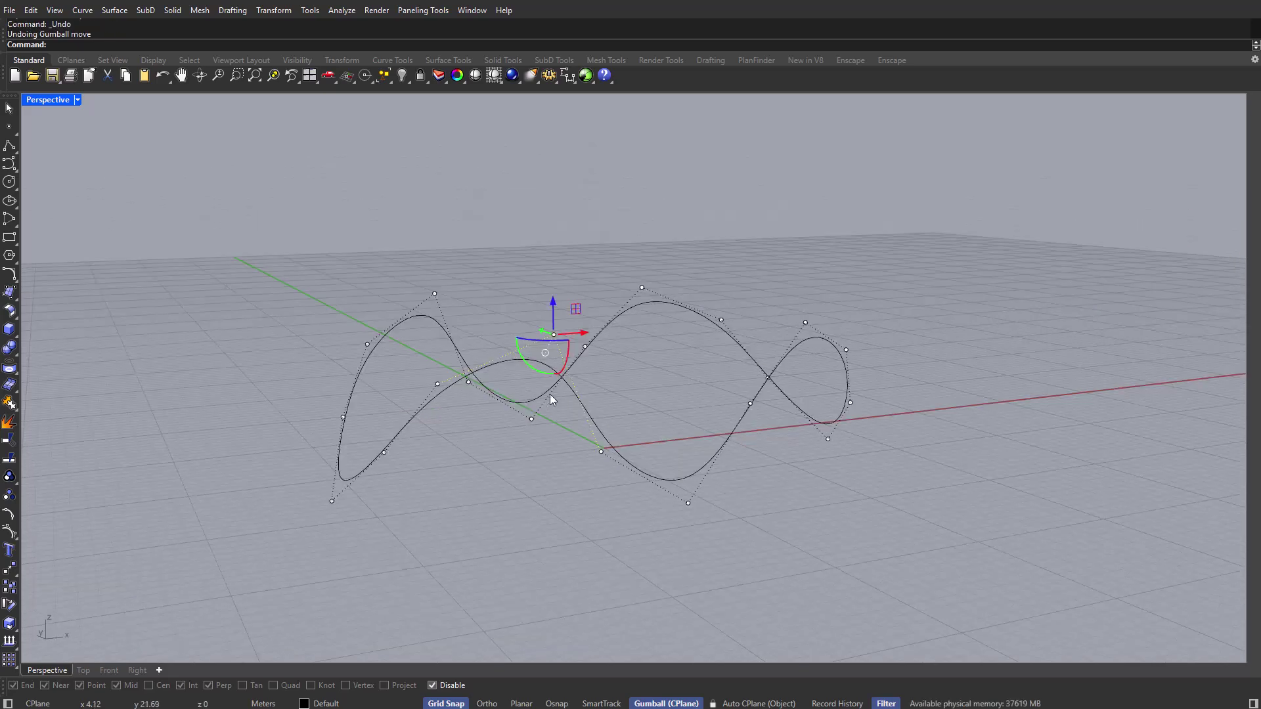
key("ctrl+z")
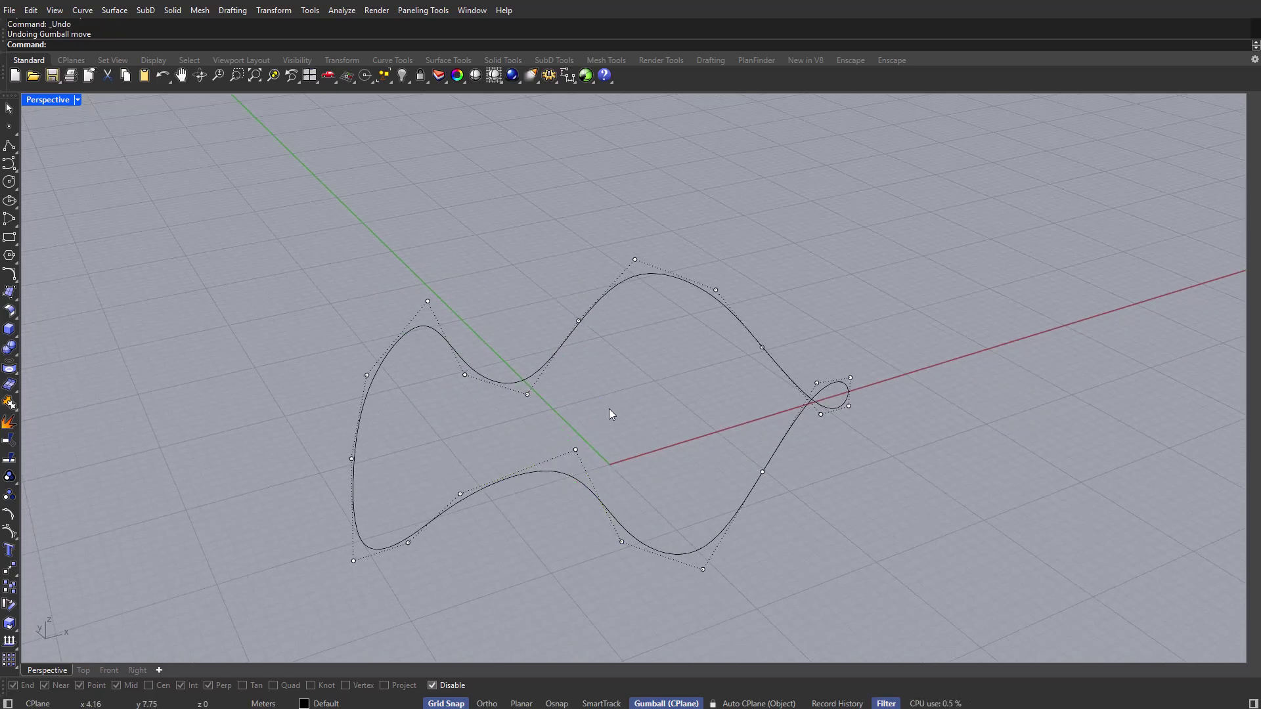
key("Escape")
right_click_drag(609, 412, 793, 285)
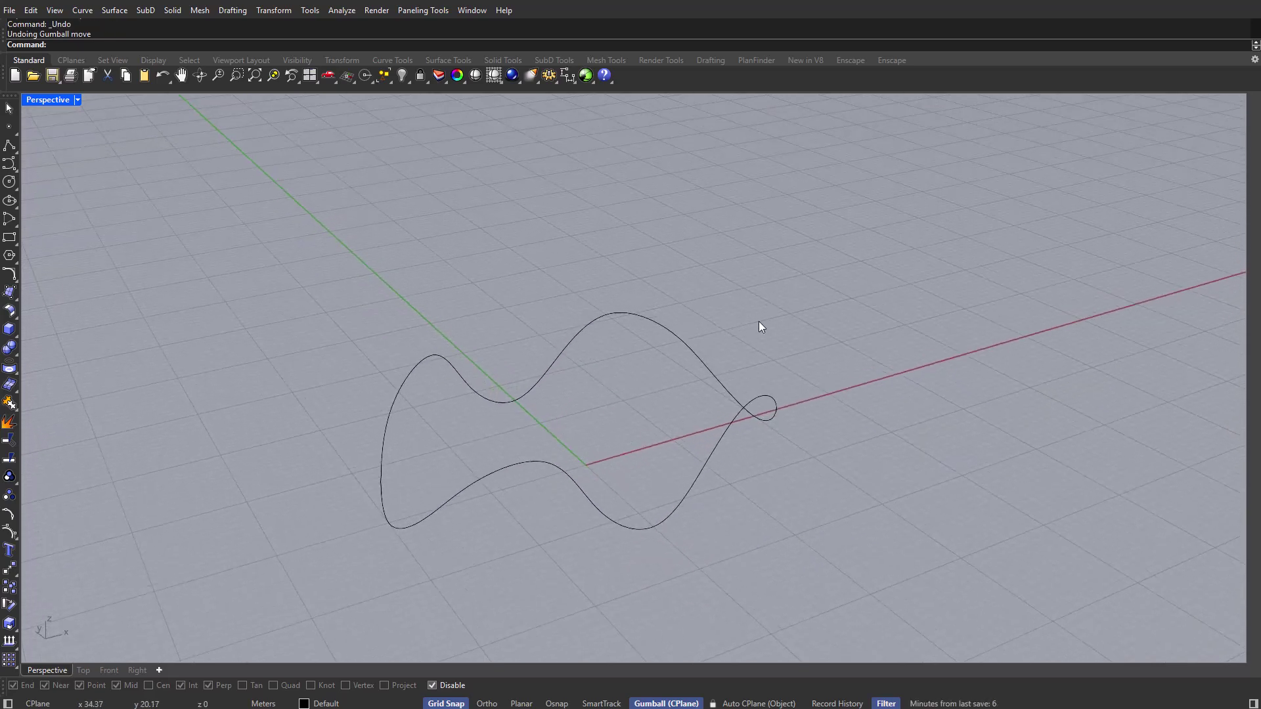
Create a Patch surface from the closed 3D curve with point spacing 10, 20 U and V spans, stiffness 1 and automatic trim.
left_click(695, 339)
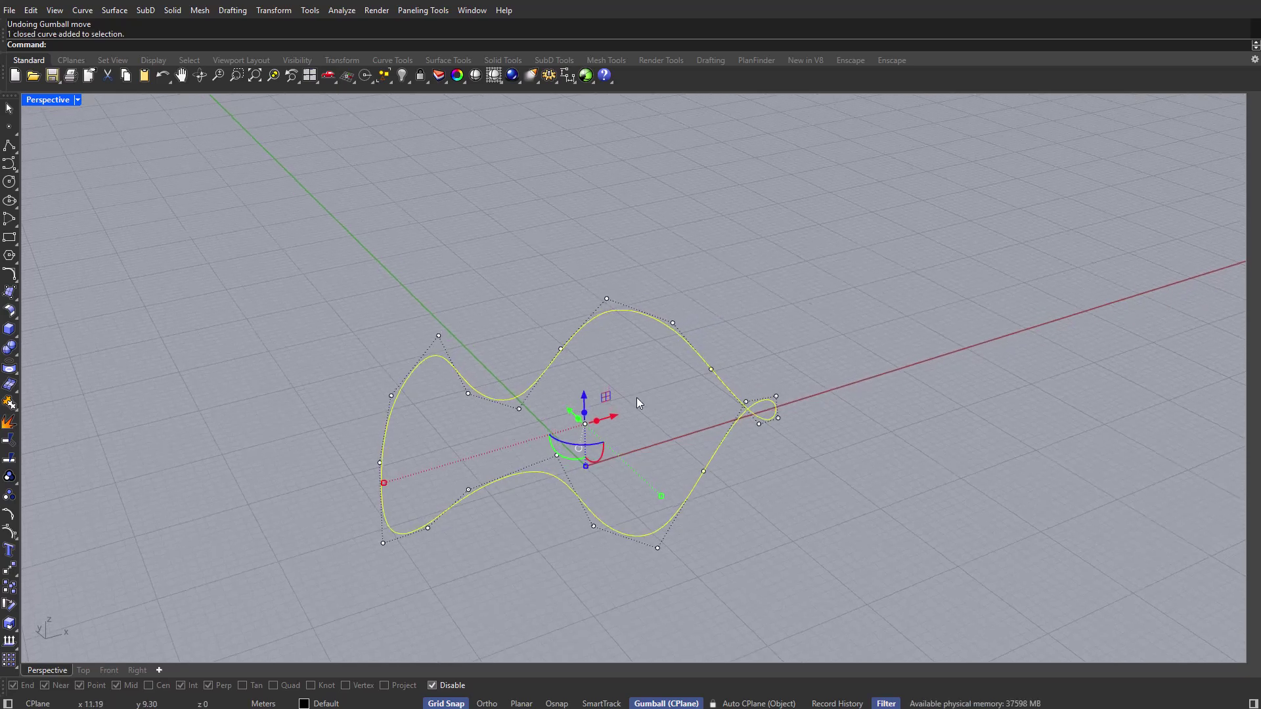
type("Patch")
key("Return")
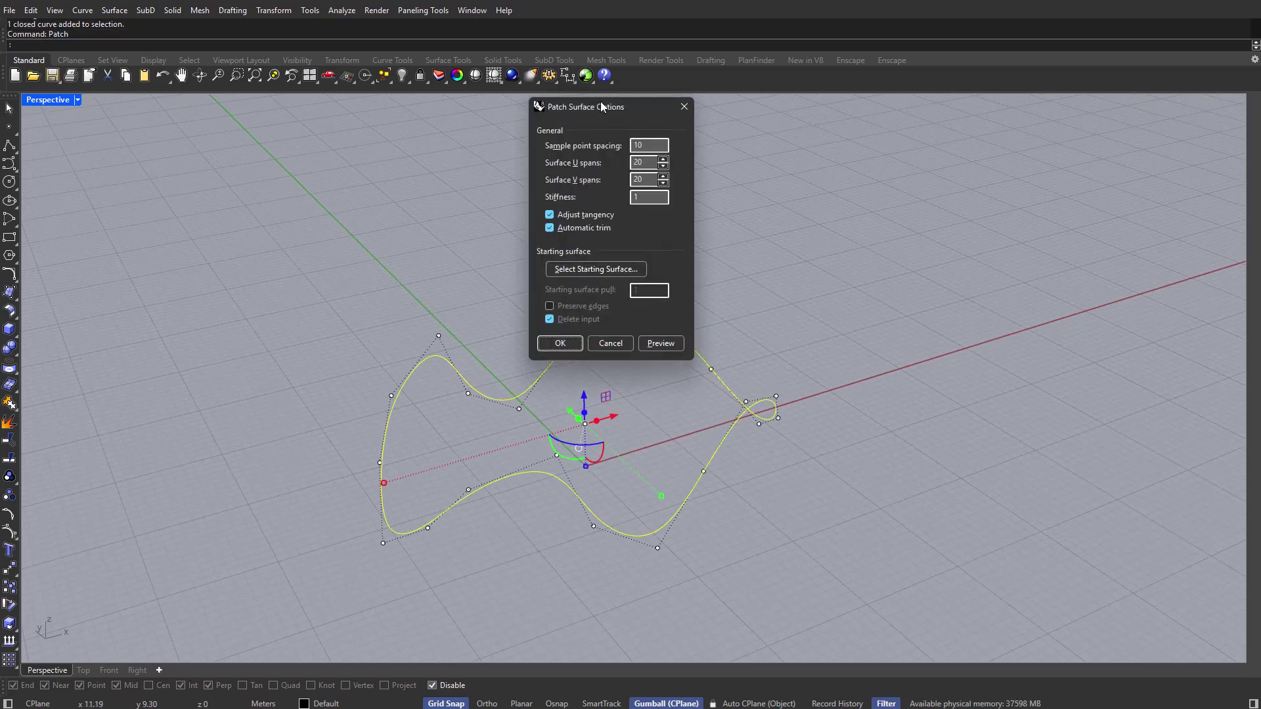
left_click_drag(601, 109, 872, 102)
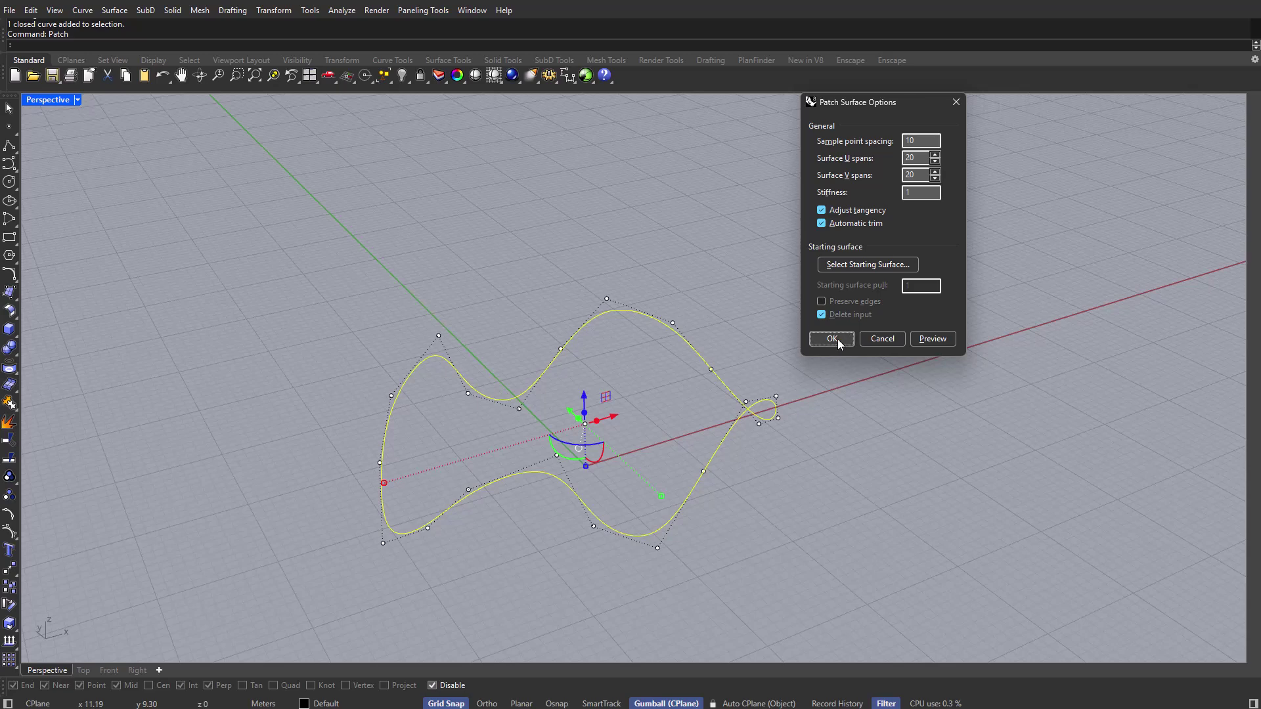
left_click(831, 338)
Duplicate the border of the patch surface with DupBorder and offset the resulting curve inward by 1 m.
right_click_drag(766, 364, 653, 392)
left_click(636, 376)
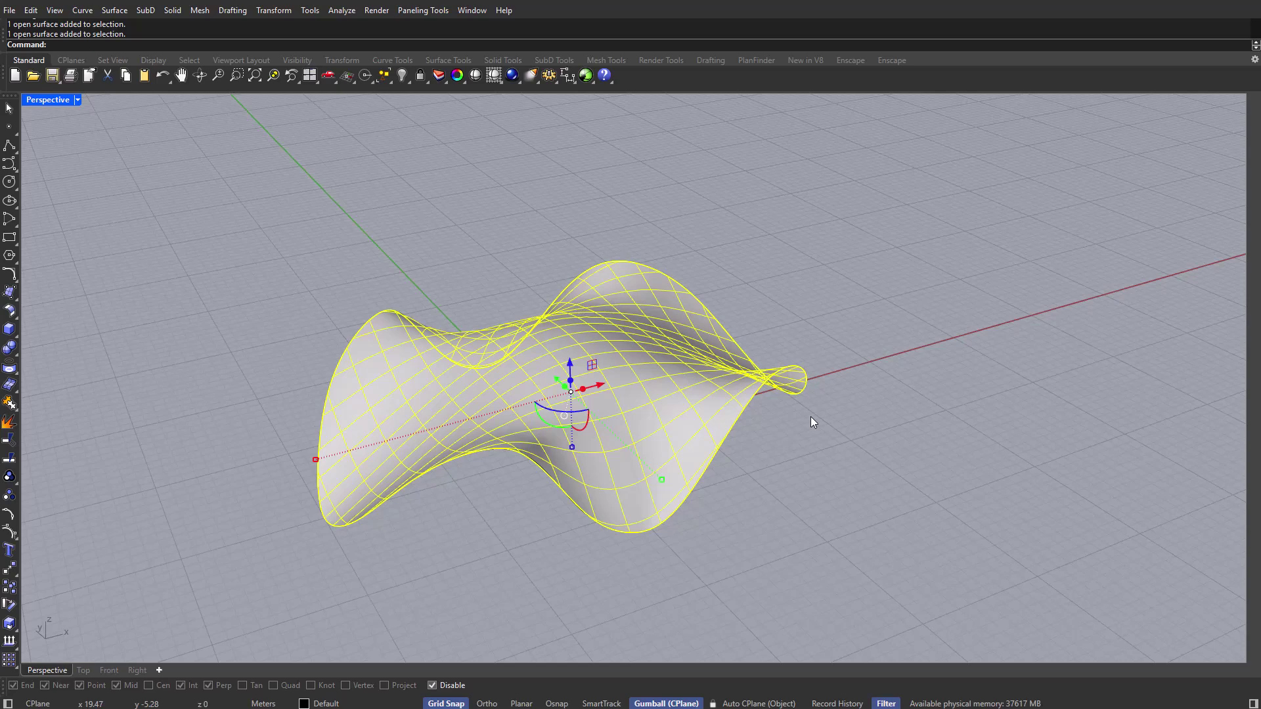
type("DupBorder")
key("Return")
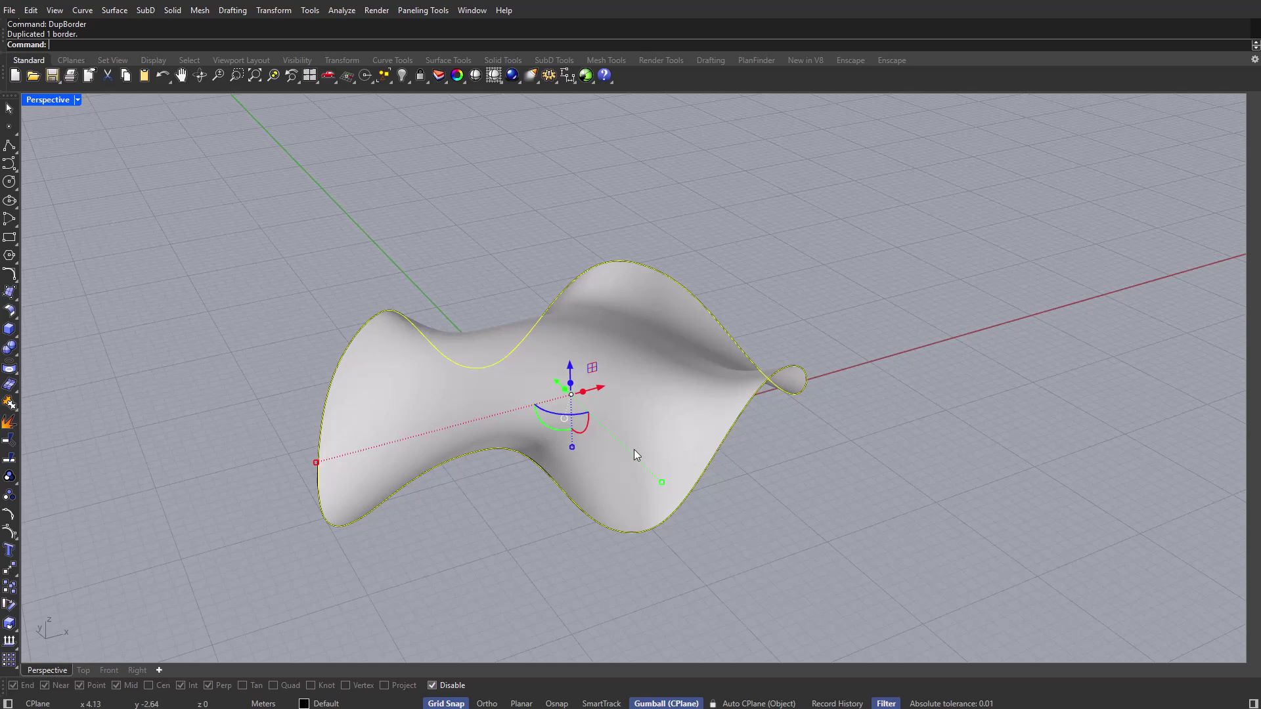
type("Offs")
key("Return")
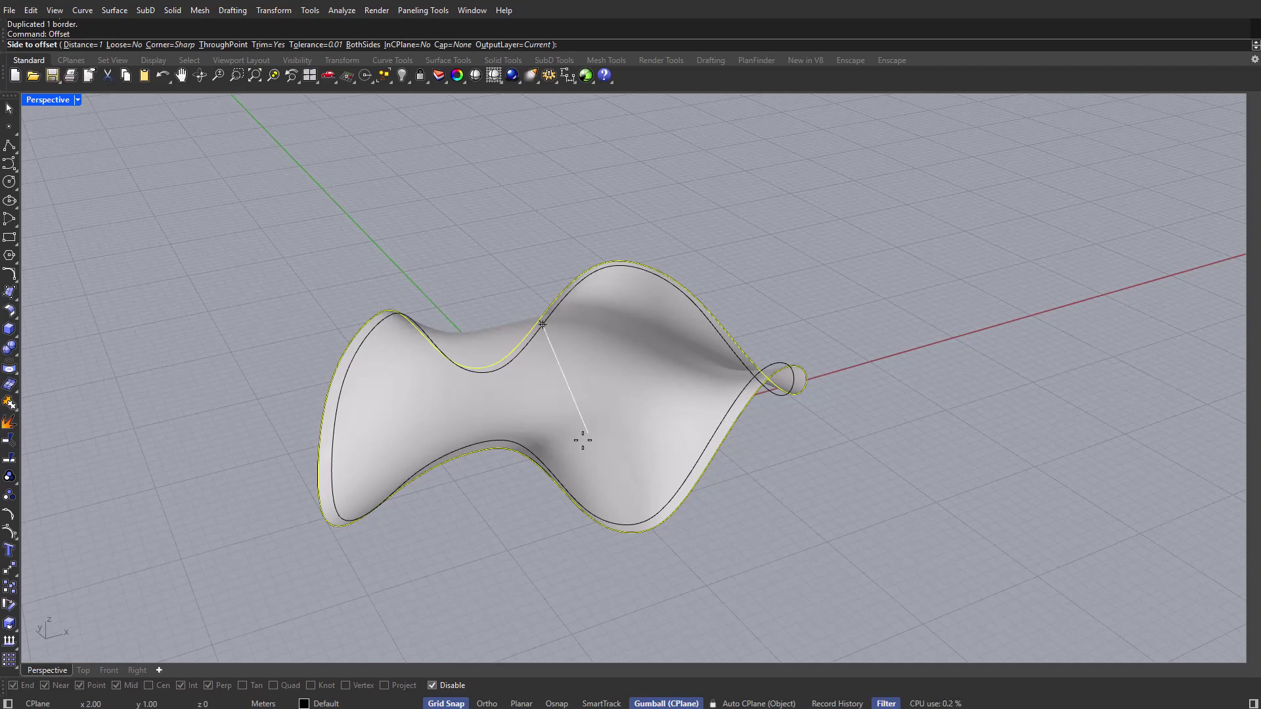
left_click(545, 414)
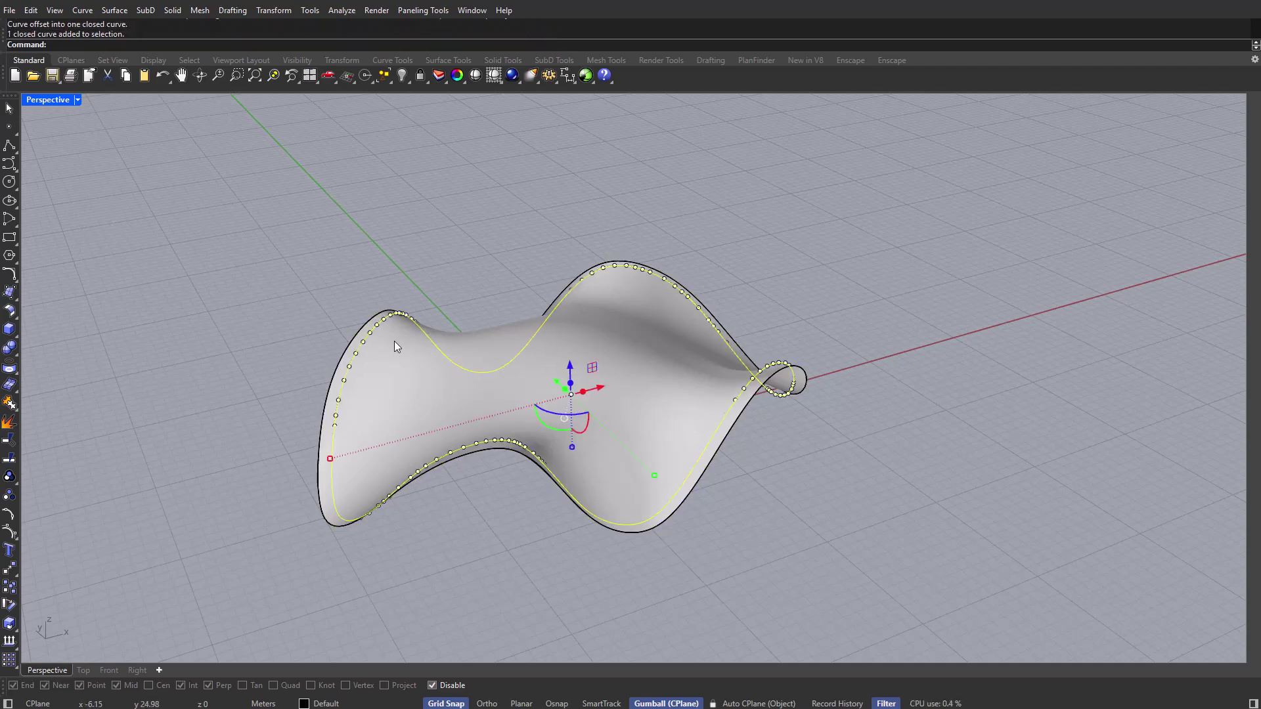
Flatten the offset curve by scaling it vertically with a factor of 0.
right_click_drag(394, 345, 574, 448)
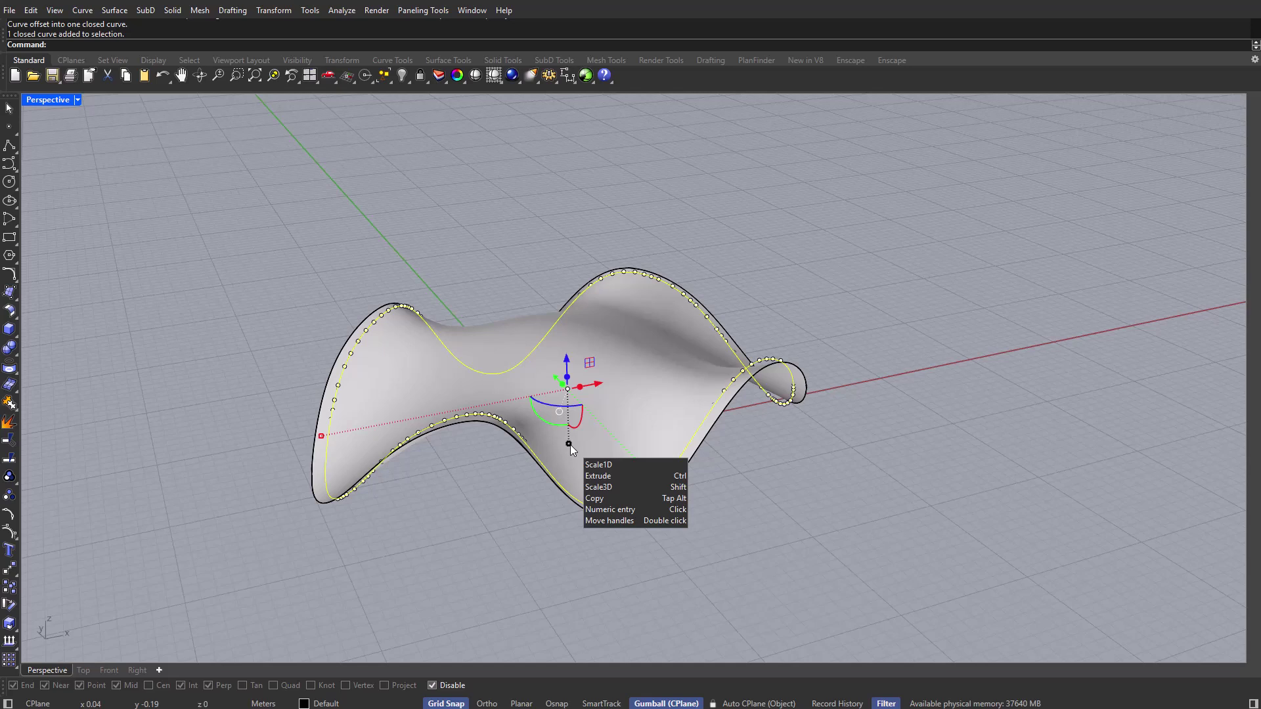
left_click(569, 444)
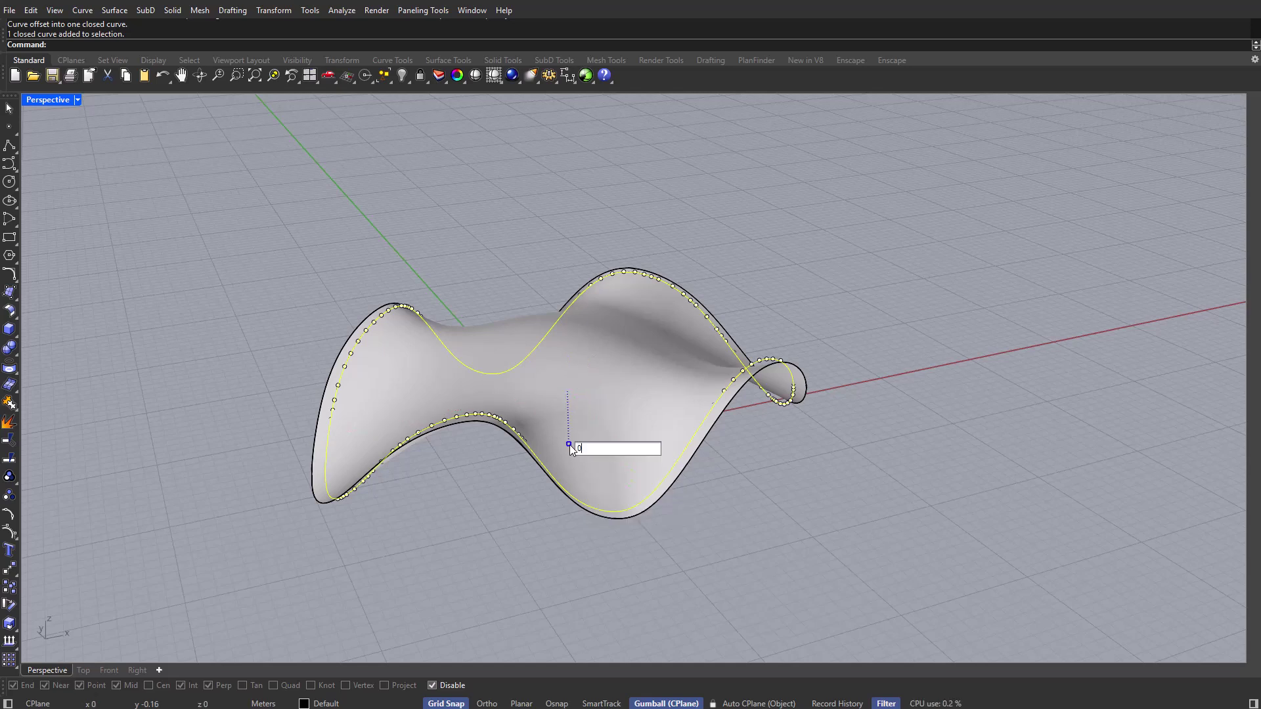
type("0")
key("Return")
Lower the flattened curve to just below the patch surface, checking its height in the Front view.
left_click_drag(569, 361, 568, 403)
double_click(48, 99)
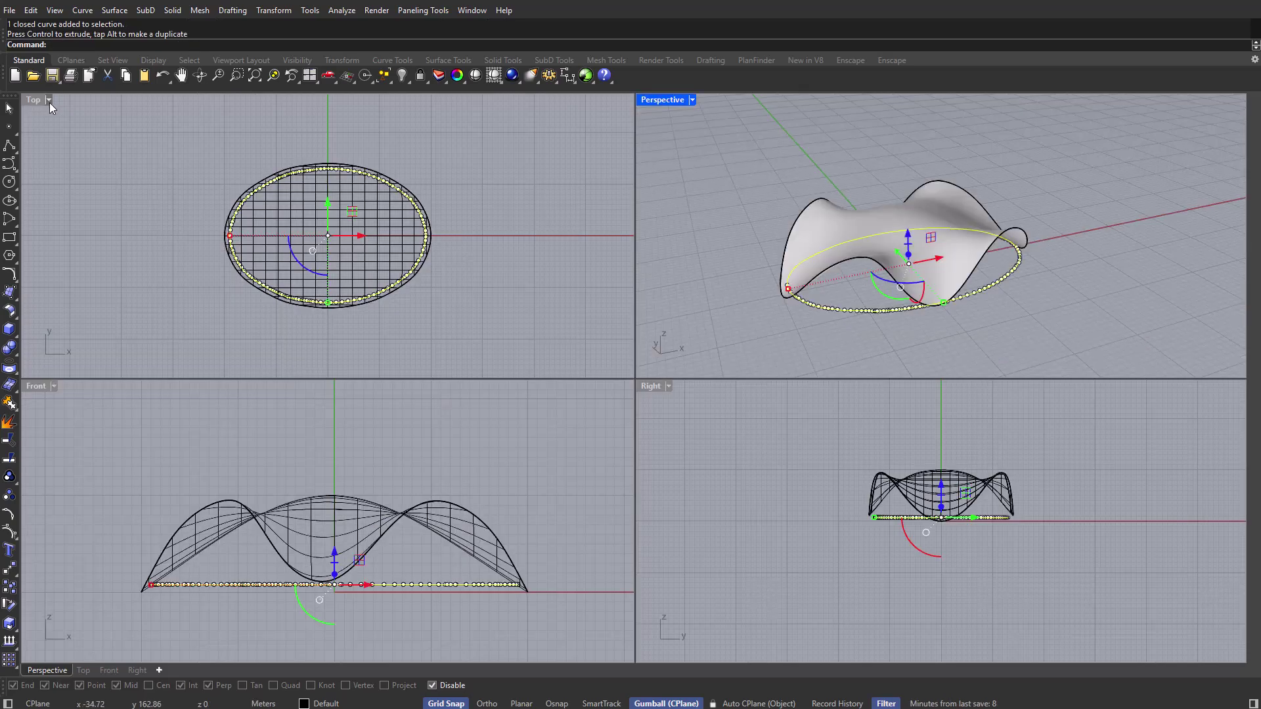
scroll(342, 578, "up", 2)
right_click_drag(350, 573, 357, 562)
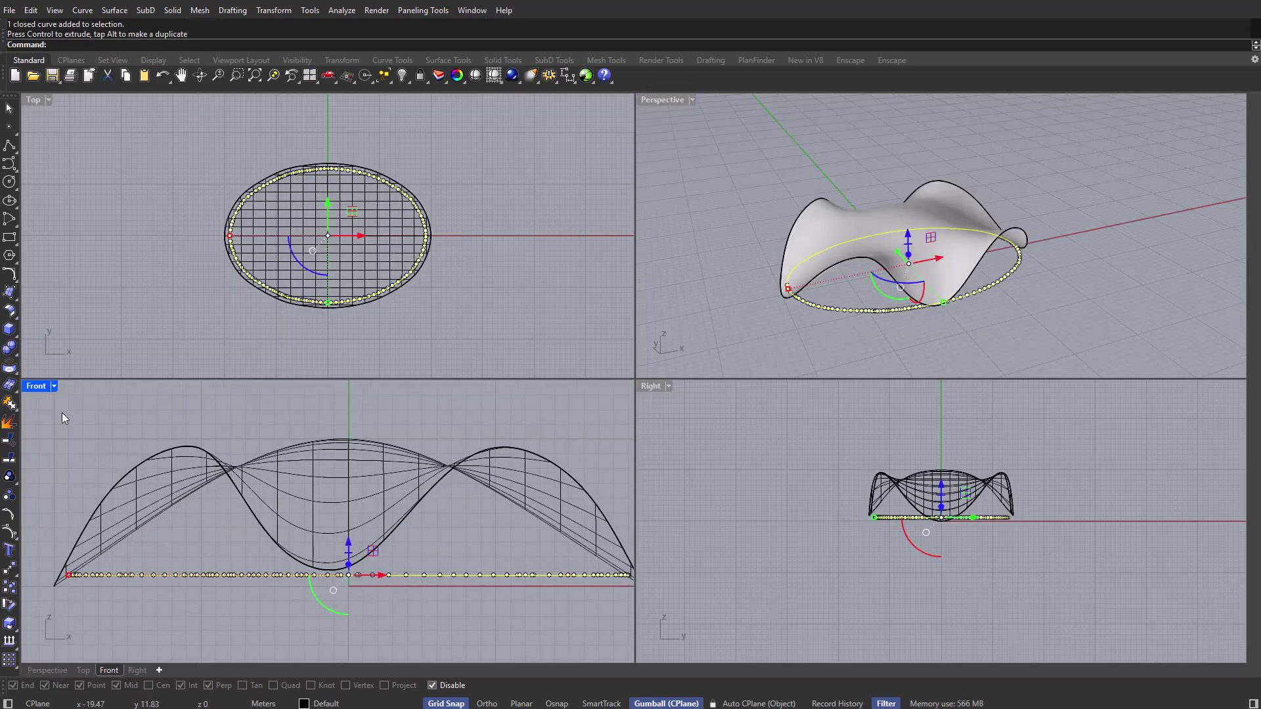
left_click_drag(347, 545, 349, 558)
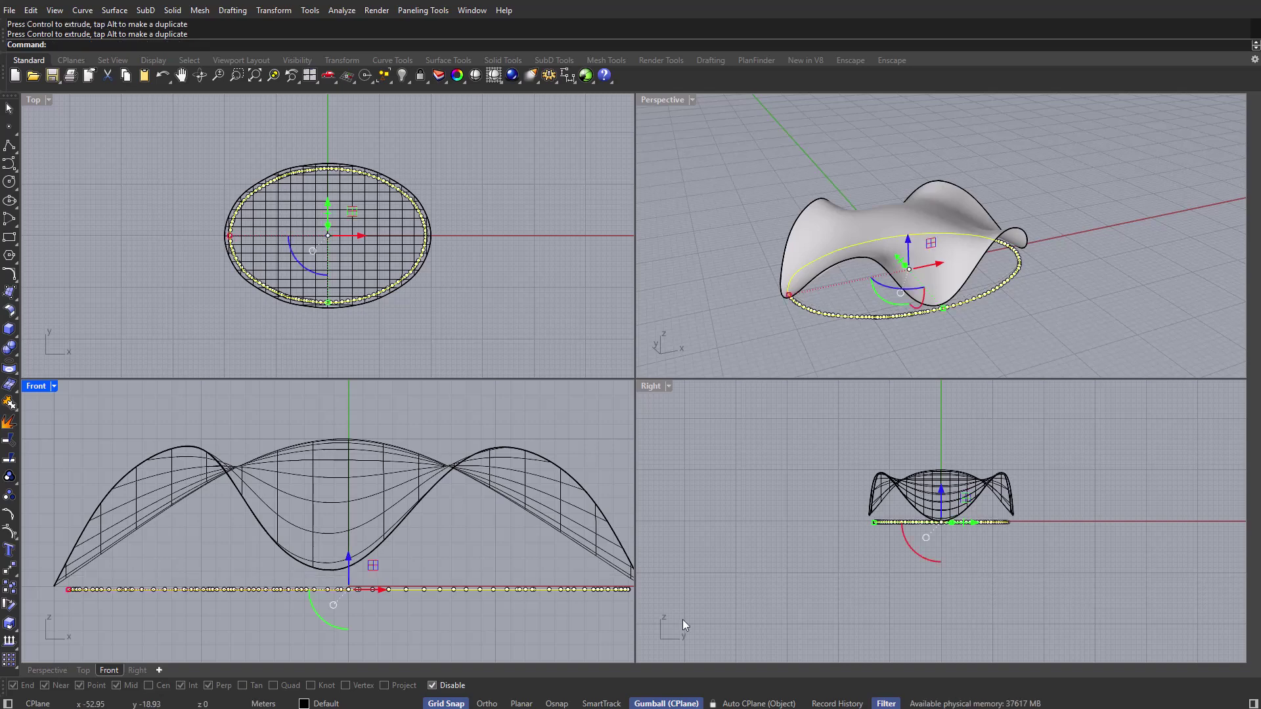
With object snaps enabled, move the flattened curve vertically to align with the low tip of the patch surface.
double_click(653, 100)
key("Return")
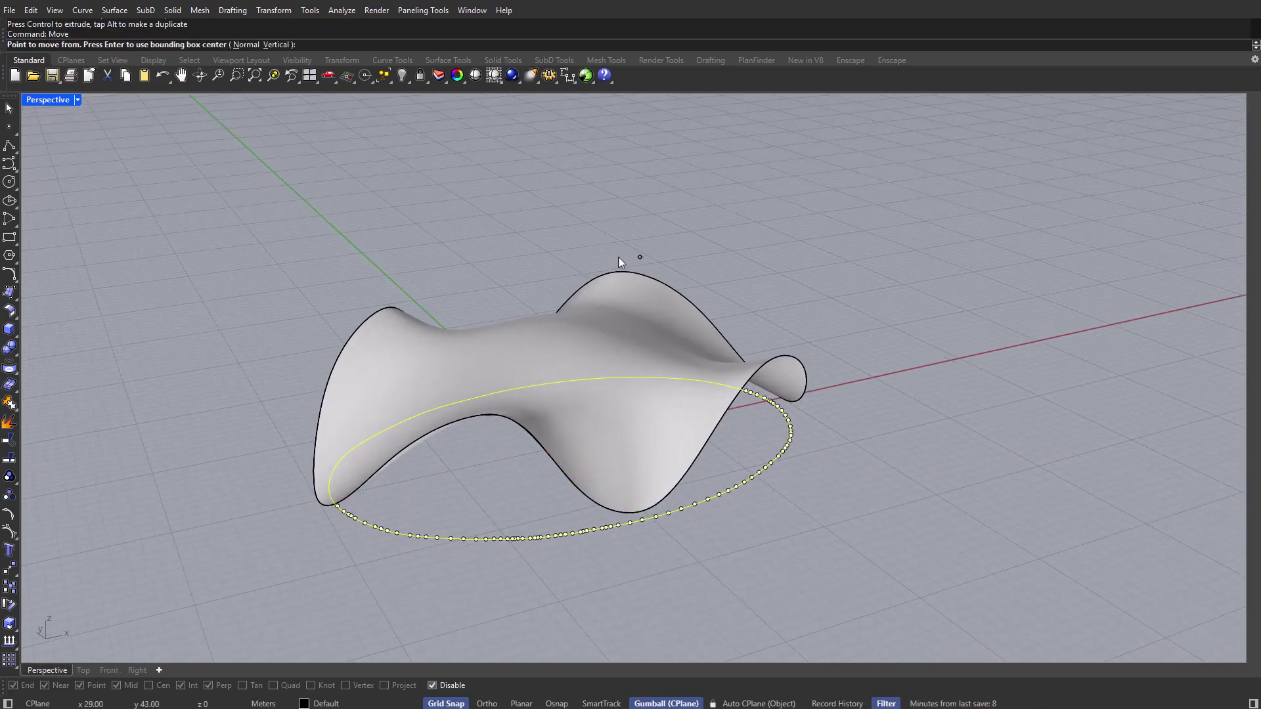
left_click(276, 45)
scroll(816, 319, "up", 2)
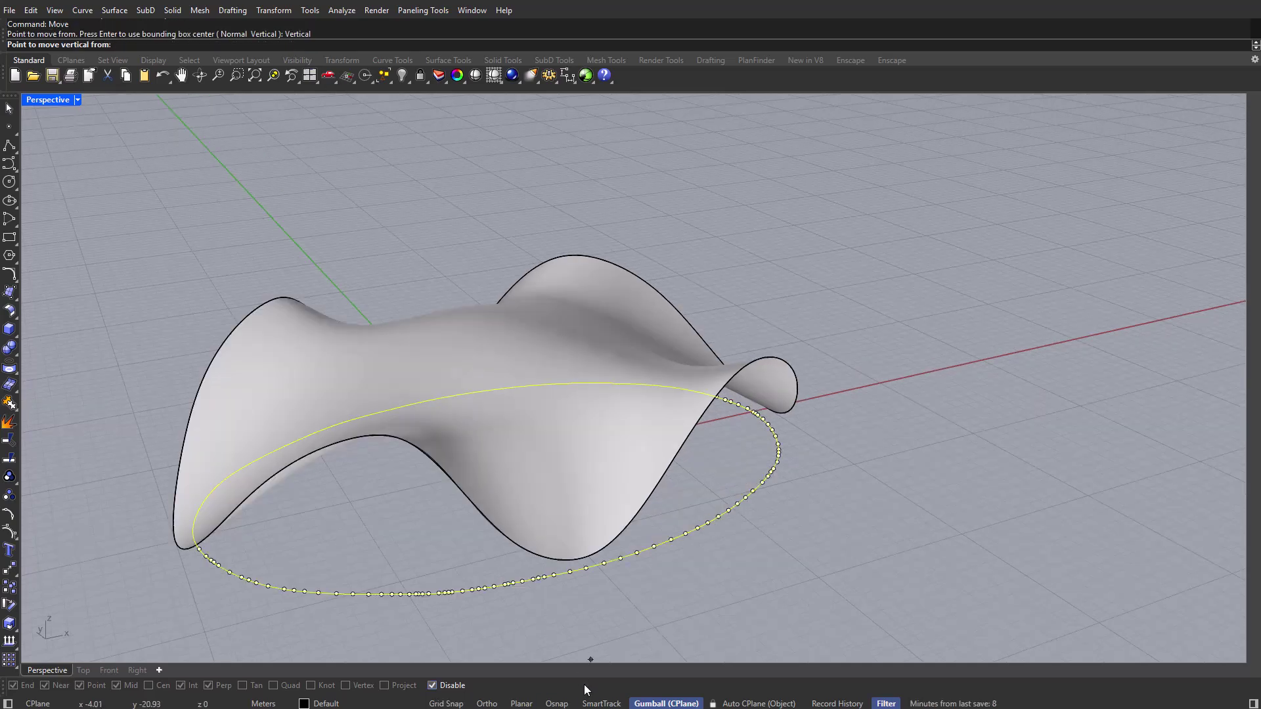
left_click(559, 703)
scroll(826, 421, "up", 4)
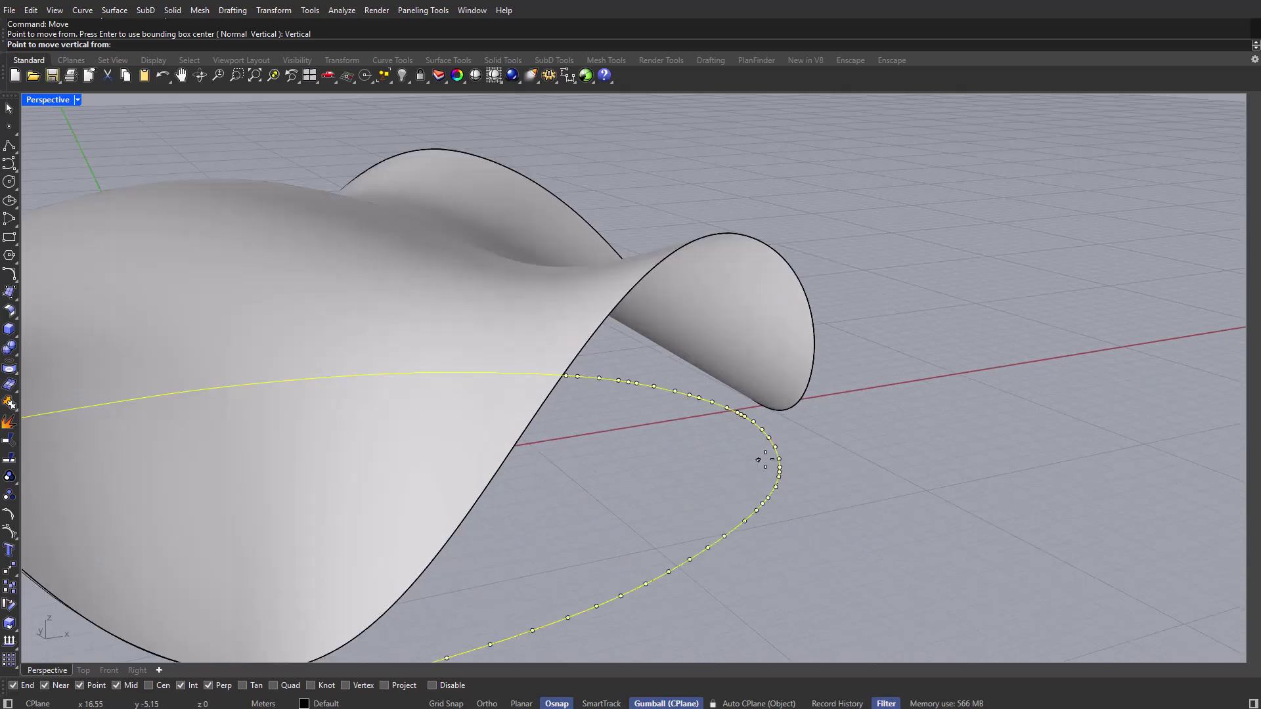
left_click(777, 421)
mouse_move(776, 422)
right_mouse_down()
mouse_move(795, 427)
mouse_move(765, 417)
right_mouse_up()
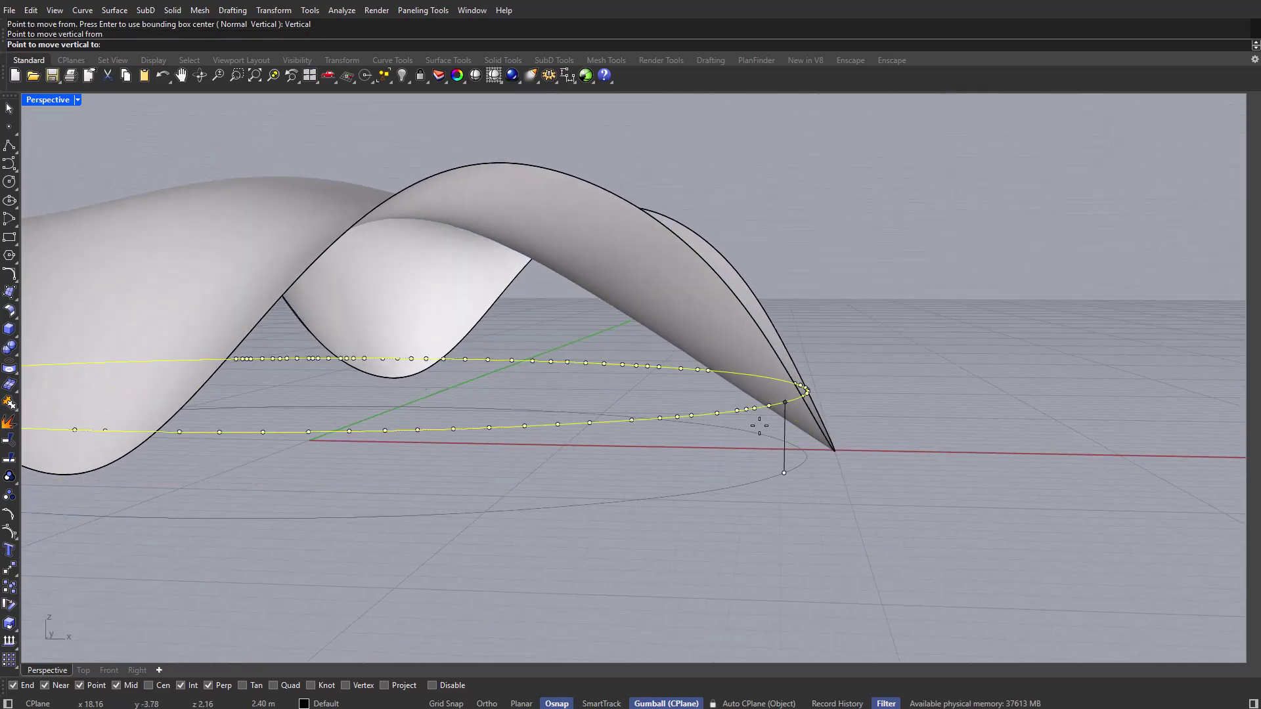
left_click(844, 466)
Extrude the flattened curve with ExtrudeCrv using the ToBoundary option, with the patch surface as the boundary.
scroll(843, 466, "down", 4)
mouse_move(816, 442)
right_mouse_down()
mouse_move(793, 429)
mouse_move(859, 482)
mouse_move(826, 456)
right_mouse_up()
left_click(826, 456)
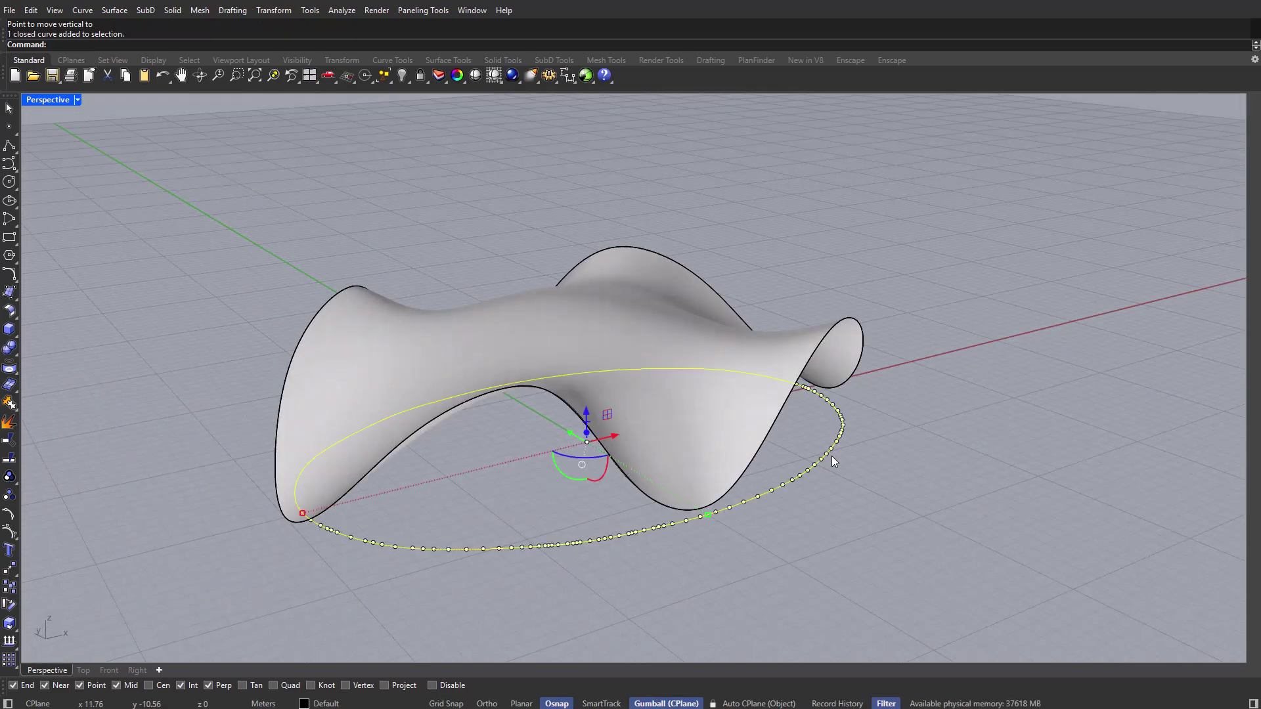
type("ExtrudeCrv")
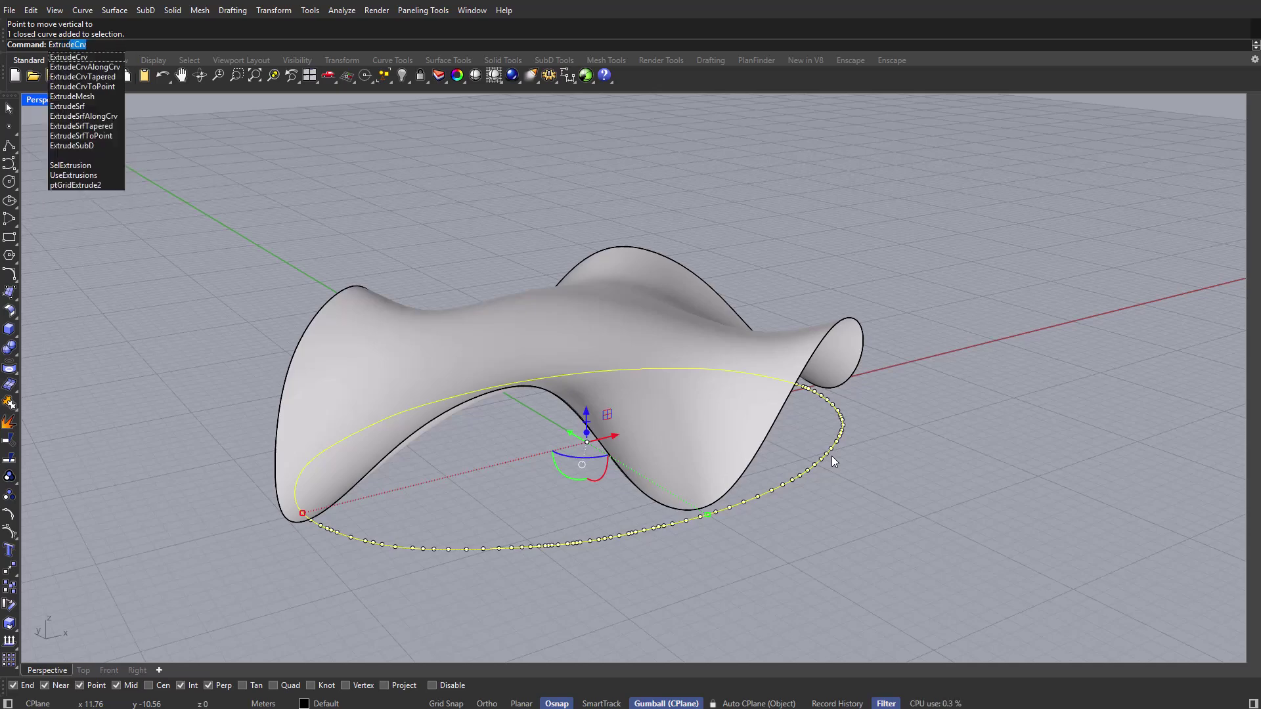
key("Return")
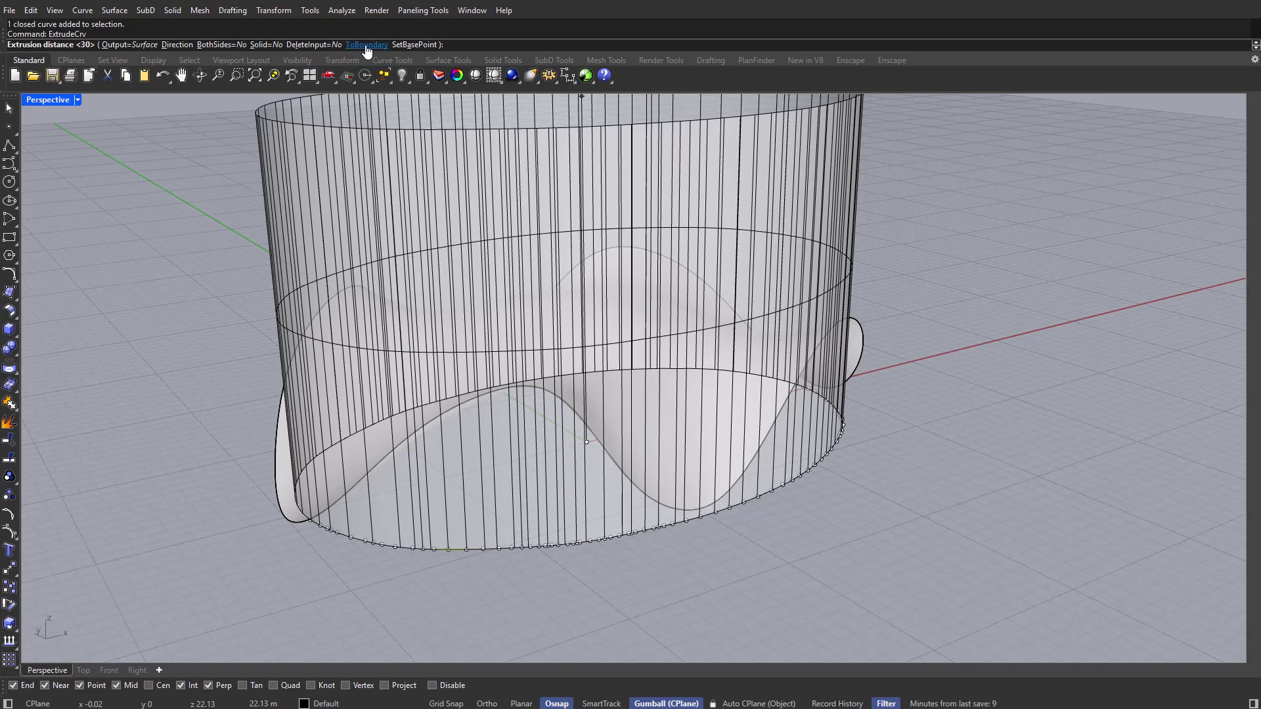
left_click(366, 45)
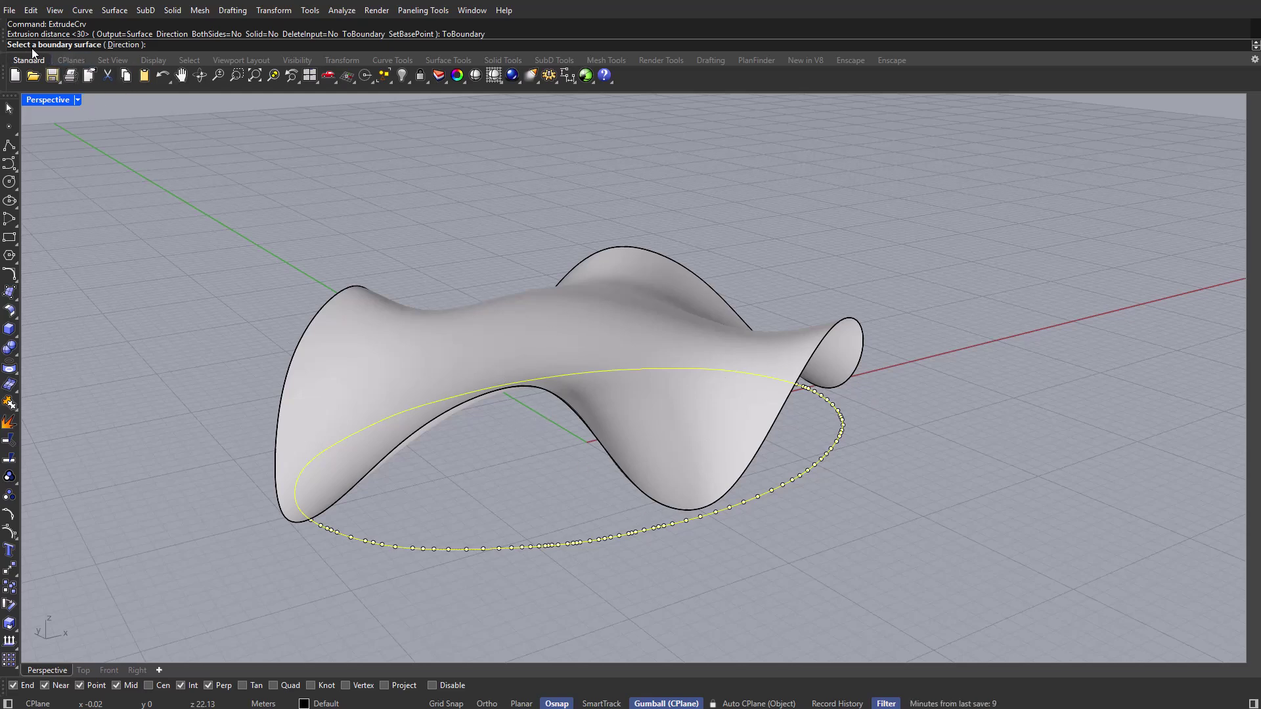
left_click(749, 368)
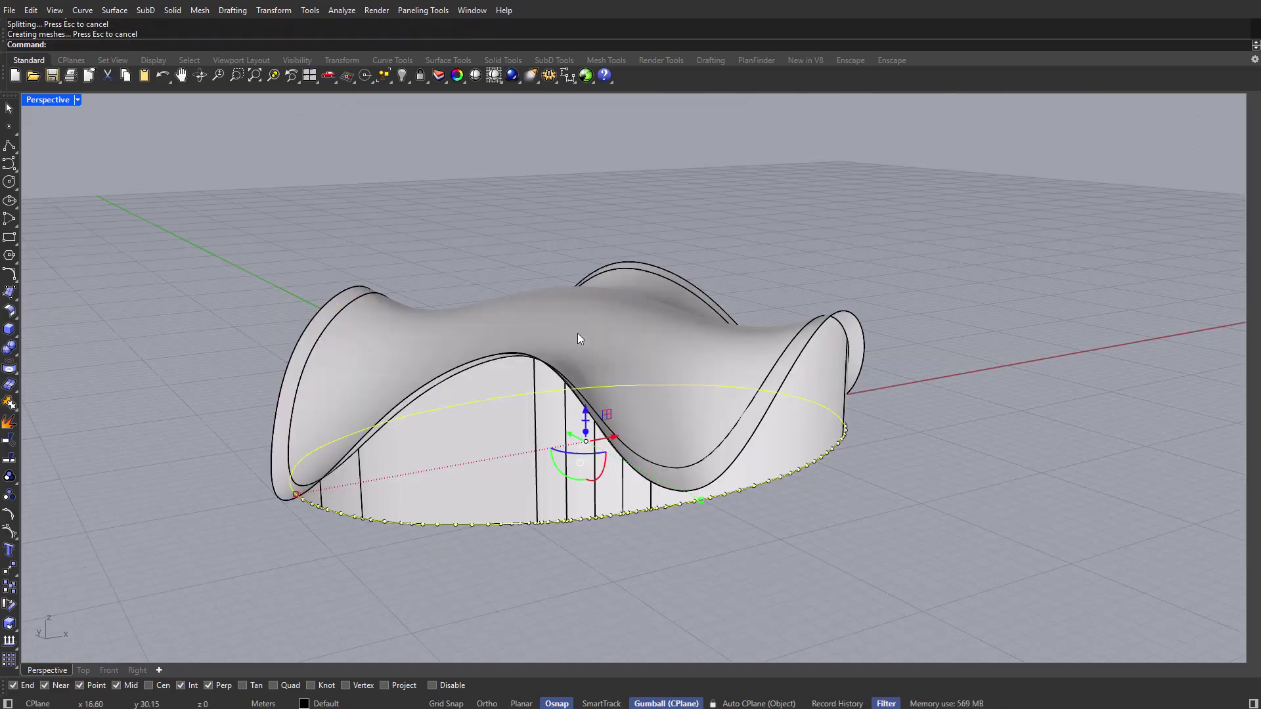
Create contour curves on the extruded wall along its length in the x direction, with 3 m between contours.
left_click(828, 454)
right_click_drag(829, 453, 715, 436)
scroll(743, 433, "down", 3)
scroll(746, 453, "up", 3)
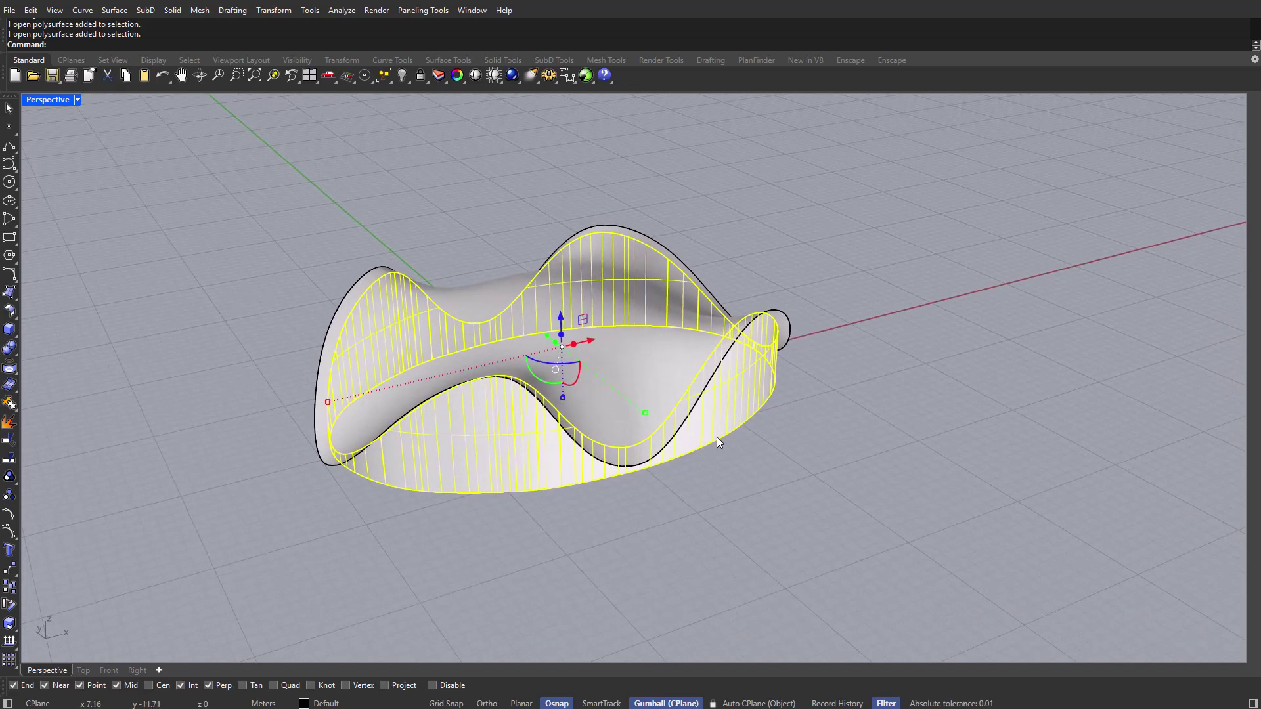
type("Cont")
key("BackSpace")
key("BackSpace")
type("ont")
key("Return")
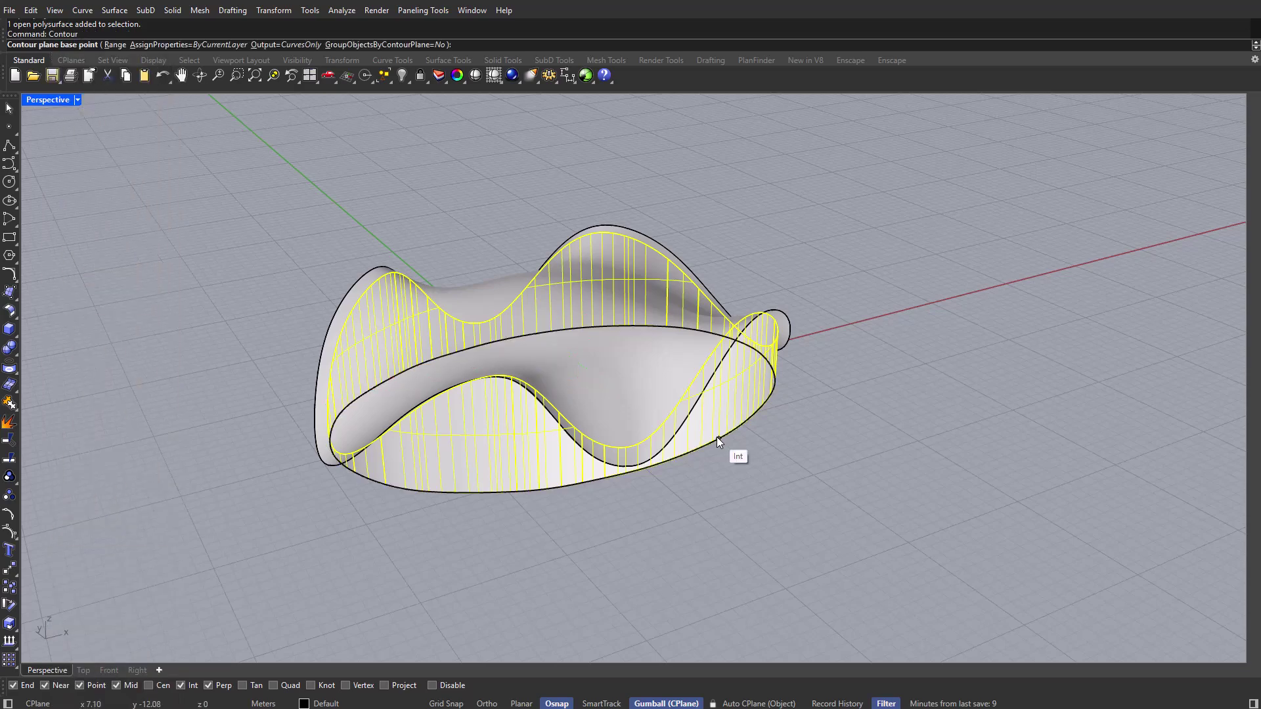
right_click_drag(715, 436, 329, 427)
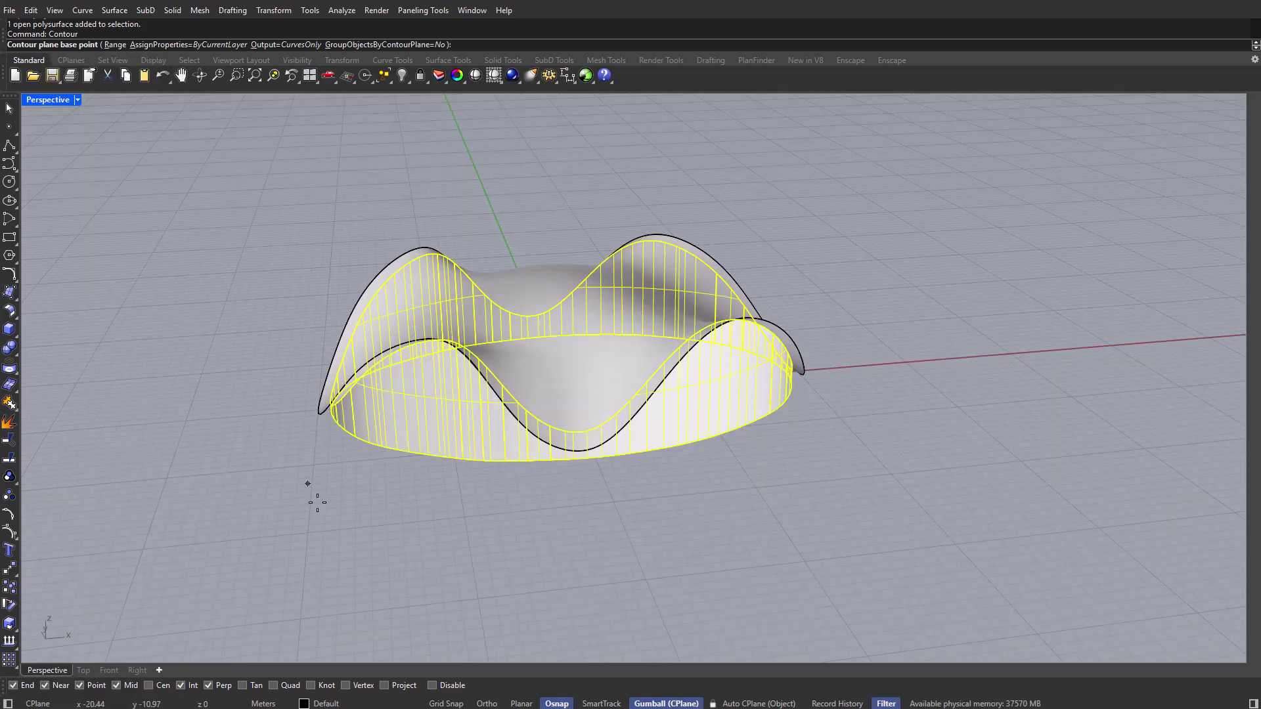
left_click(306, 531)
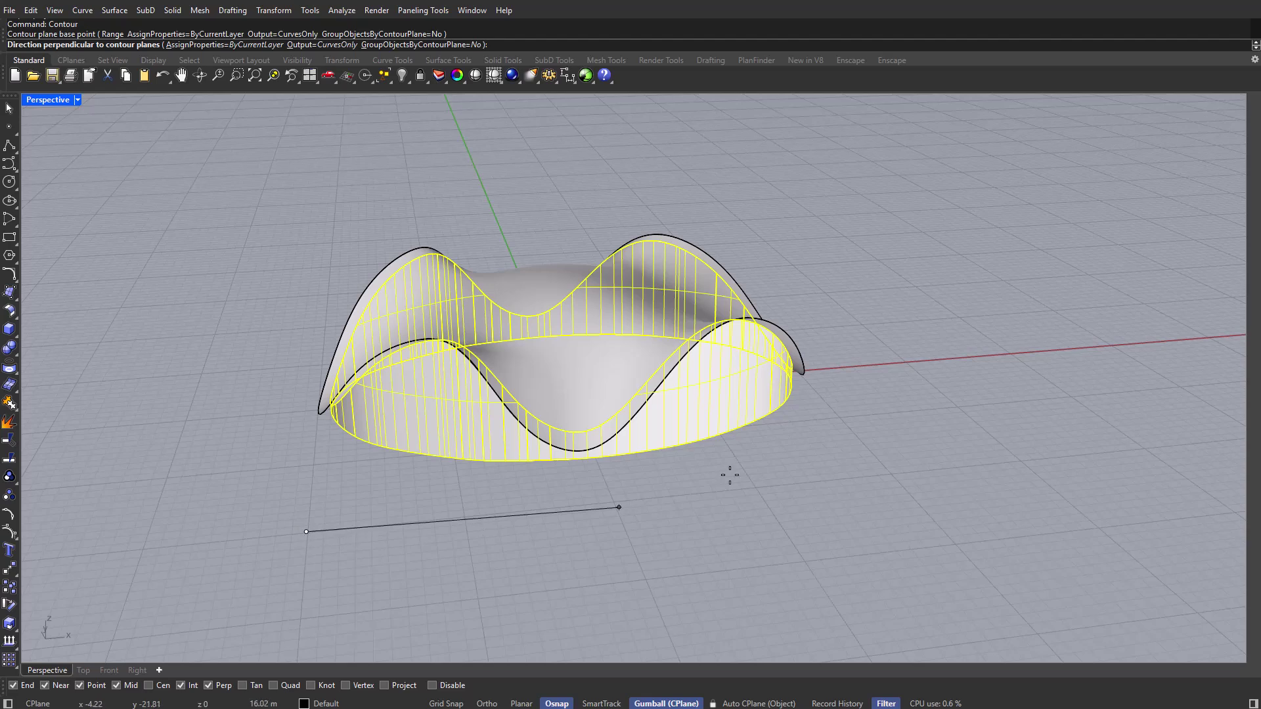
left_click(884, 471)
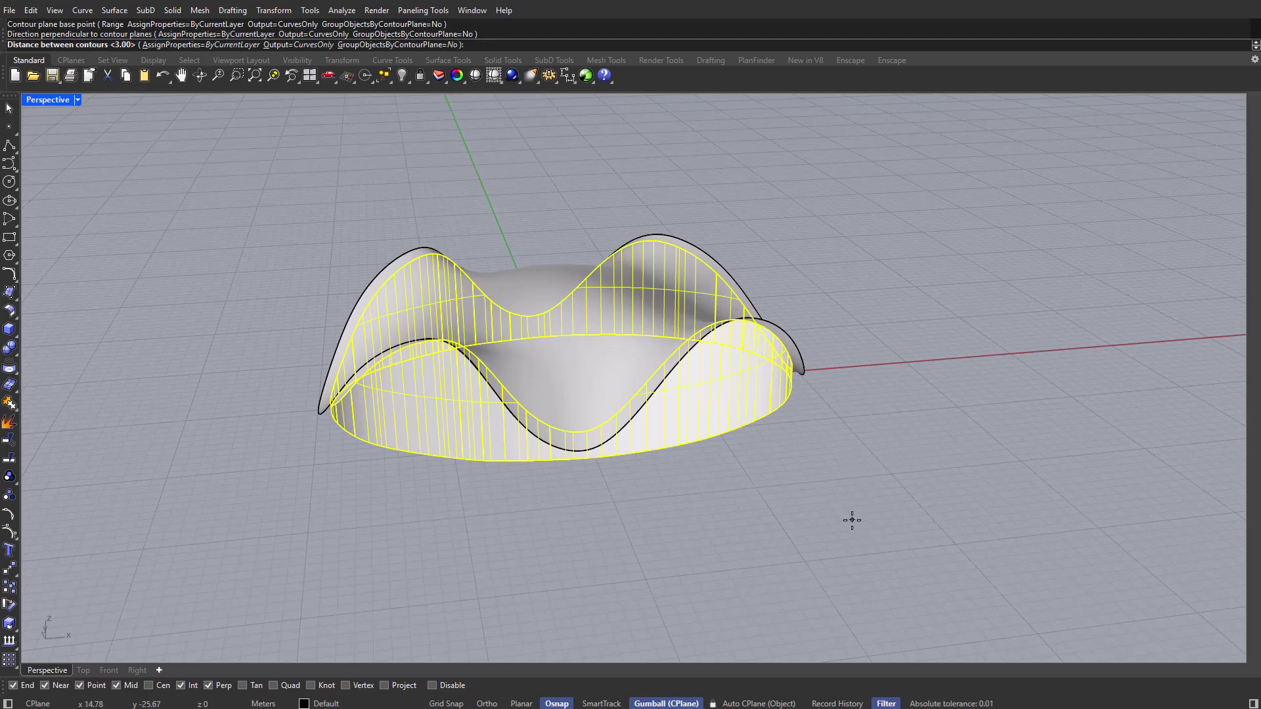
key("Return")
Turn the contour curves into pipes with a radius of 0.05 m and flat caps.
right_click_drag(851, 519, 736, 460)
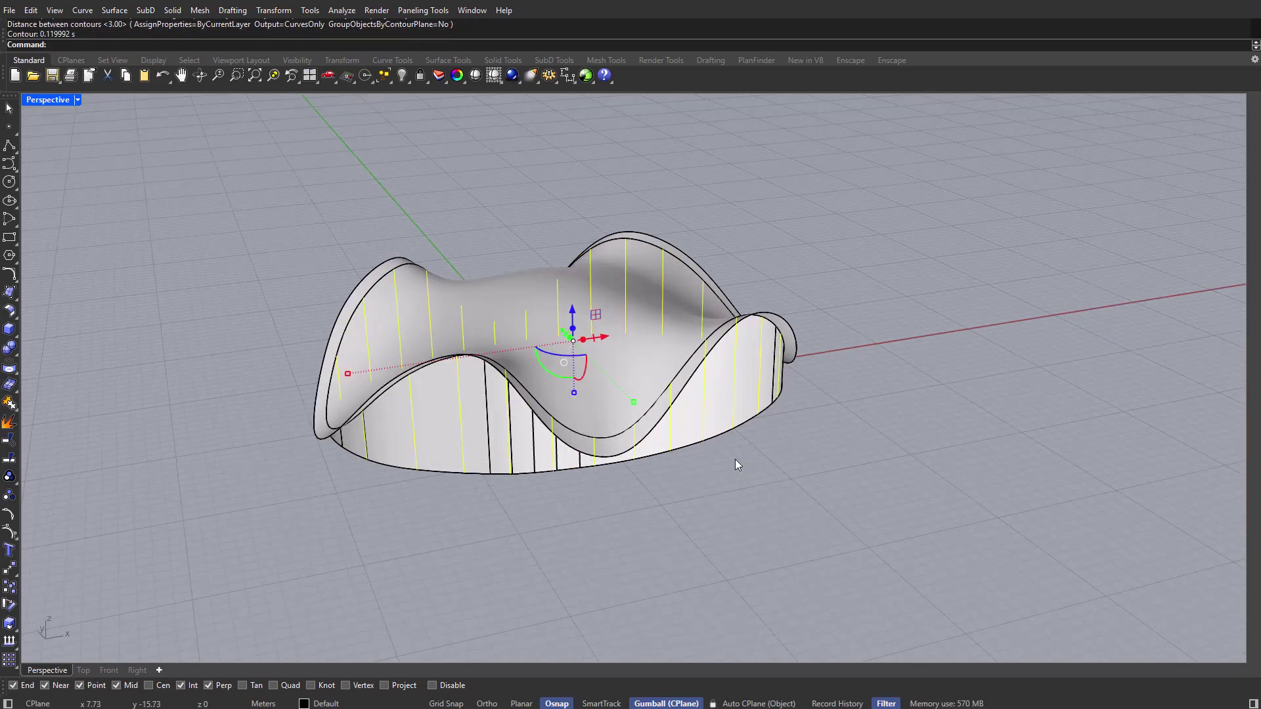
type("Pipr")
key("Return")
type("Pipe")
key("Return")
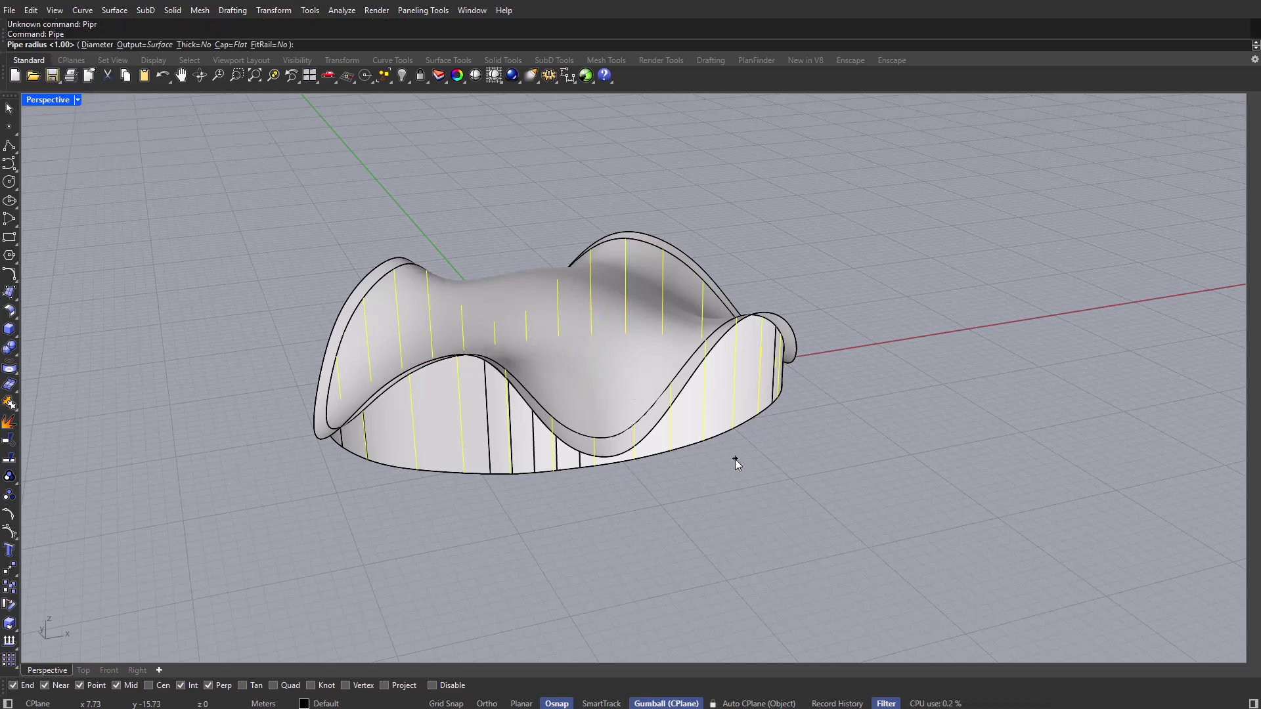
type("0.05")
key("Return")
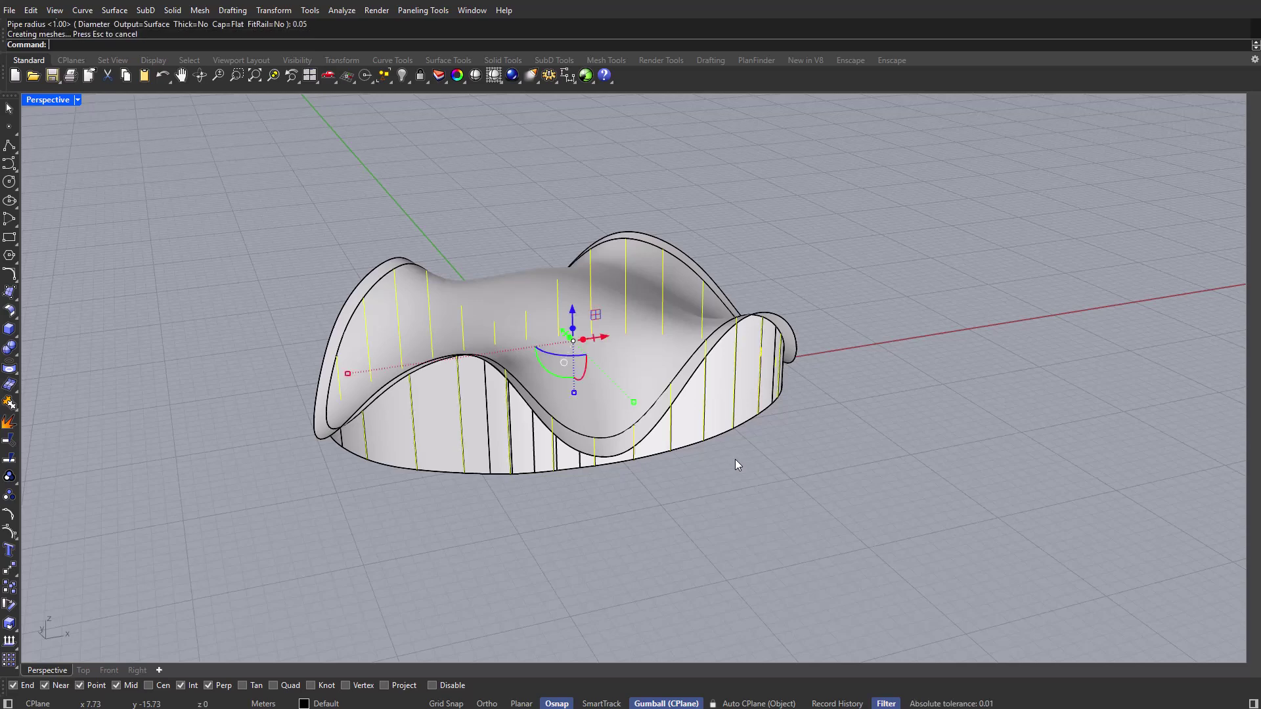
Clear the selection and set the Perspective viewport's display mode to Arctic.
left_click(49, 99)
left_click(270, 152)
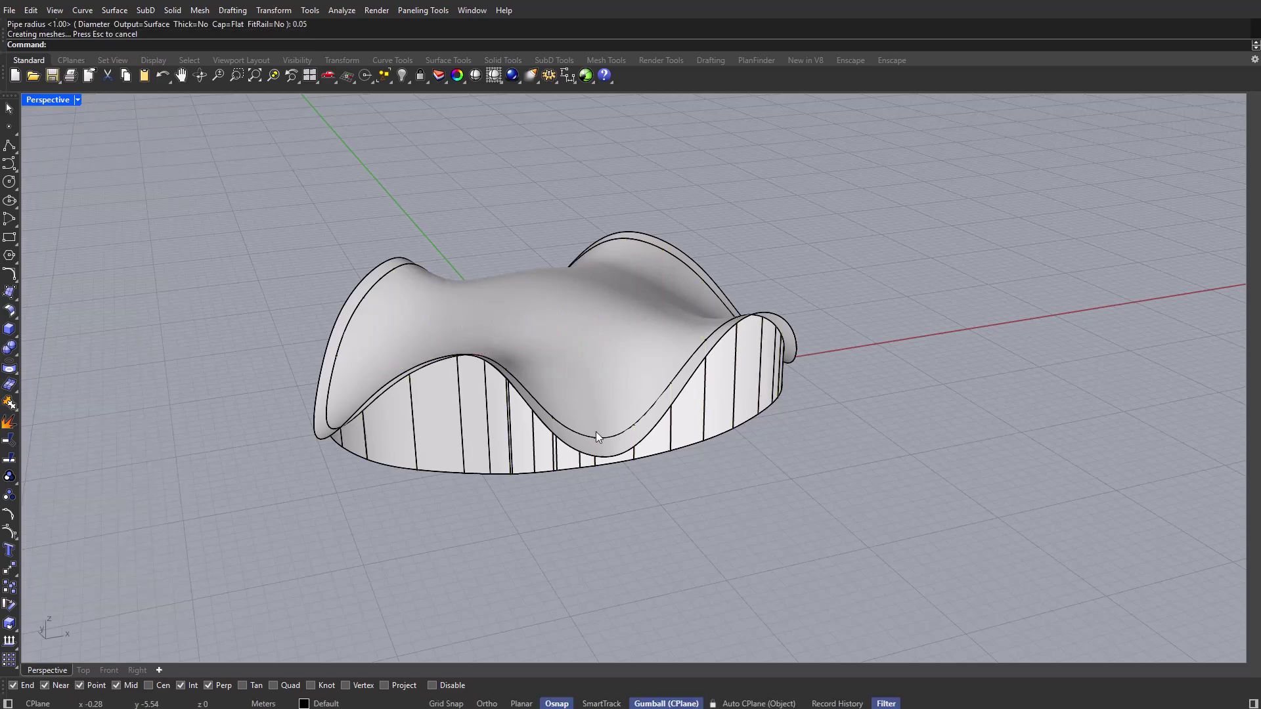
left_click(77, 100)
left_click(83, 279)
right_click_drag(468, 377, 524, 402)
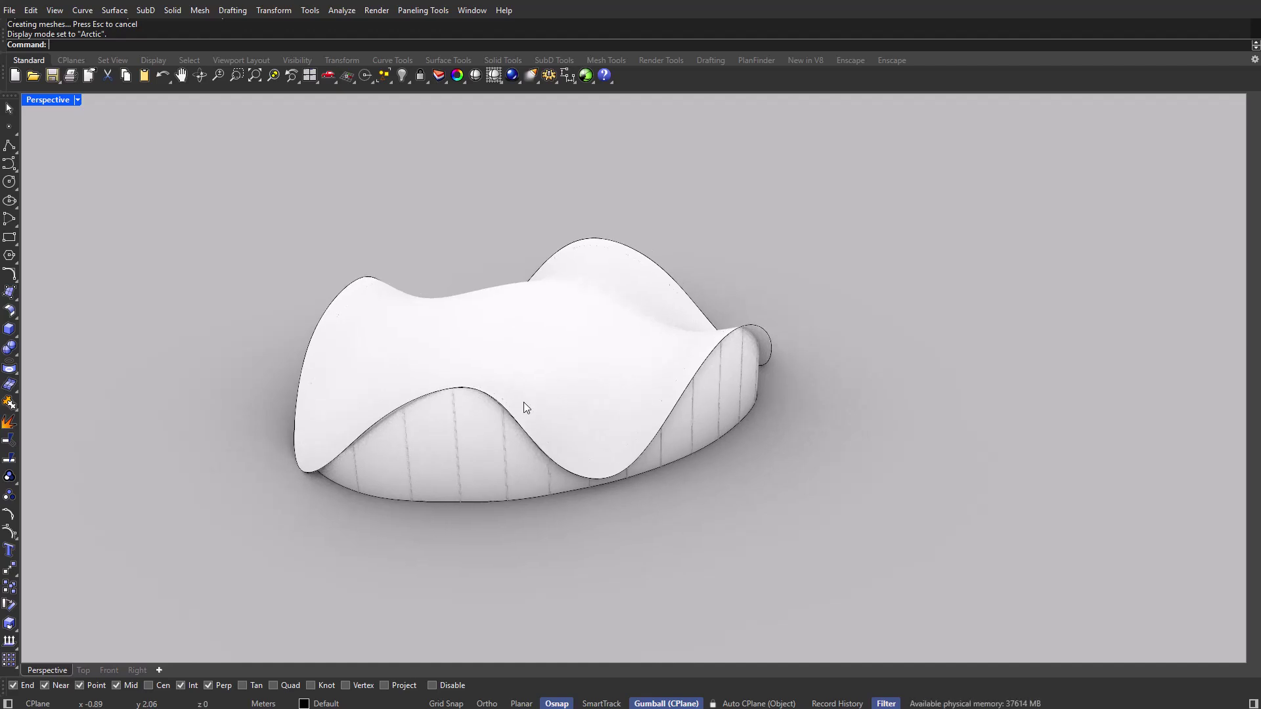
Select all the curves in the model and delete them, keeping the roof, wall and pipes.
type("Selcr")
key("Return")
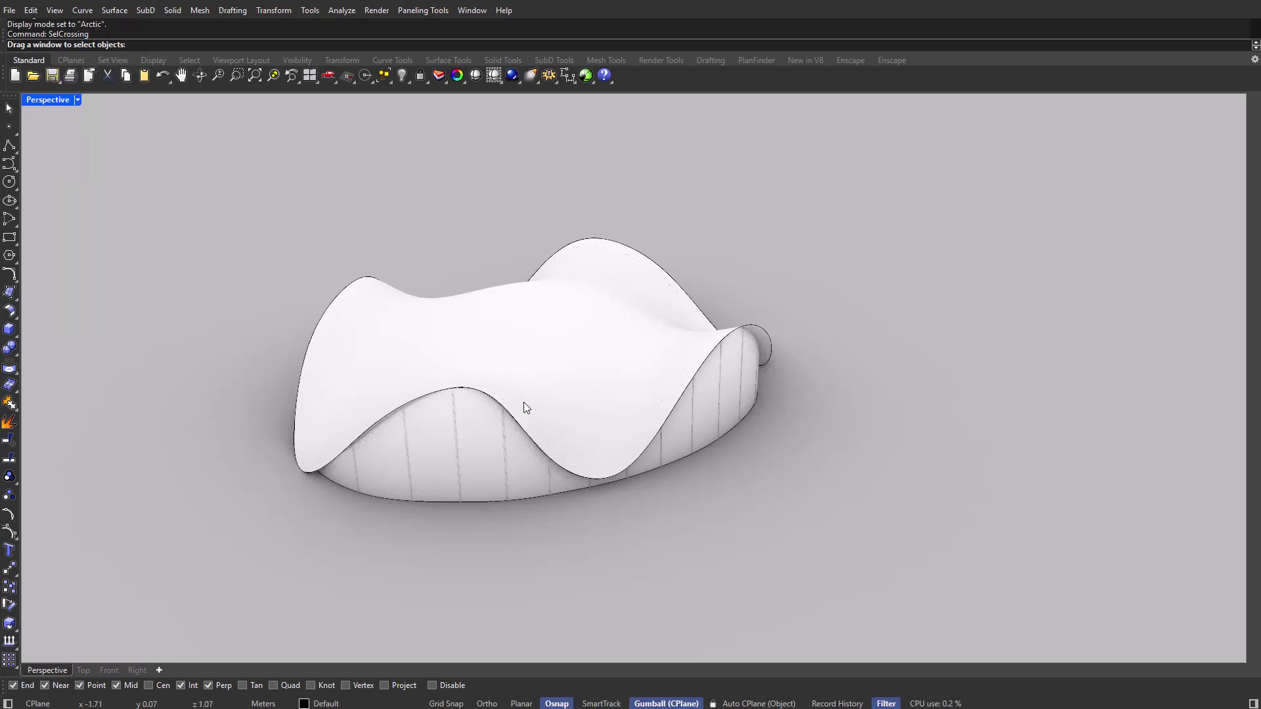
key("ctrl+z")
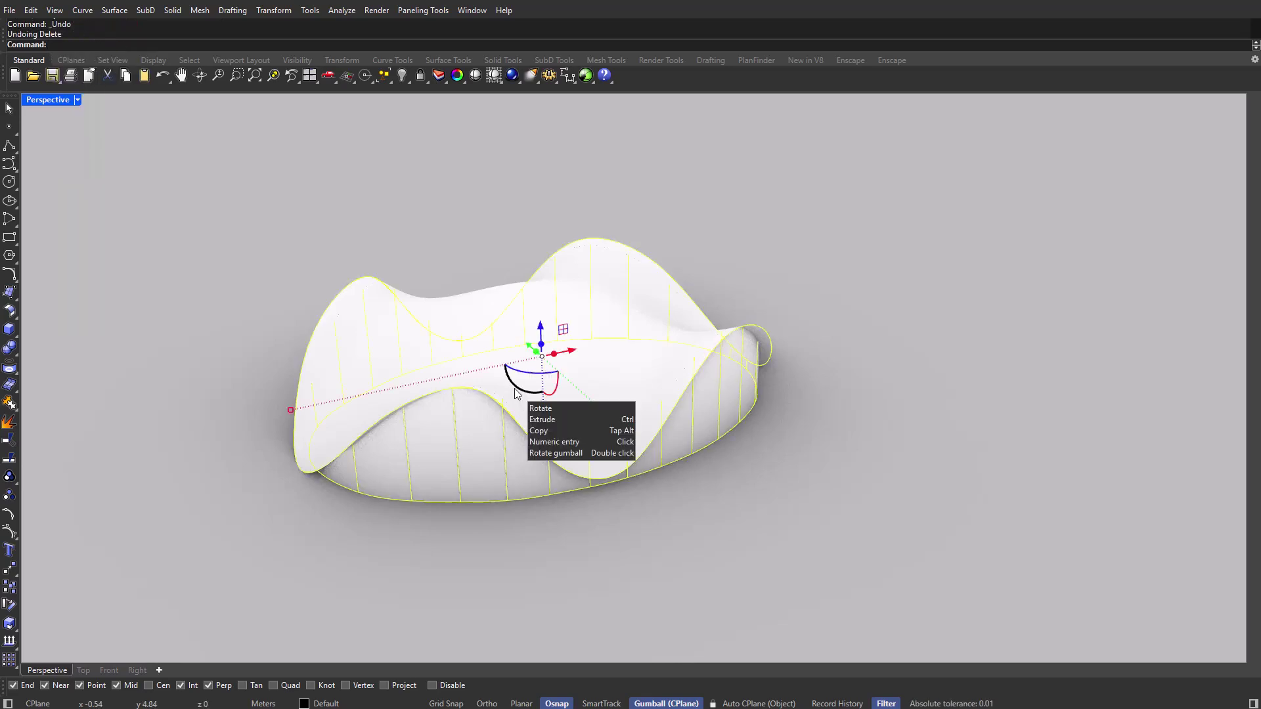
key("Escape")
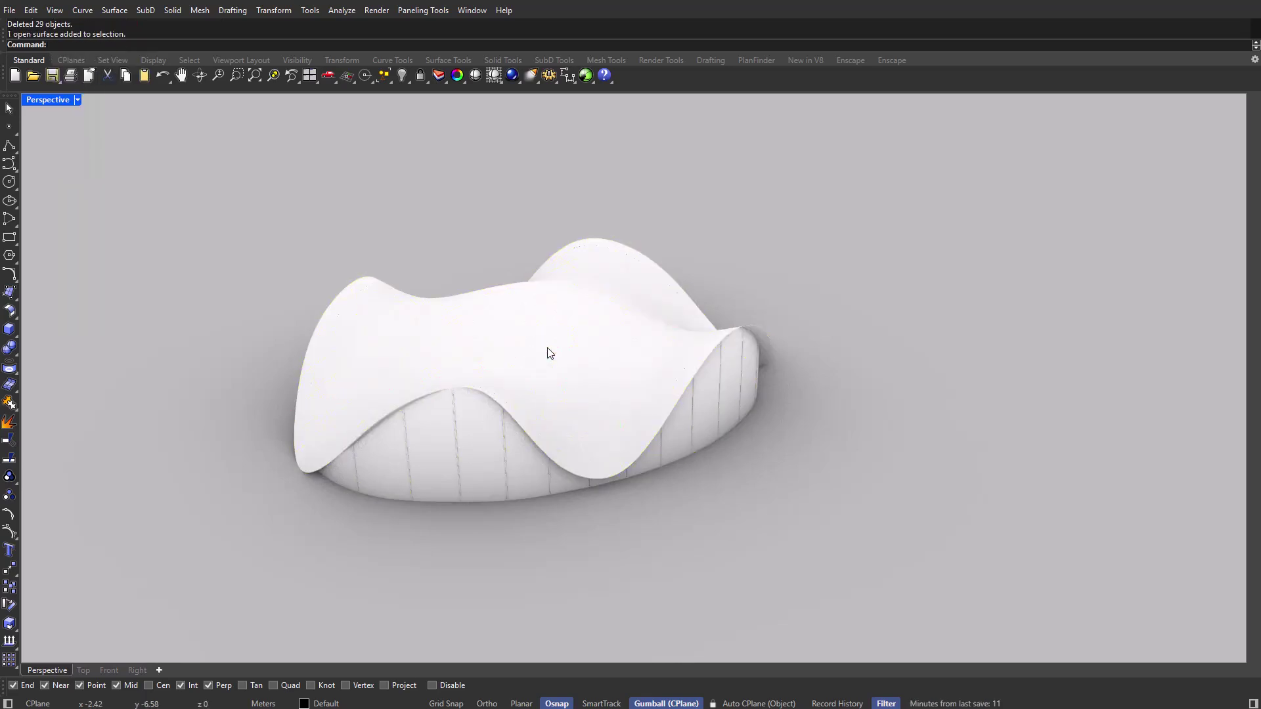
Offset the roof surface upward with OffsetSrf at a distance of 0.2 m as a solid, deleting the input surface.
left_click(549, 351)
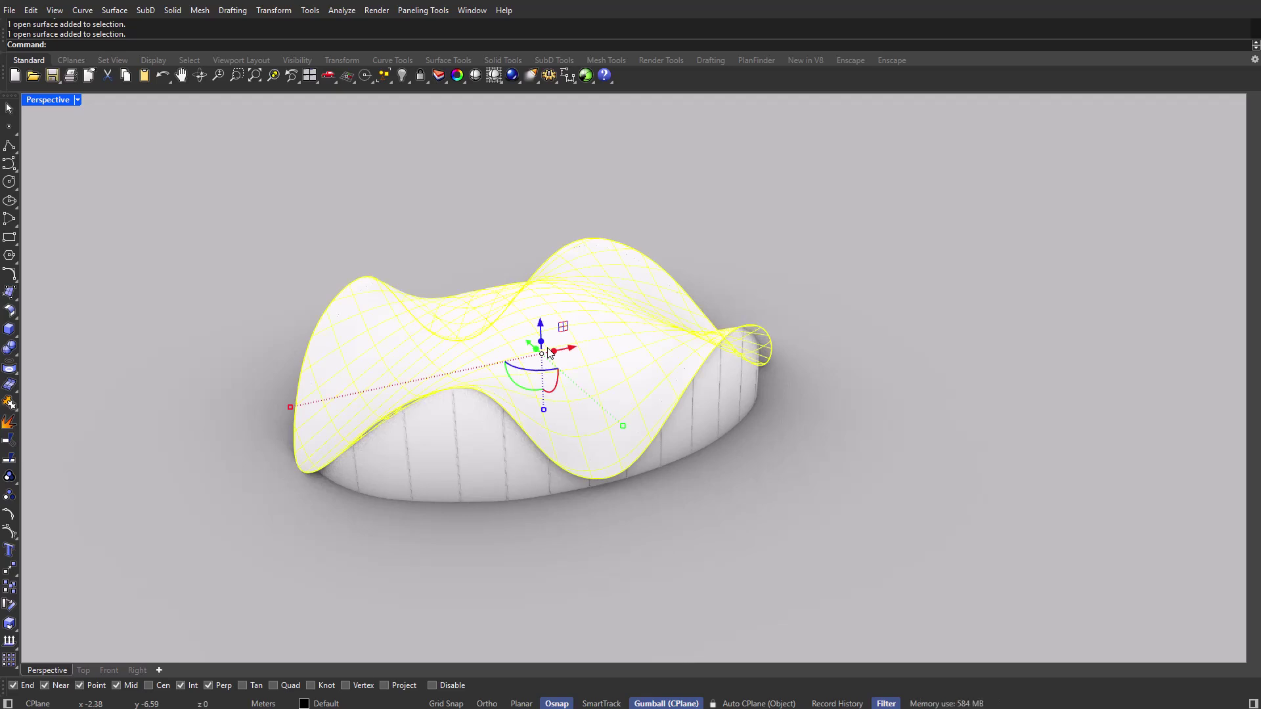
type("OffsetSrf")
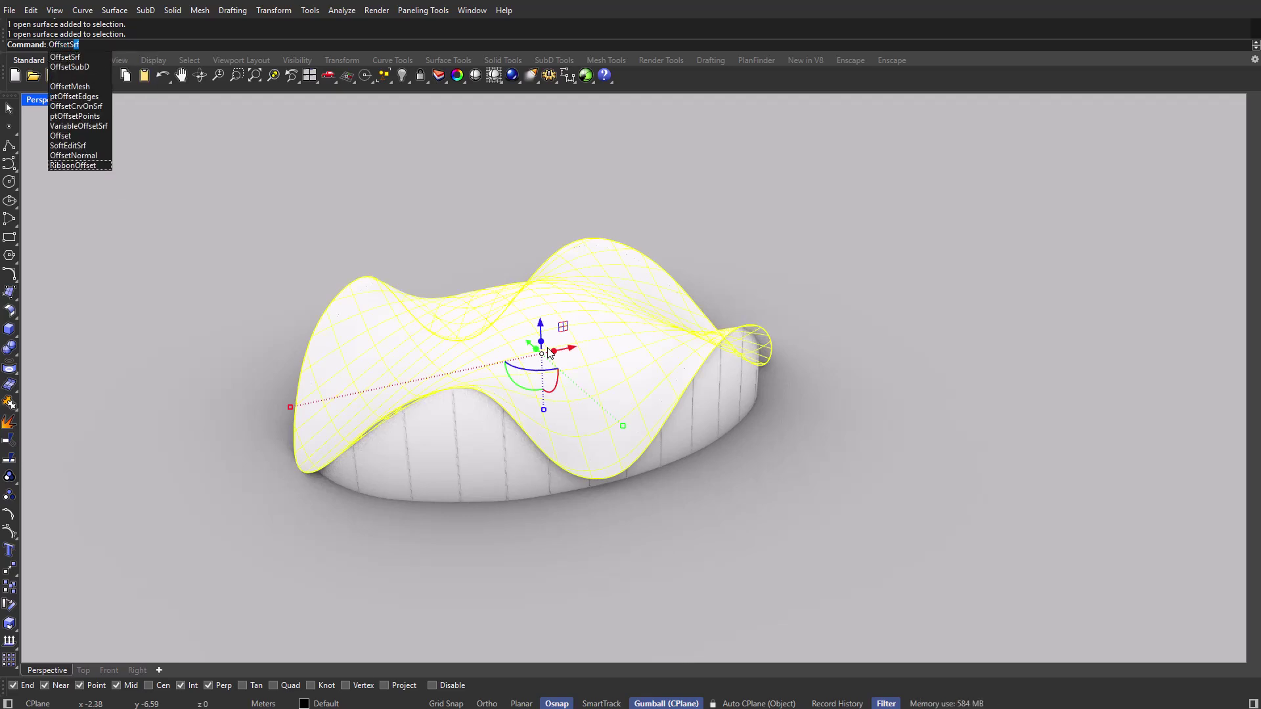
key("Return")
right_click_drag(520, 318, 551, 267)
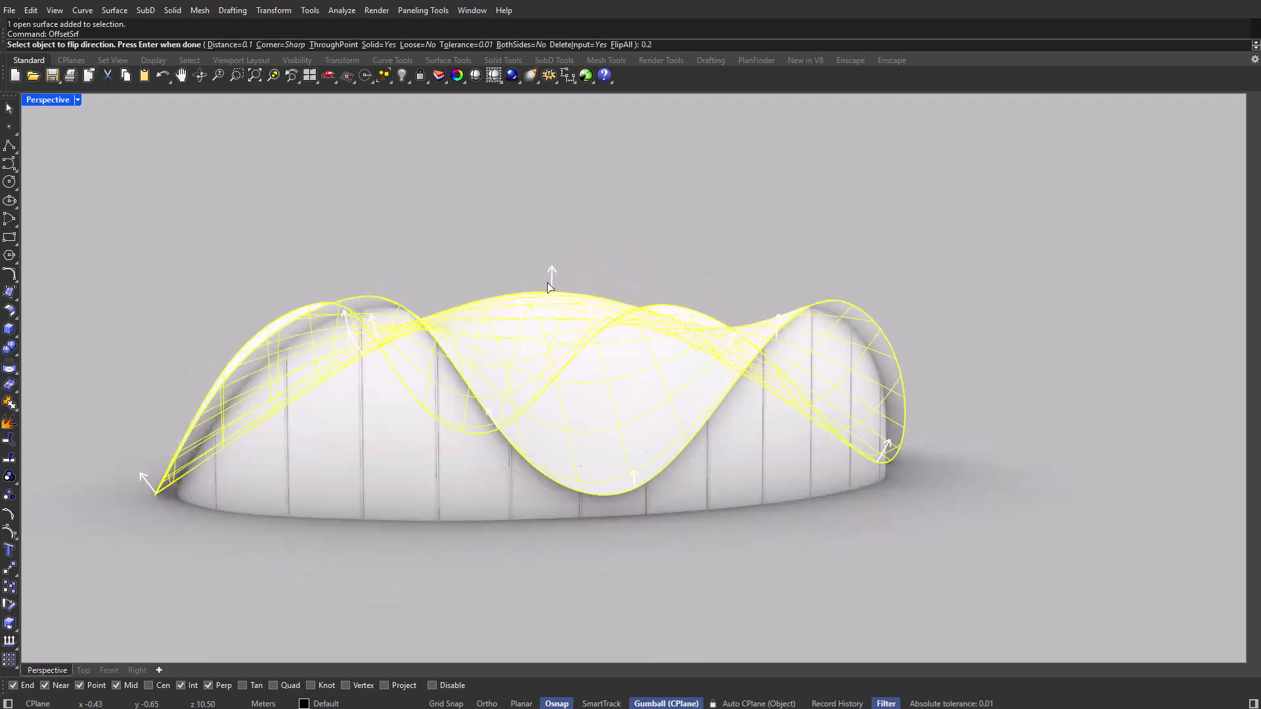
key("Return")
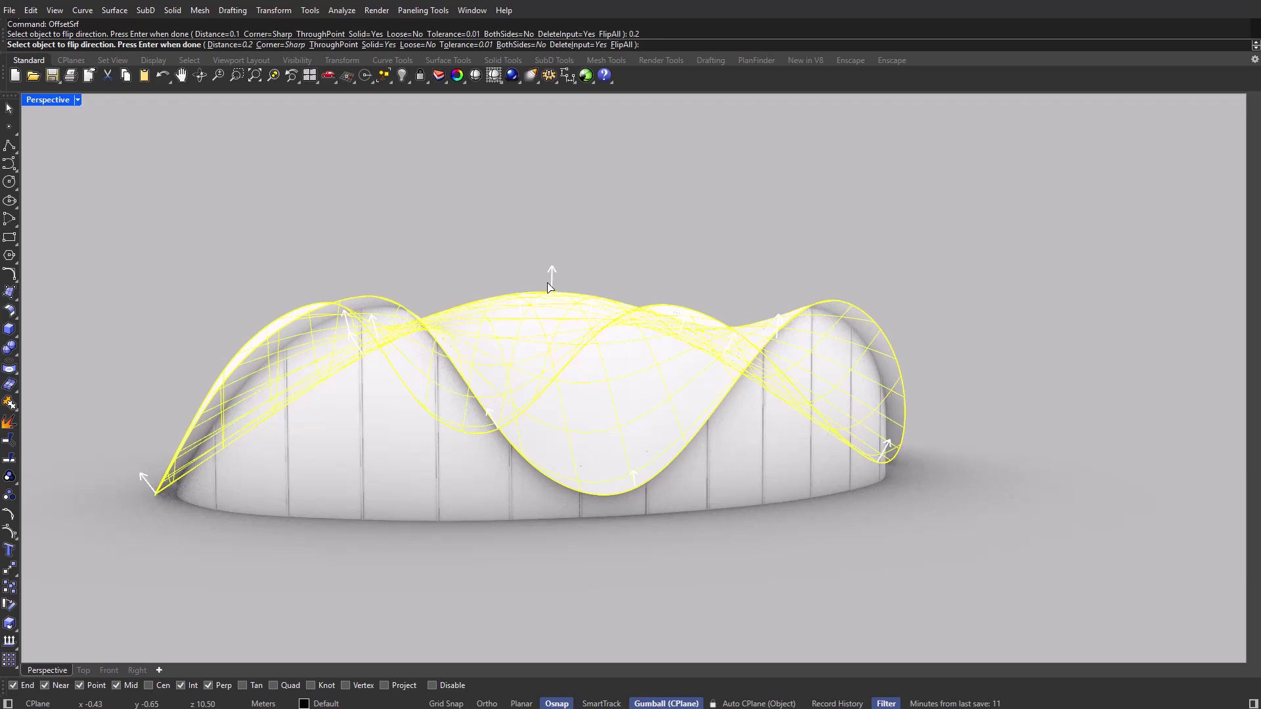
key("Return")
Clear the selection and set the Perspective viewport's display mode to Shaded.
key("Escape")
mouse_move(585, 358)
right_mouse_down()
mouse_move(624, 479)
mouse_move(552, 383)
mouse_move(486, 390)
mouse_move(641, 408)
mouse_move(675, 338)
mouse_move(517, 428)
mouse_move(530, 474)
mouse_move(562, 470)
right_mouse_up()
key("ctrl+alt+s")
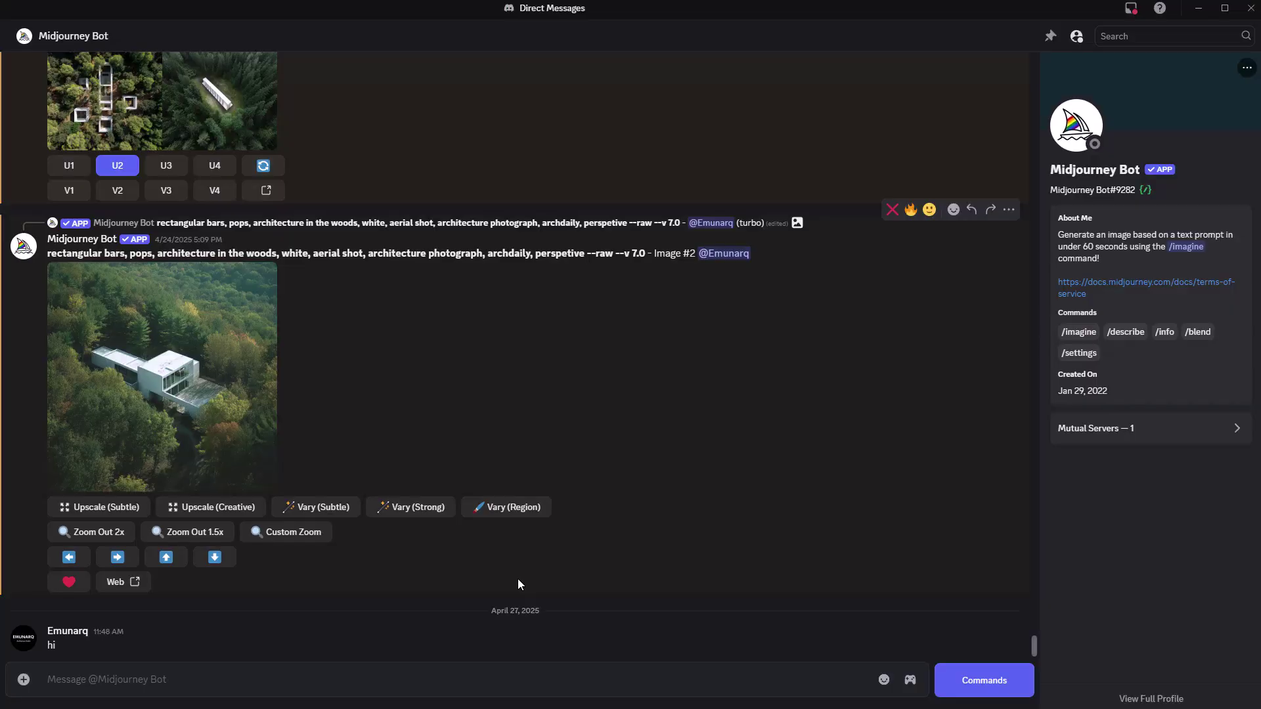
In the Discord chat with Midjourney Bot, write the /imagine prompt "organic, curved architecture, fluid, simple curves, lake, walkway, trees --raw --v 7".
type("/")
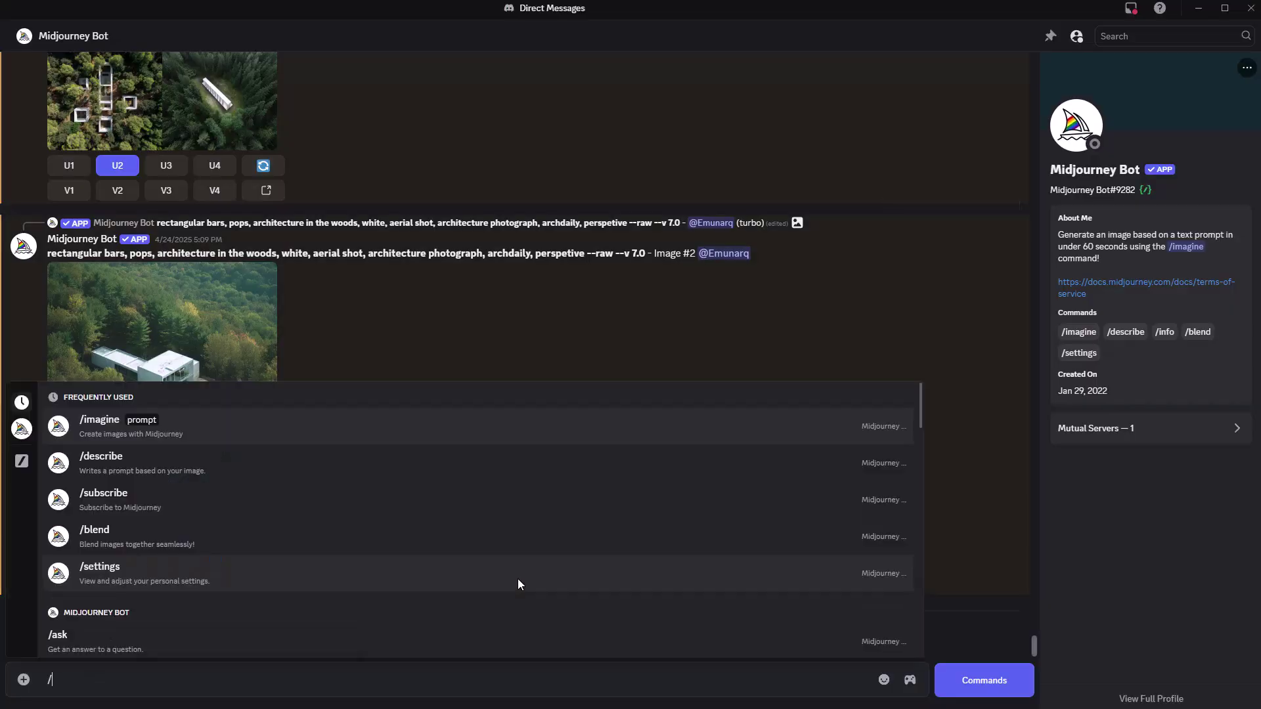
key("Return")
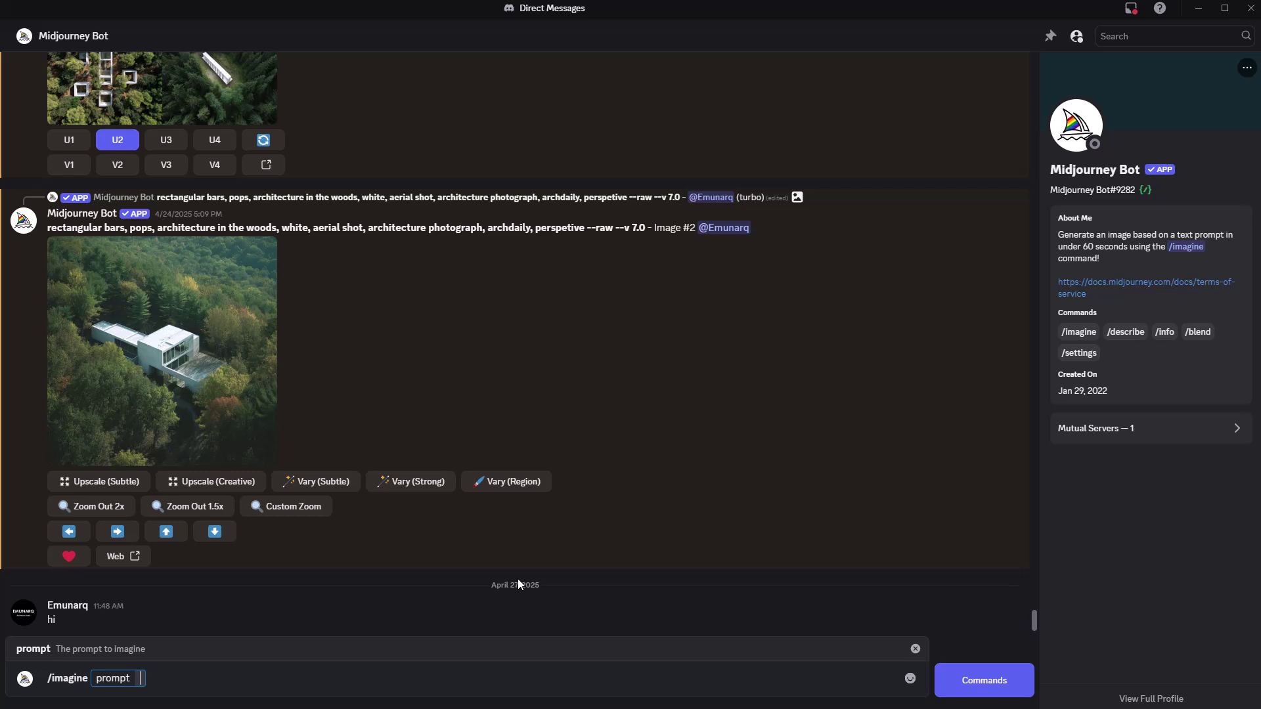
type("organic, curved architecture, ")
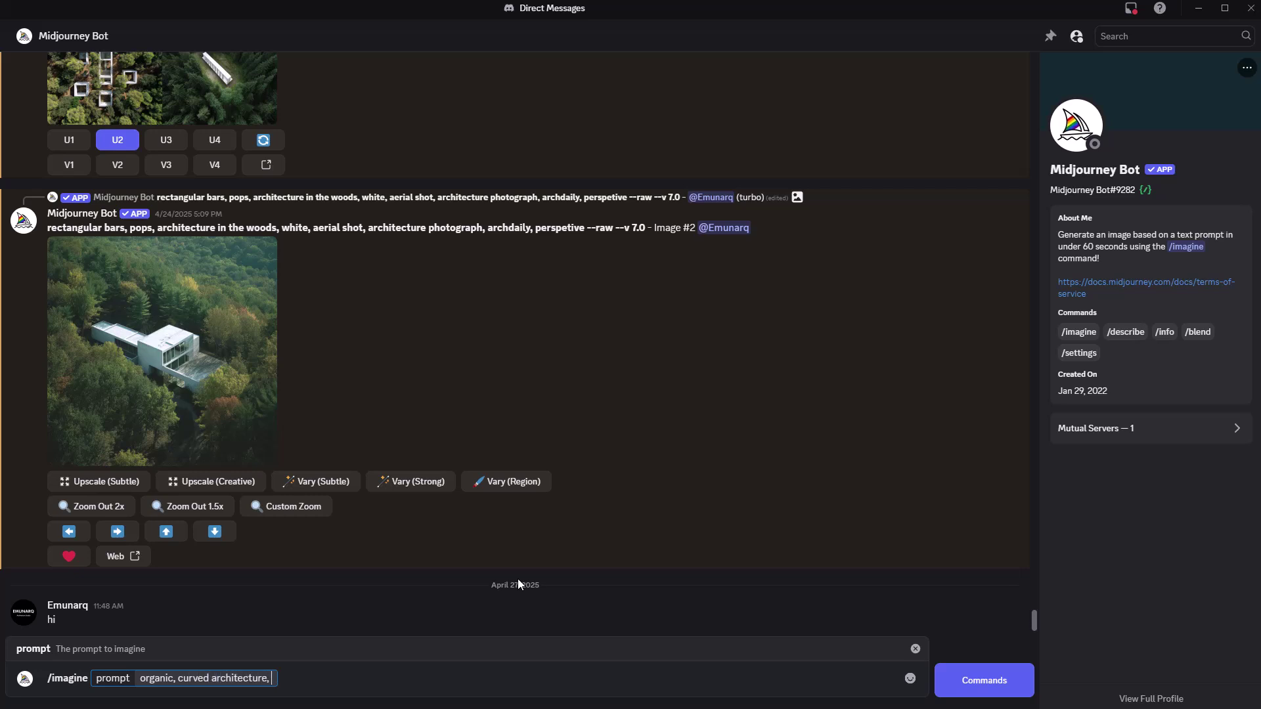
type("fluid, simple ")
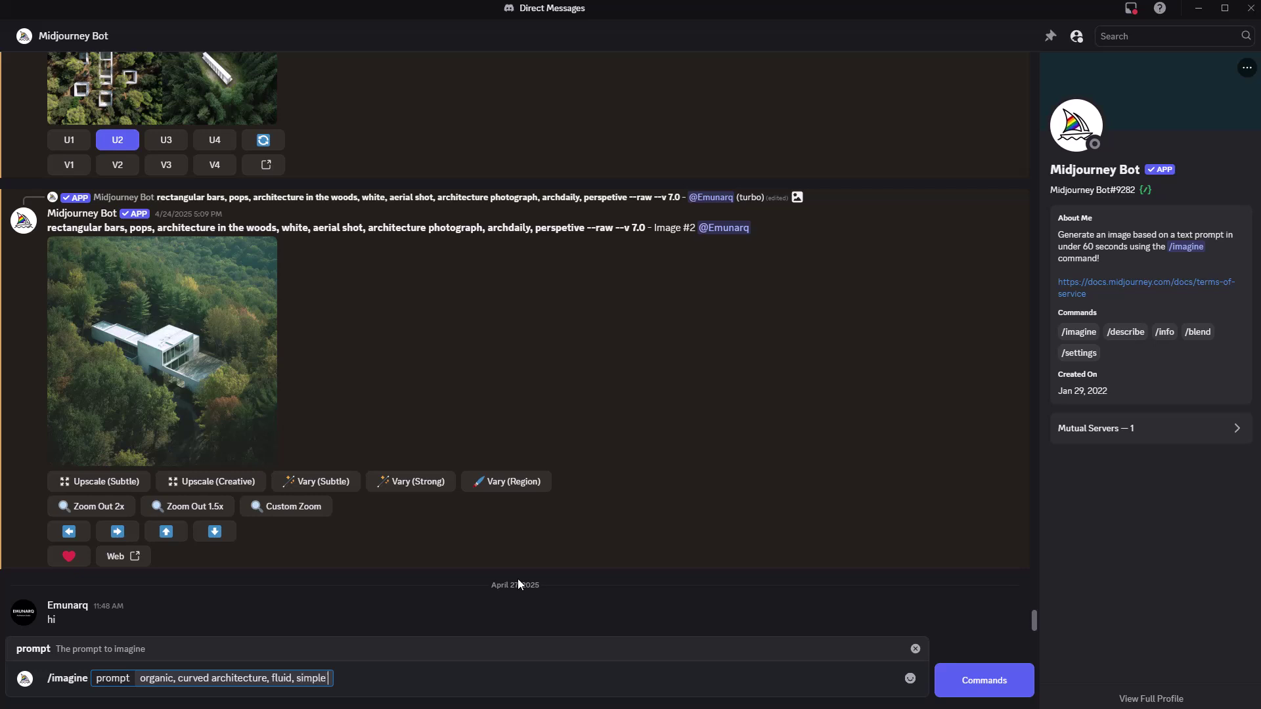
type("curves, lake, wal")
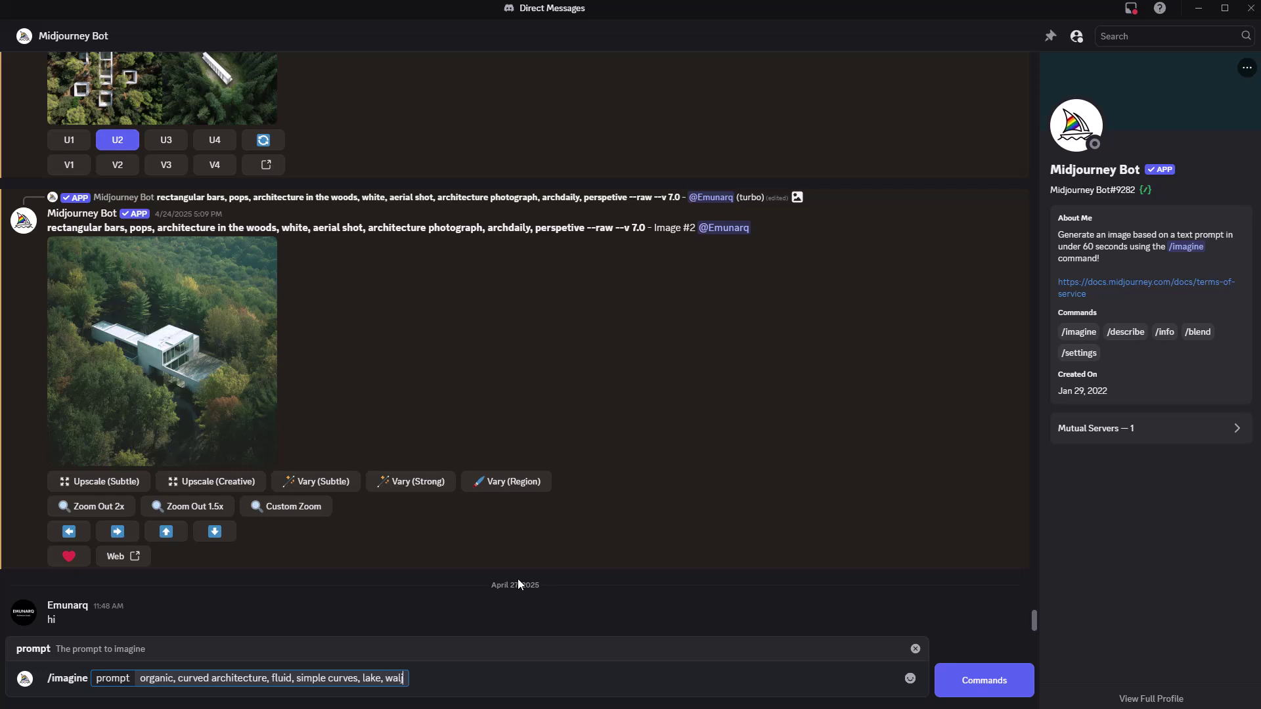
type("kway, trees")
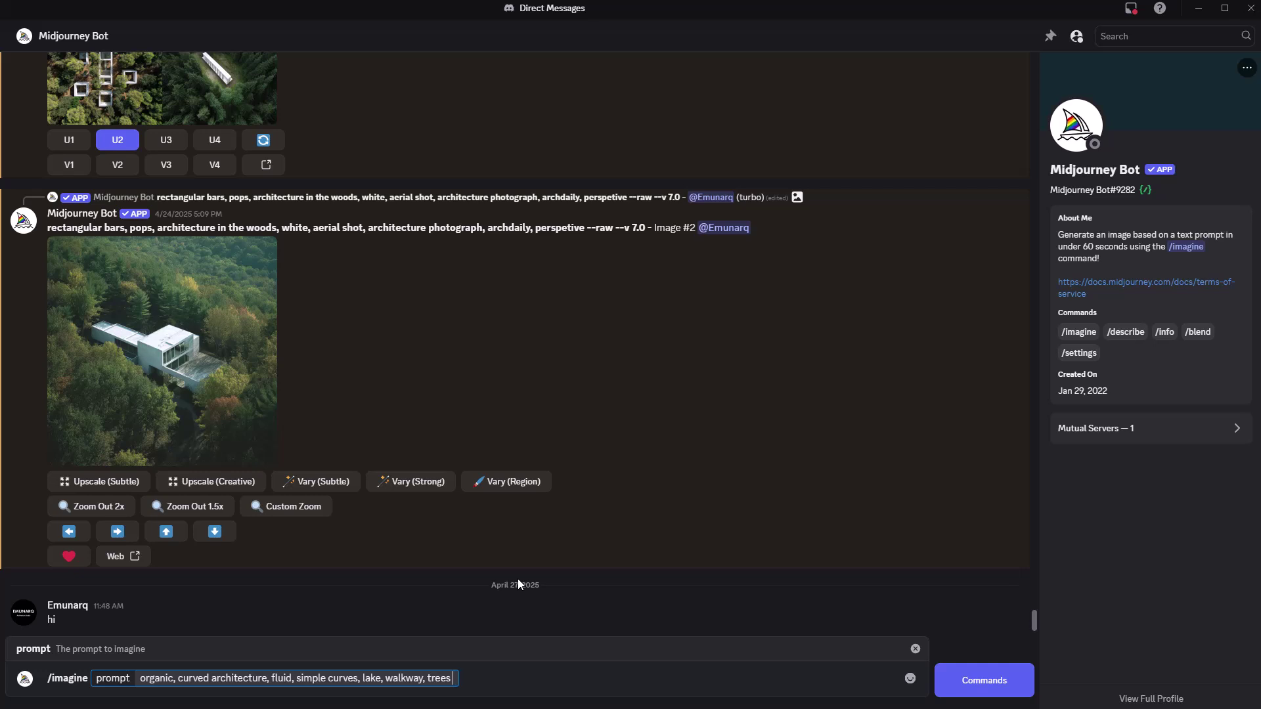
type("--raw --v 7")
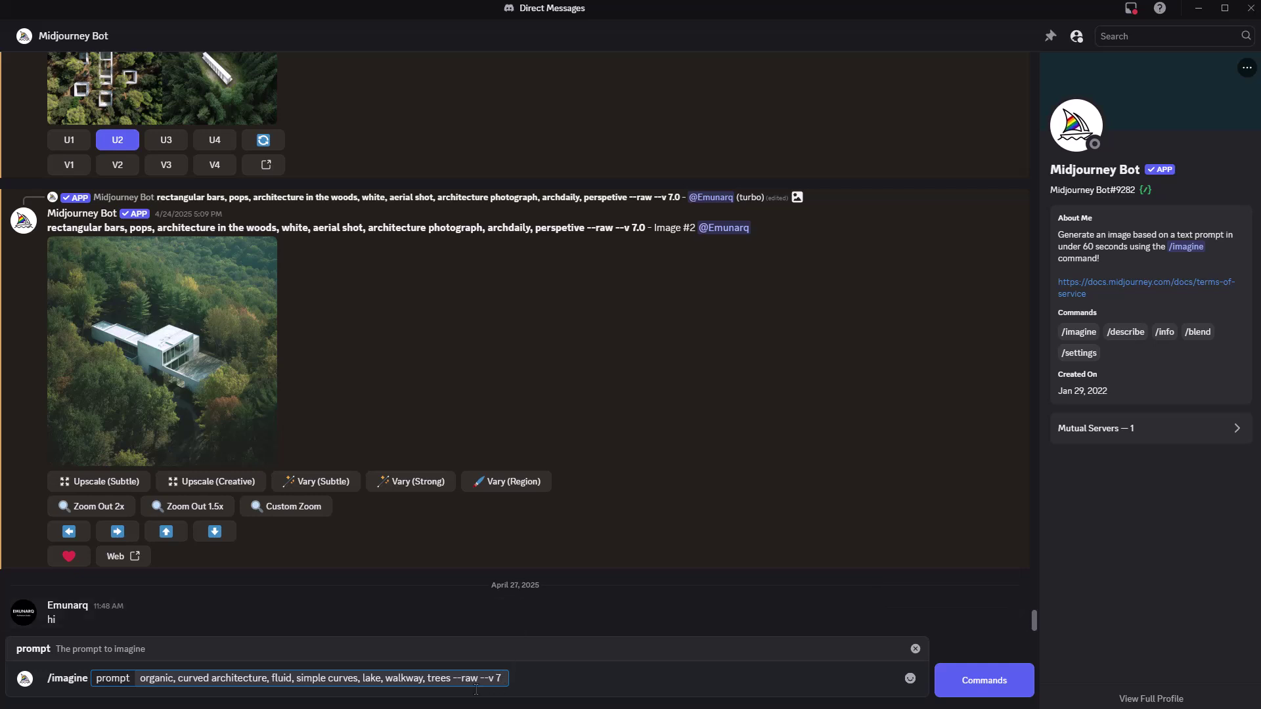
Add ", photograph archdaily" after "trees" in the prompt, and generate the images to view them enlarged.
left_click(450, 678)
type(", photograph a")
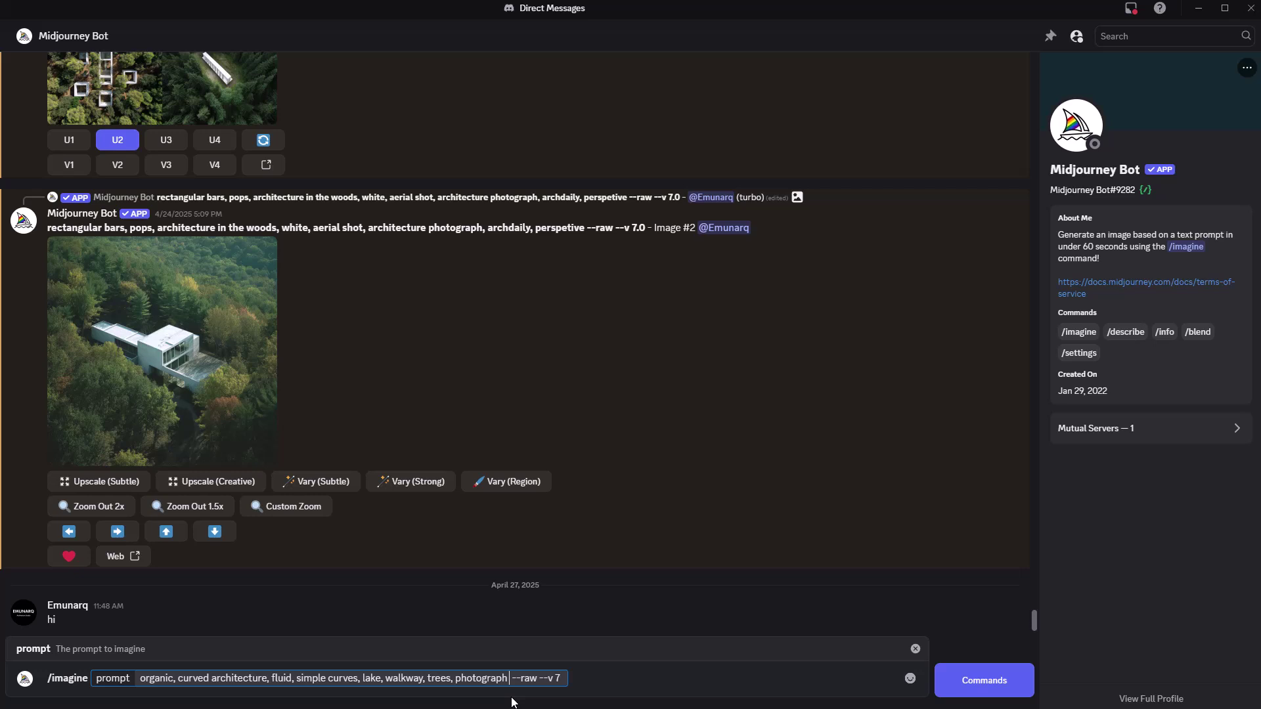
type("rchdaily")
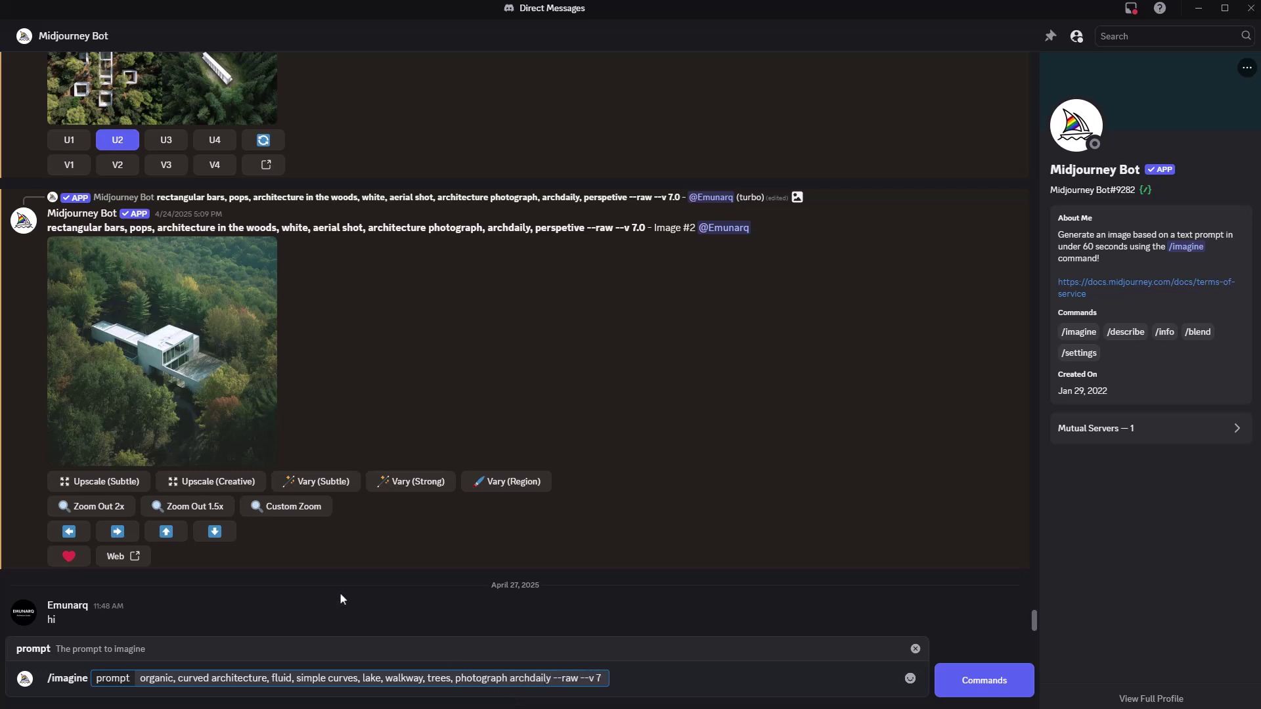
key("Return")
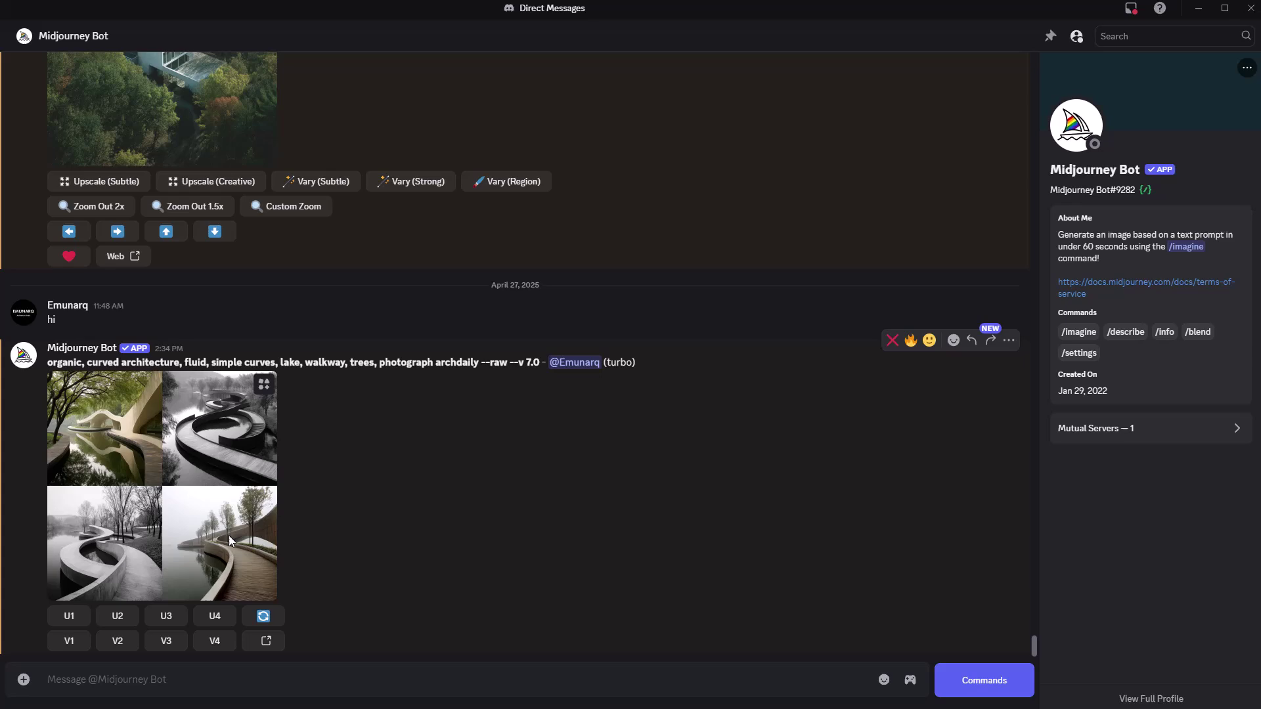
left_click(230, 536)
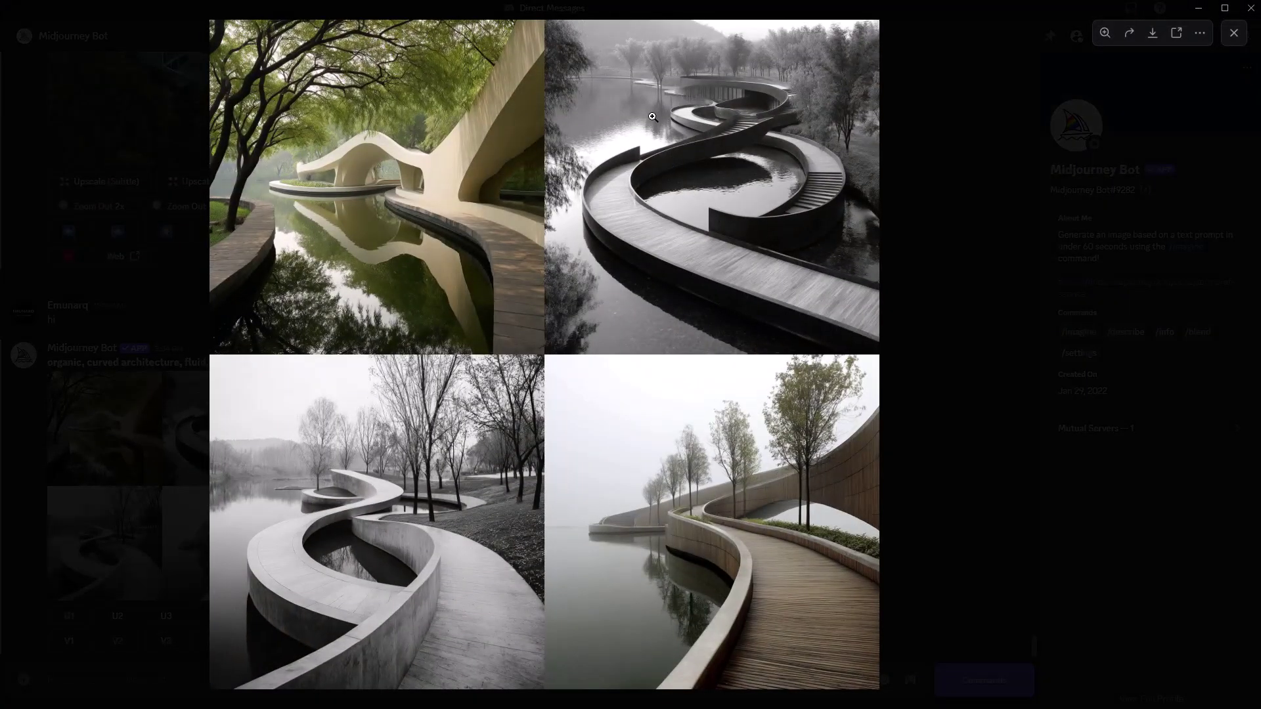
key("Escape")
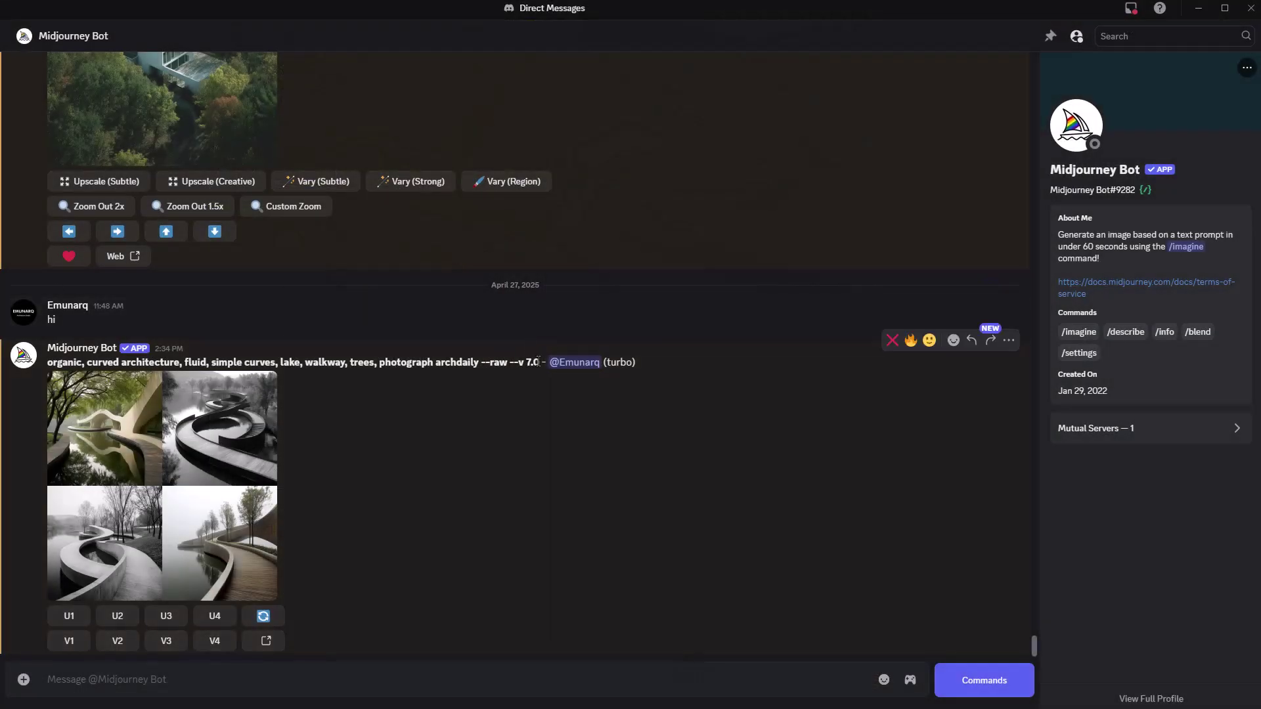
Copy the submitted prompt into a new /imagine command and add "pavilion" after "curved architecture".
left_click_drag(538, 362, 46, 366)
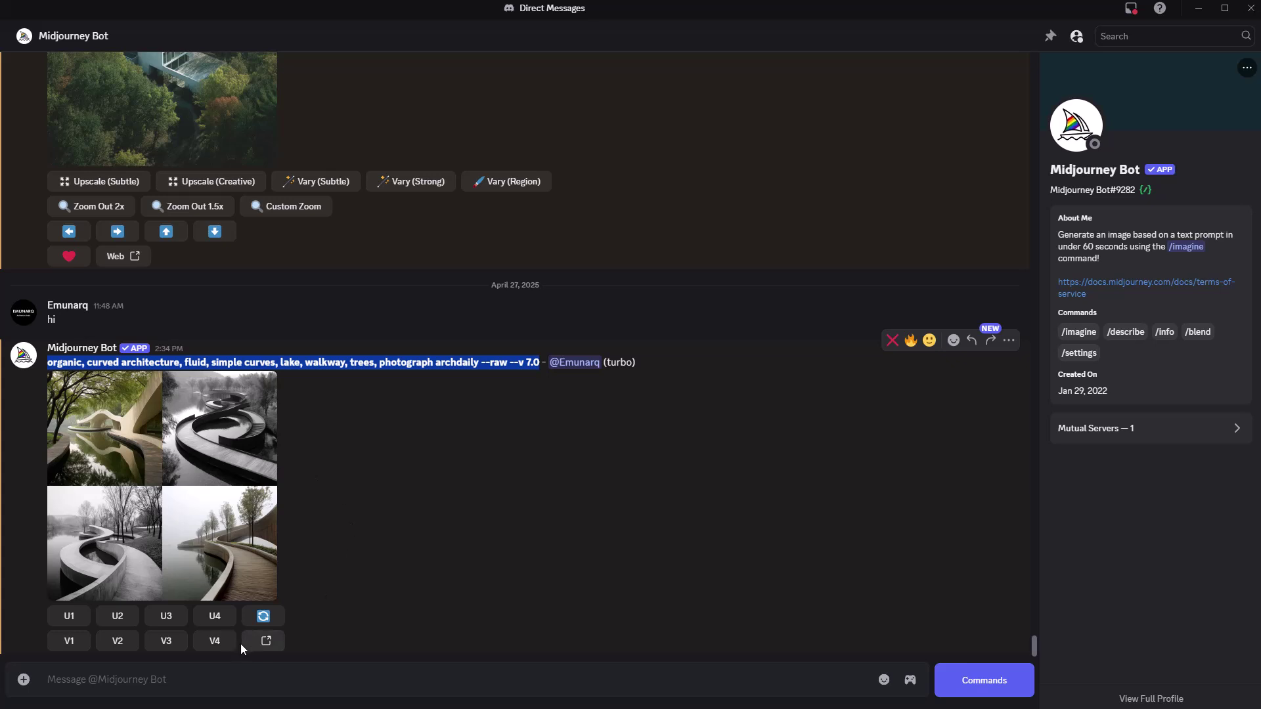
key("ctrl+c")
type("/")
key("Tab")
key("ctrl+v")
left_click(265, 679)
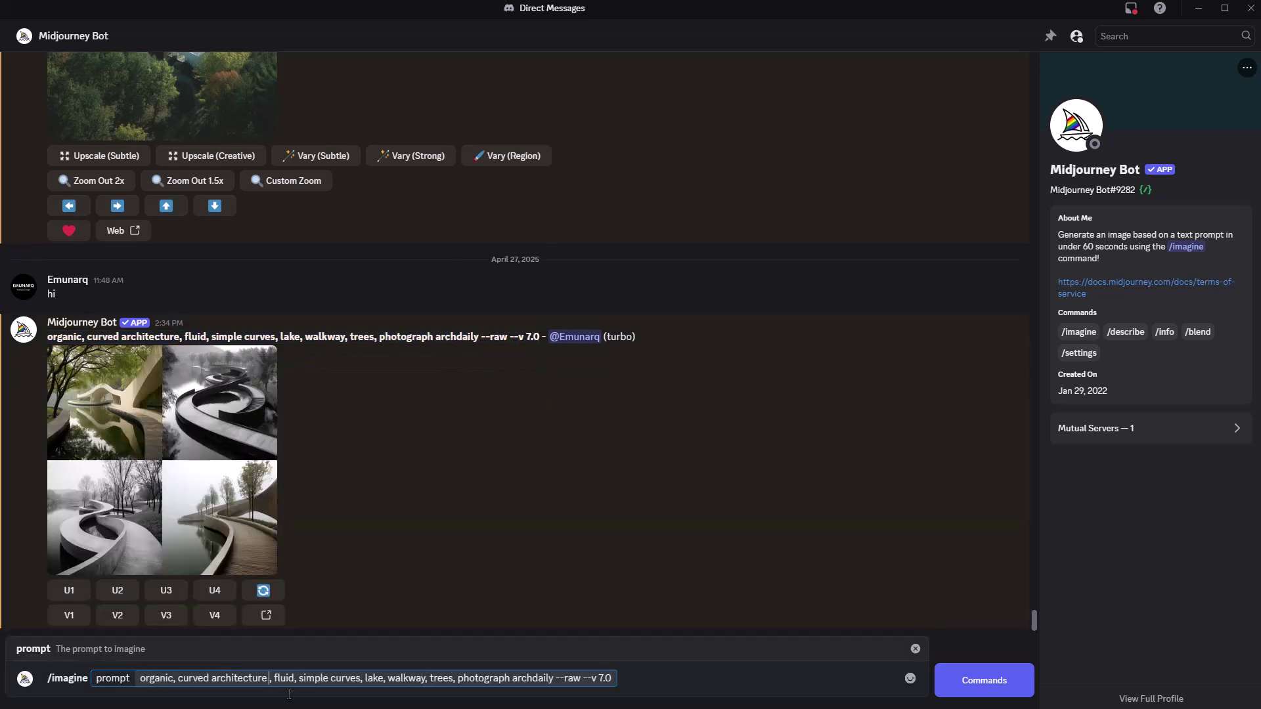
type("pavilion")
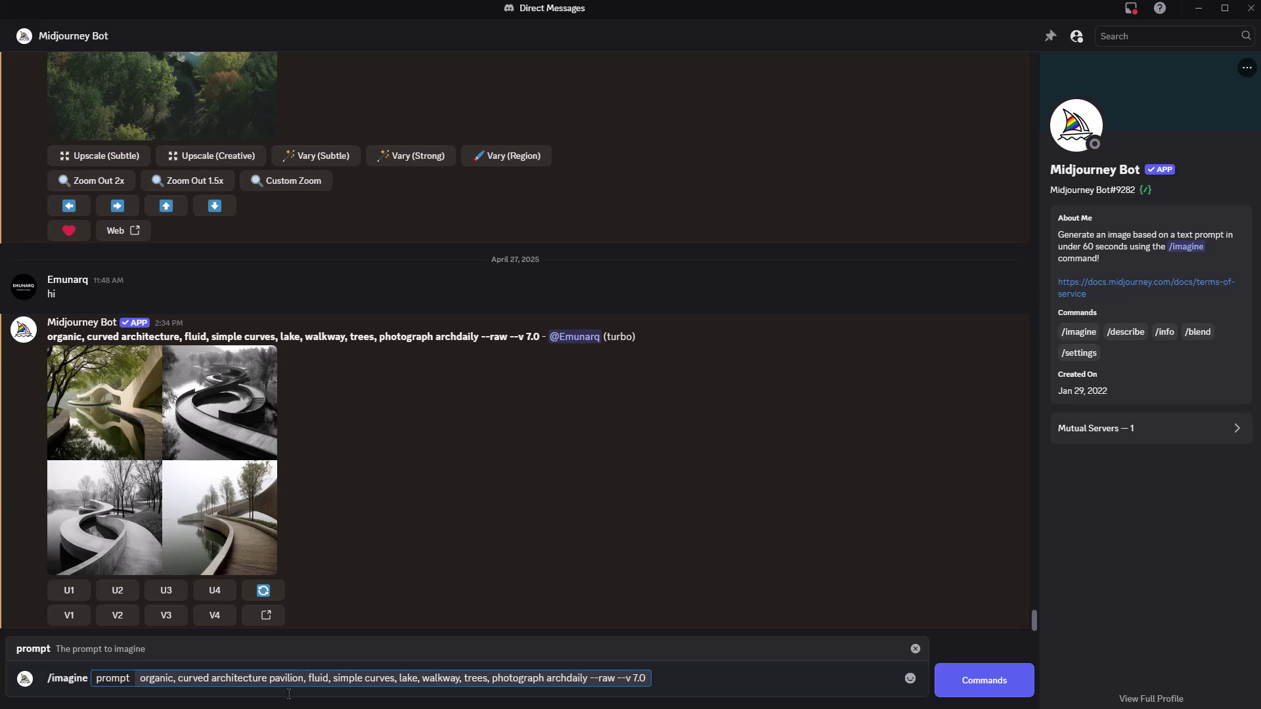
Add ", daylight, sunny, white concrete, wood, grass" after "archdaily" and submit the prompt.
left_click(588, 678)
type(", s")
key("BackSpace")
type("daylight, sunn")
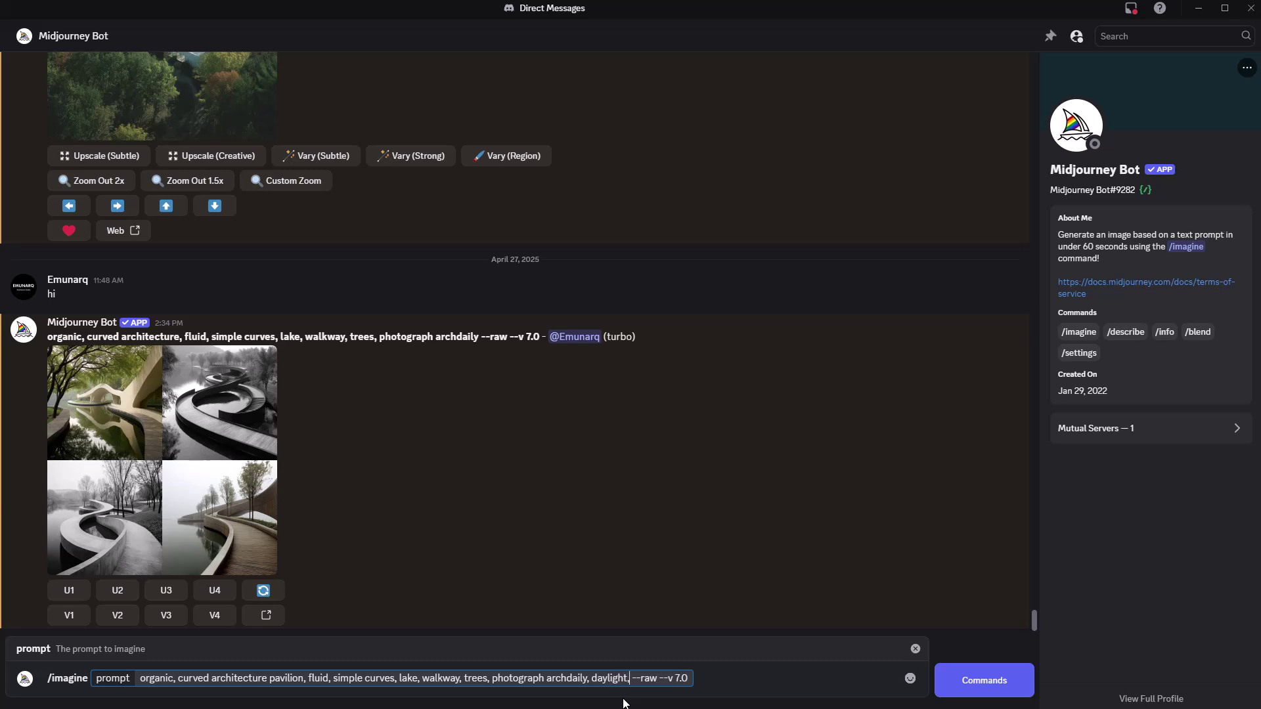
type("y")
type(", white conc")
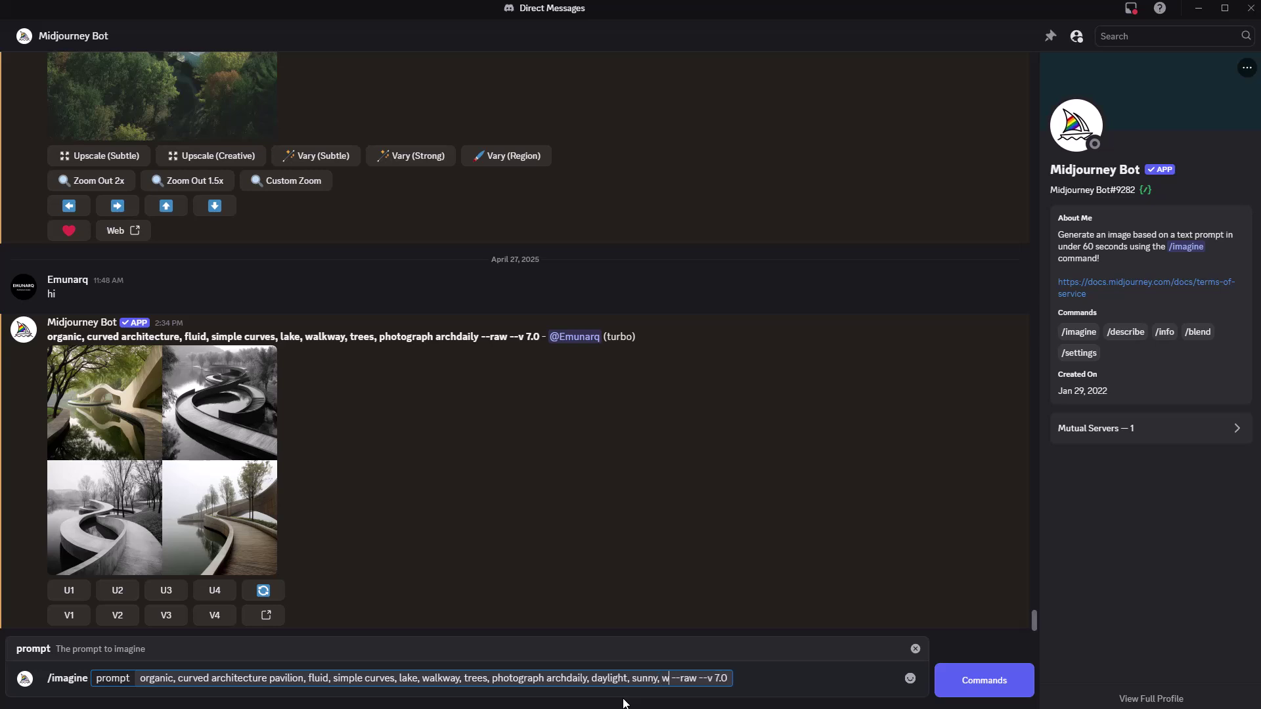
type("rete, wood")
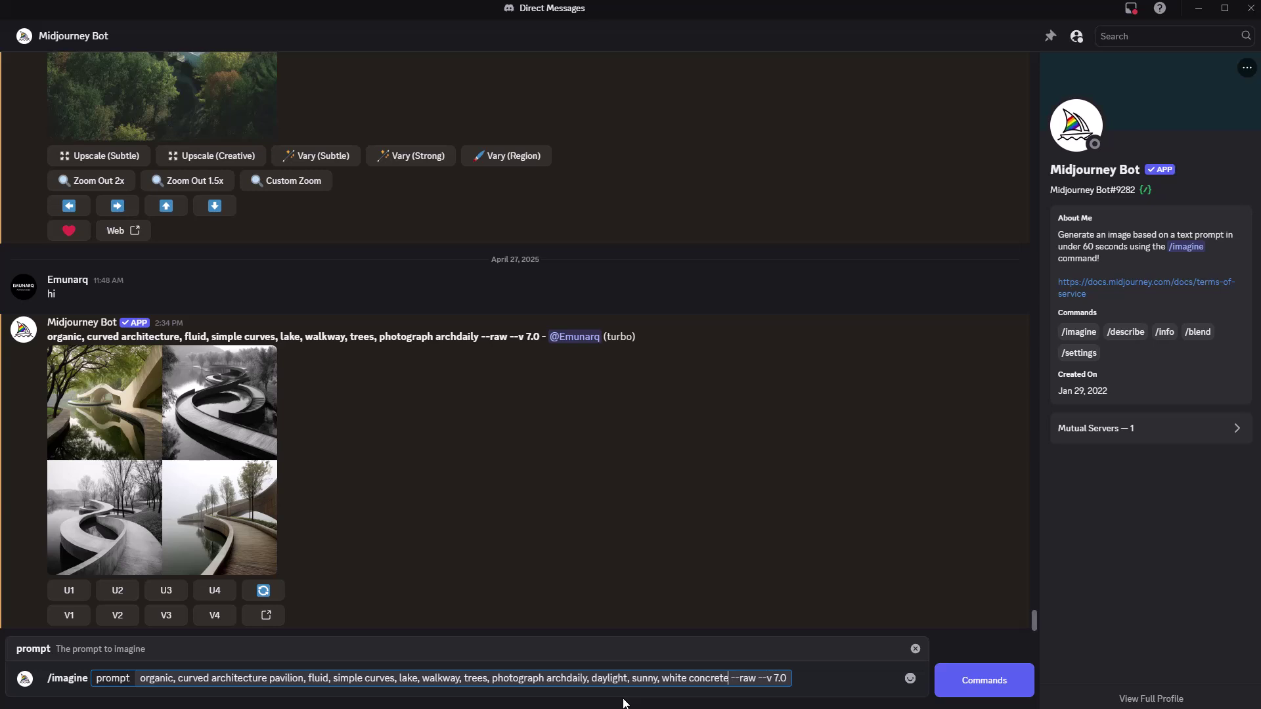
type(", grass")
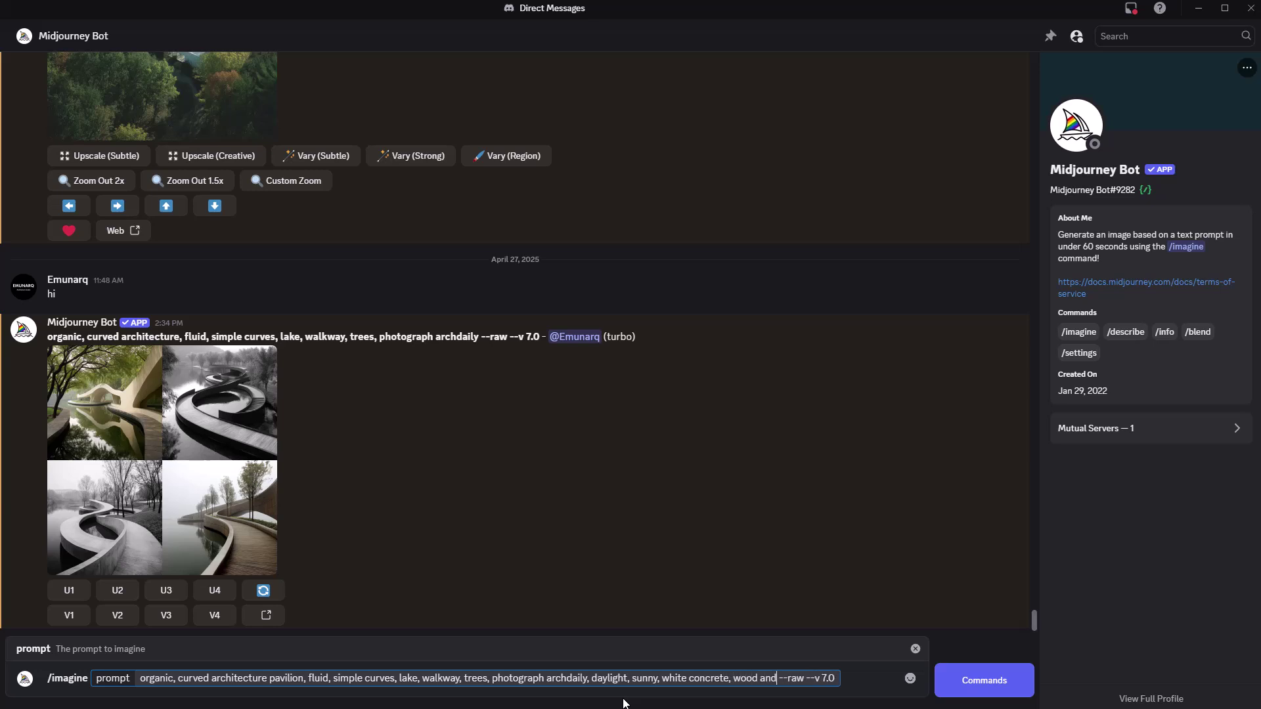
key("Return")
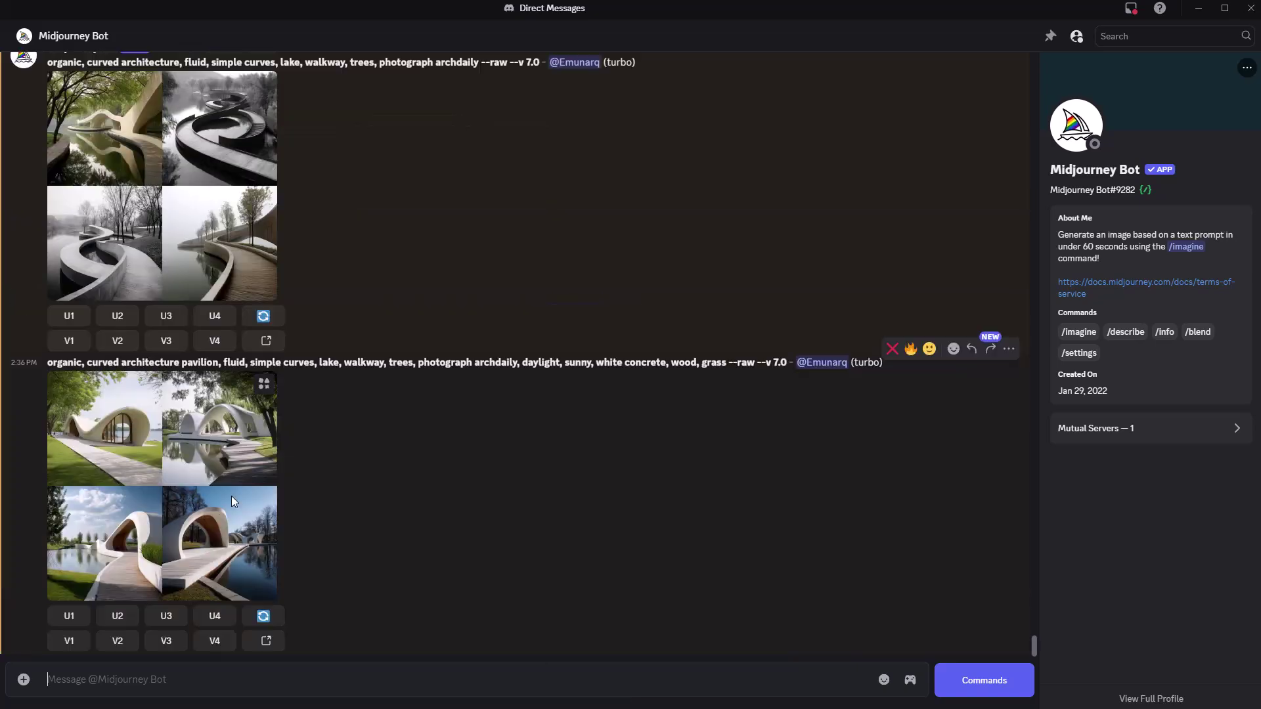
View the new pavilion image grid enlarged and upscale its third image.
left_click(229, 519)
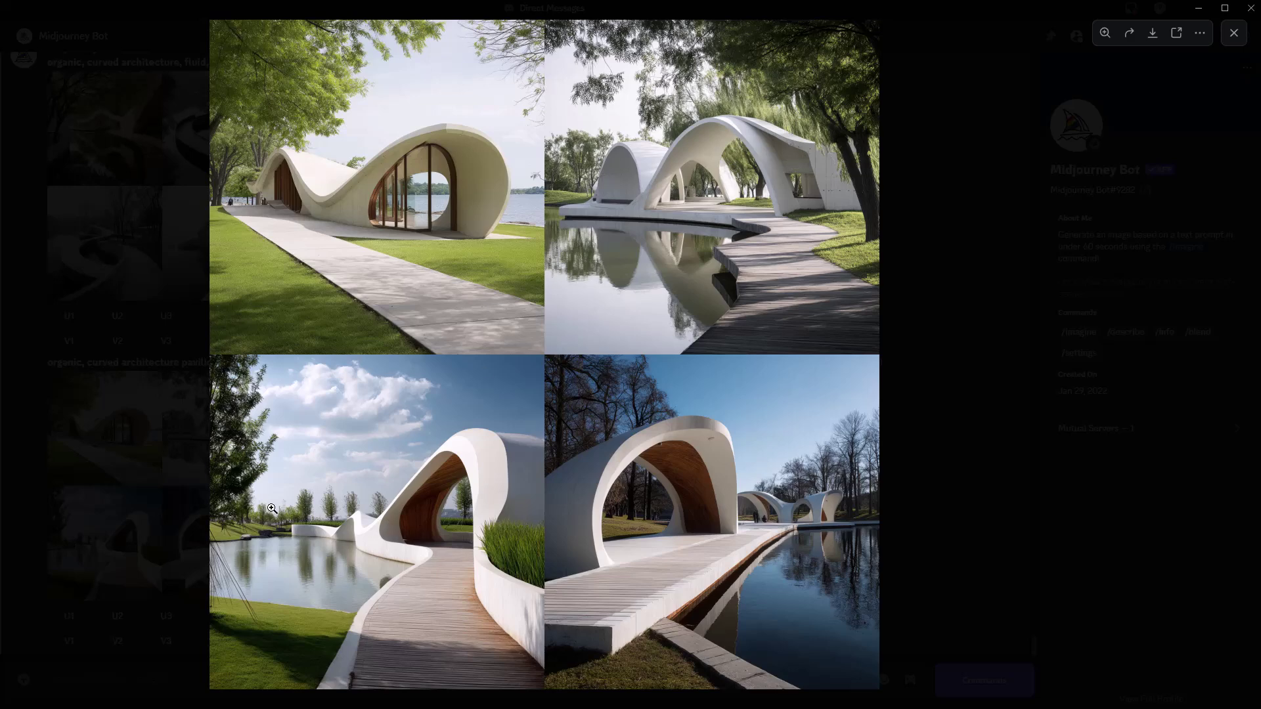
left_click(97, 460)
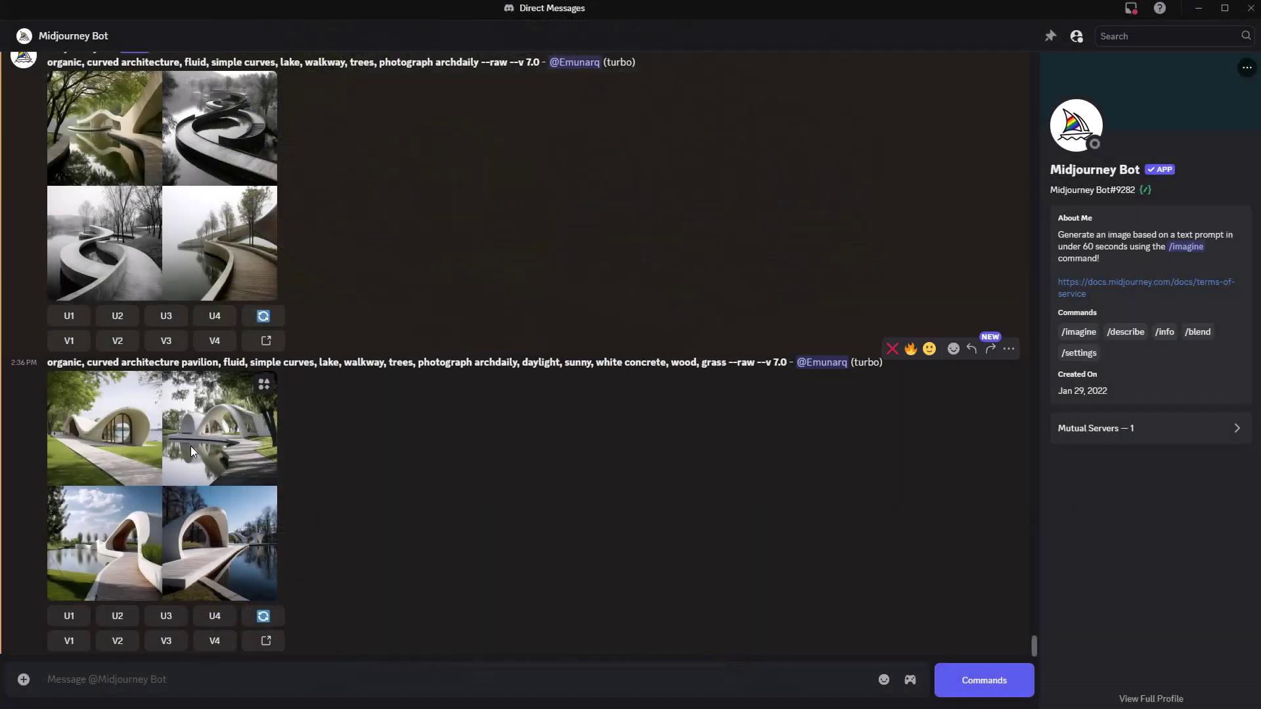
left_click(166, 616)
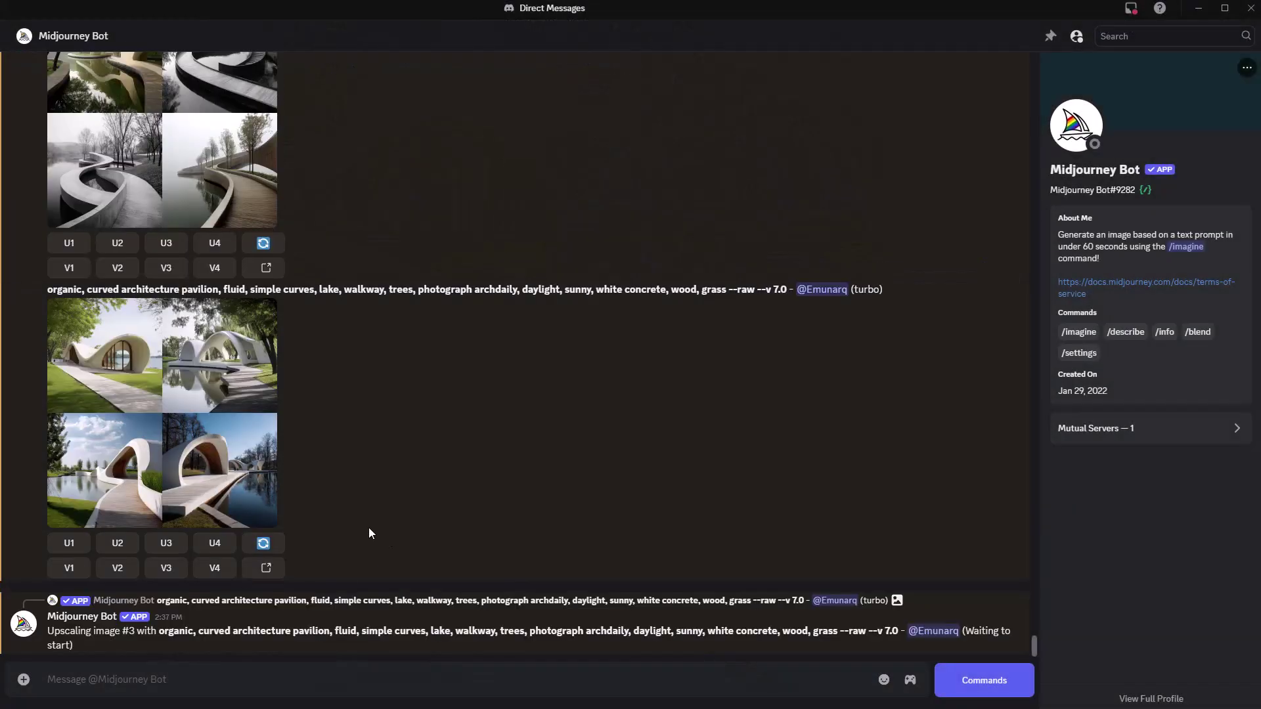
left_click(210, 438)
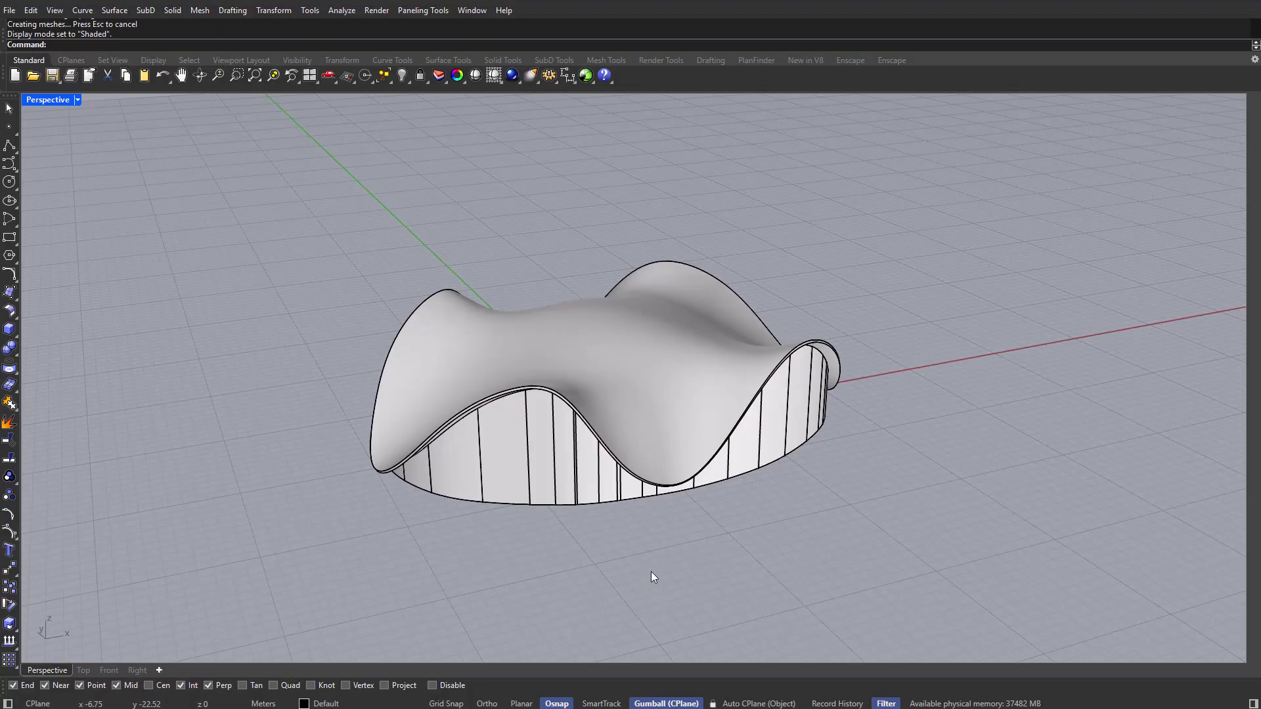
In the Top view, draw an interpolated curve sweeping from southwest of the pavilion and wrapping around its south, east and north sides.
scroll(651, 571, "down", 4)
double_click(40, 100)
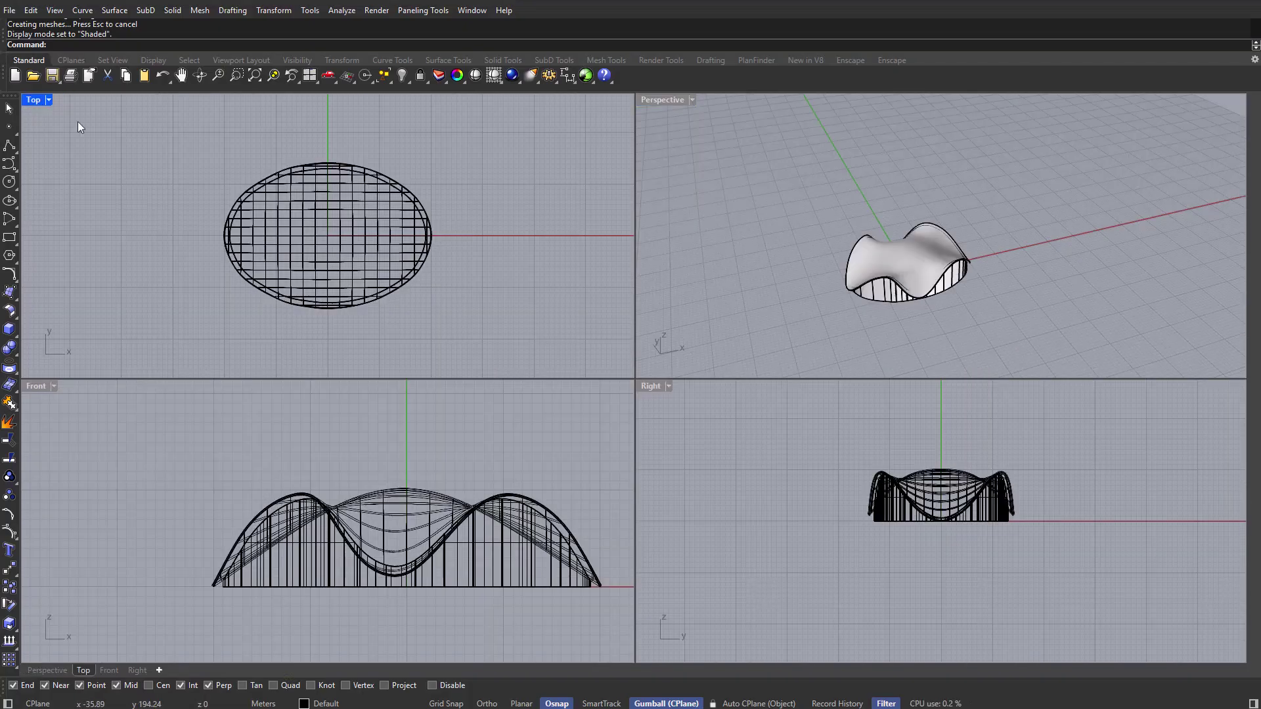
double_click(36, 99)
right_click_drag(442, 329, 486, 331)
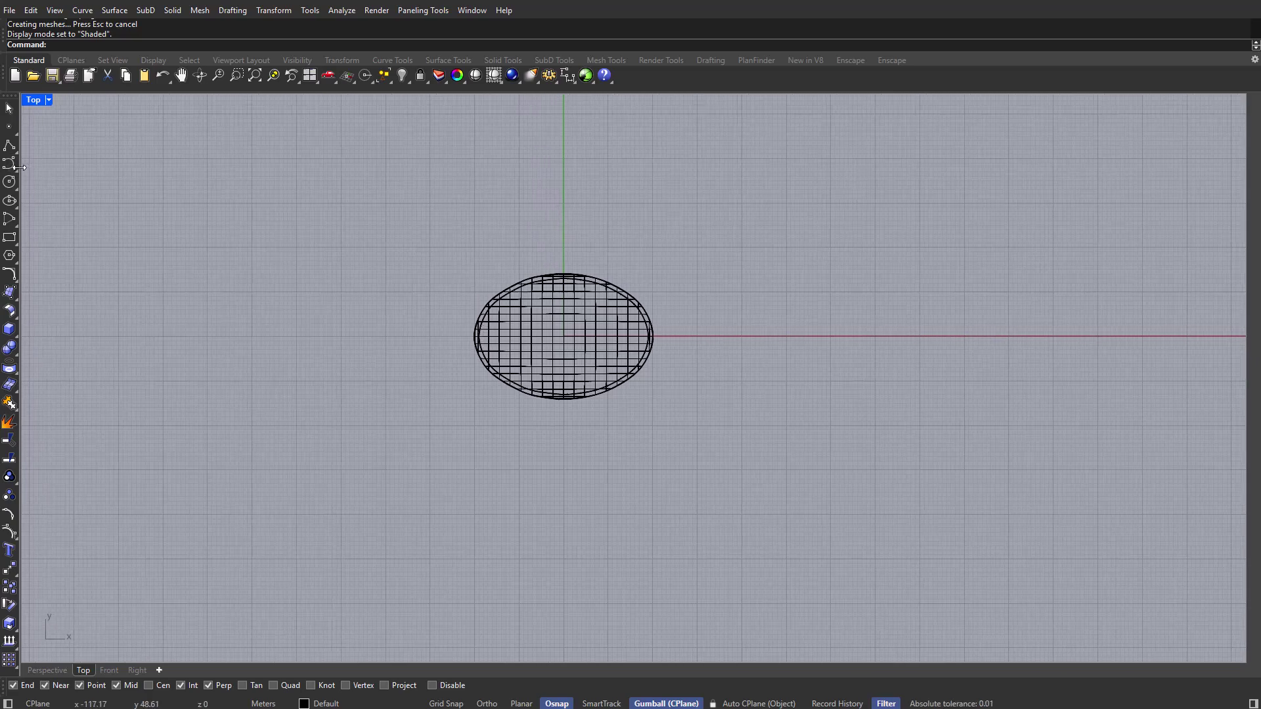
left_click(16, 167)
left_click(47, 172)
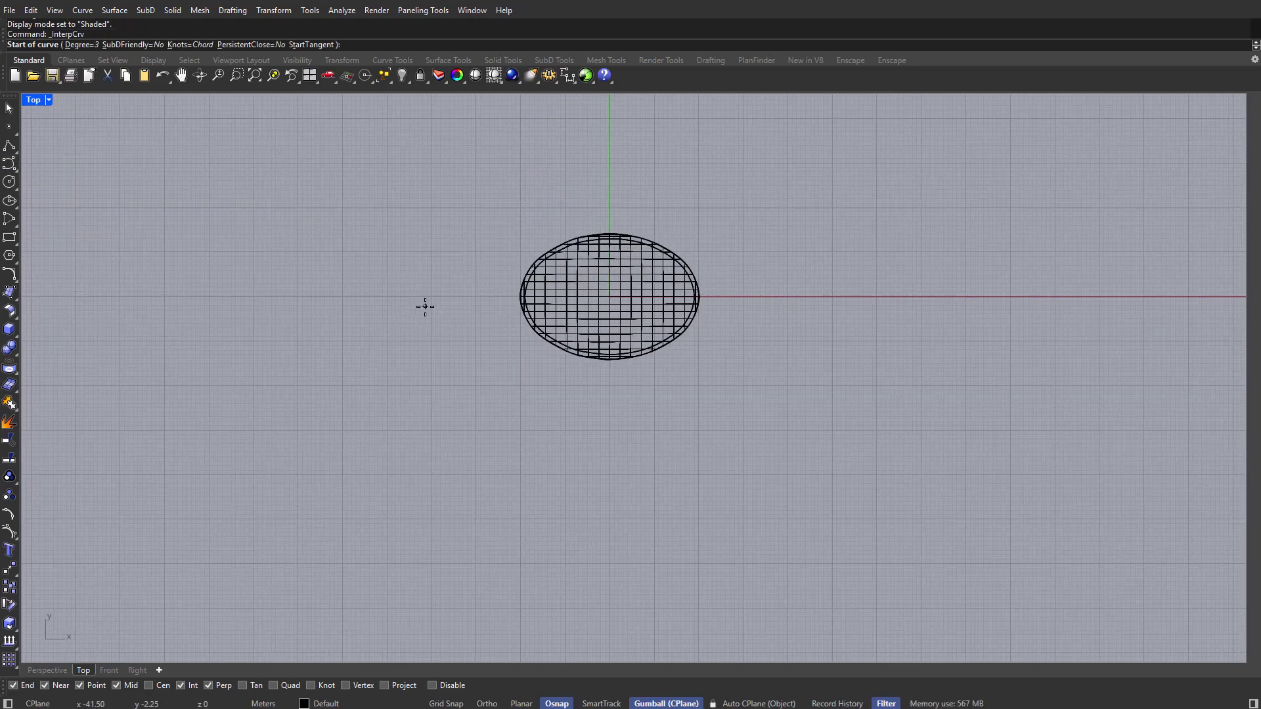
scroll(423, 306, "down", 3)
scroll(403, 343, "up", 2)
left_click(337, 528)
left_click(326, 451)
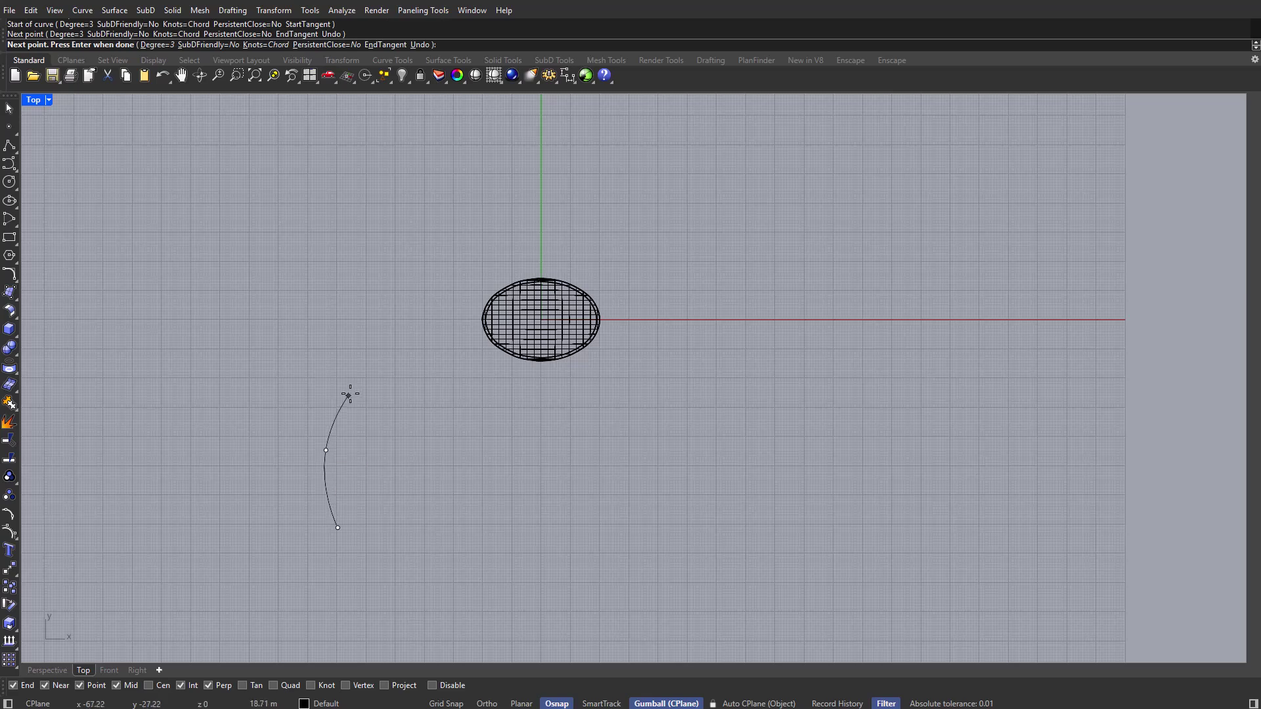
left_click(374, 367)
left_click(464, 349)
left_click(520, 377)
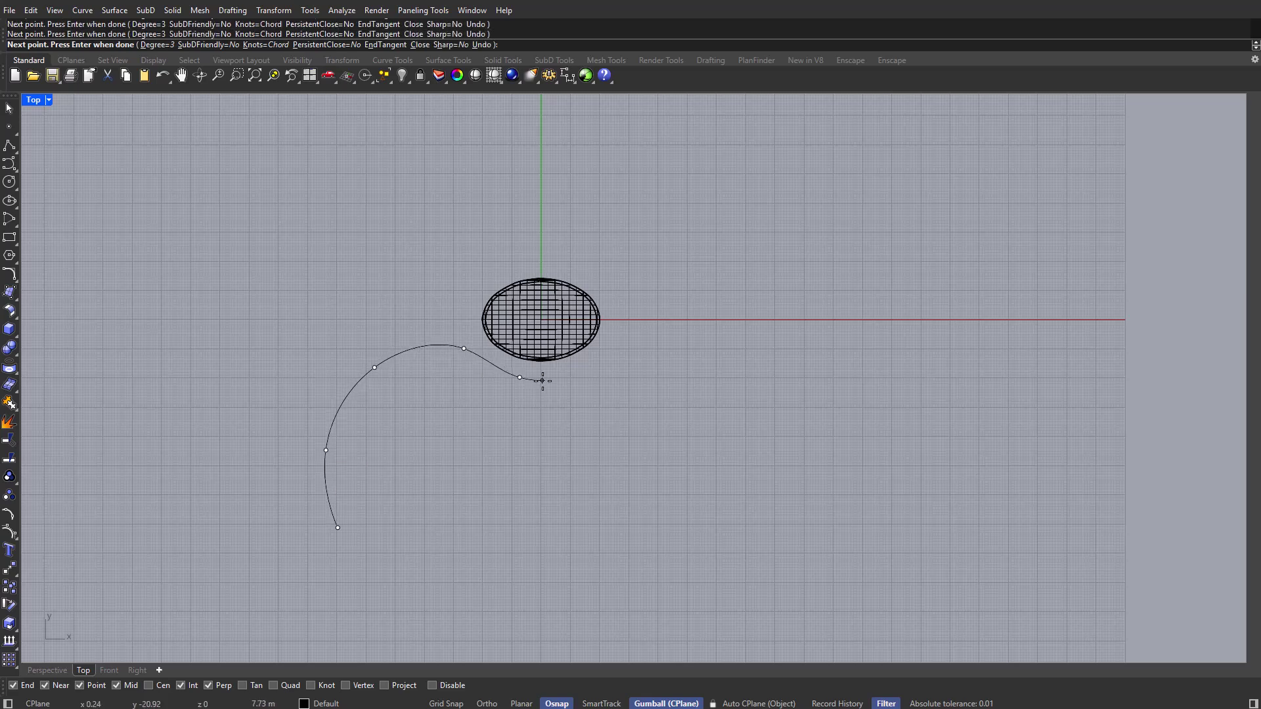
left_click(603, 365)
left_click(633, 314)
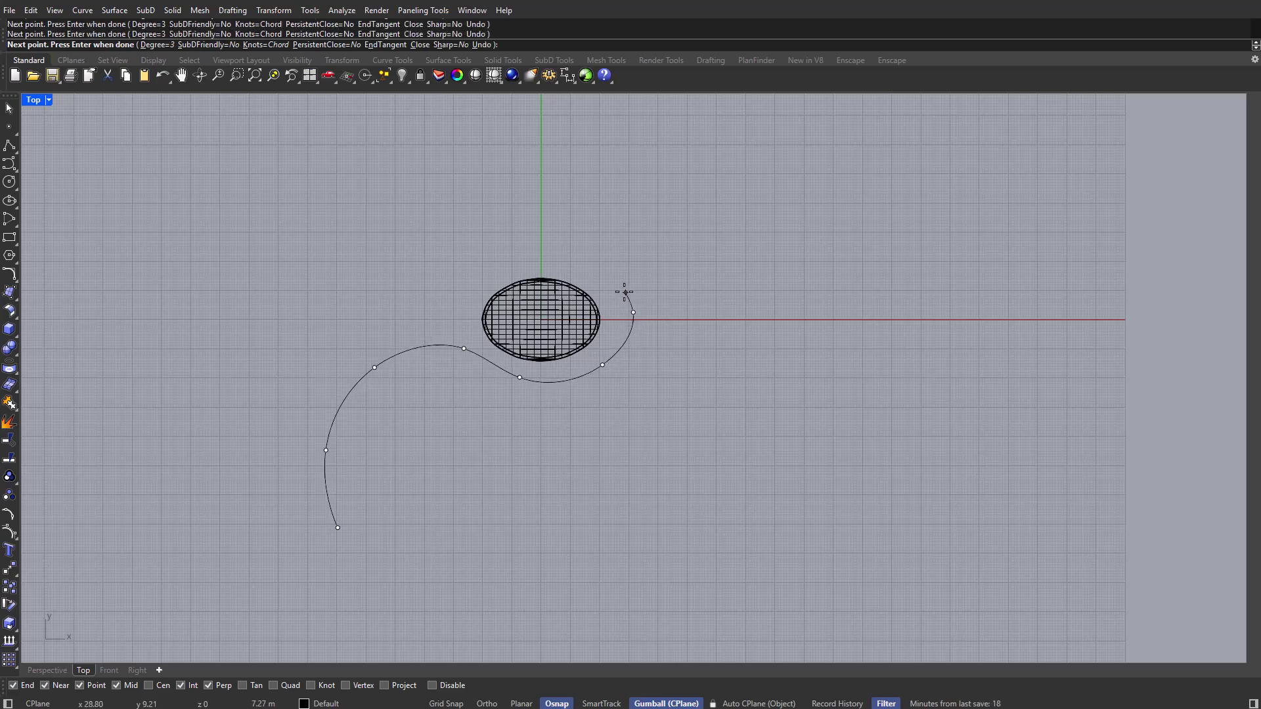
left_click(588, 258)
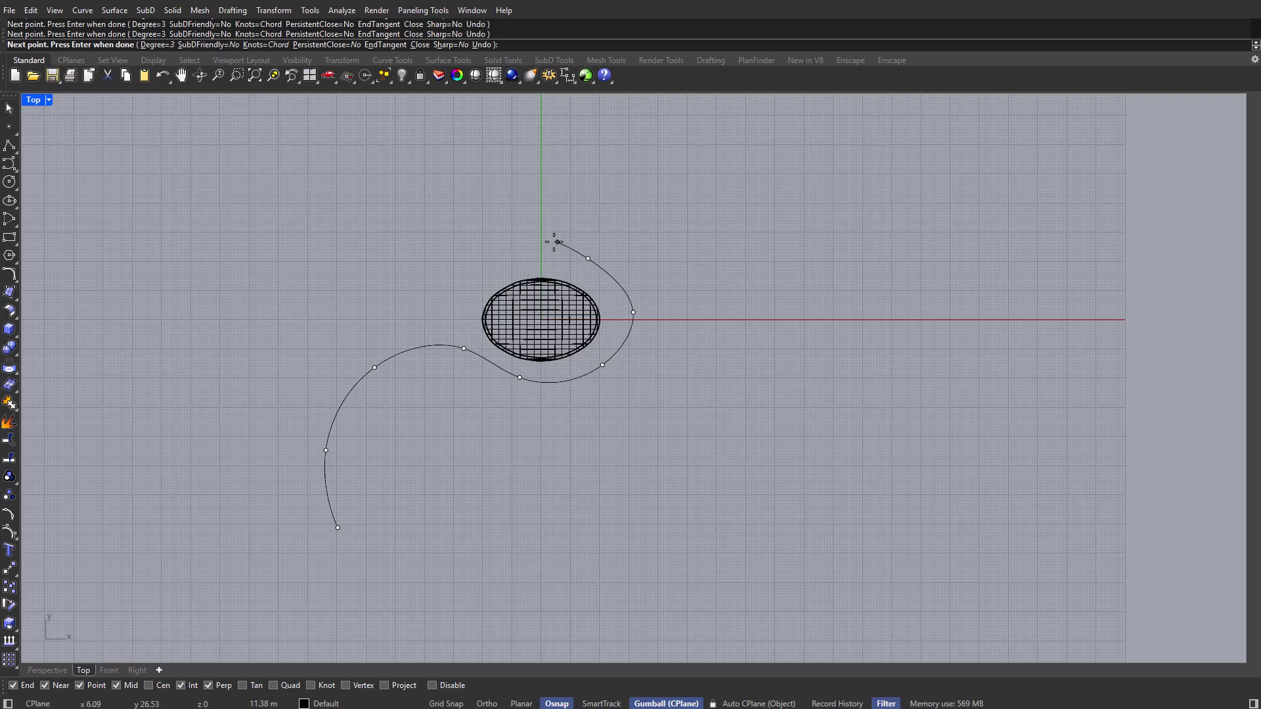
left_click(483, 234)
key("Return")
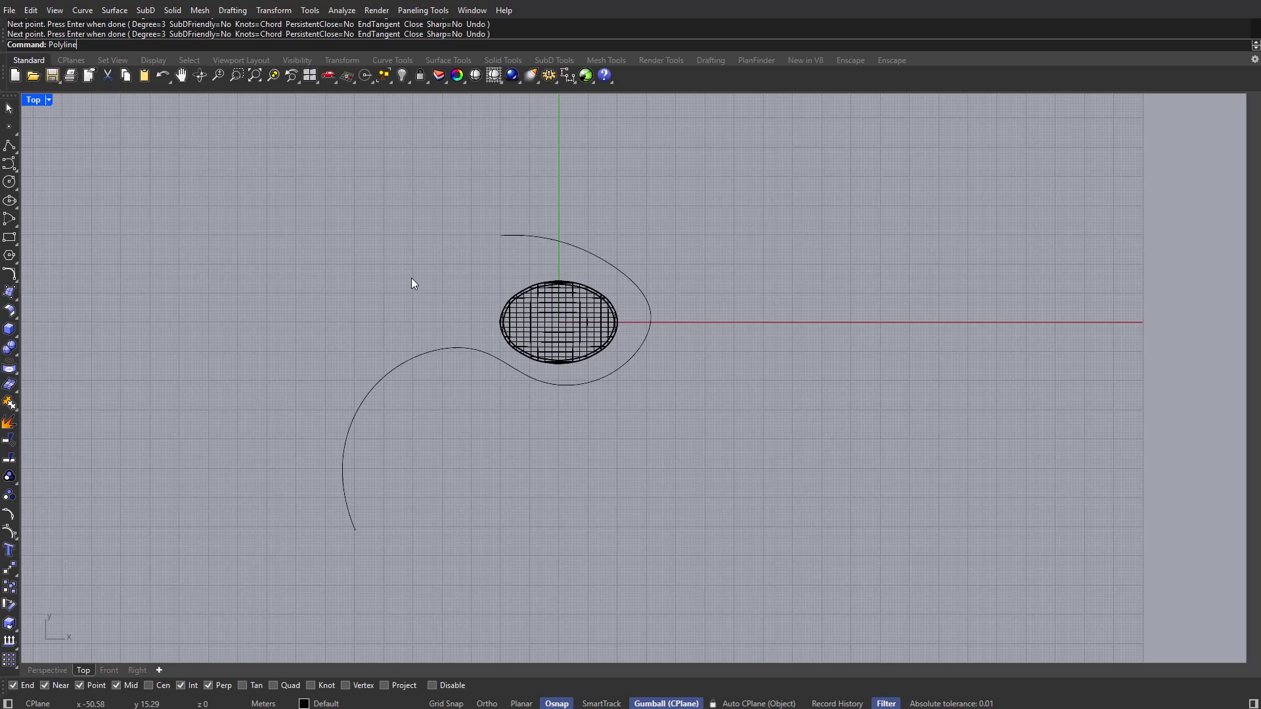
Close the landscape curve on its west side with a three-segment polyline between its endpoints and join both into one closed curve.
type("Polyline")
key("Return")
right_click_drag(270, 571, 306, 558)
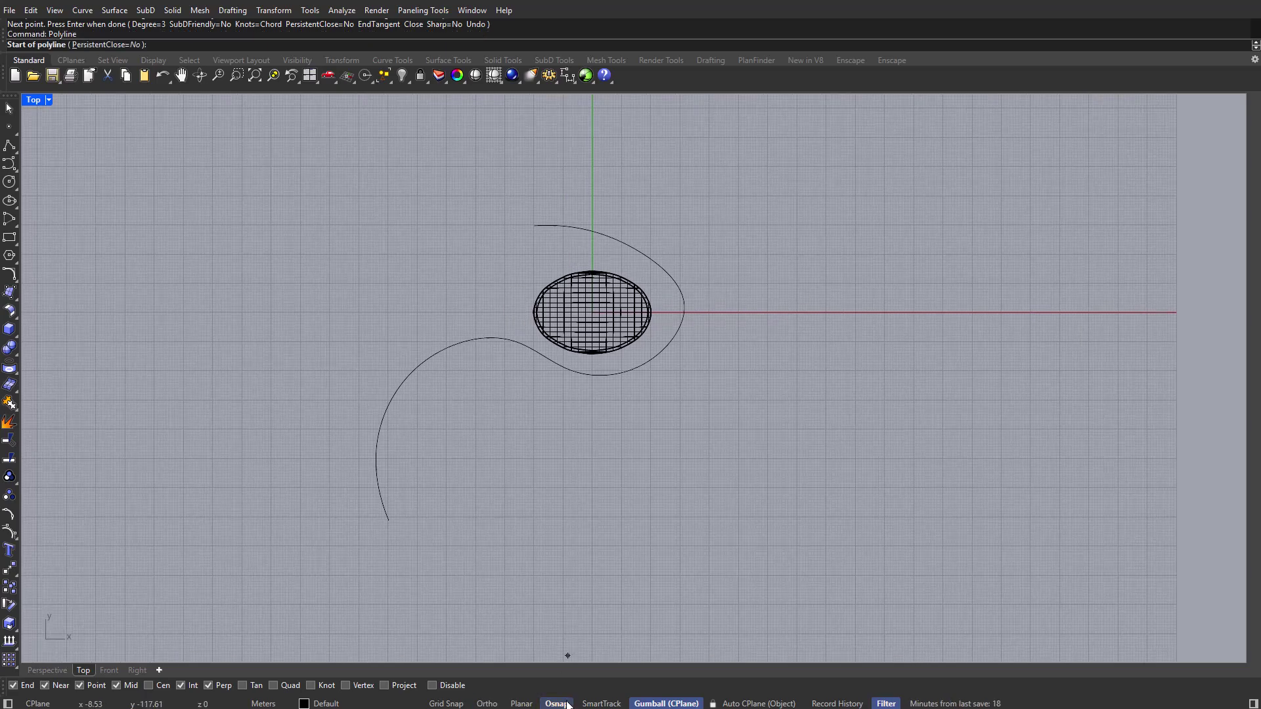
left_click(389, 520)
key("F8")
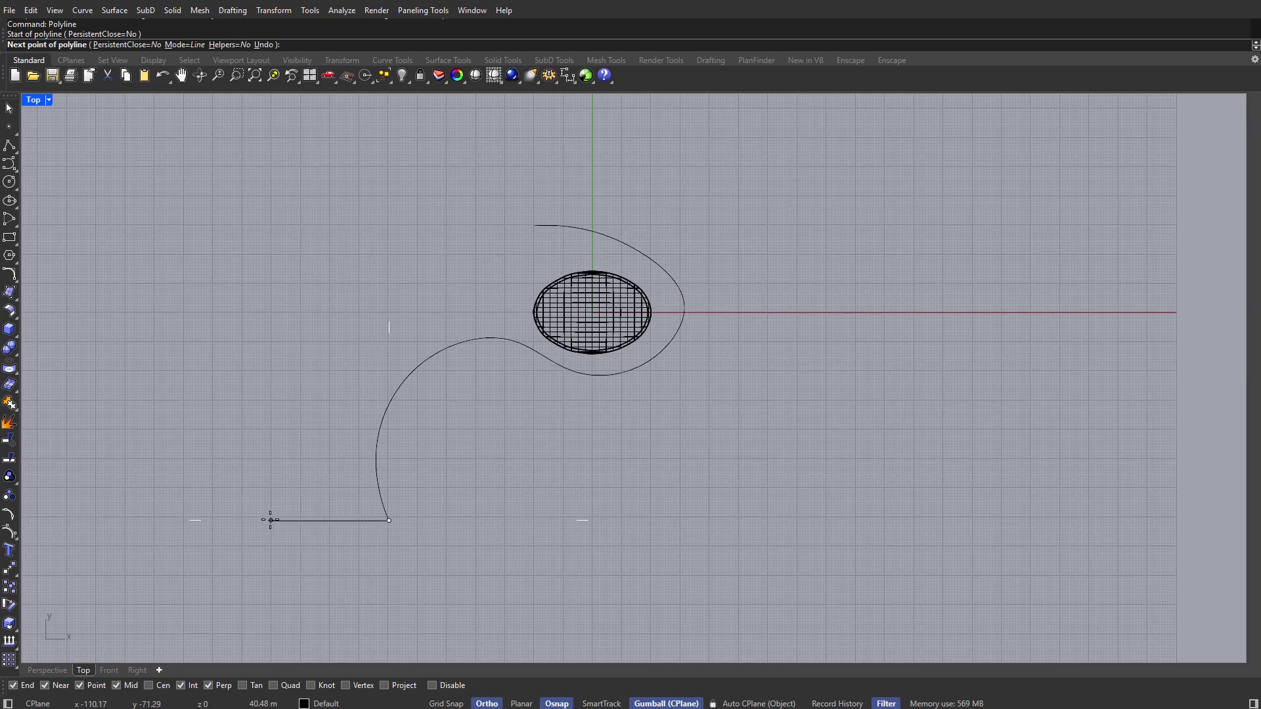
left_click(270, 520)
key("F8")
left_click(269, 225)
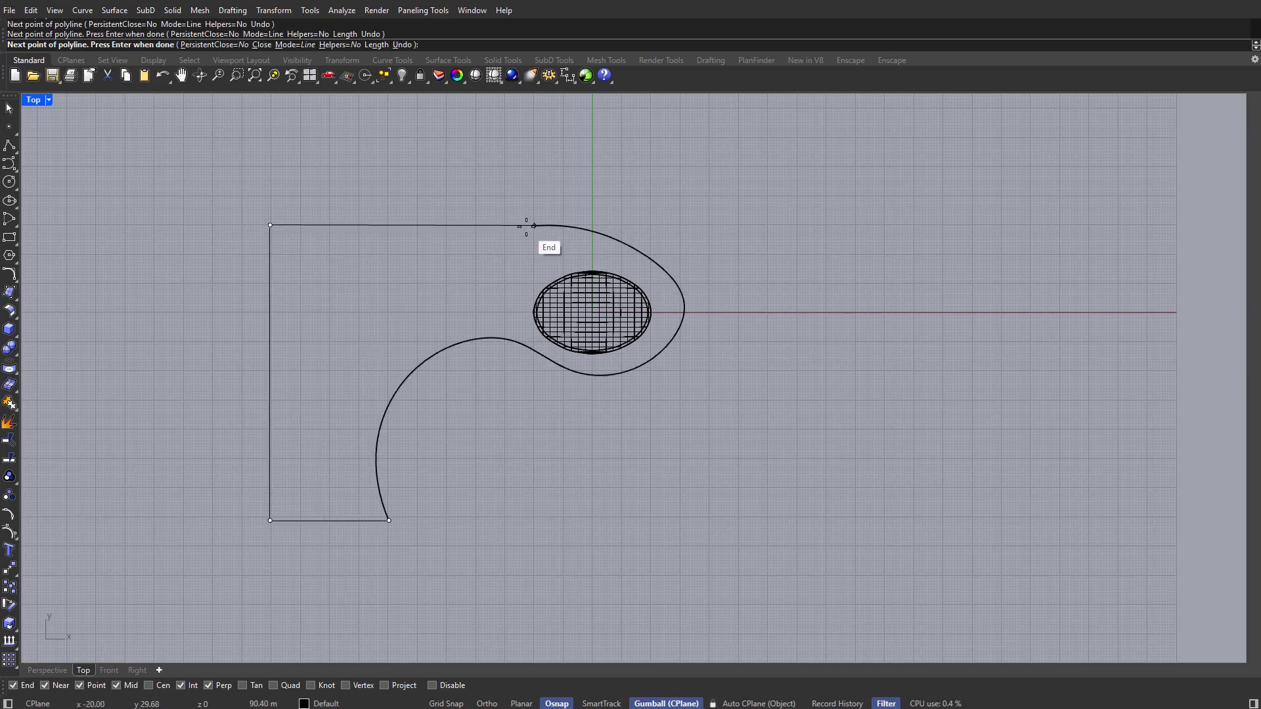
left_click(527, 225)
key("Return")
left_click_drag(526, 190, 243, 555)
key("ctrl+j")
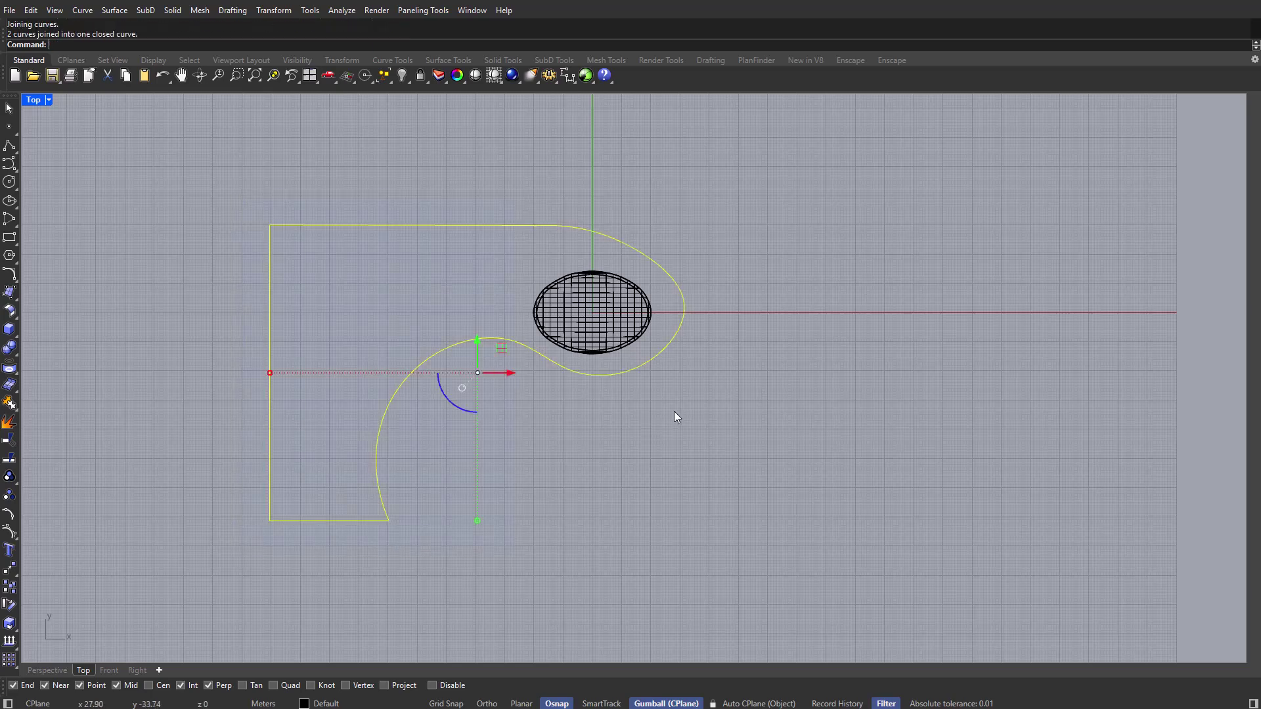
In the Perspective view, extrude the closed landscape outline 1 m downward into a solid slab.
double_click(34, 101)
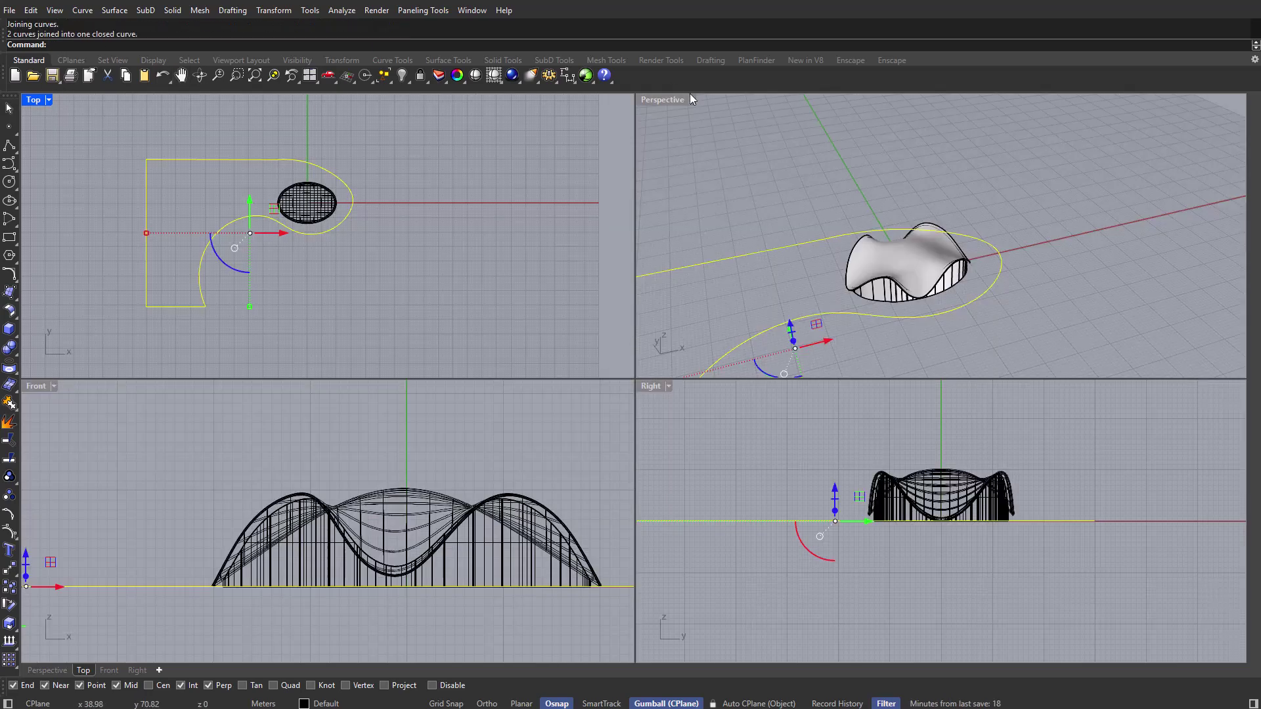
double_click(681, 100)
right_click_drag(660, 152, 570, 326)
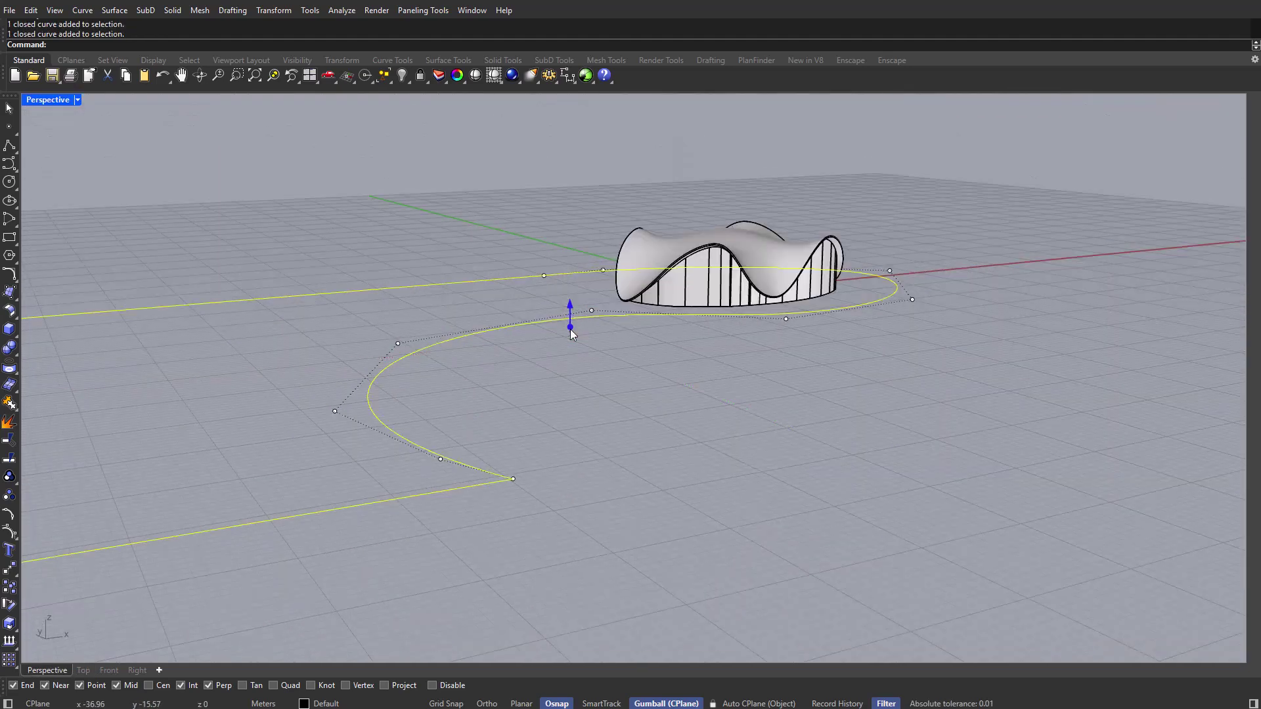
left_click(570, 327)
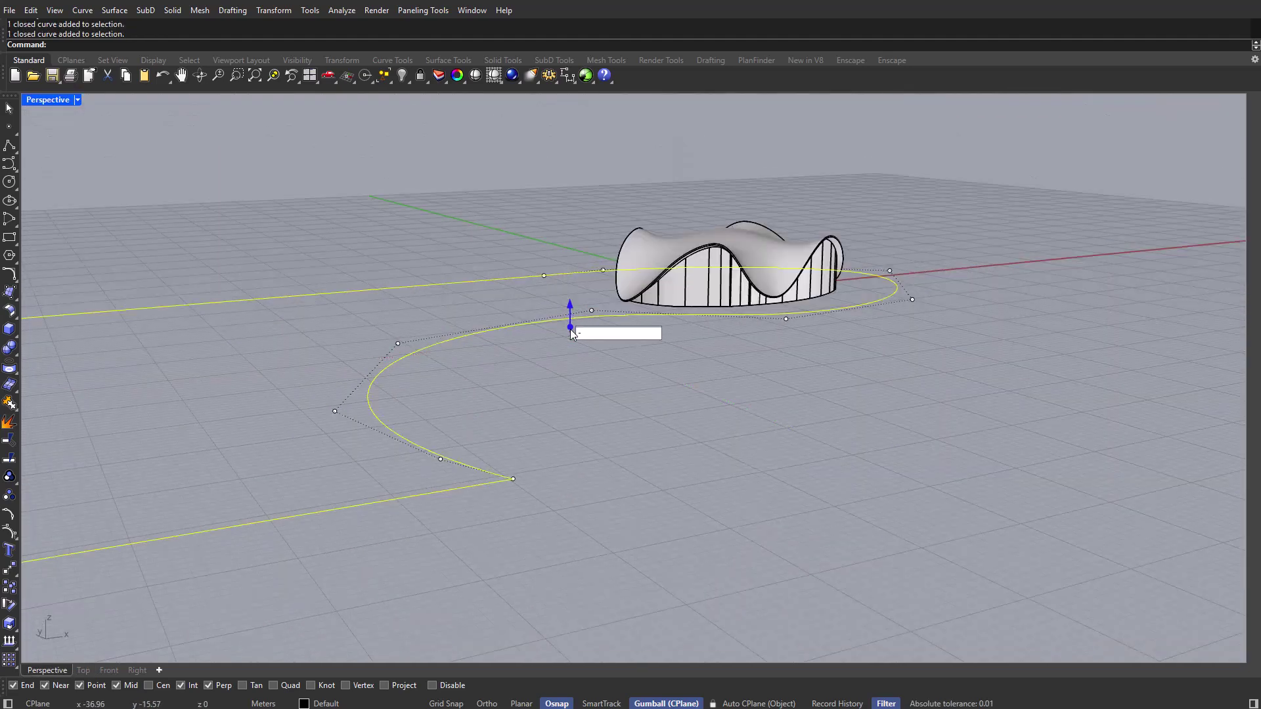
type("-1")
key("Return")
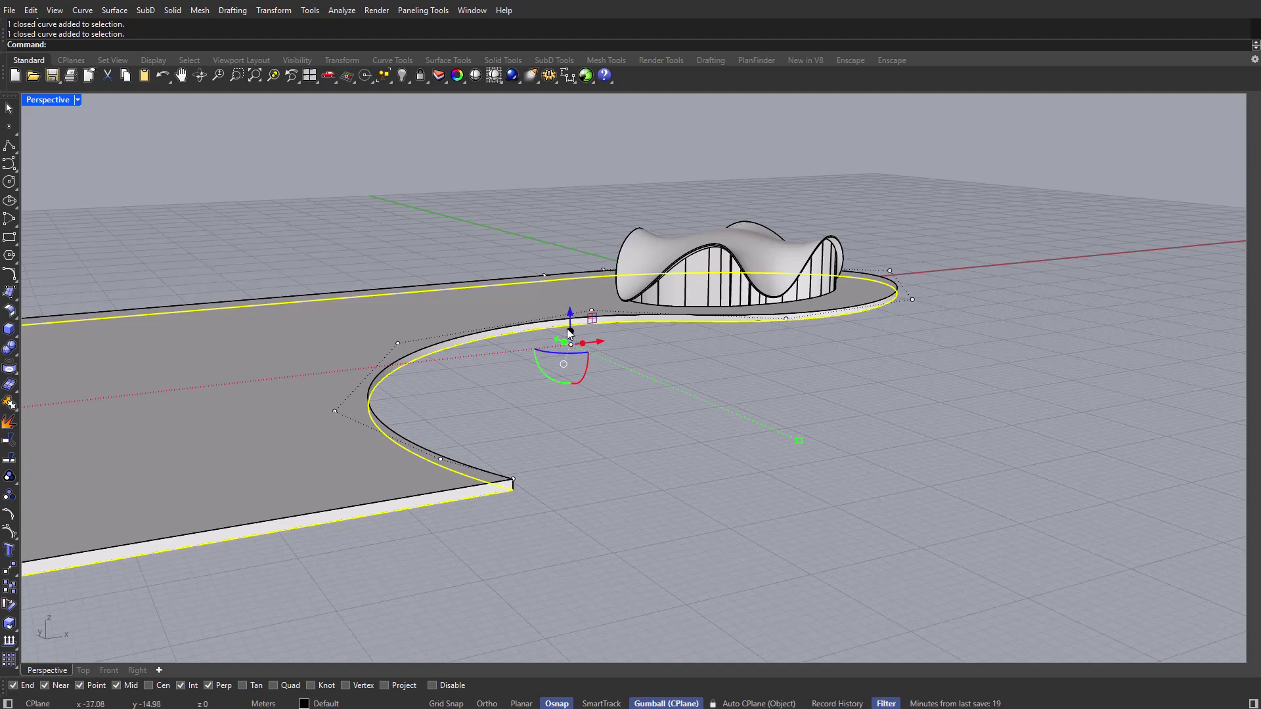
right_click_drag(570, 329, 568, 376)
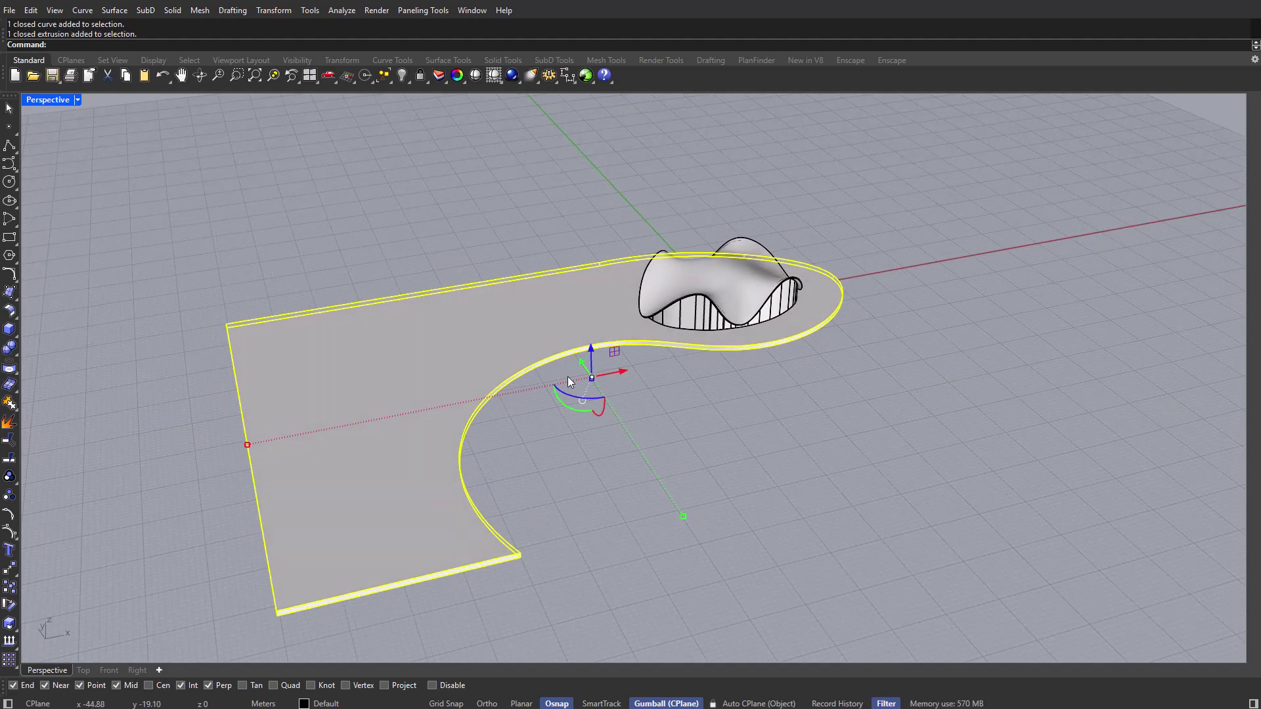
key("Escape")
Duplicate the border of the slab's top face with DupBorder.
right_click_drag(558, 333, 574, 368)
left_click(556, 323)
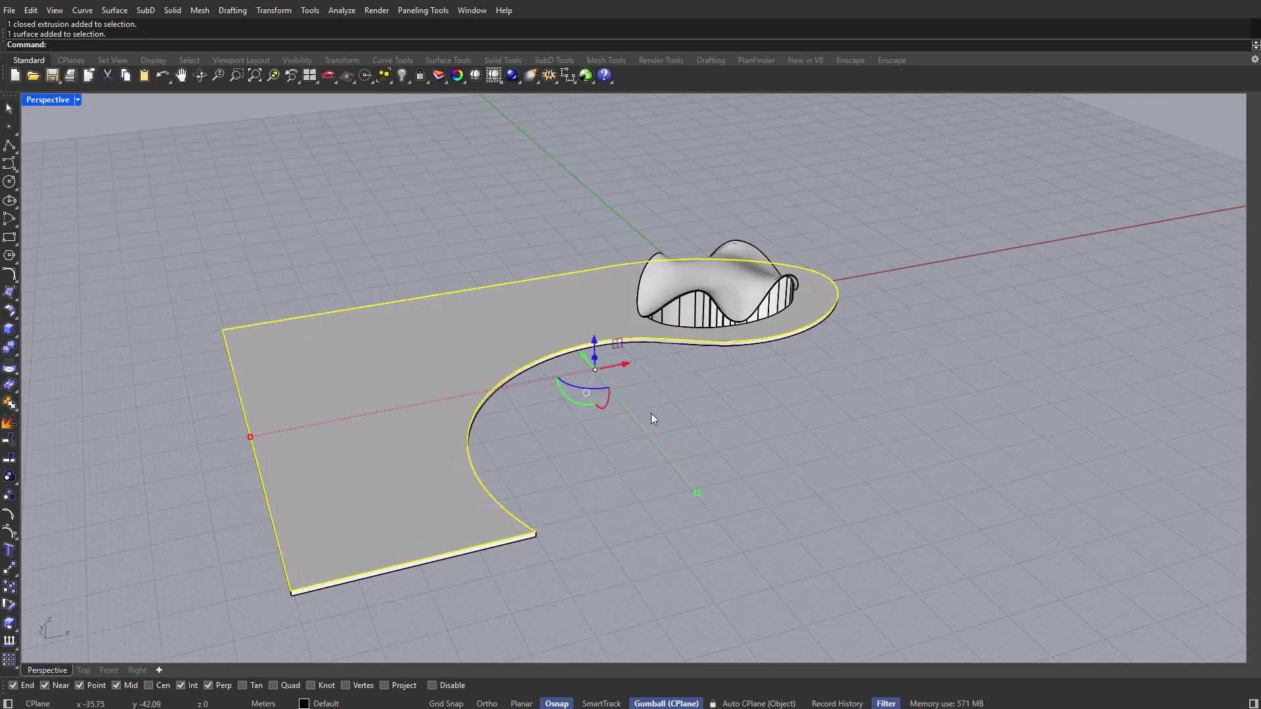
type("upBorder")
key("Return")
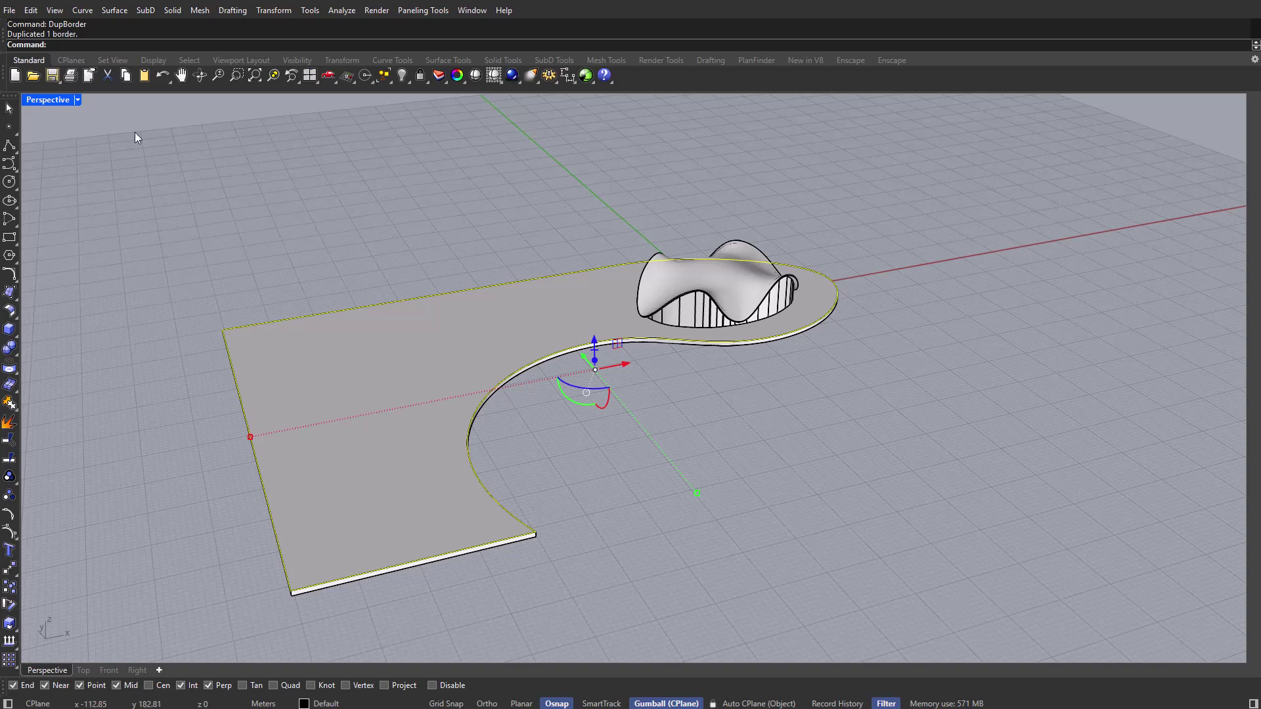
Offset the duplicated slab border 2.4 m inward in the Top view.
double_click(45, 100)
double_click(34, 100)
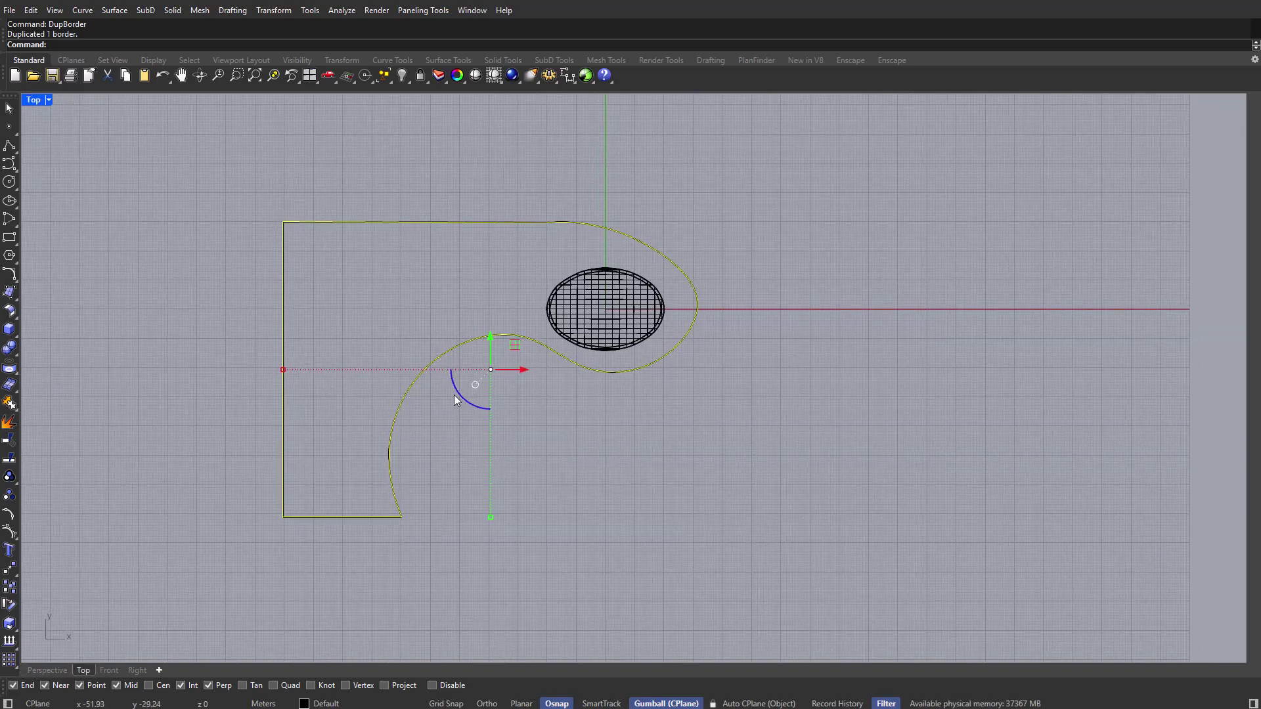
type("Offset")
key("Return")
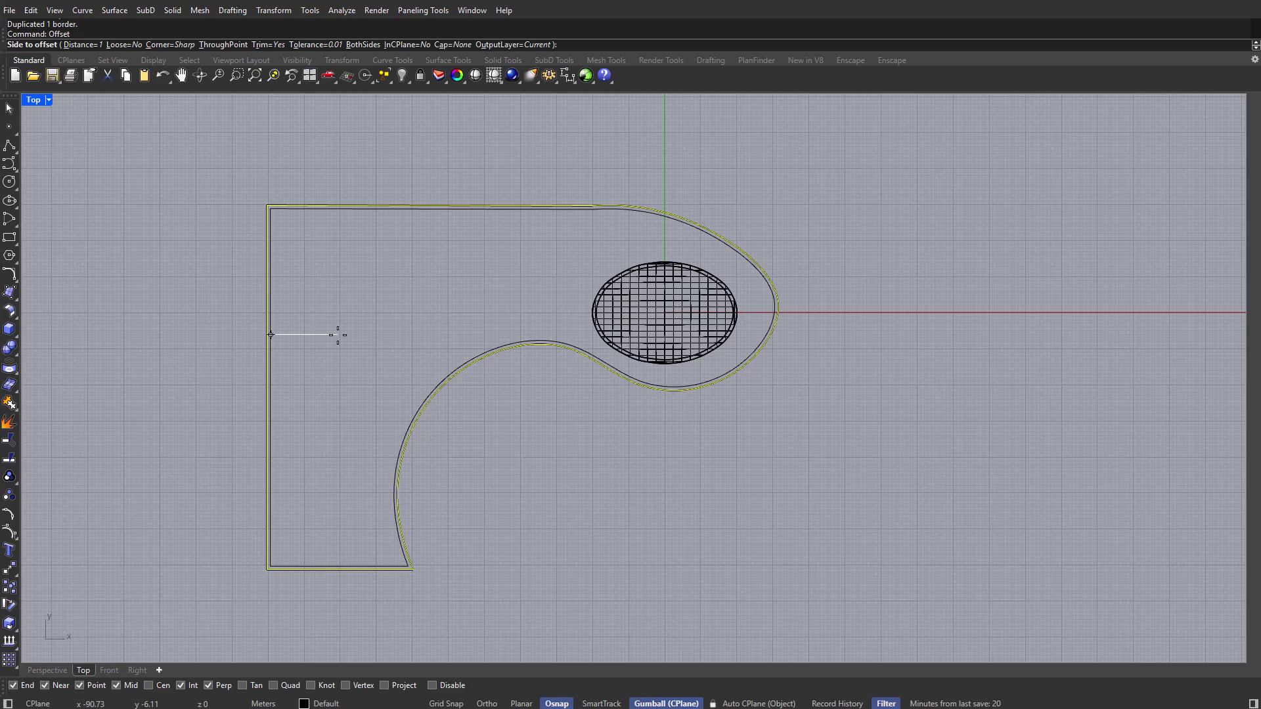
type("2.4")
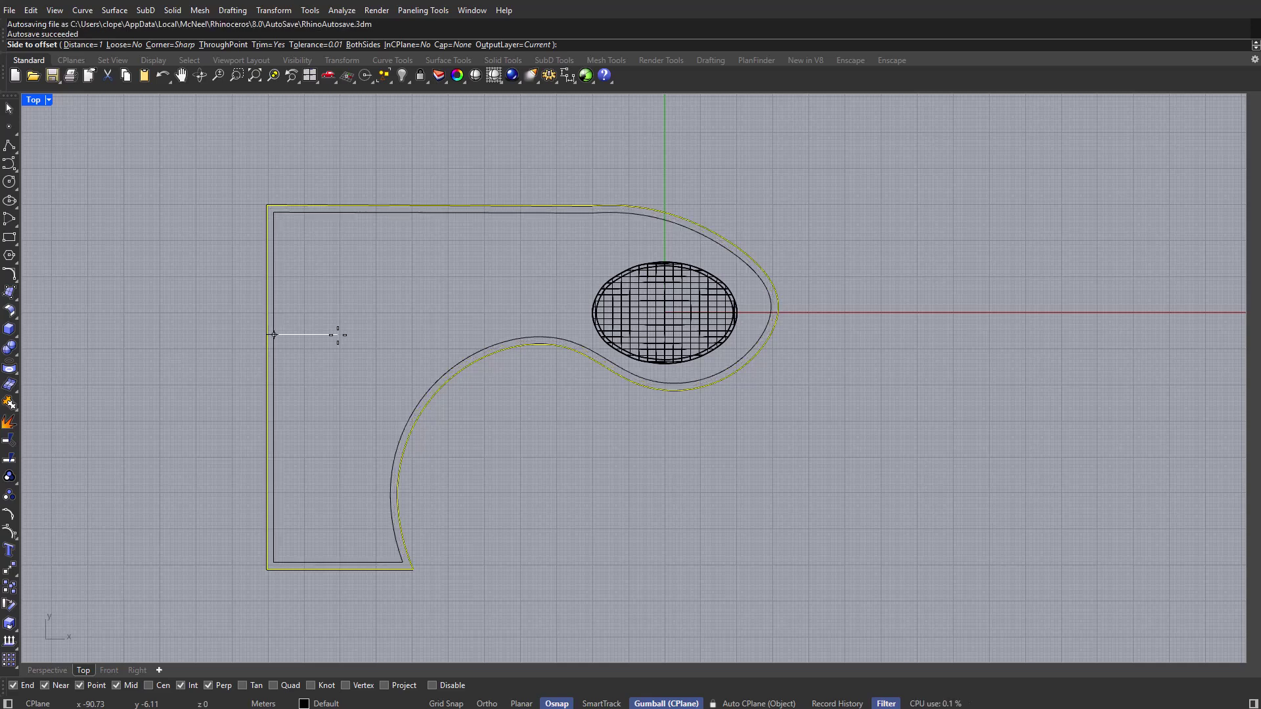
key("Return")
key("Escape")
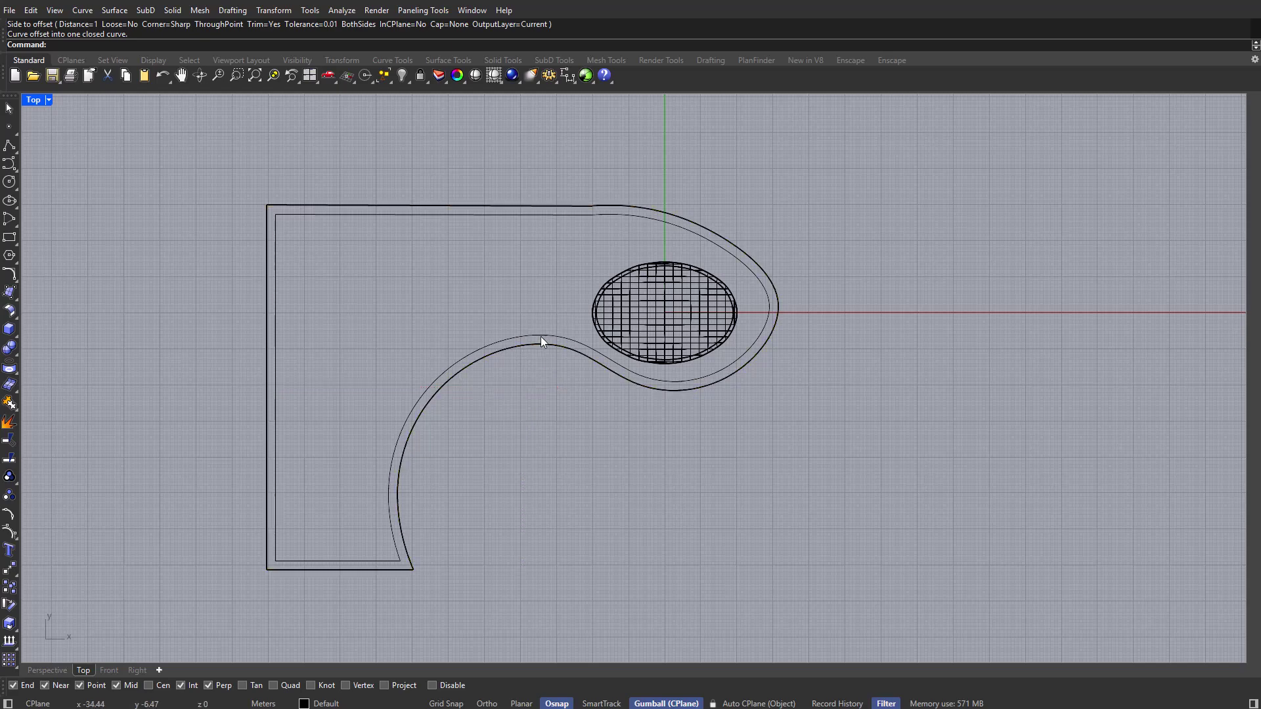
Draw a straight north-south line crossing the offset curve just west of the pavilion.
left_click(542, 334)
scroll(519, 295, "up", 3)
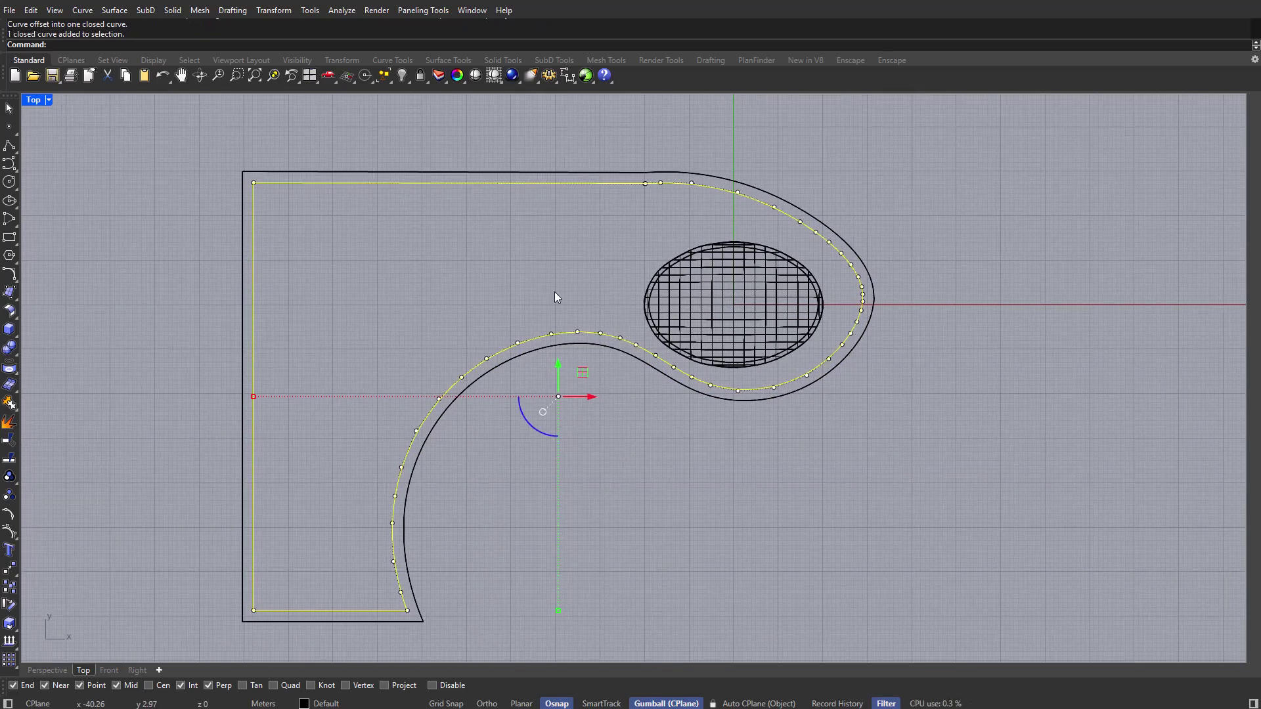
key("Escape")
type("Polyline")
key("Return")
left_click(568, 383)
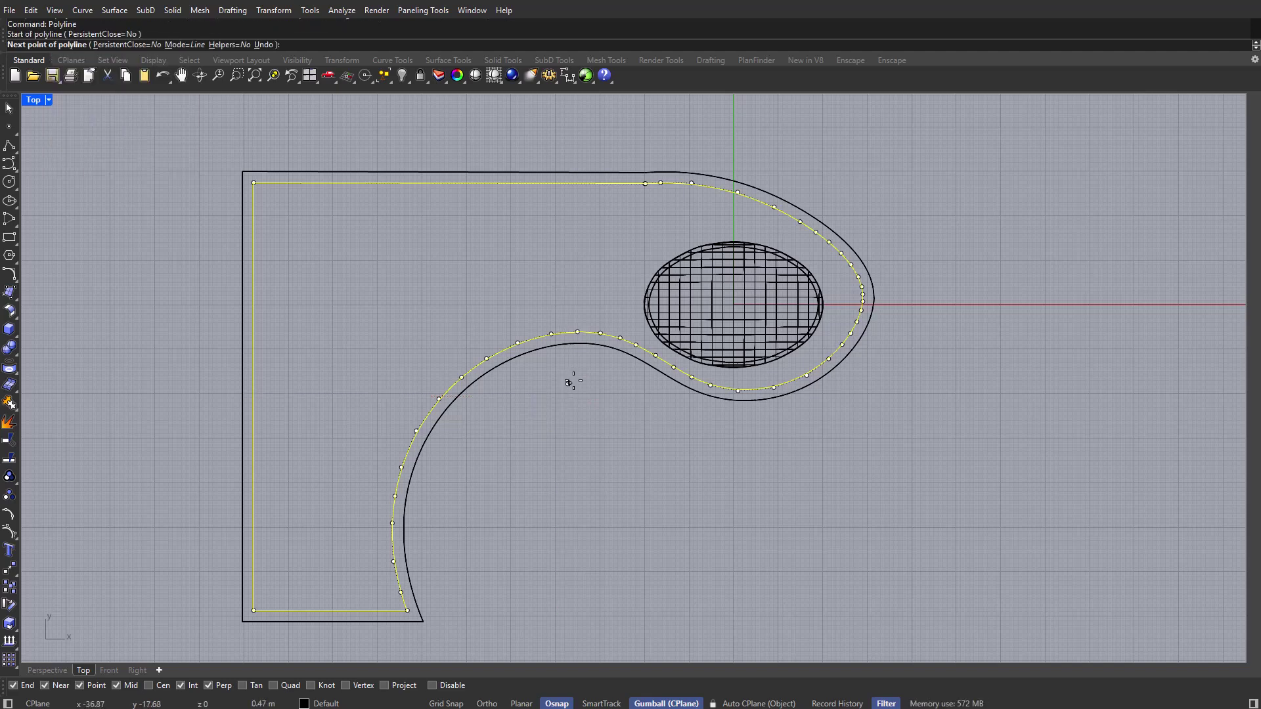
left_click(565, 142, "shift")
key("Return")
Isolate the offset curve and the crossing line in the Perspective view.
left_click(567, 231)
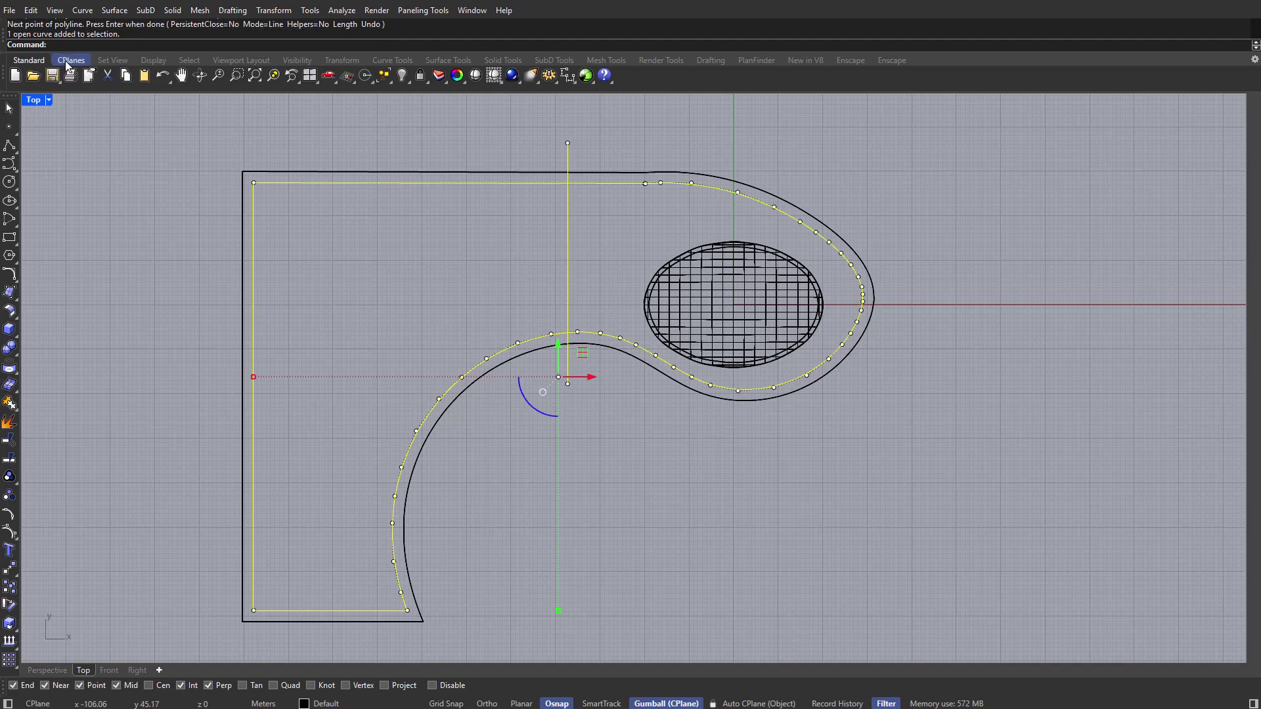
double_click(34, 99)
double_click(675, 99)
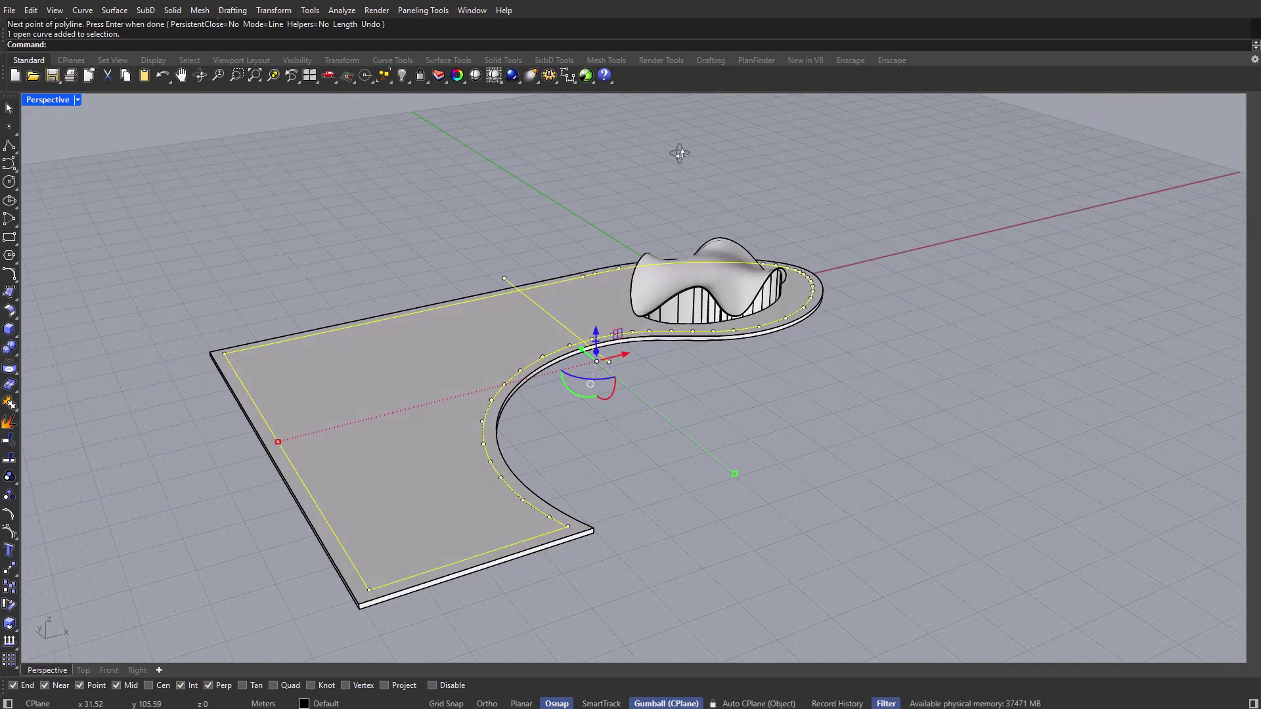
key("ctrl+shift+h")
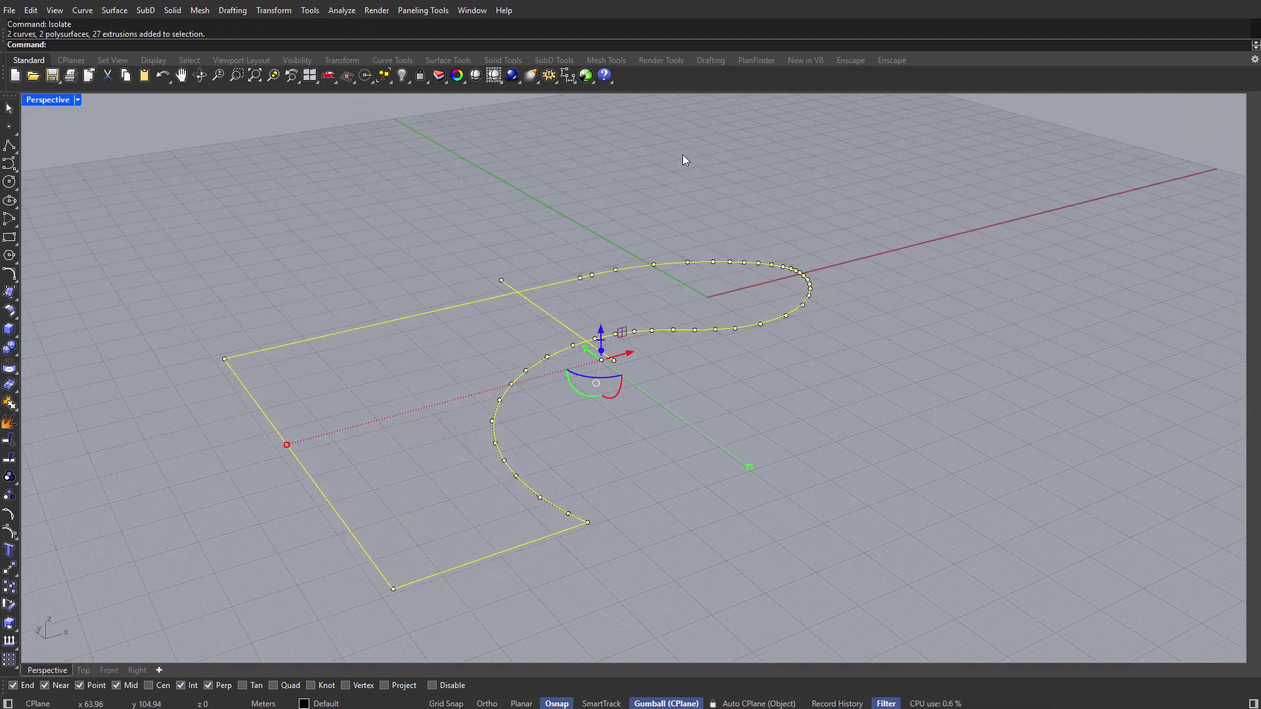
Trim away the pavilion-side part of the offset curve and both overhanging ends of the crossing line.
type("trim")
key("Return")
right_click_drag(762, 187, 983, 204)
left_click_drag(983, 191, 603, 379)
right_click_drag(633, 377, 783, 199)
right_click_drag(787, 277, 683, 334)
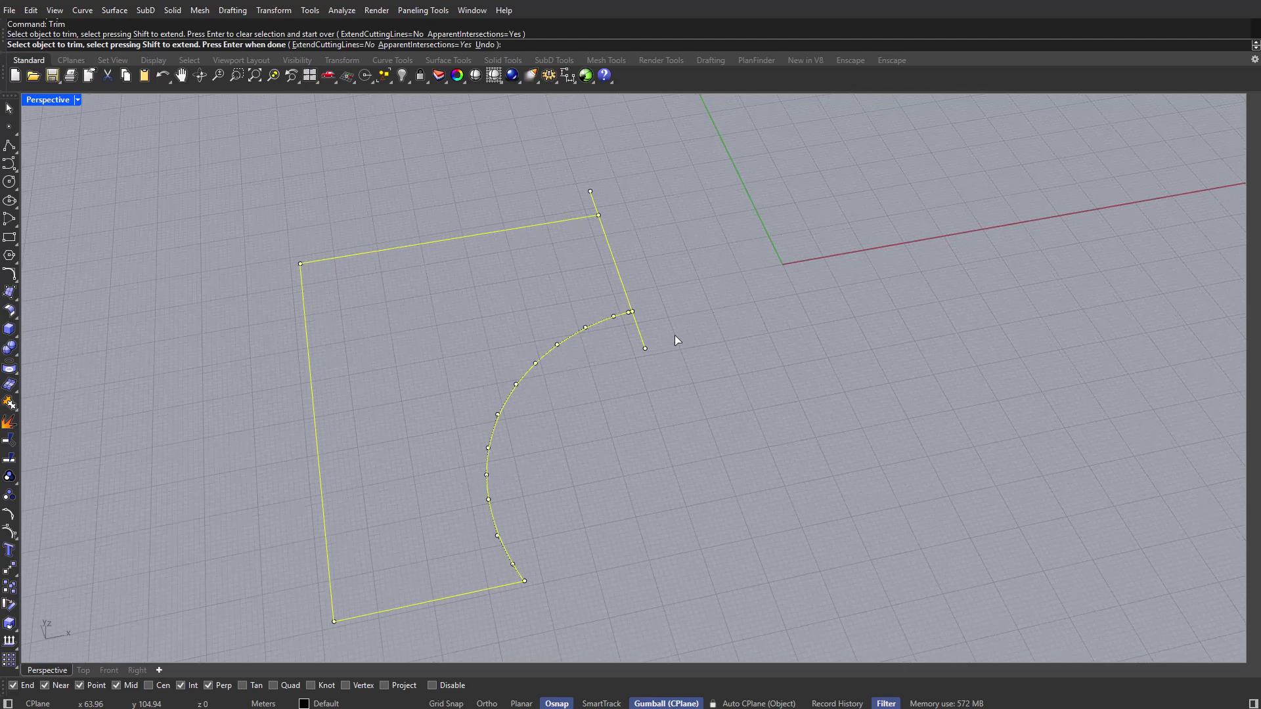
left_click(638, 332)
left_click(593, 199)
right_click_drag(571, 209, 512, 332)
key("Return")
Join the trimmed curves into one closed curve and show all hidden objects.
left_click_drag(814, 158, 163, 594)
mouse_move(696, 499)
right_mouse_down()
mouse_move(670, 475)
mouse_move(681, 458)
mouse_move(669, 437)
right_mouse_up()
type("join")
key("Return")
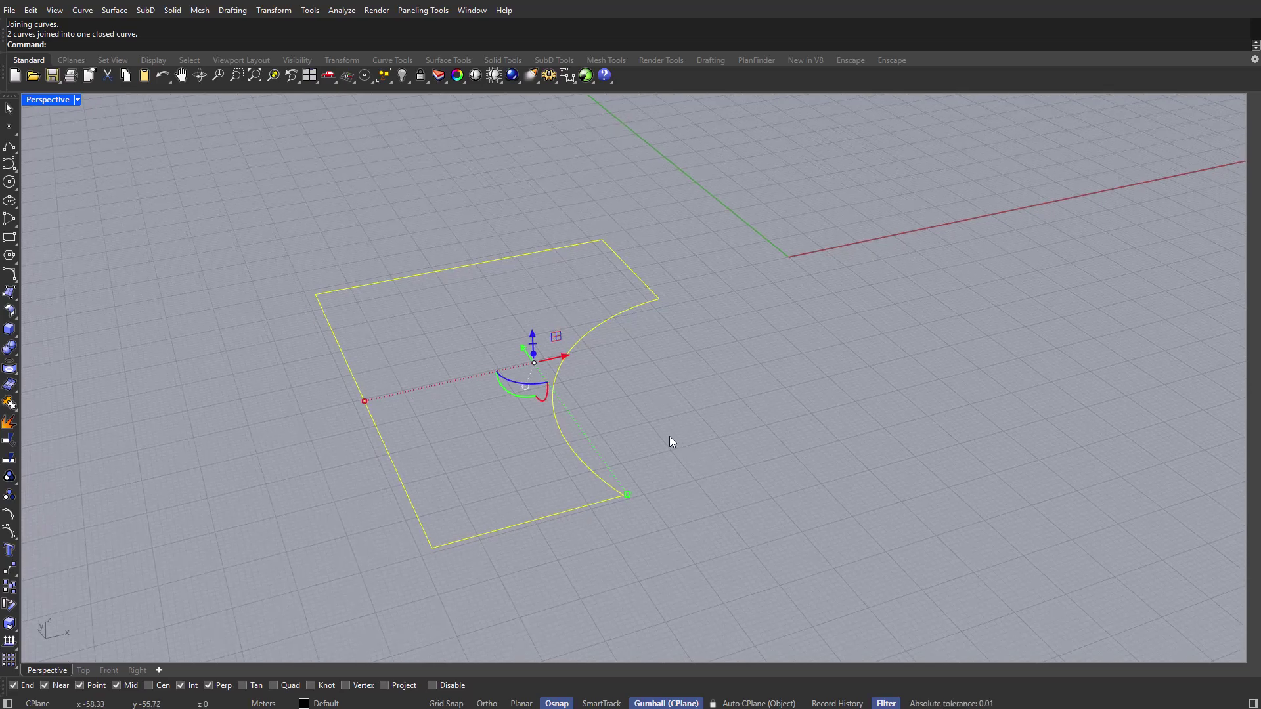
type("show")
key("Return")
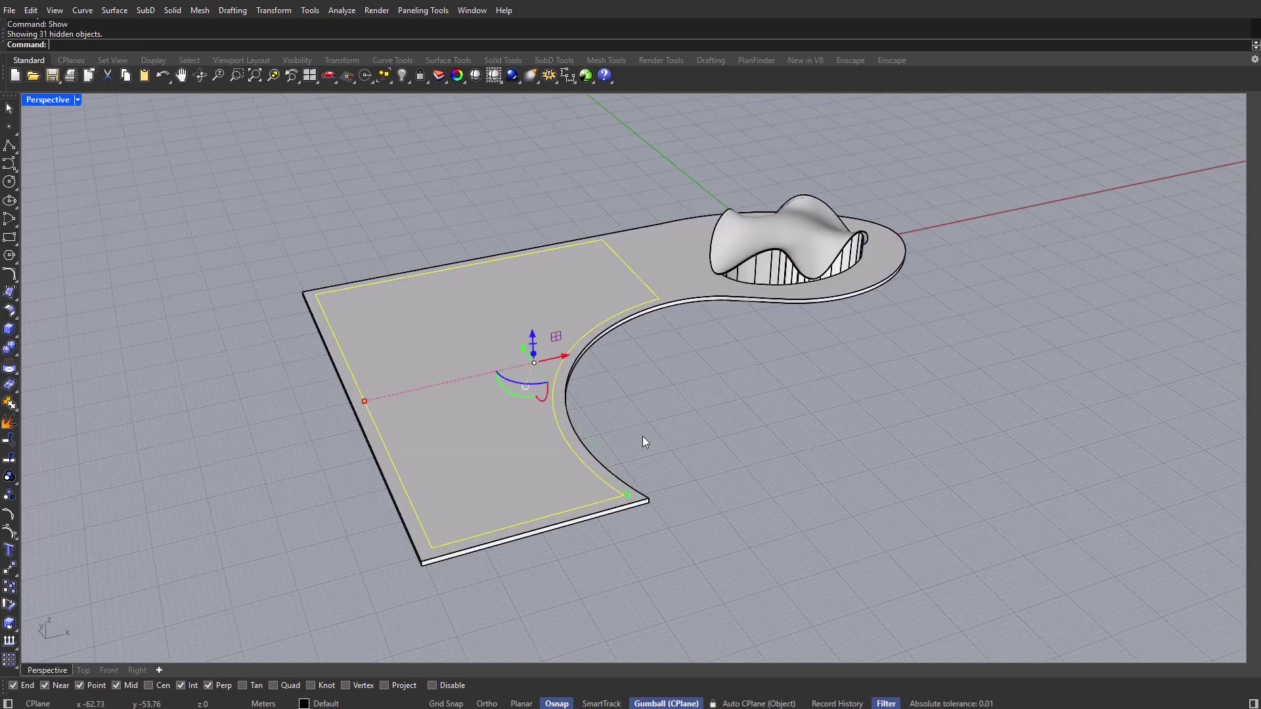
Raise the closed inner curve above the slab and extrude it downward through the slab to cut an opening.
right_click_drag(621, 403, 650, 337)
left_click(704, 340, "shift")
left_click(652, 337)
left_click_drag(502, 348, 513, 317)
left_click(500, 310)
key("Return")
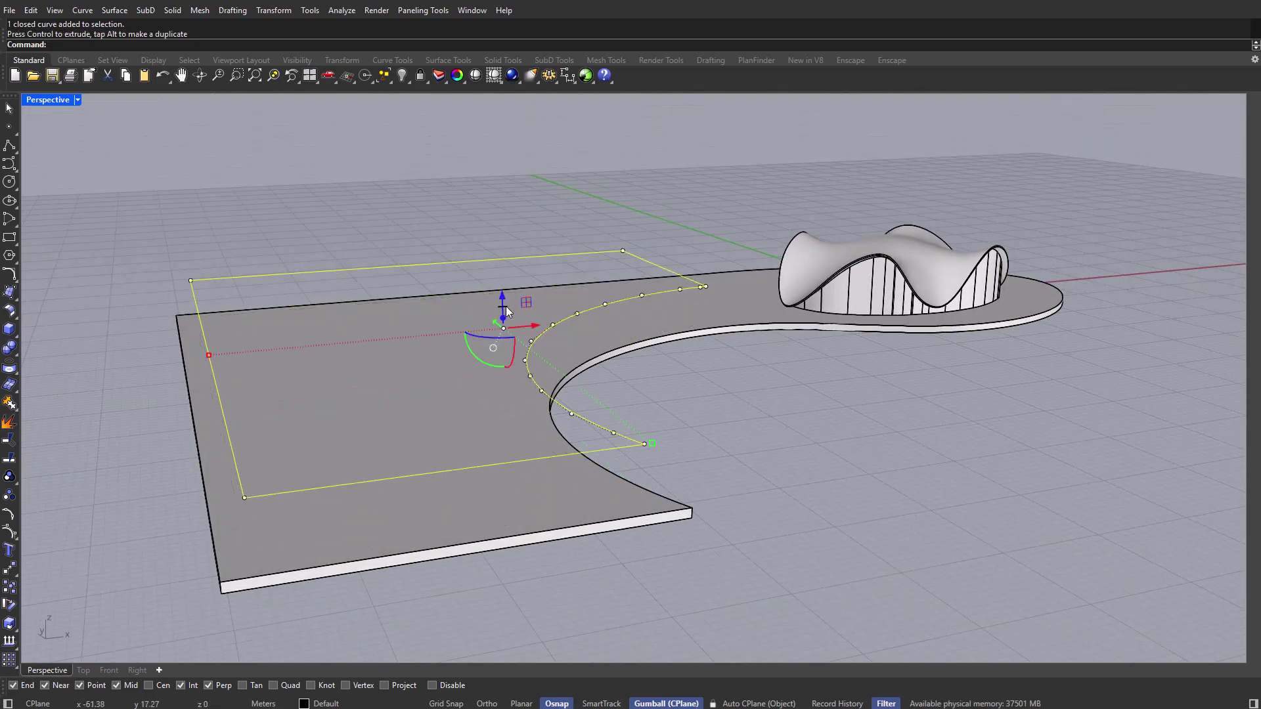
right_click_drag(825, 357, 597, 383)
scroll(598, 383, "down", 4)
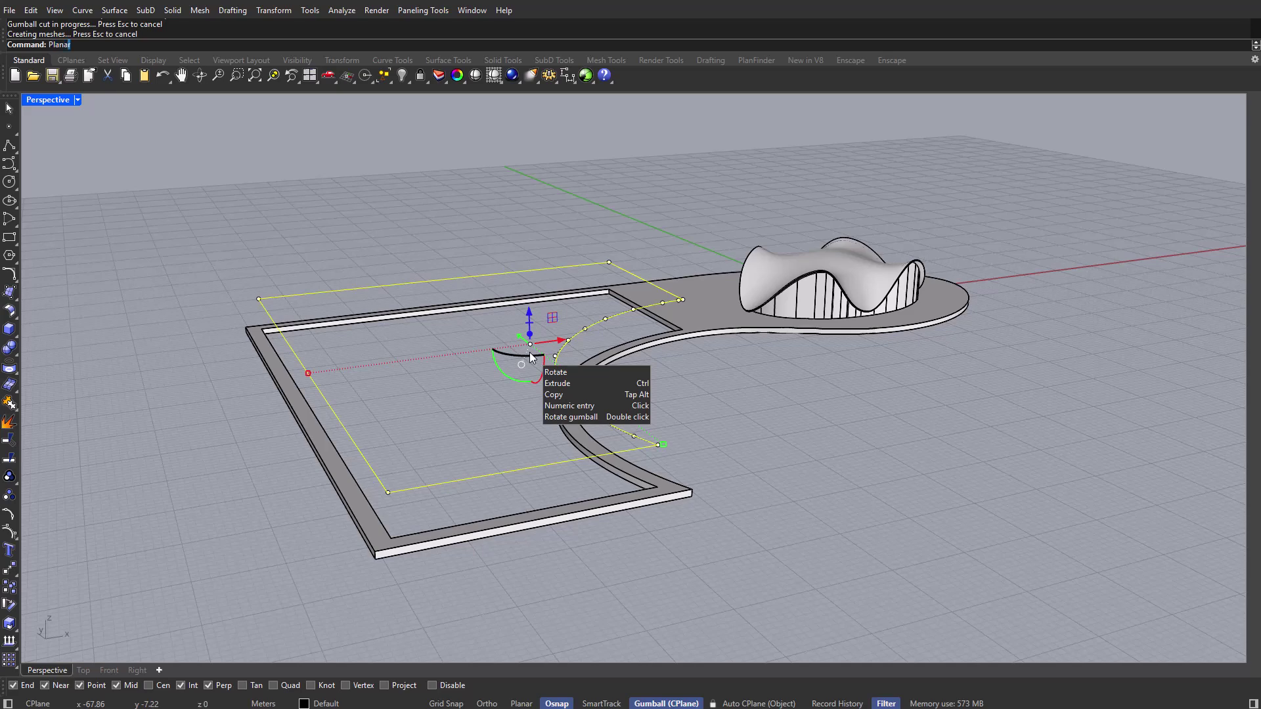
Fill the raised closed curve with a planar surface and move it vertically down from its corner to the matching corner of the slab opening.
type("Move")
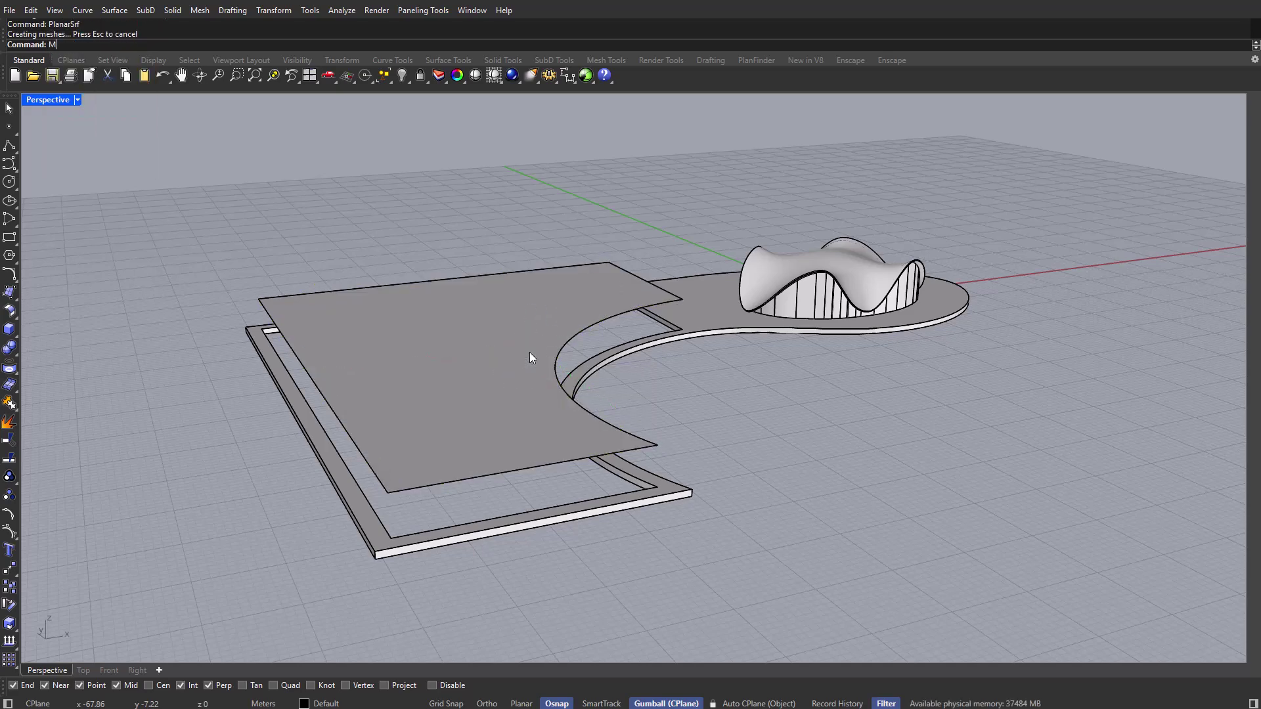
key("Return")
left_click(535, 432)
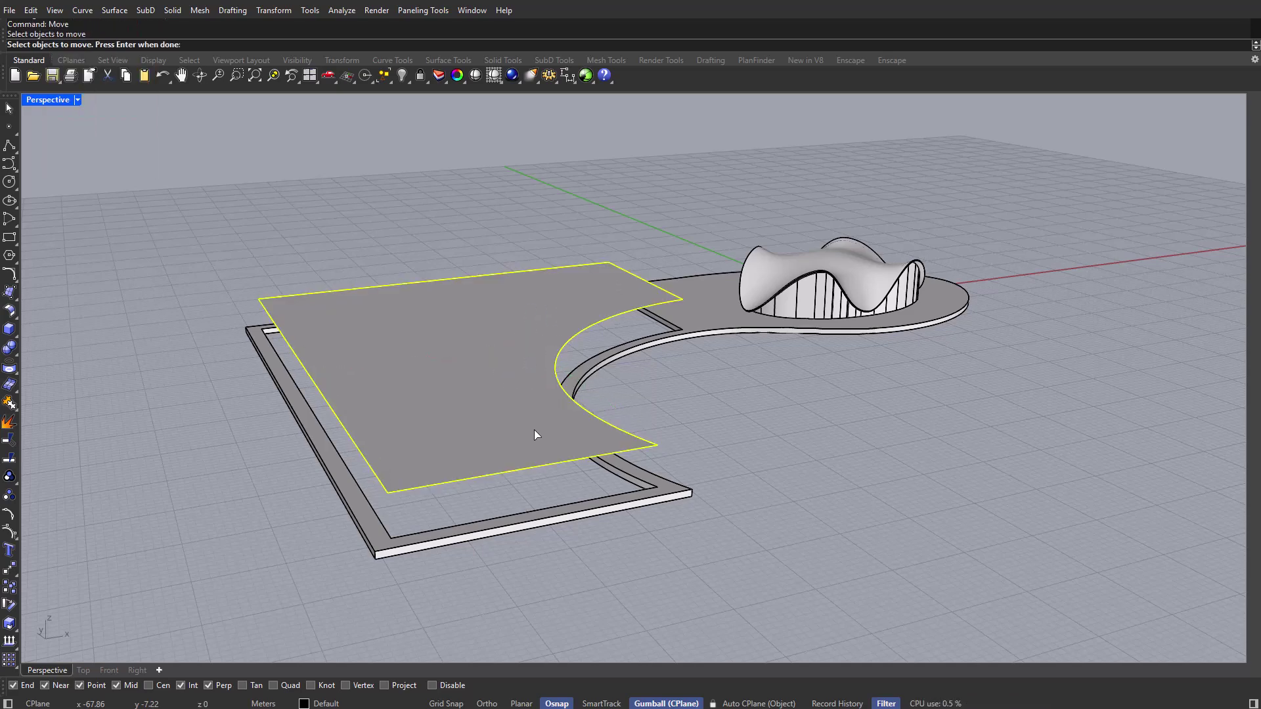
key("Return")
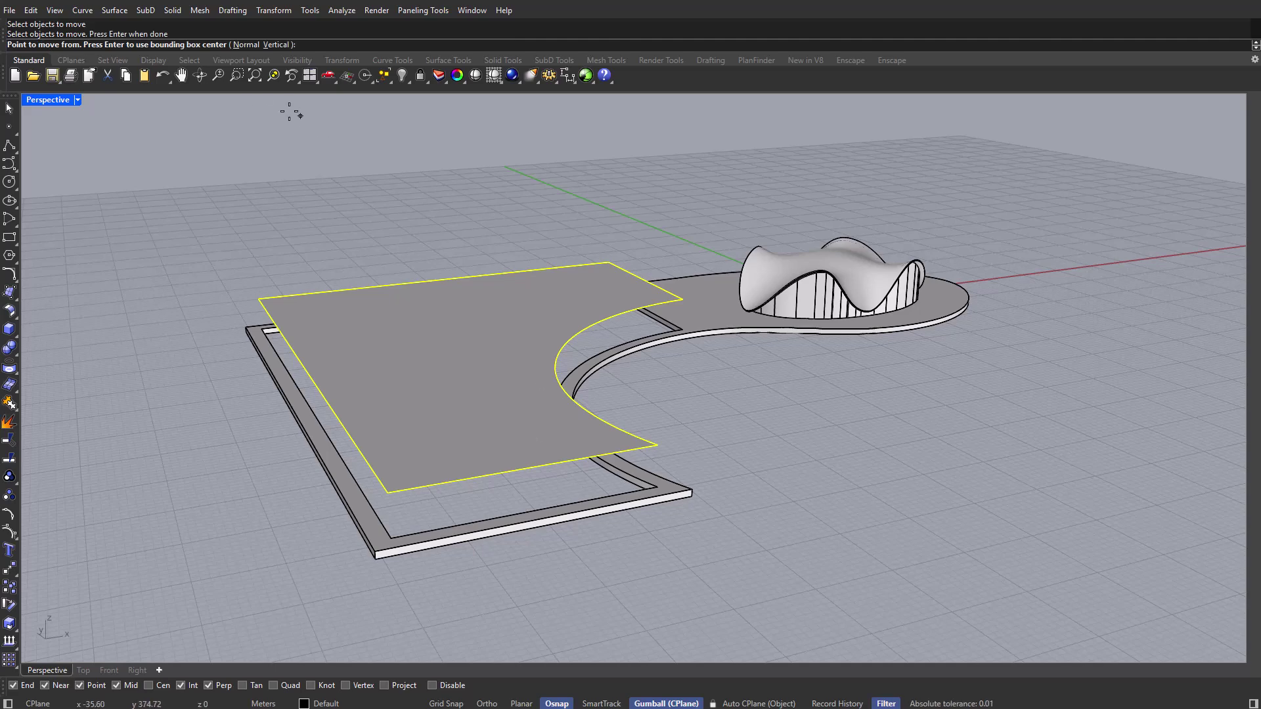
left_click(271, 45)
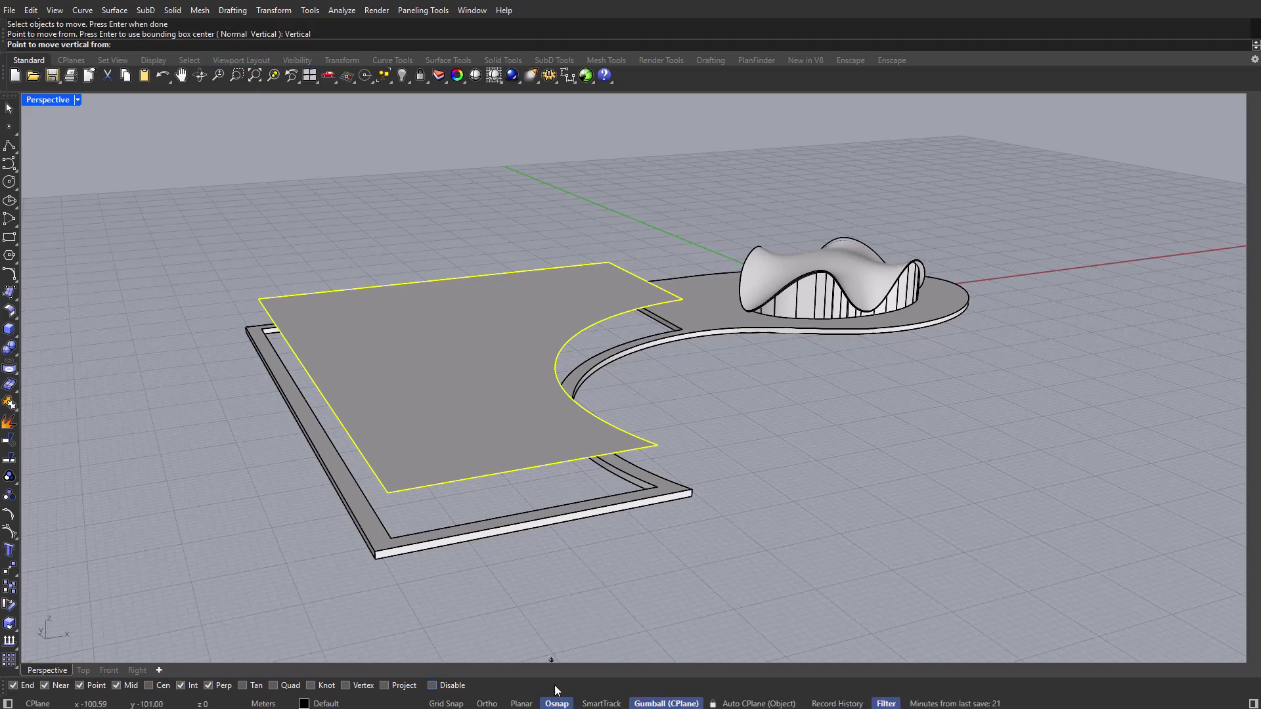
scroll(604, 512, "up", 3)
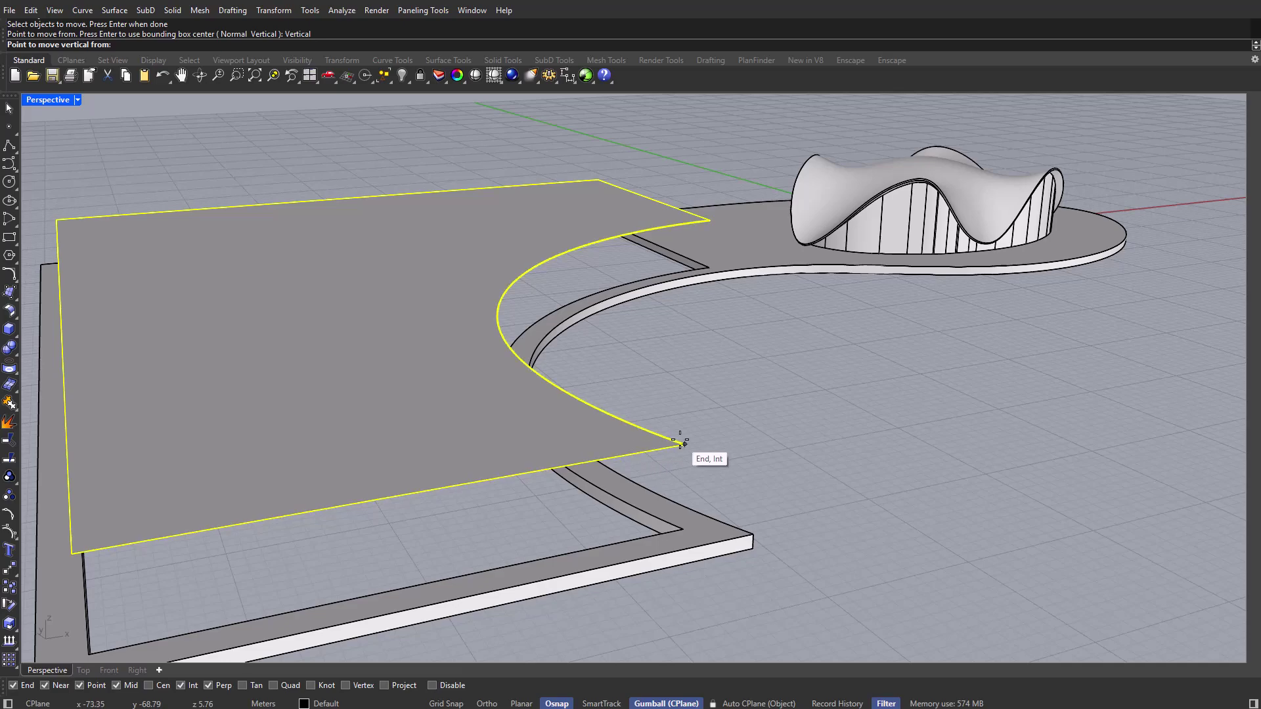
left_click(657, 445)
left_click(681, 533)
scroll(558, 453, "down", 3)
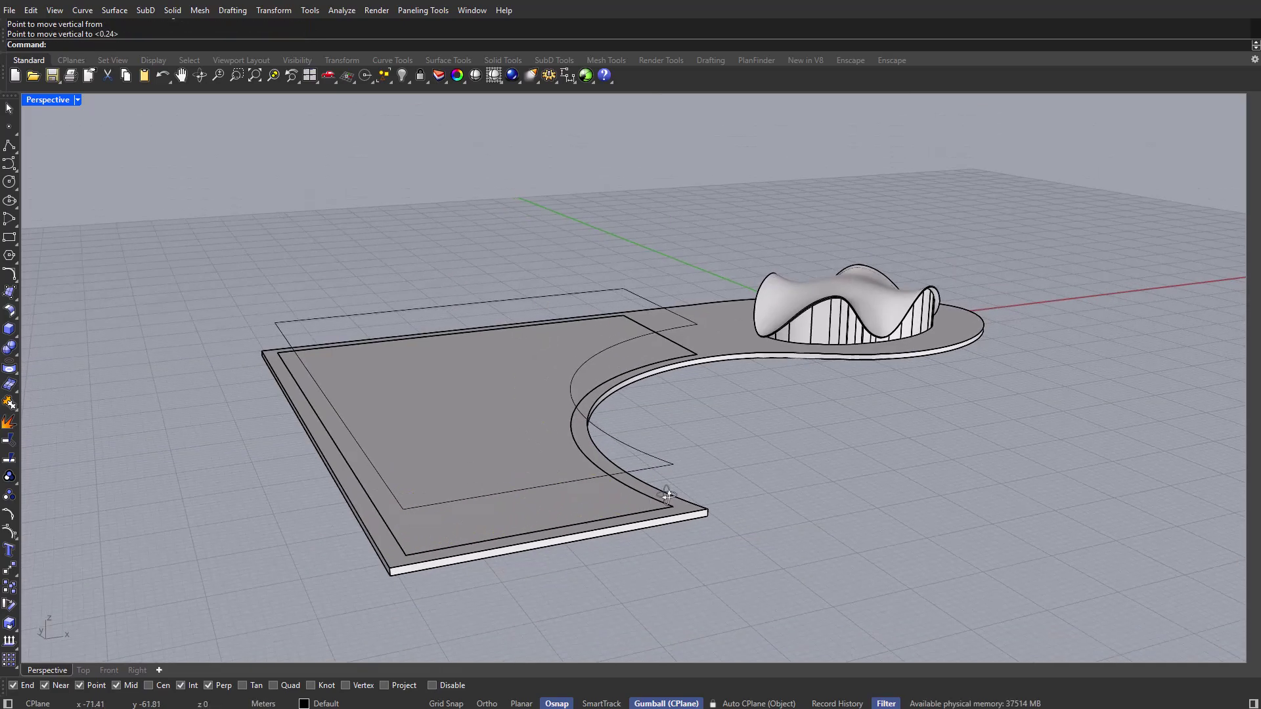
Lower the surface filling the opening slightly below the slab's top and delete the leftover curve floating above it.
scroll(522, 426, "up", 4)
left_click(557, 373)
scroll(561, 357, "down", 2)
scroll(555, 394, "up", 5)
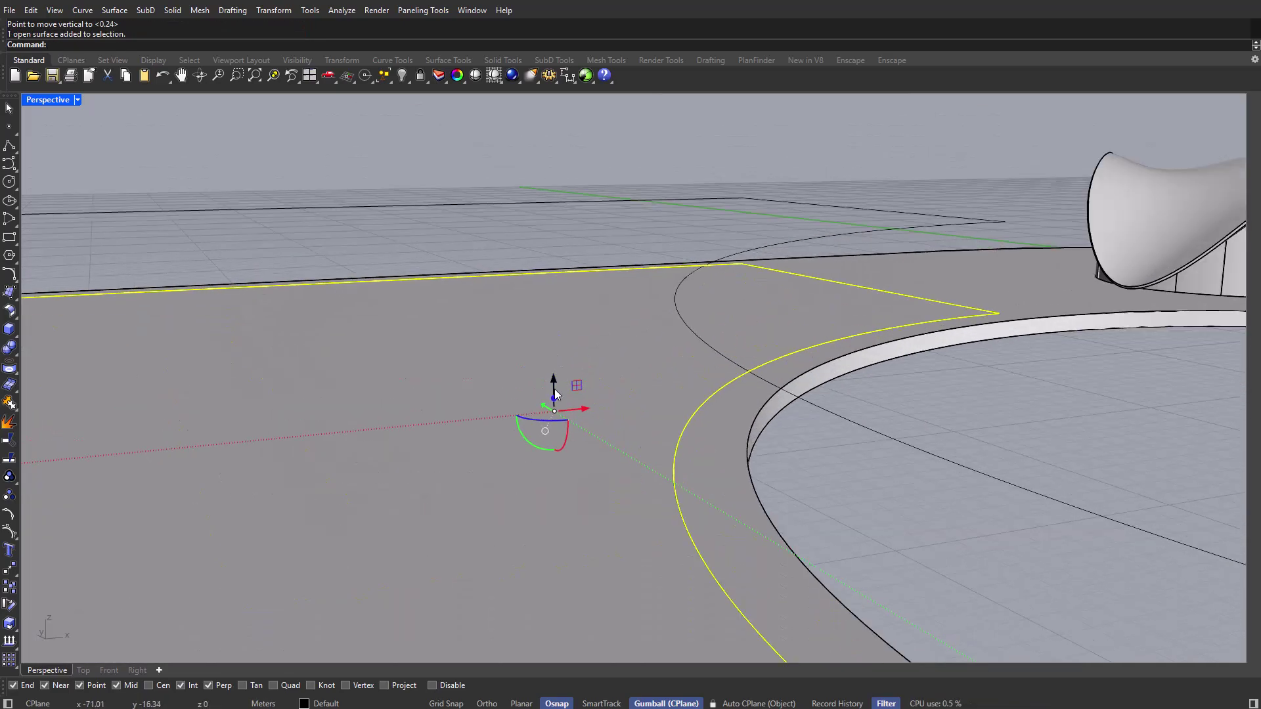
key("Delete")
scroll(651, 412, "down", 5)
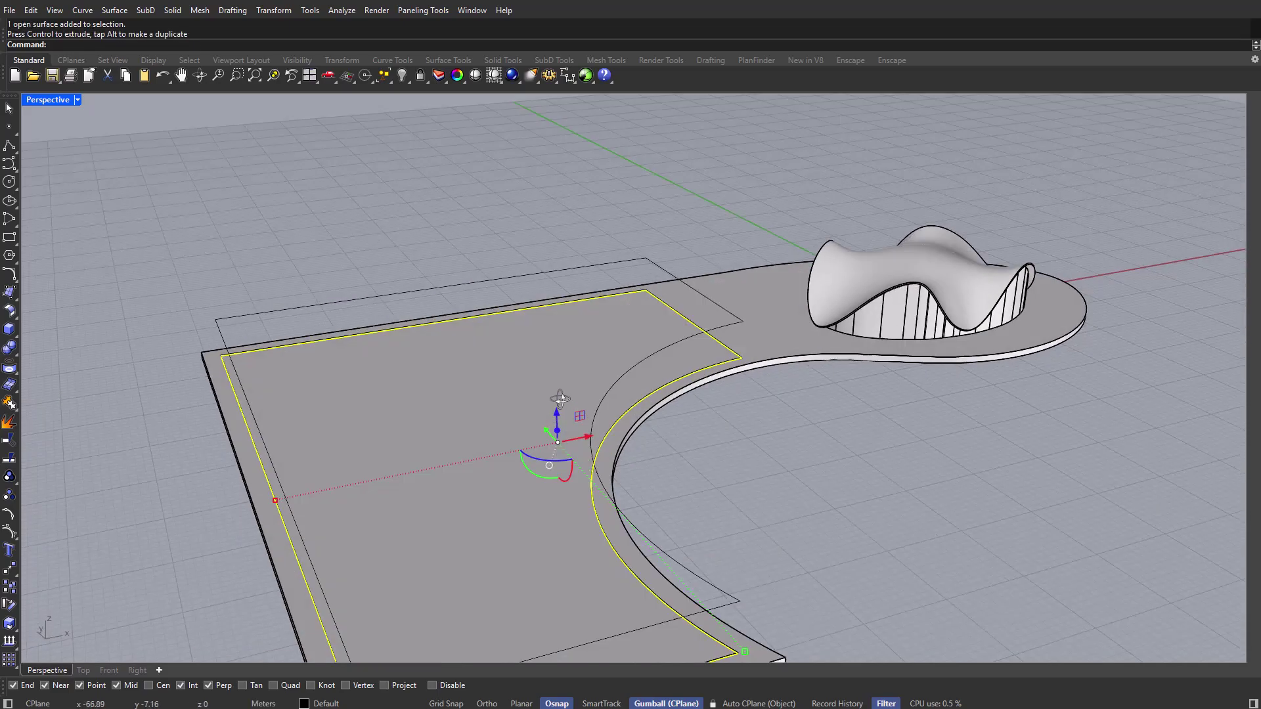
scroll(643, 366, "up", 3)
Offset the slab's closed outline curve outward by 0.5 m.
left_click(645, 377)
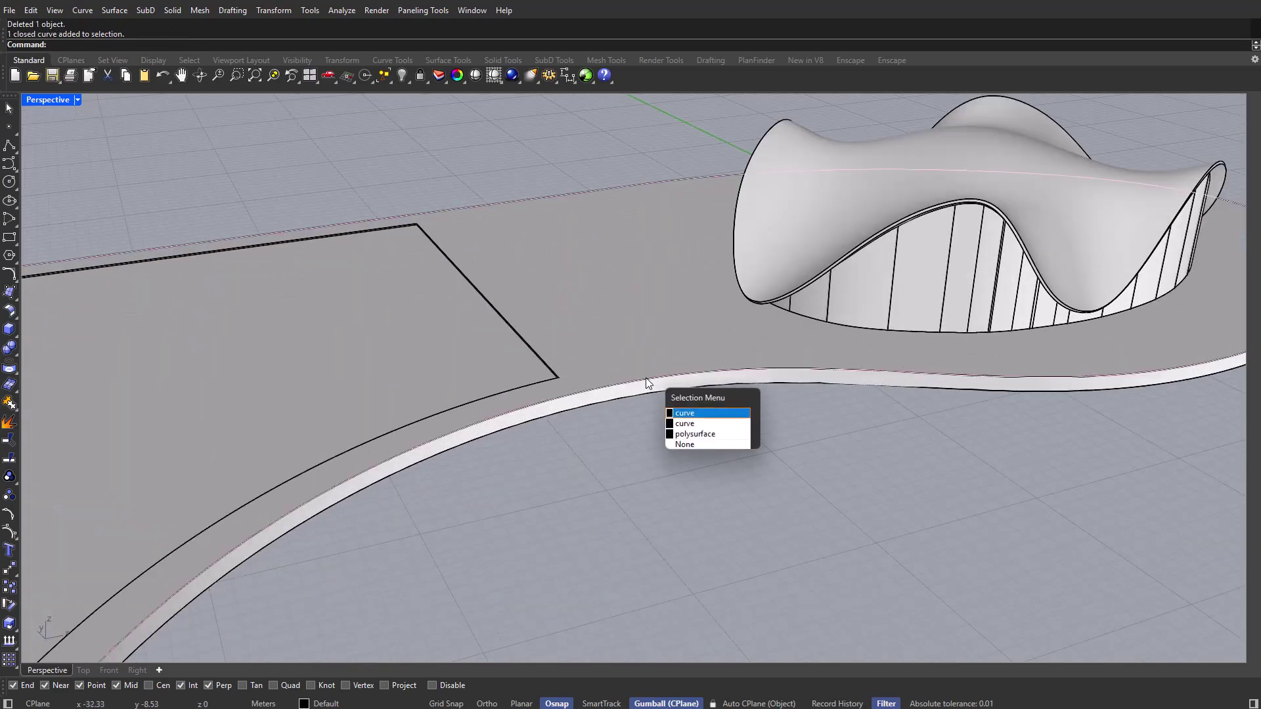
left_click(664, 412)
scroll(643, 380, "down", 5)
scroll(642, 407, "down", 3)
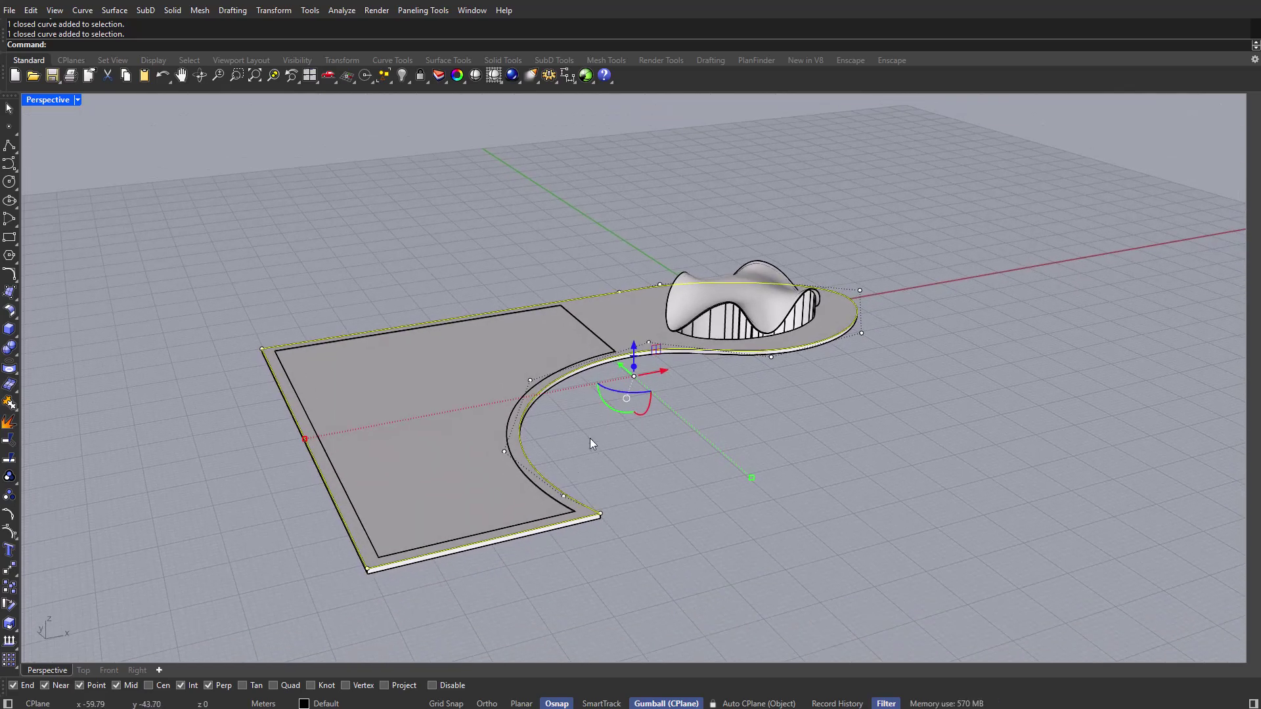
key("Return")
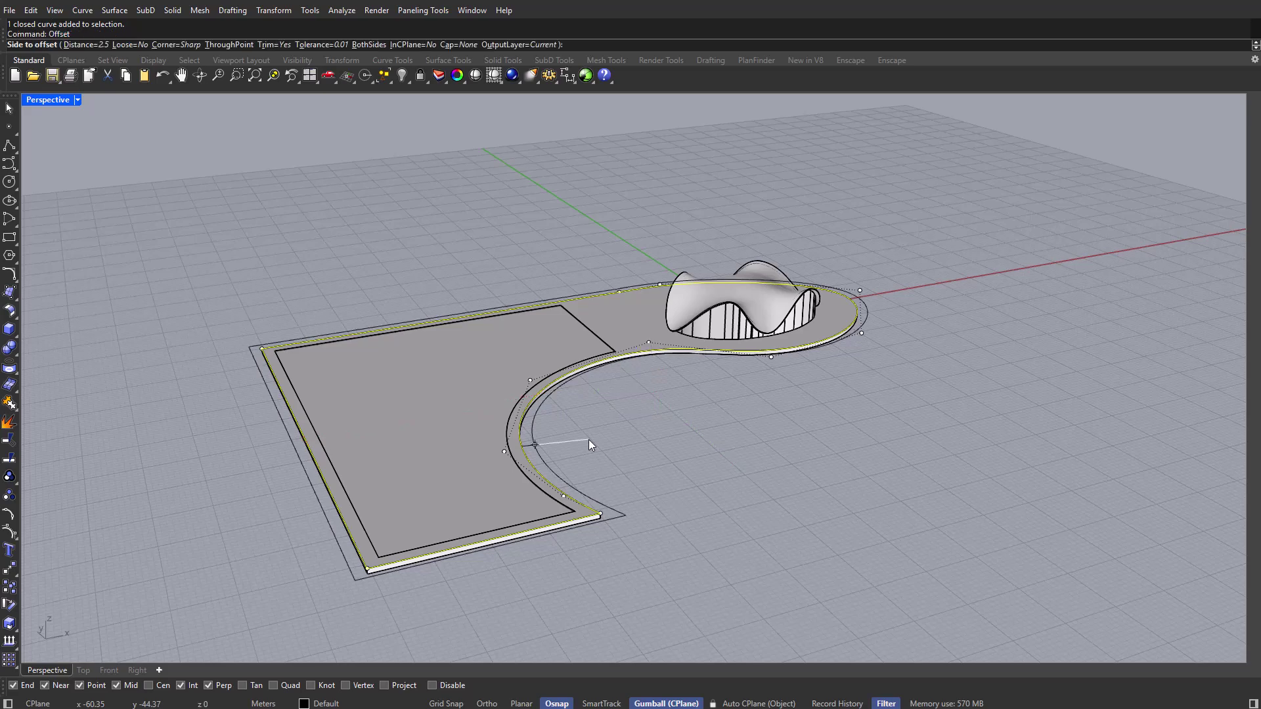
right_click_drag(617, 461, 620, 493)
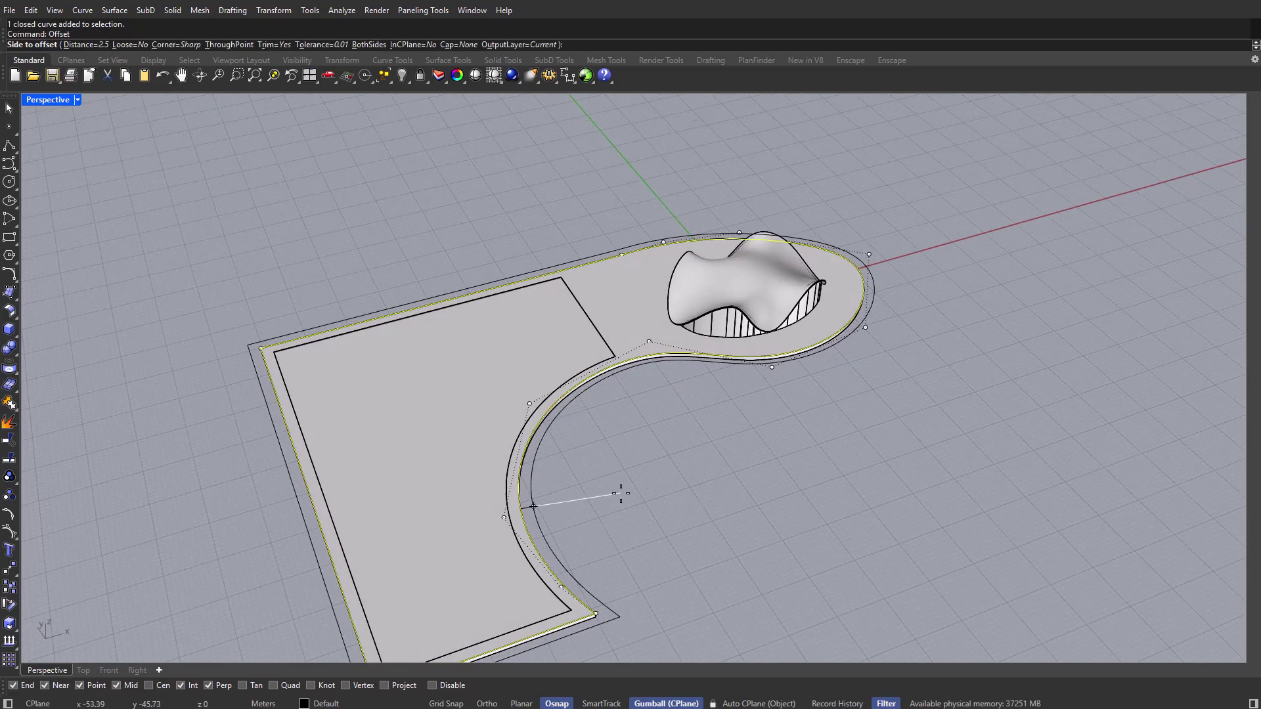
type("0.3")
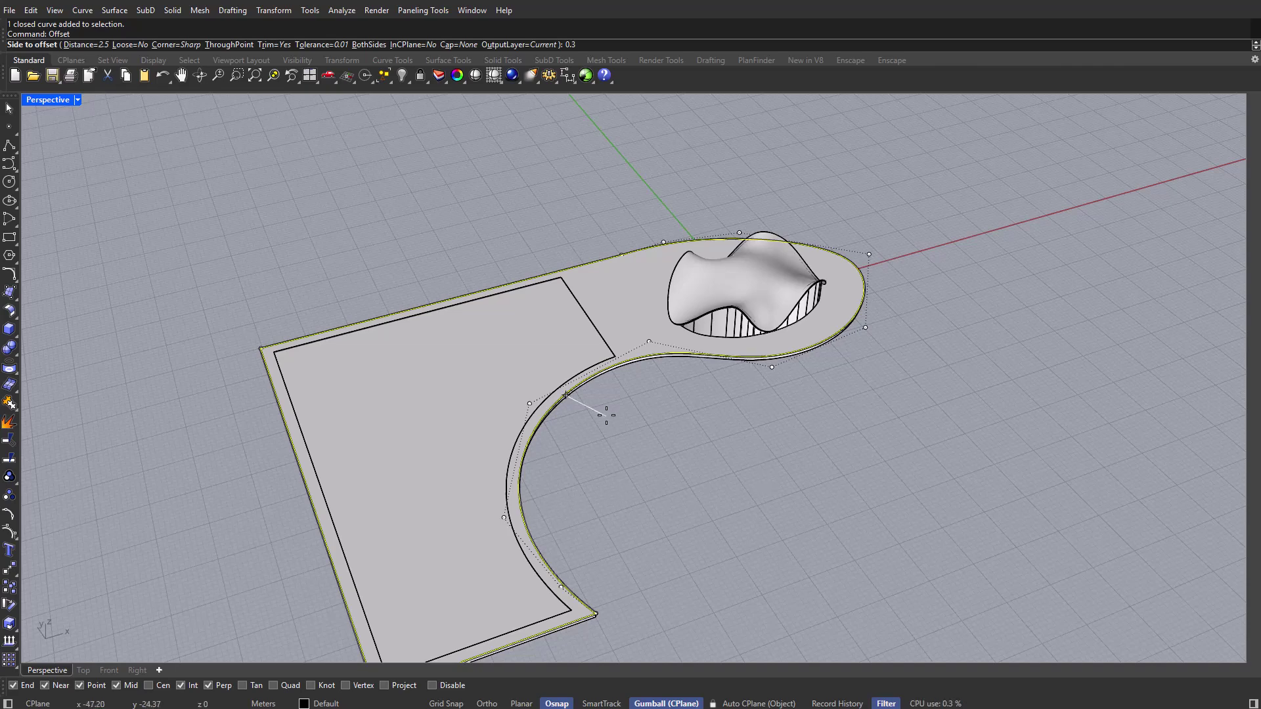
scroll(603, 414, "up", 5)
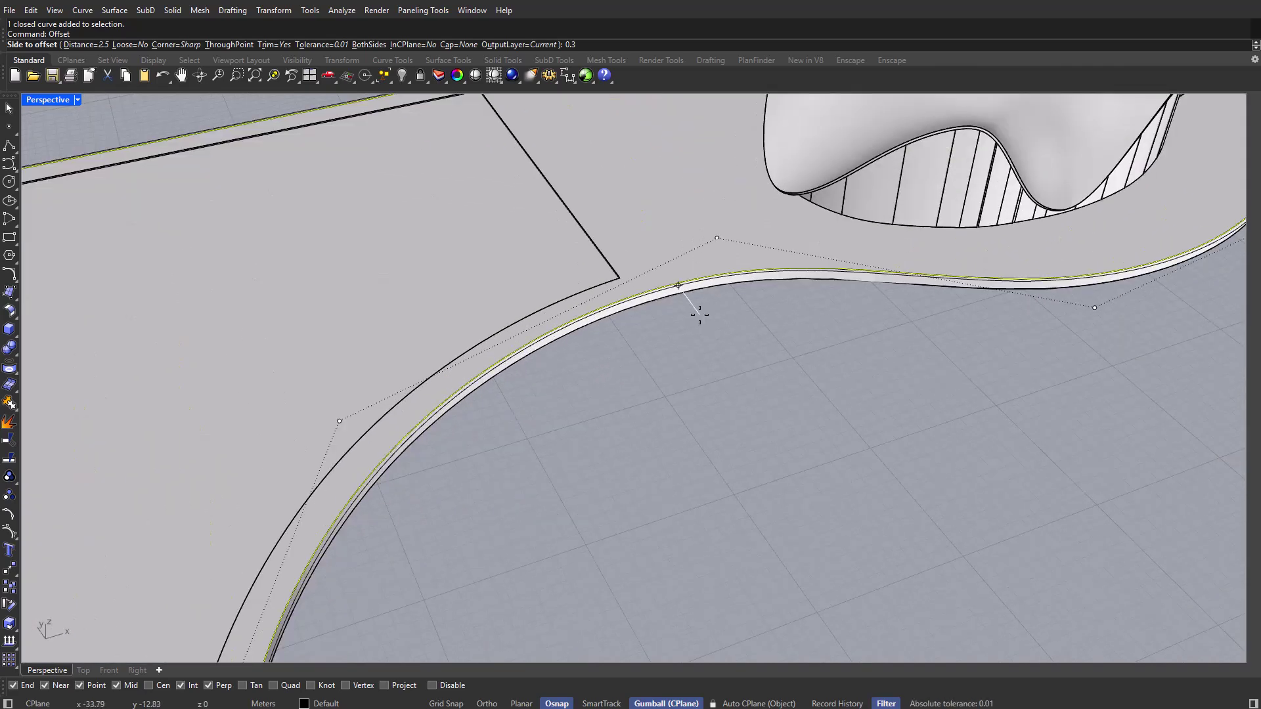
key("BackSpace")
type("5")
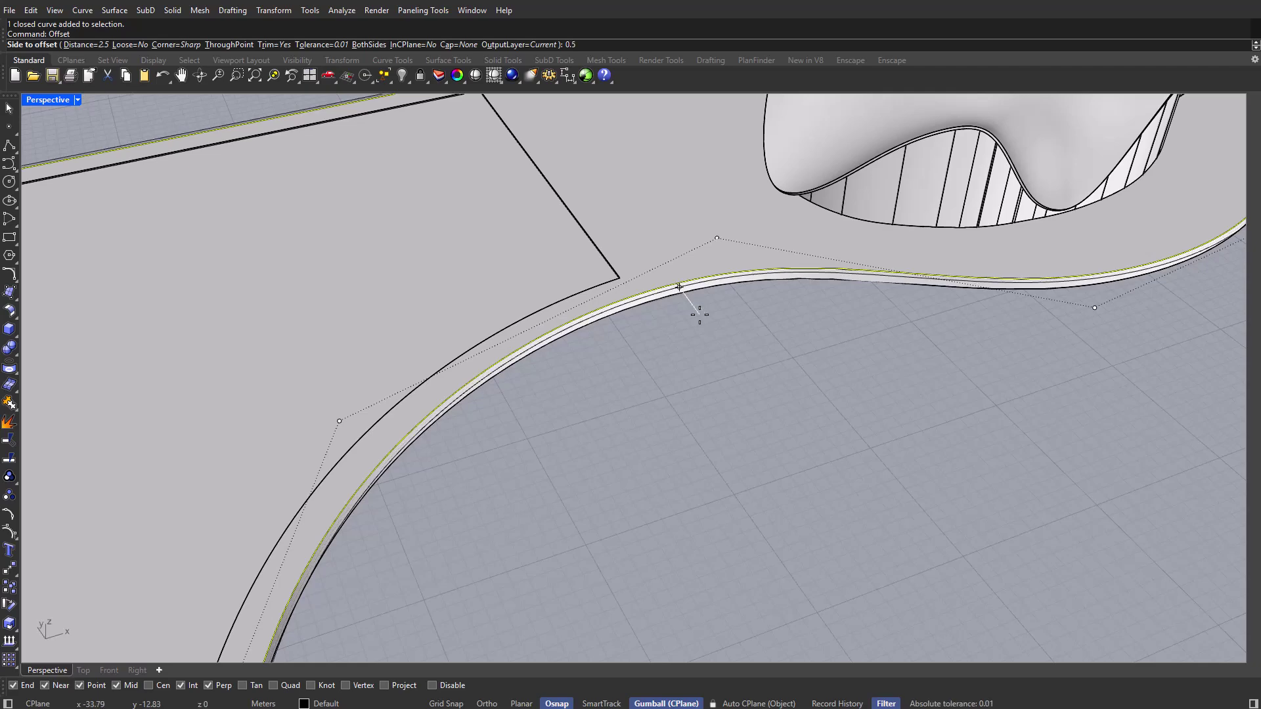
key("Return")
left_click(749, 417)
Isolate the slab outline and its offset curve, and create a planar surface from the outer curve.
left_click(658, 294)
key("Escape")
scroll(664, 311, "down", 5)
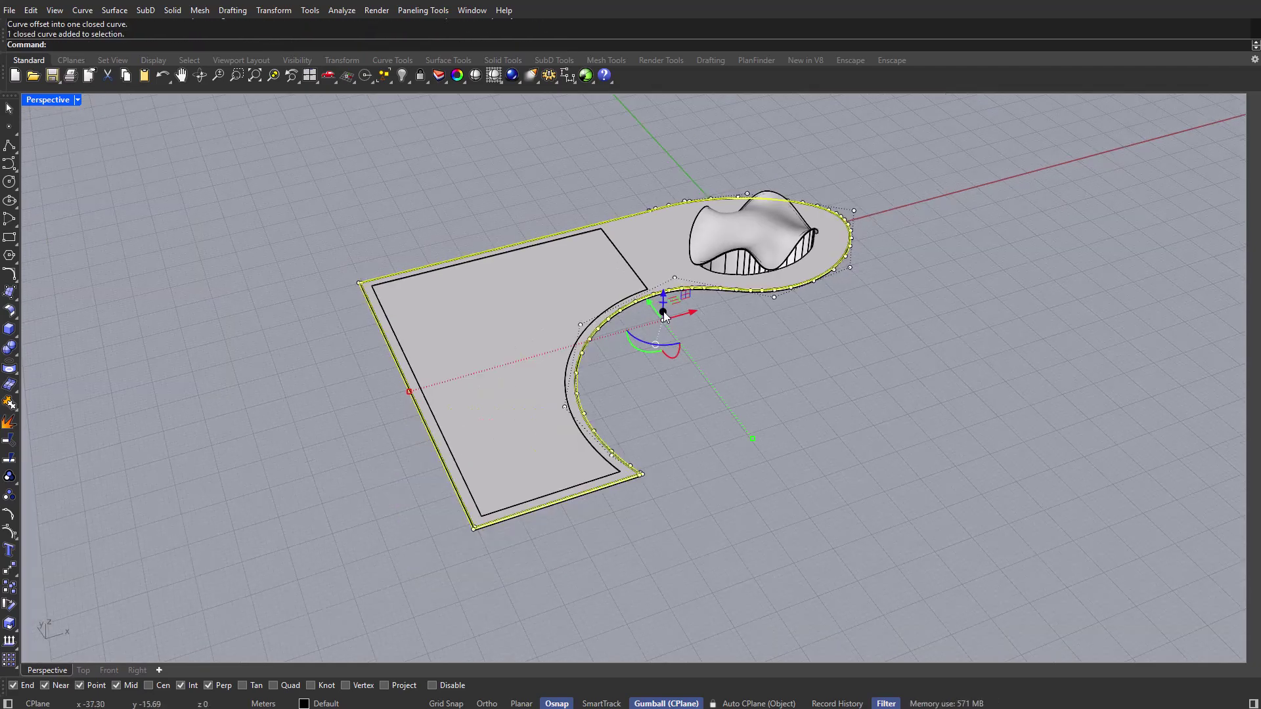
left_click(653, 294)
key("ctrl+shift+h")
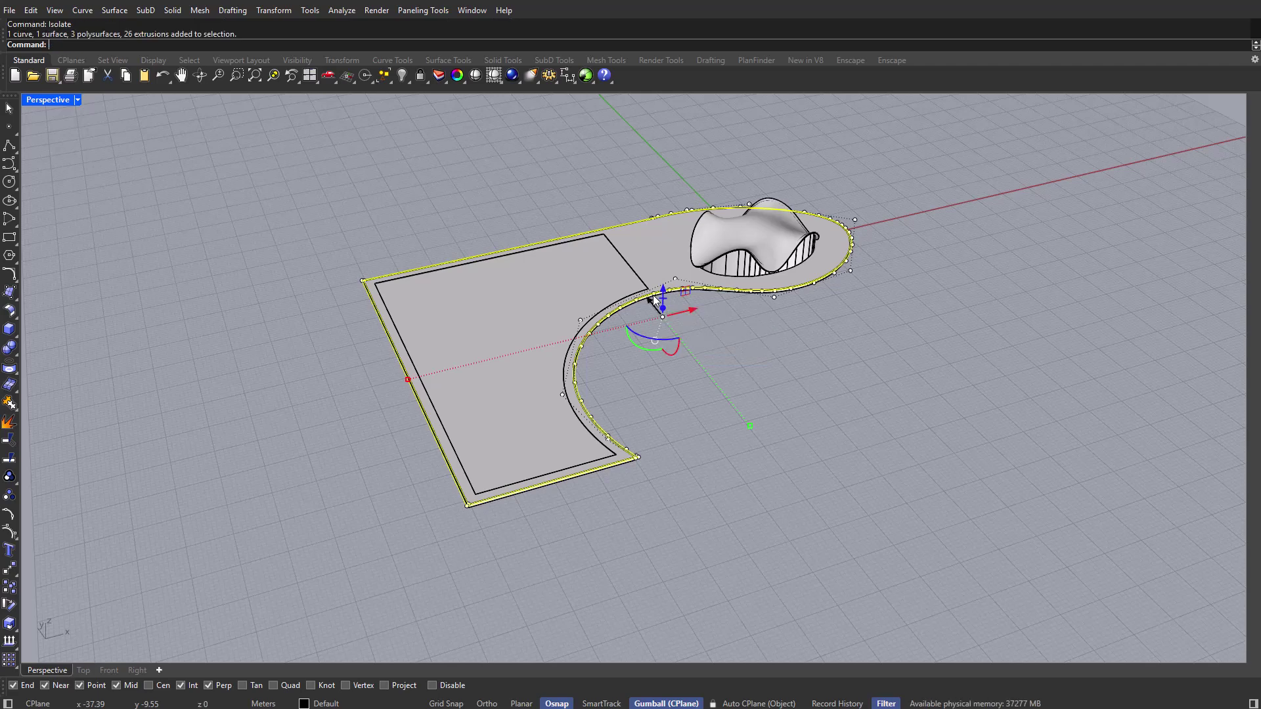
scroll(661, 281, "up", 6)
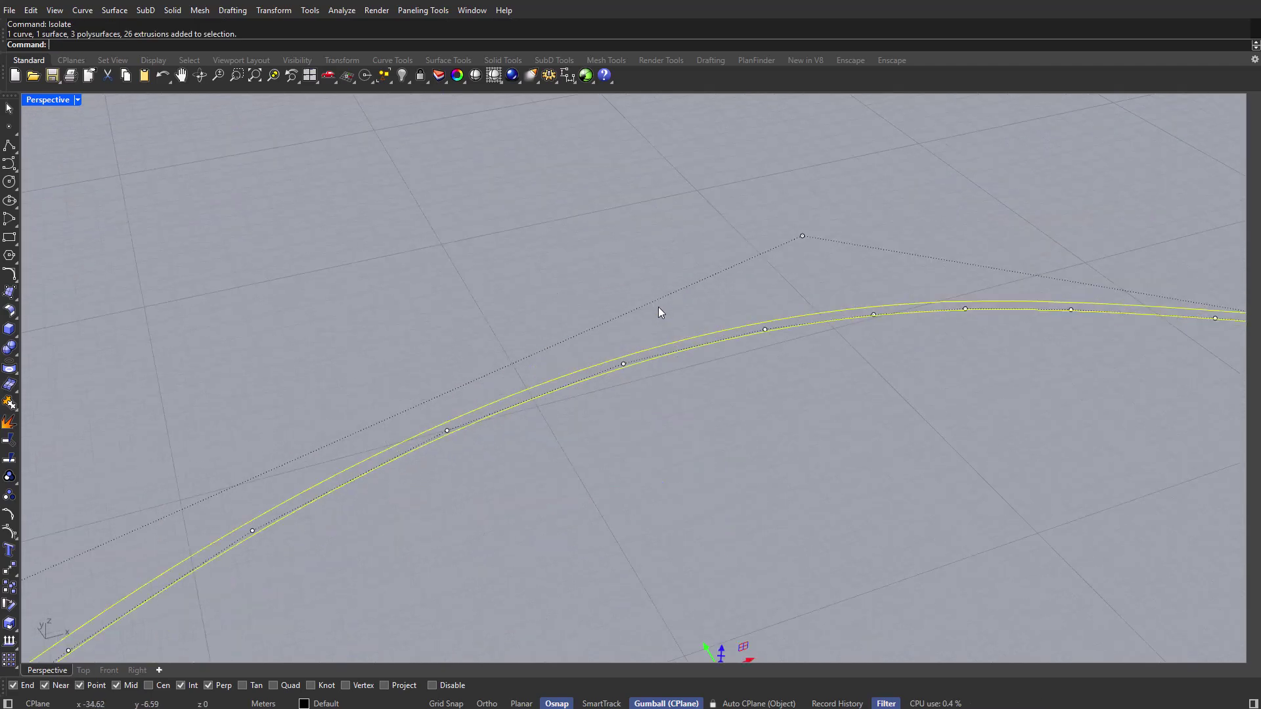
left_click(697, 348)
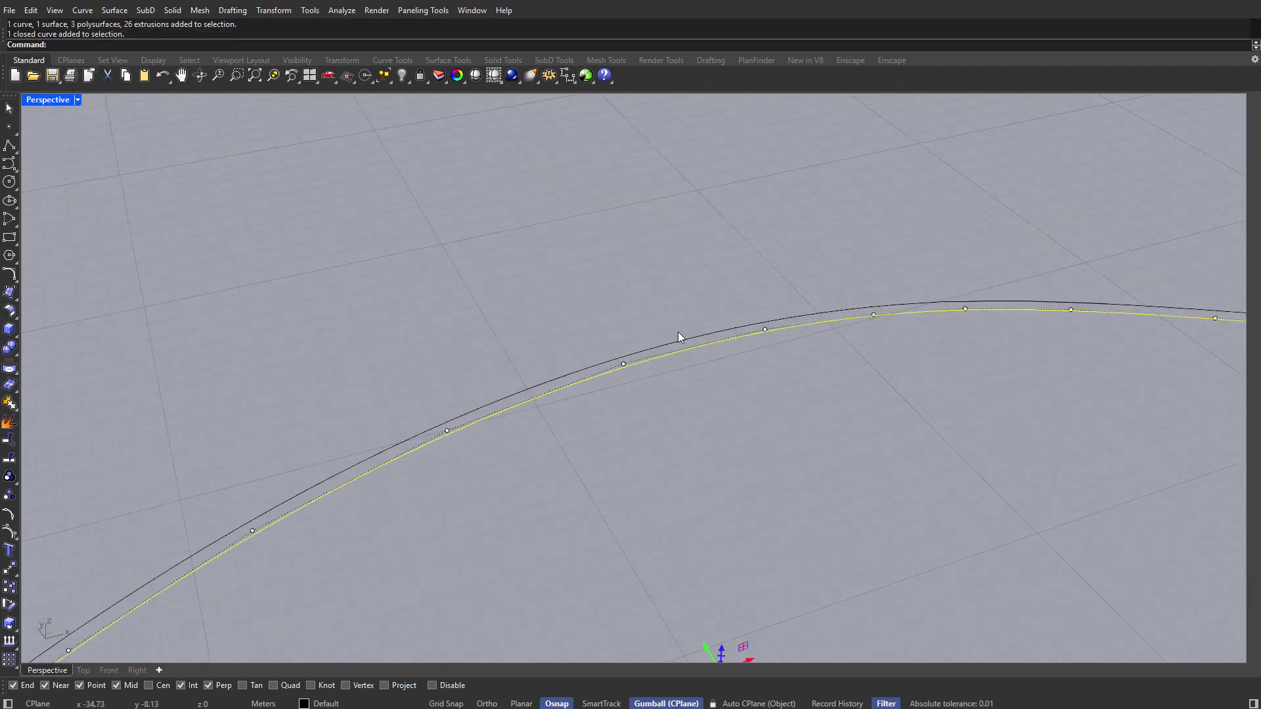
key("Return")
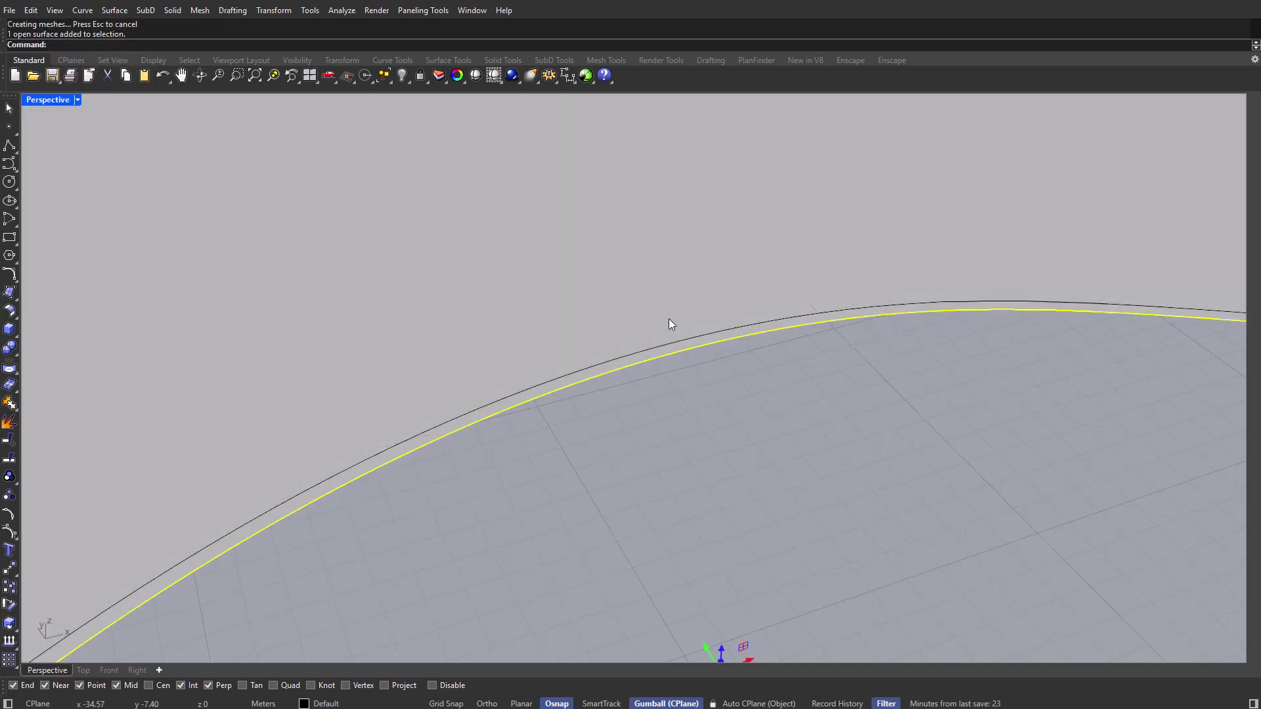
Split the planar surface with the inner outline curve and delete the large inner piece, keeping the thin border strip.
key("Return")
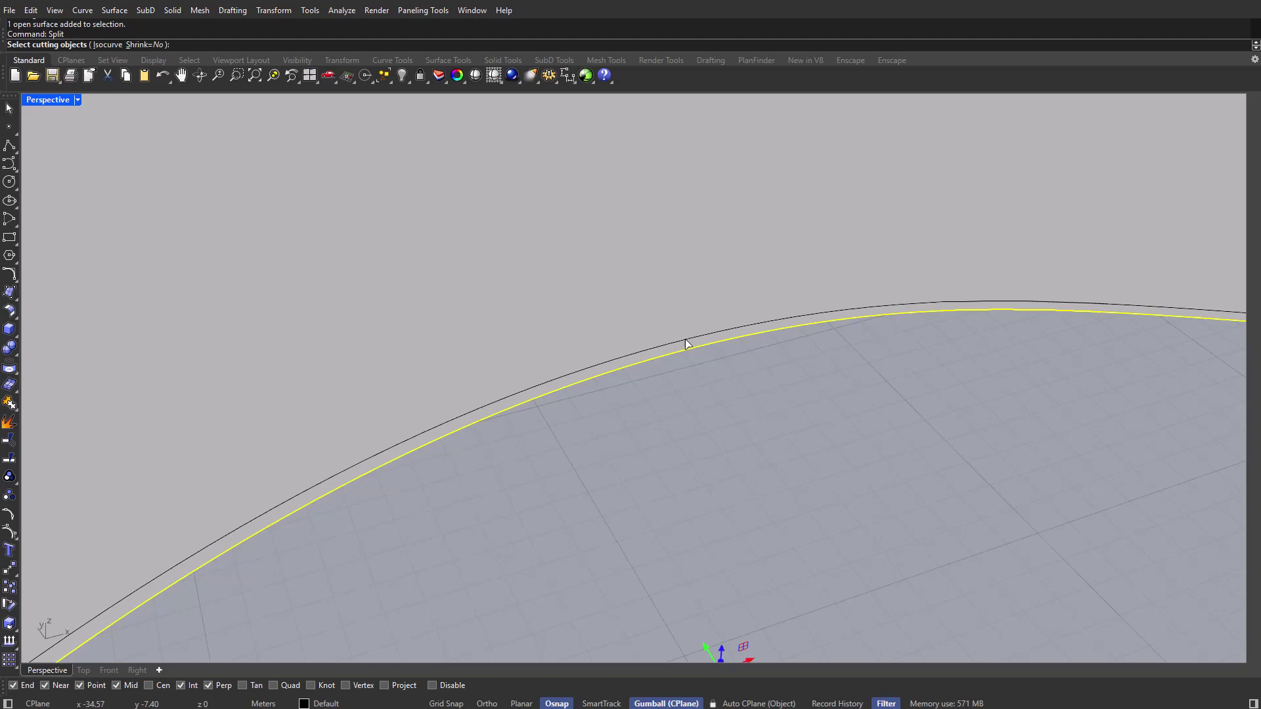
left_click(685, 340)
scroll(633, 325, "down", 5)
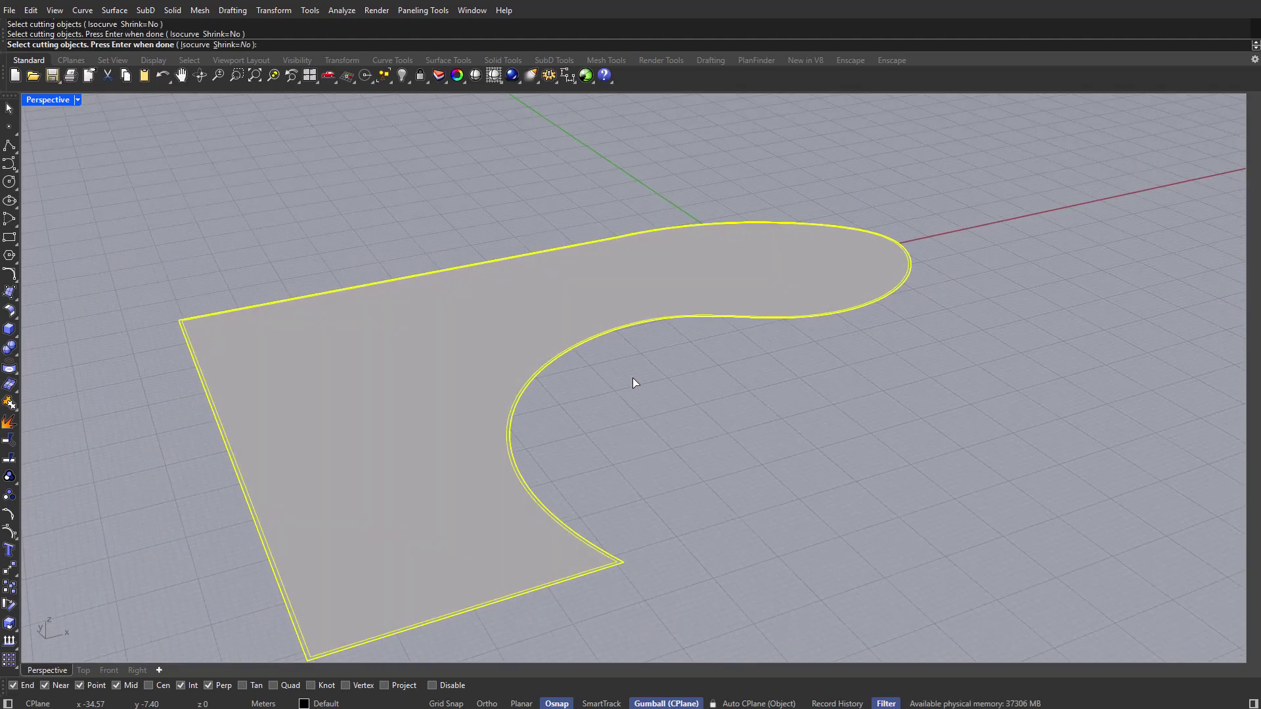
key("Return")
left_click(510, 325)
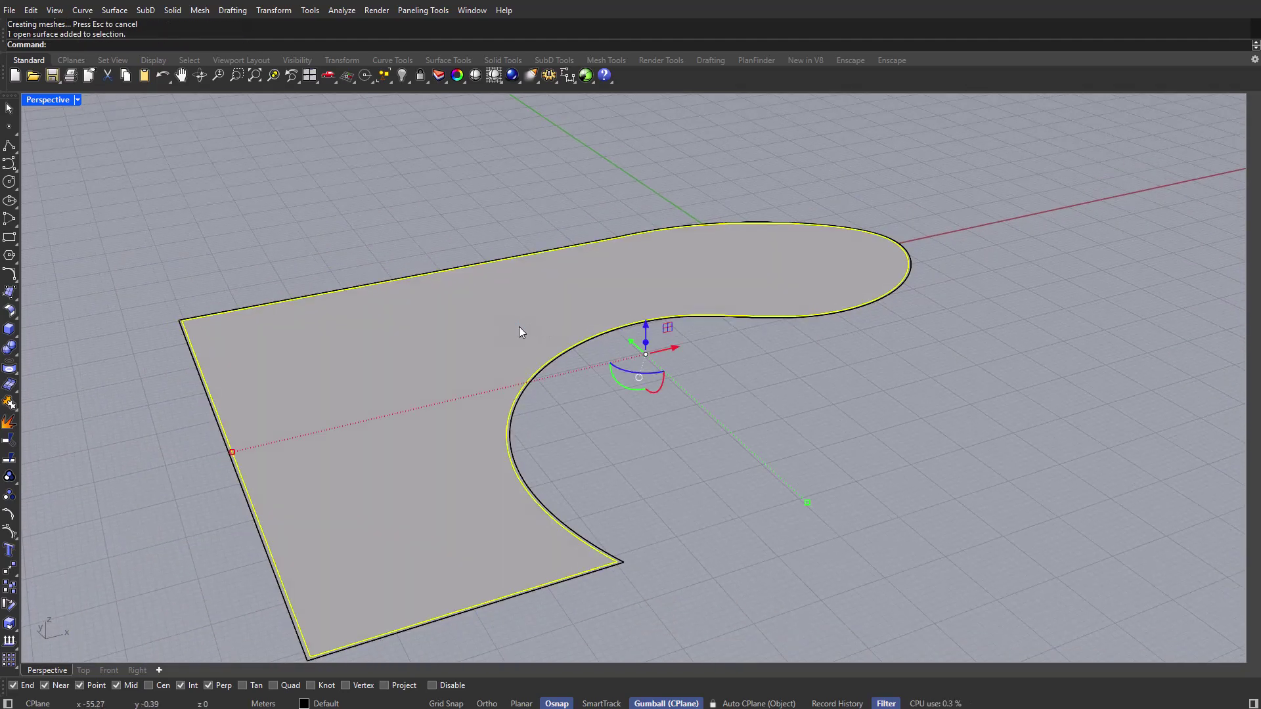
key("Delete")
Show all hidden objects and extrude the thin border strip downward along the slab's edge.
key("ctrl+a")
right_click_drag(684, 402, 640, 341)
scroll(633, 332, "up", 3)
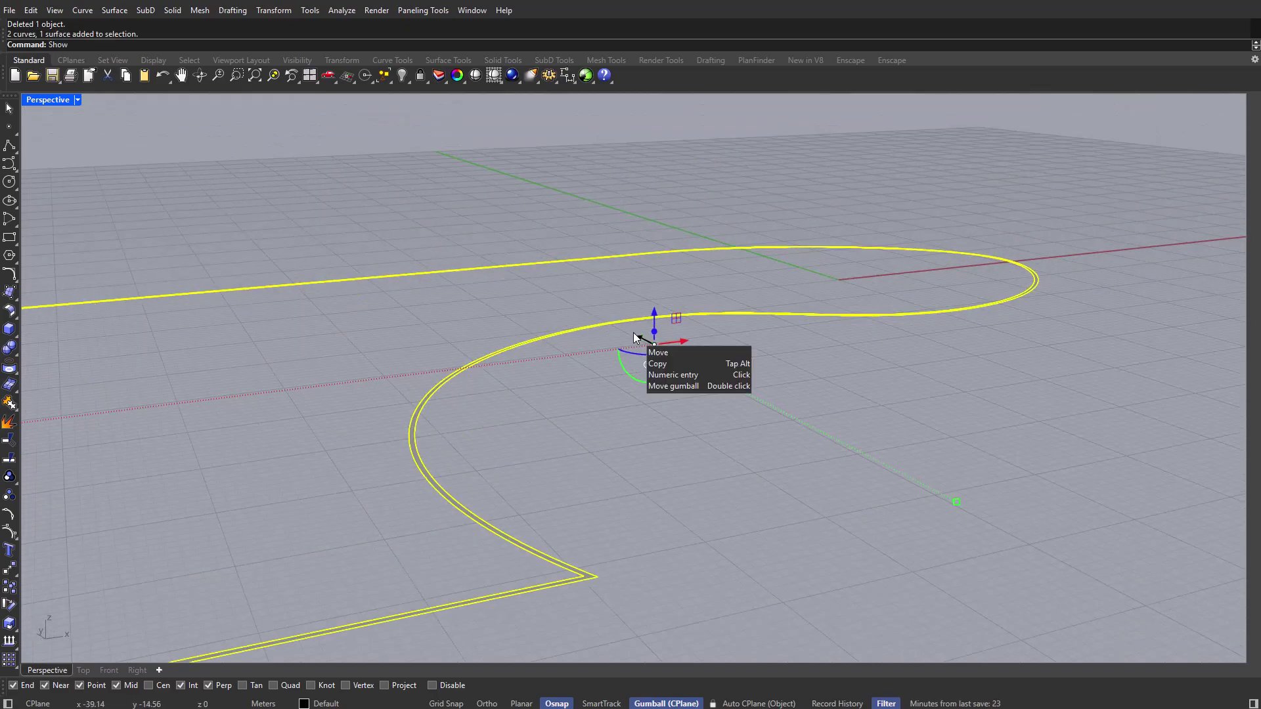
type("Show")
key("Return")
scroll(648, 332, "up", 5)
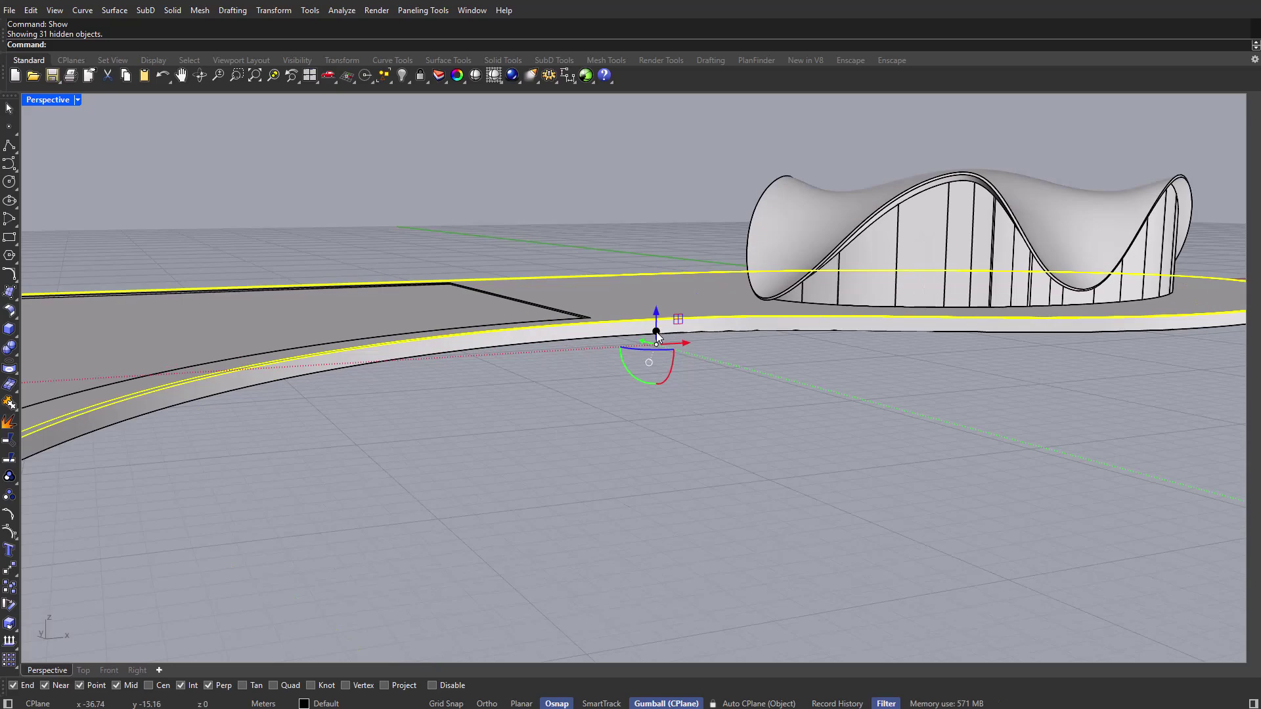
left_click_drag(657, 333, 592, 337)
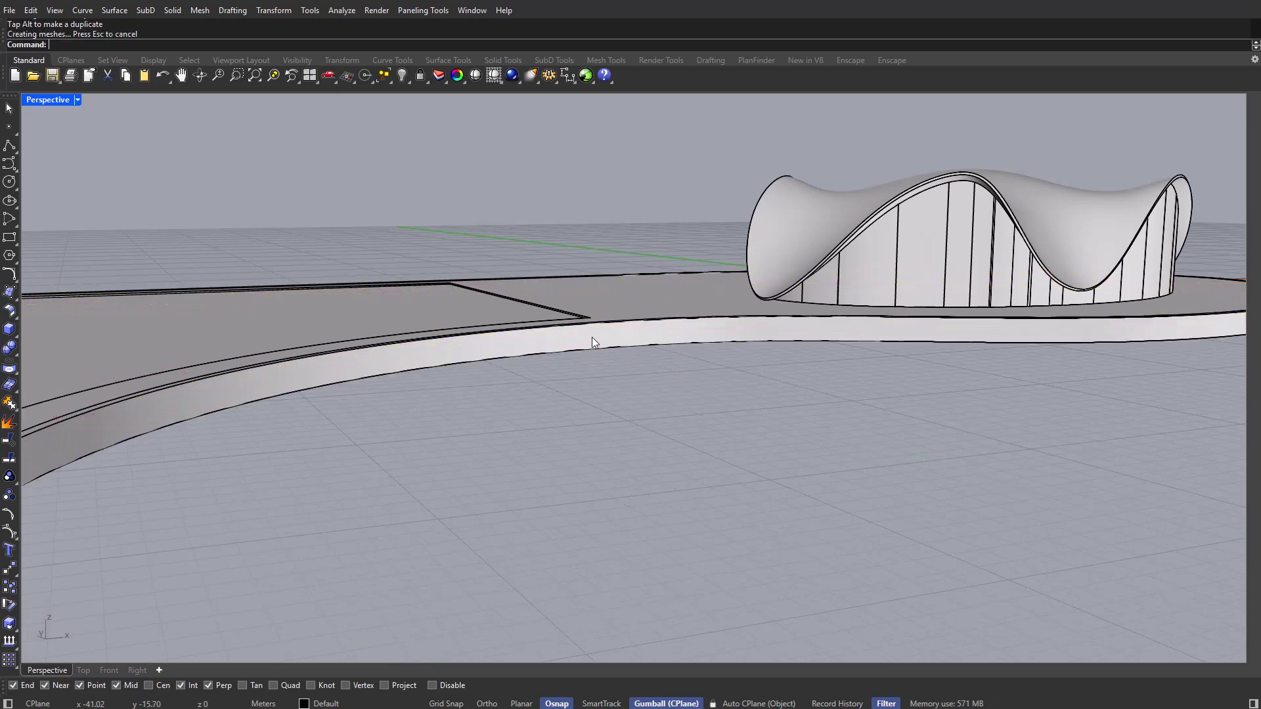
Undo the last move of the extruded border and shift it vertically again to set its height against the slab's edge.
scroll(592, 337, "up", 5)
left_click(625, 362)
key("ctrl+z")
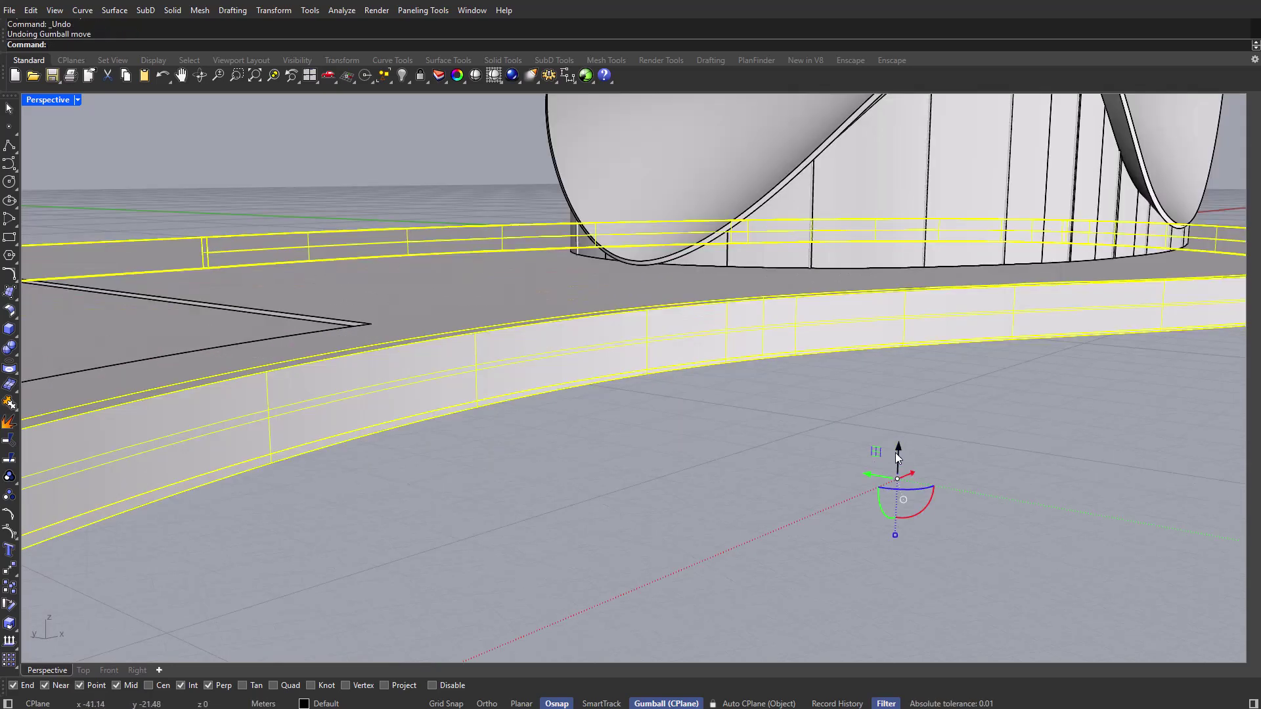
left_click_drag(897, 453, 810, 425)
right_click_drag(810, 425, 571, 352)
scroll(571, 352, "down", 8)
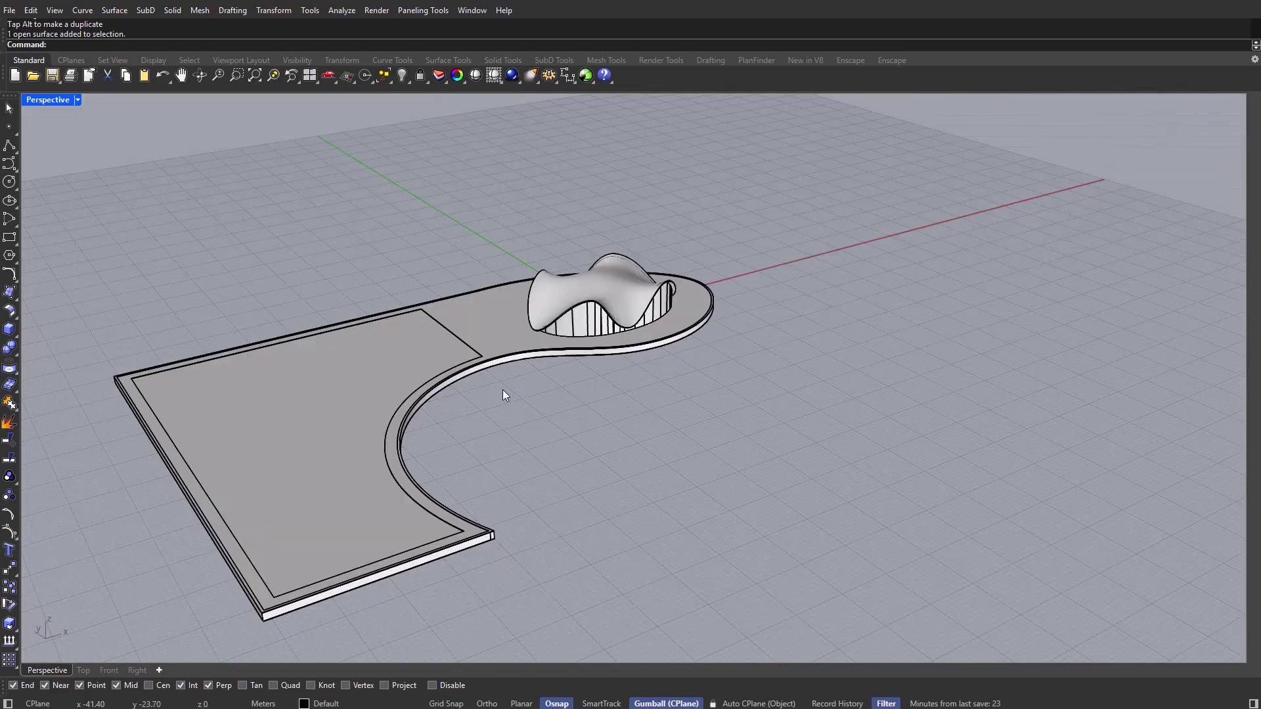
Draw a large rectangular ground plane surrounding the slab and the pavilion.
right_click_drag(534, 392, 591, 387)
scroll(552, 422, "down", 5)
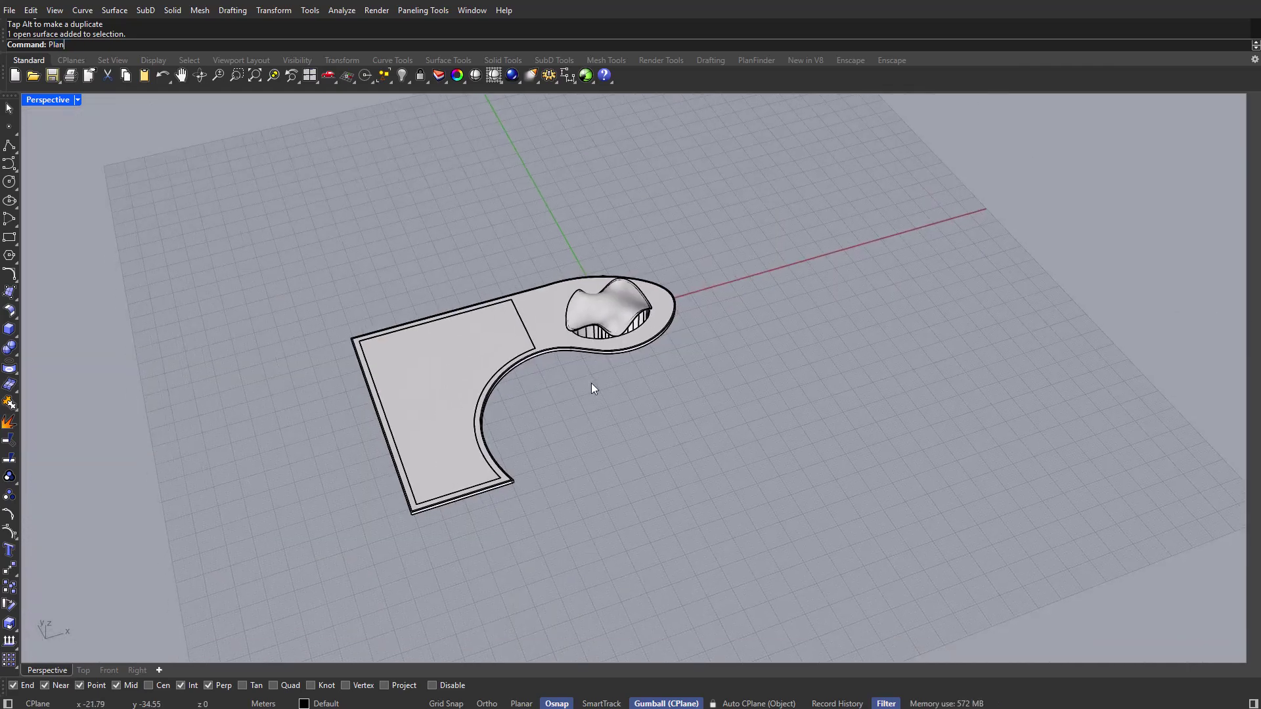
type("e")
key("Return")
scroll(591, 387, "down", 4)
left_click(413, 551)
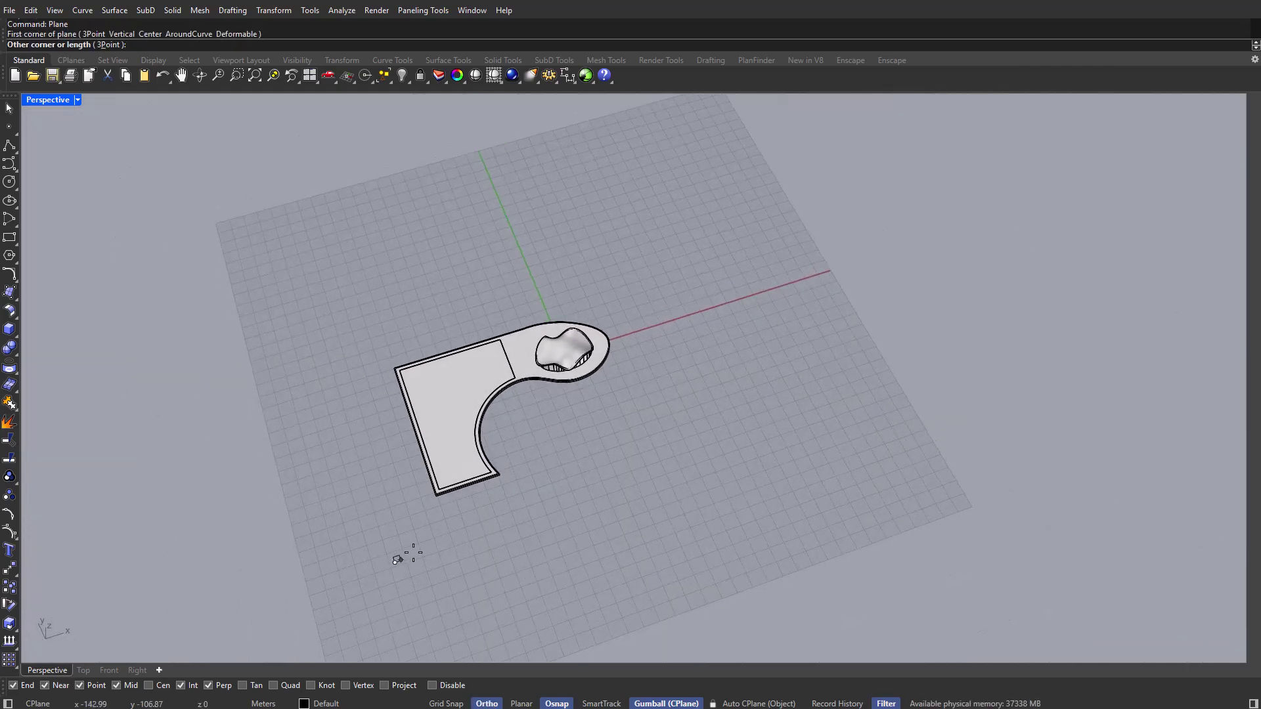
left_click(723, 211)
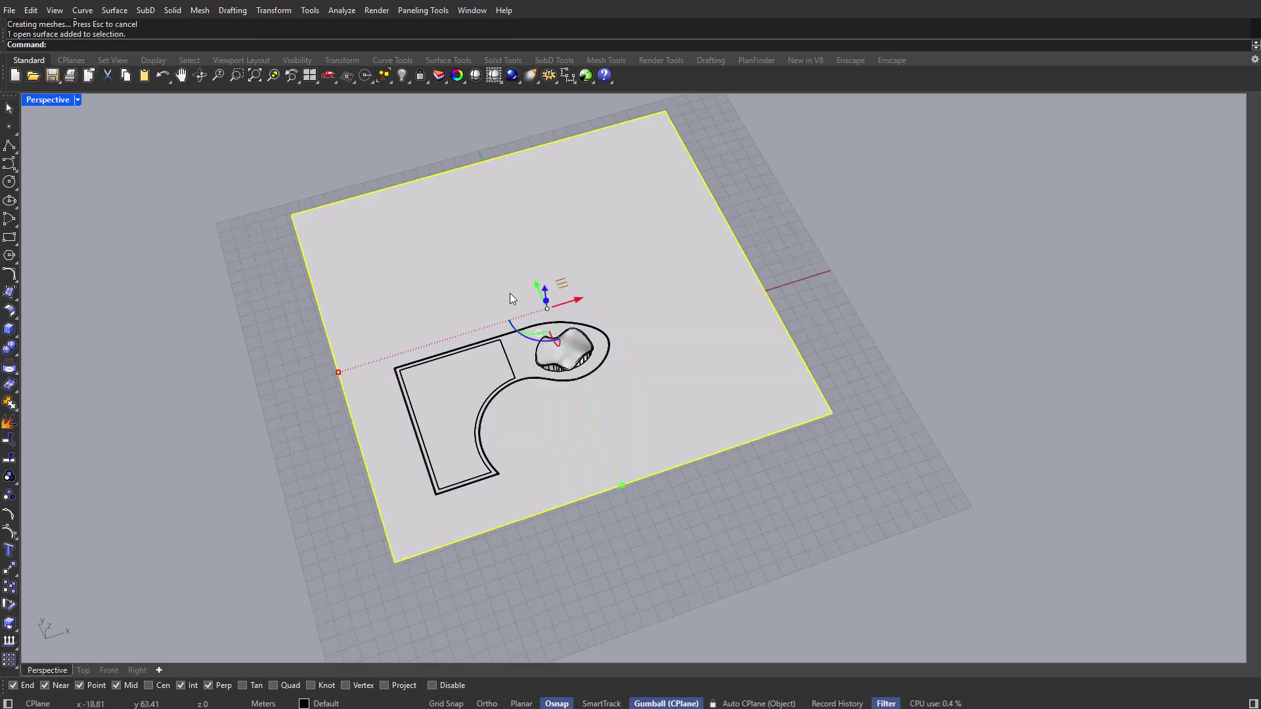
Lower the ground plane slightly so that the slab's side edge stands above it.
scroll(509, 299, "up", 3)
right_click_drag(486, 384, 605, 411)
scroll(605, 411, "up", 3)
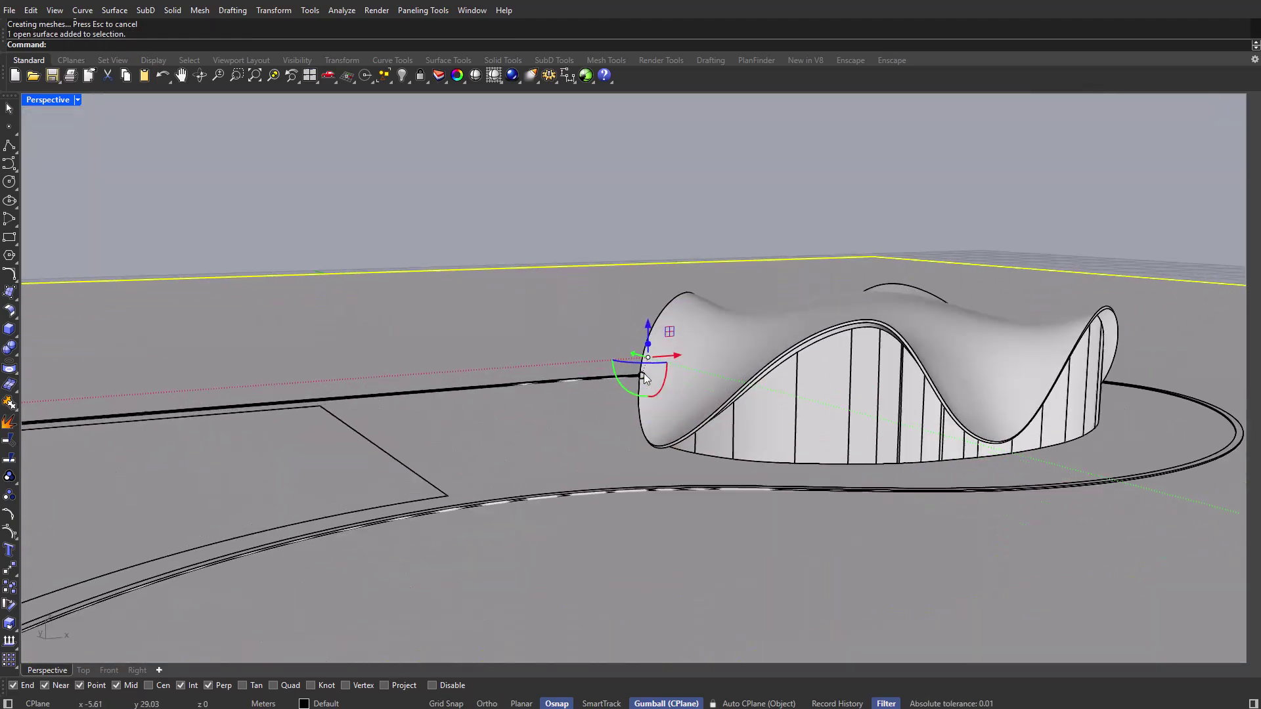
left_click_drag(647, 328, 647, 343)
key("Escape")
scroll(525, 427, "down", 3)
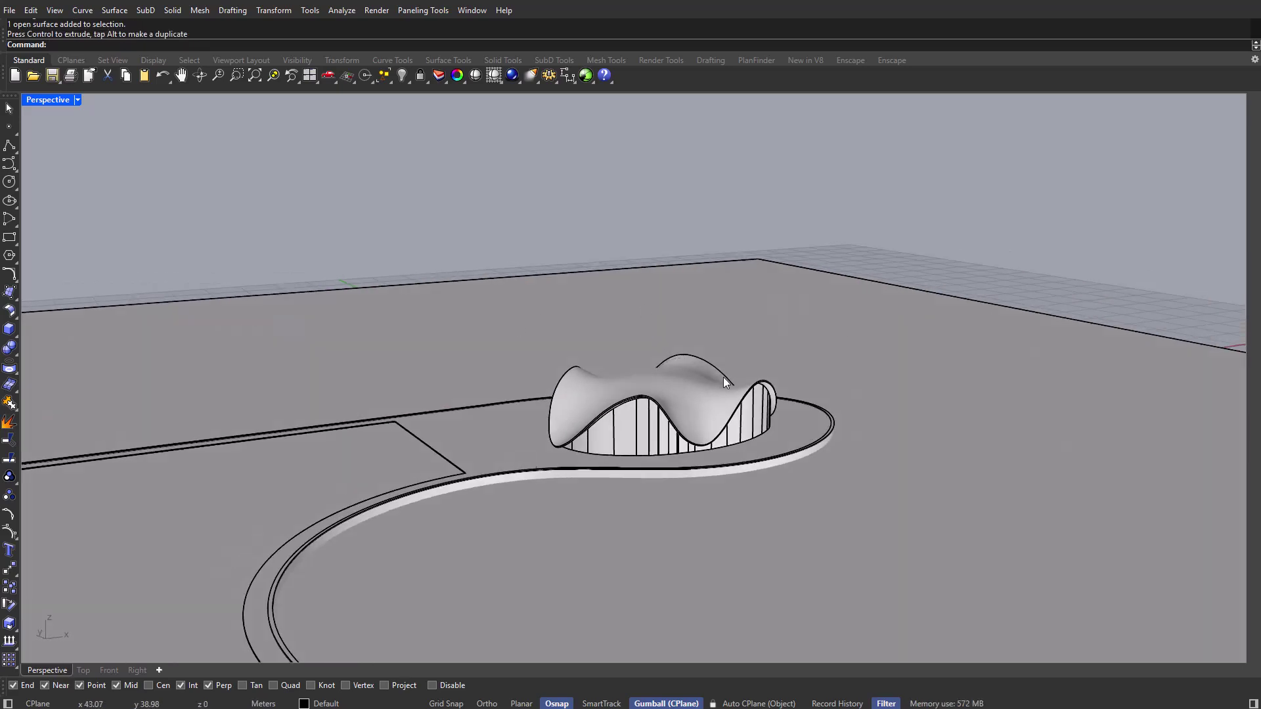
right_click_drag(723, 377, 556, 428)
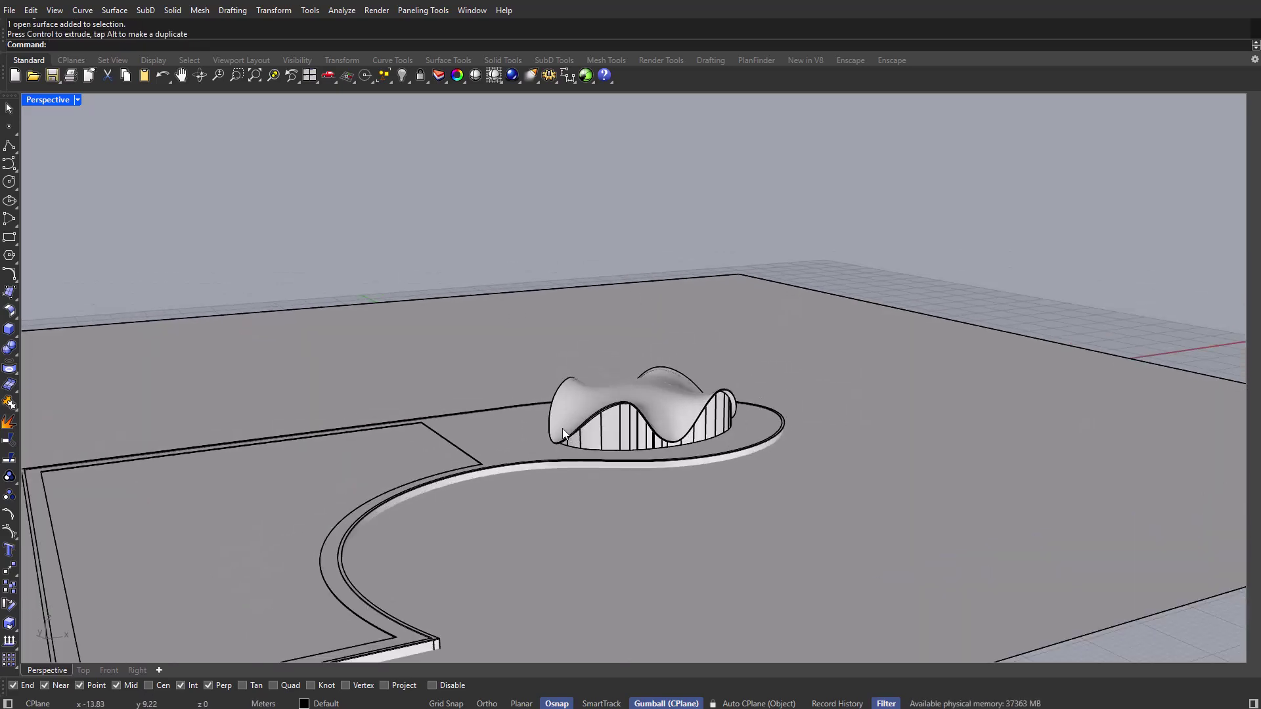
scroll(562, 428, "down", 4)
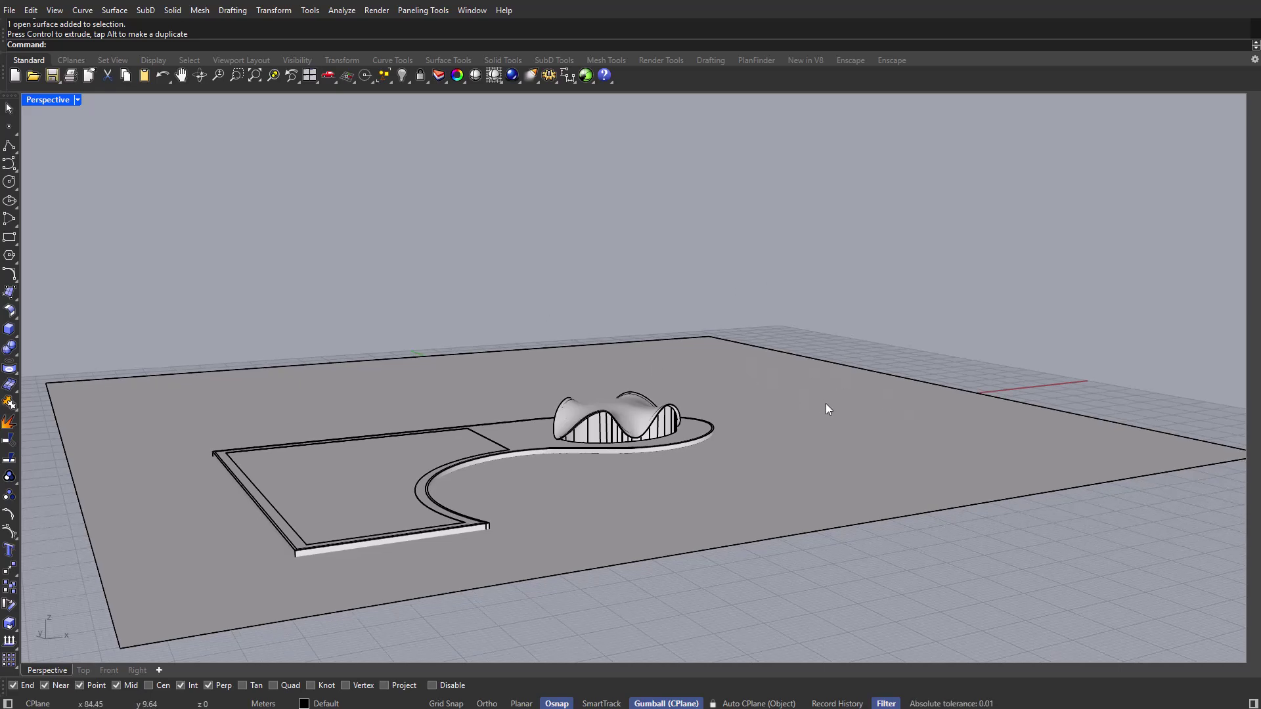
Draw a five-point interpolated curve in plan, sweeping around the pavilion from the ground plane's lower right to its upper left.
right_click_drag(826, 403, 503, 309)
scroll(675, 435, "up", 3)
double_click(31, 100)
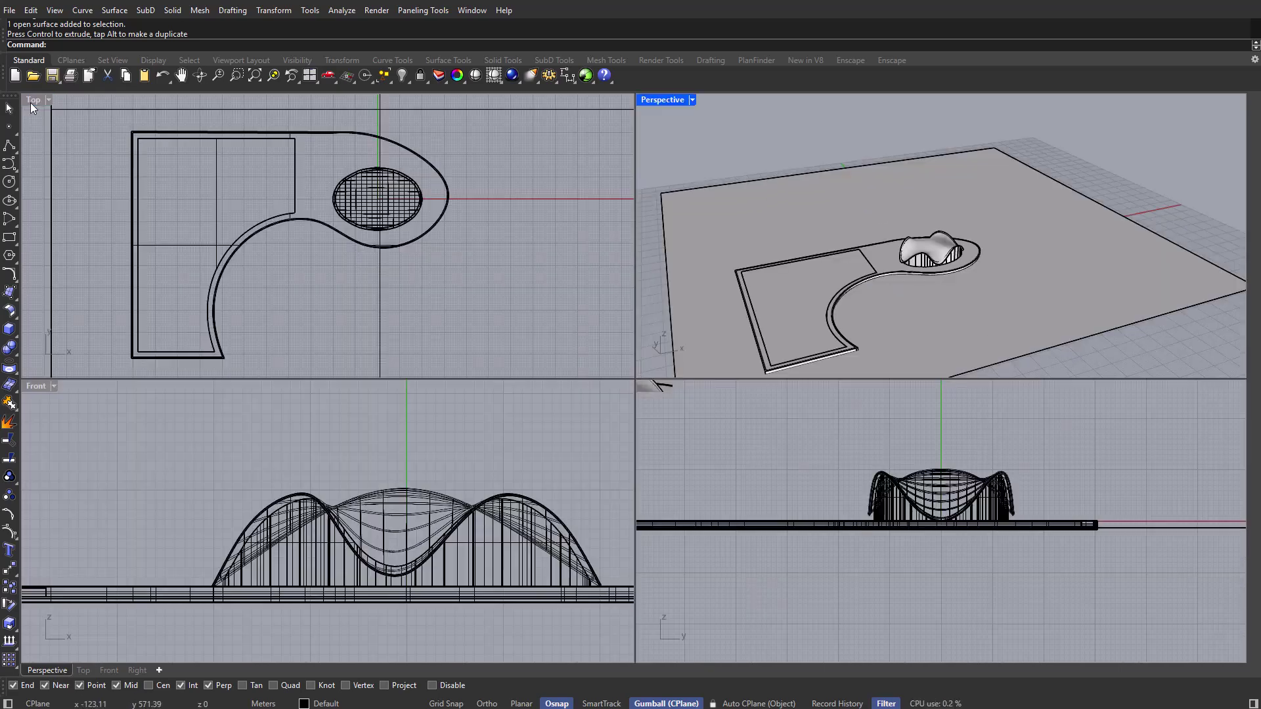
double_click(30, 100)
scroll(410, 363, "down", 5)
right_click_drag(620, 340, 599, 352)
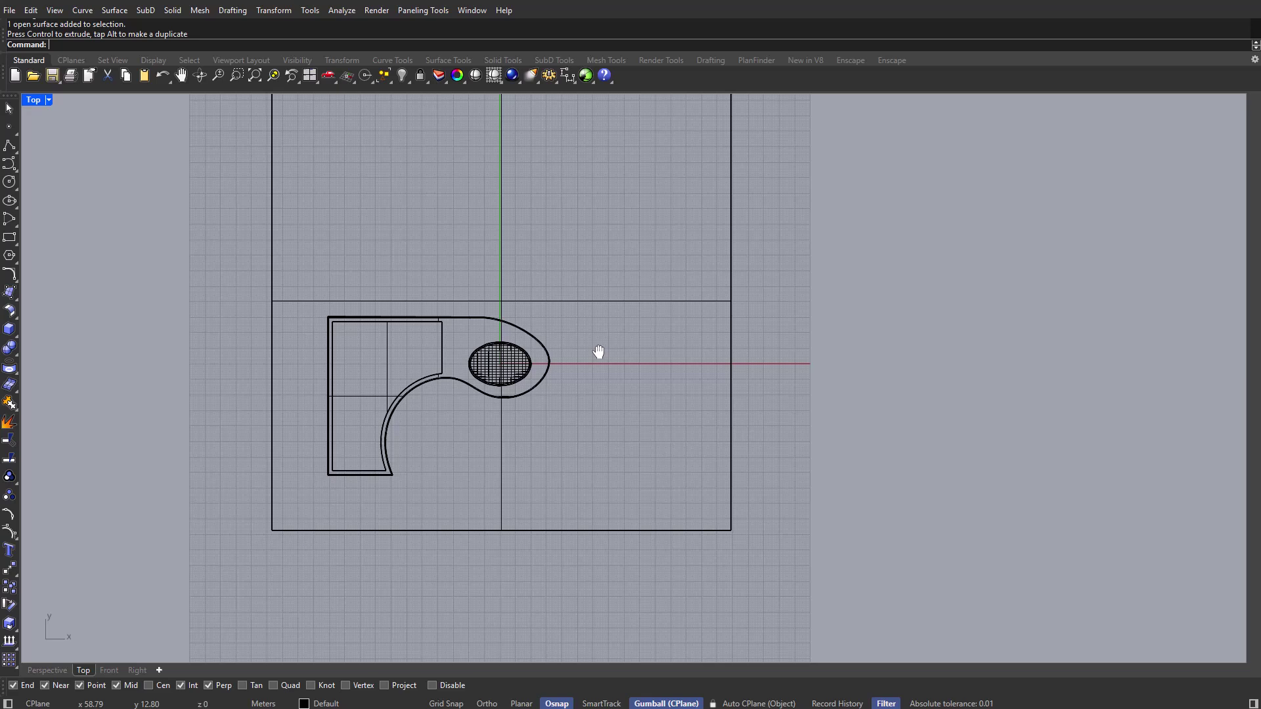
type("Plane")
key("Return")
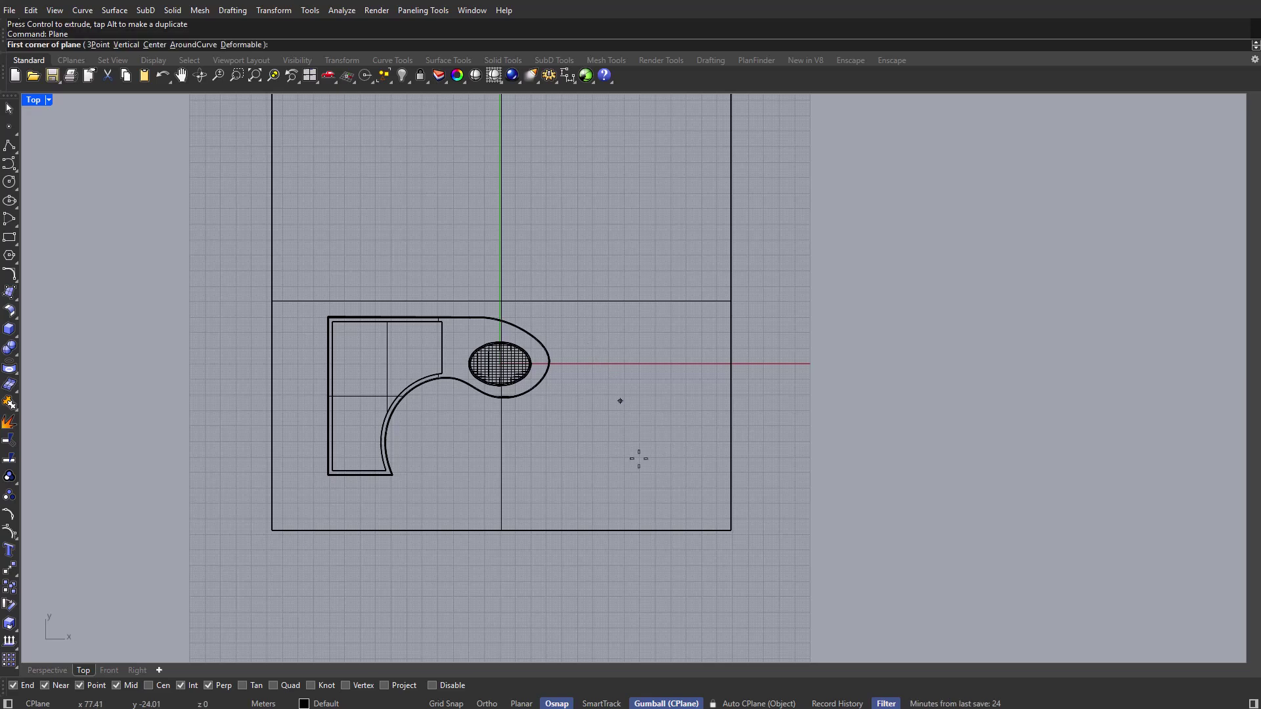
right_click_drag(639, 457, 723, 487)
left_click(20, 169)
left_click(52, 173)
left_click(719, 525)
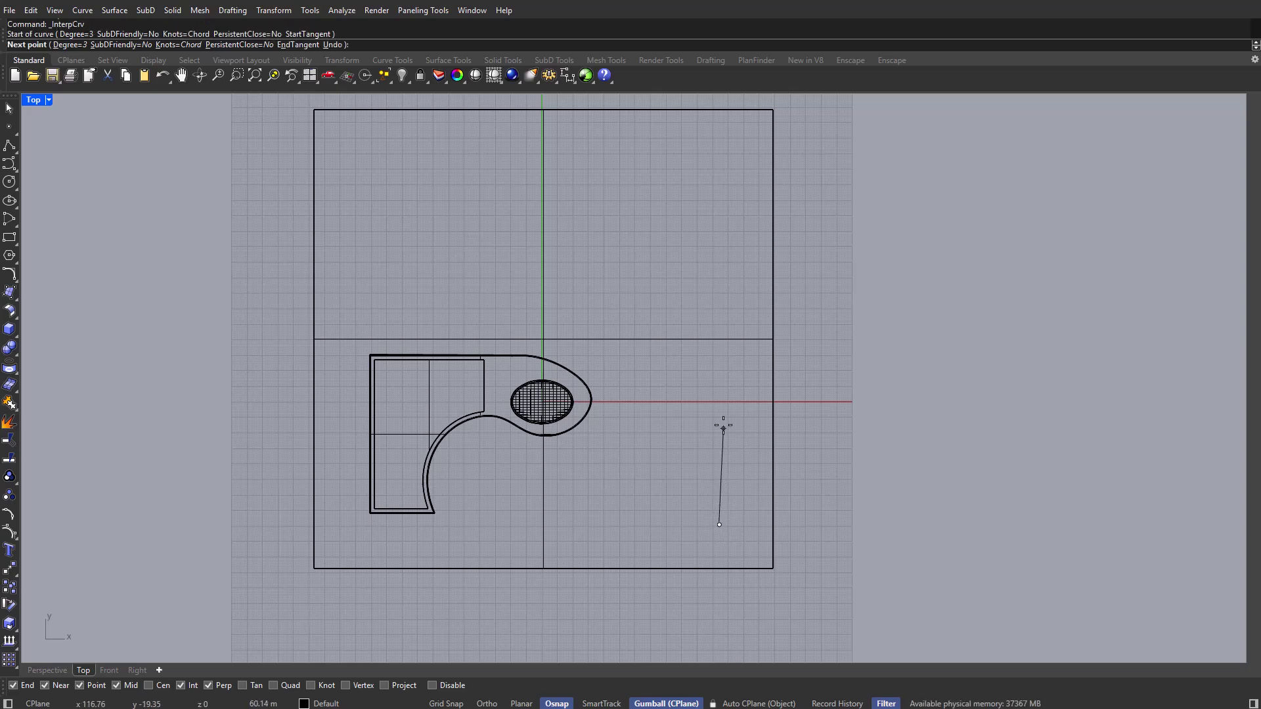
left_click(729, 320)
left_click(648, 238)
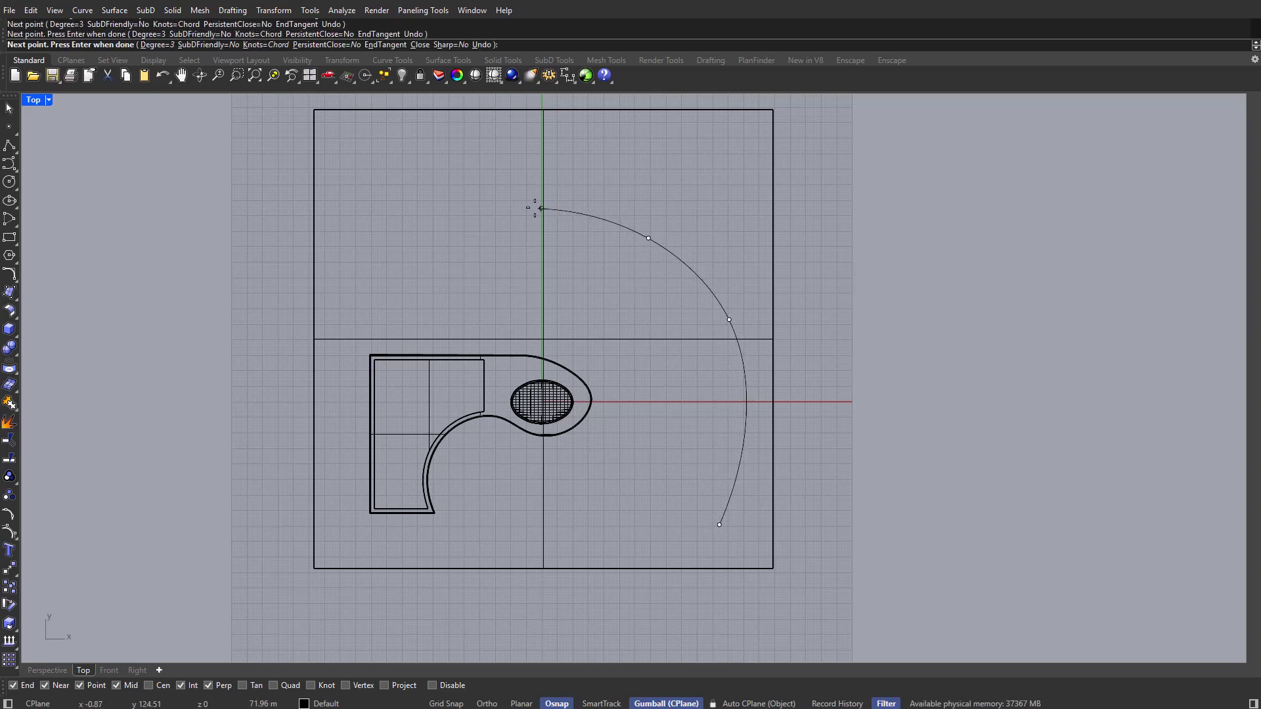
left_click(486, 202)
left_click(343, 227)
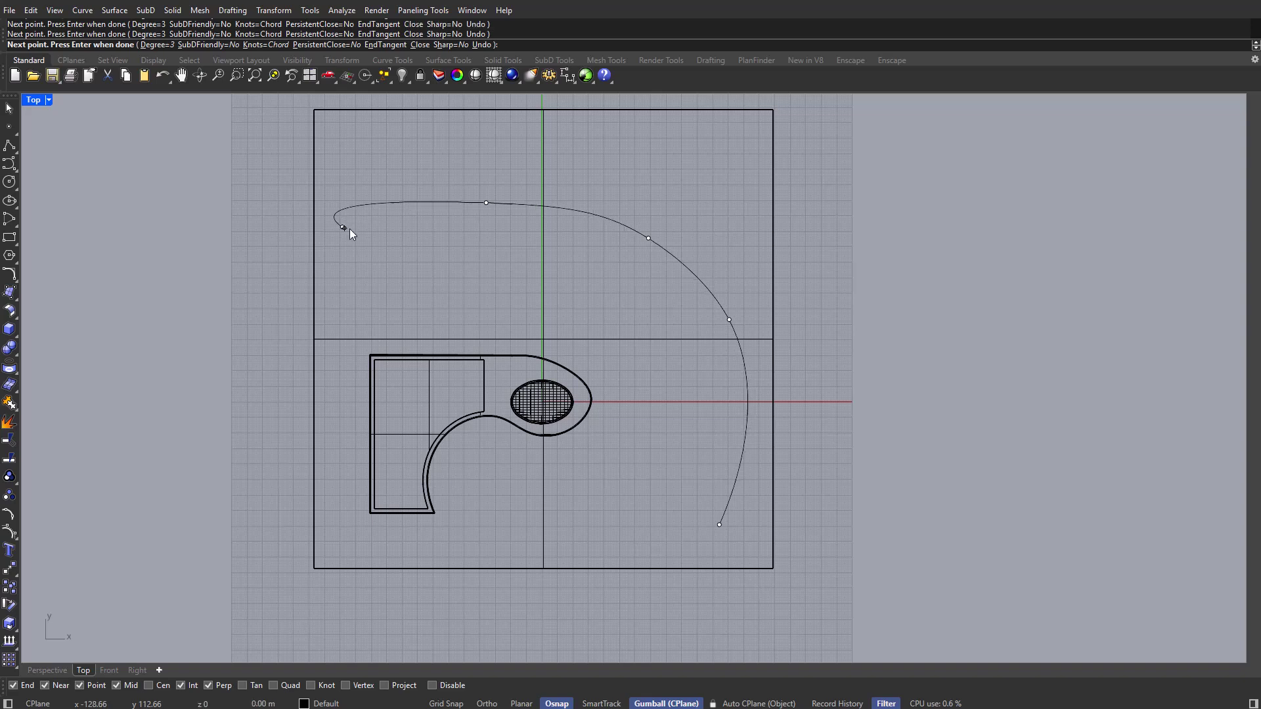
key("Return")
Offset the sweeping curve by 5 m toward the pavilion.
left_click(689, 274)
type("Offset")
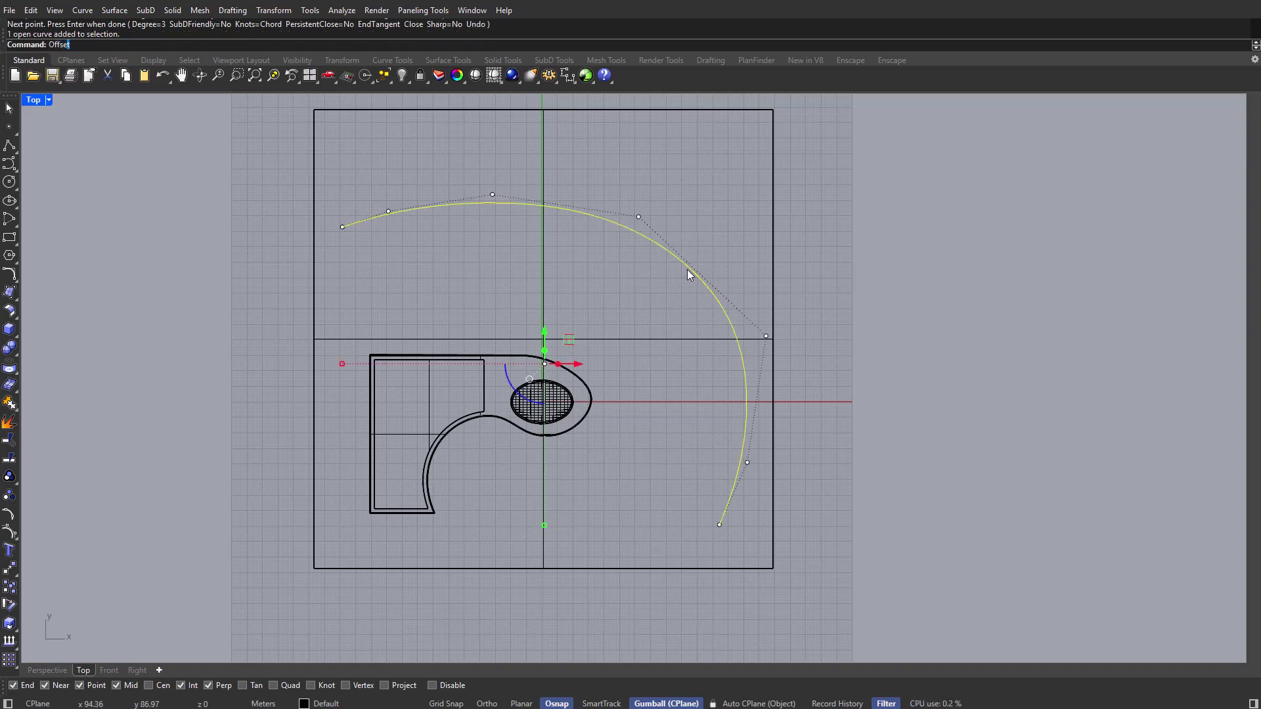
key("Return")
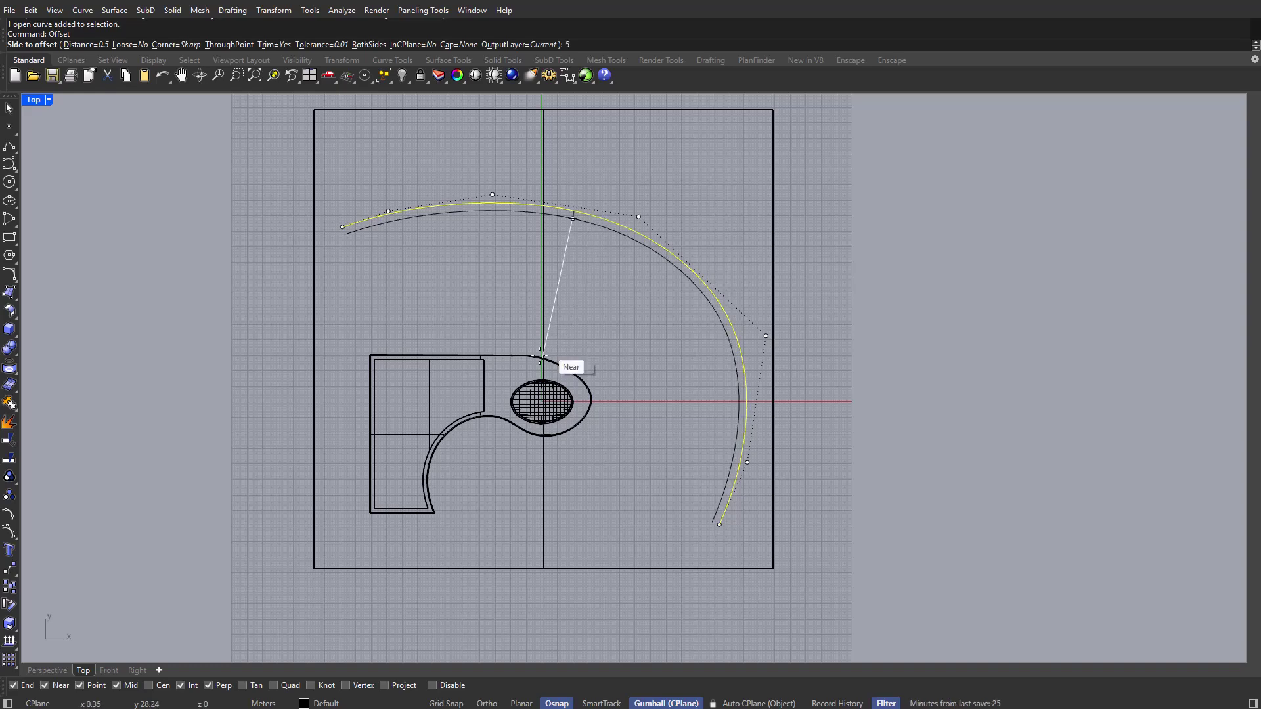
left_click(561, 349)
Extrude the inner offset curve downward into a vertical strip.
double_click(33, 101)
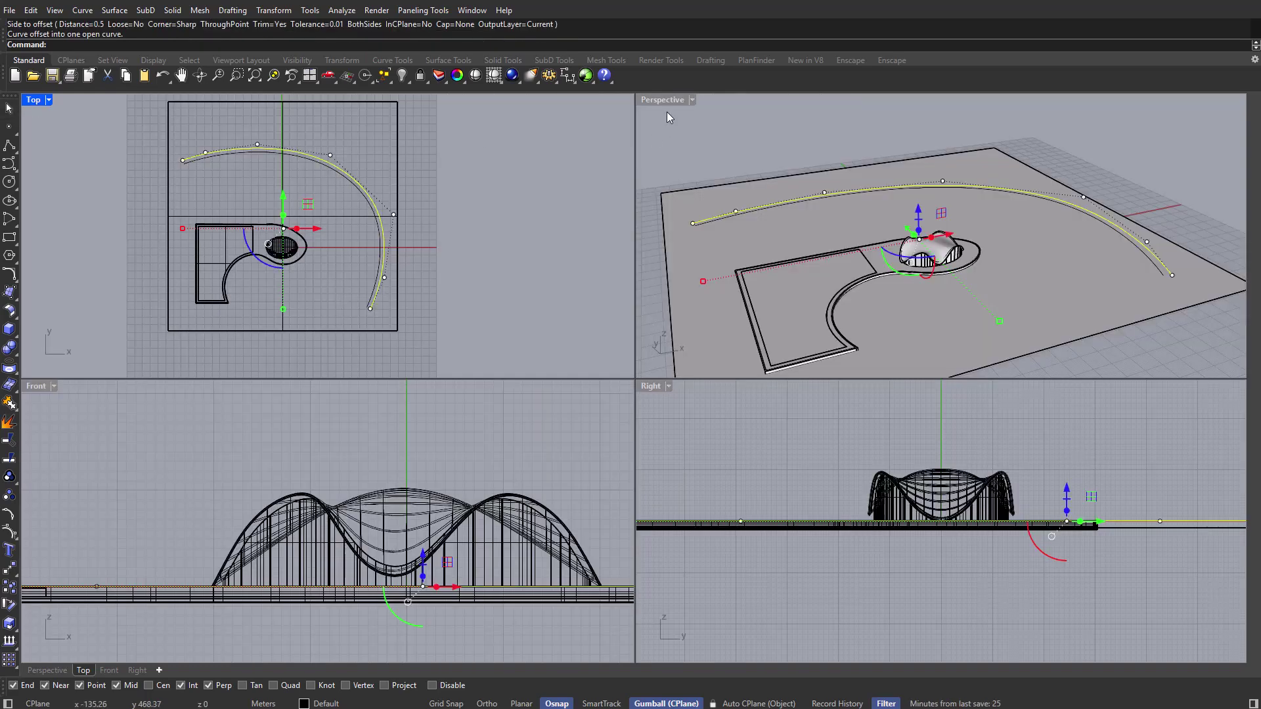
left_click(672, 101)
double_click(671, 101)
right_click_drag(810, 344, 739, 415)
left_click_drag(572, 425, 572, 461)
Isolate the extruded strip and the original sweeping curve by hiding all other objects.
scroll(938, 388, "up", 5)
left_click(938, 389)
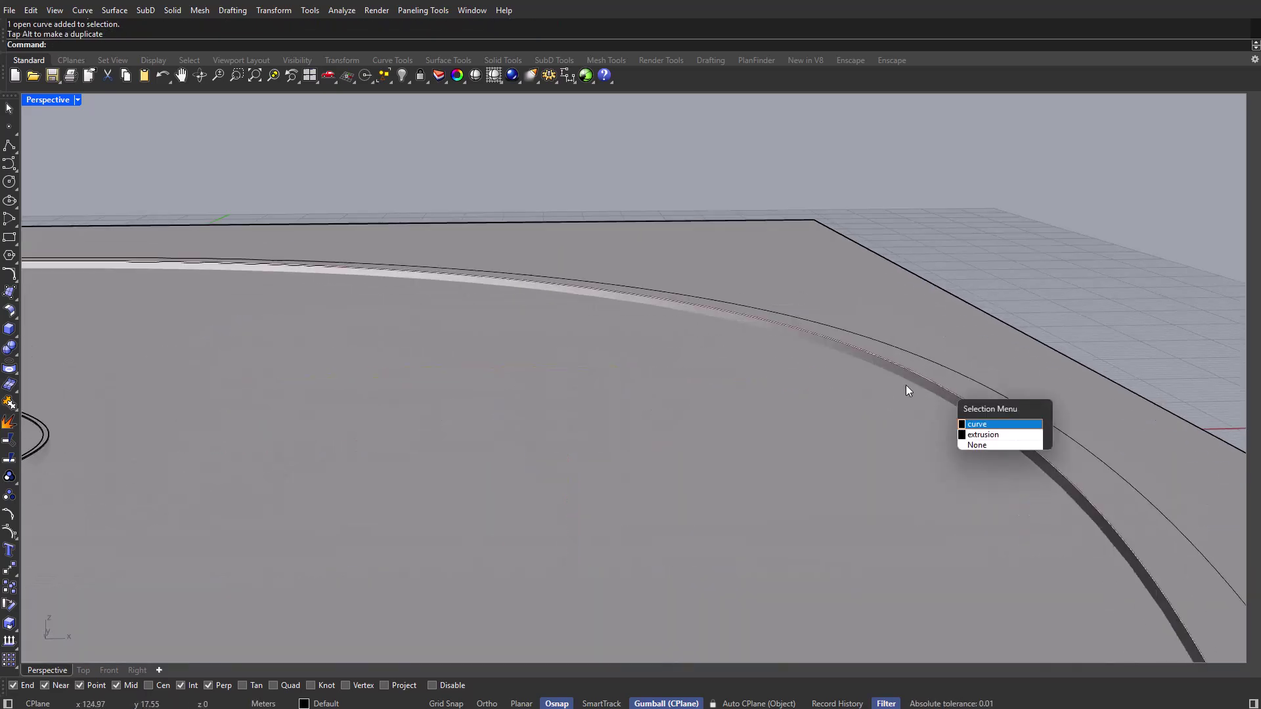
key("Escape")
left_click(949, 346)
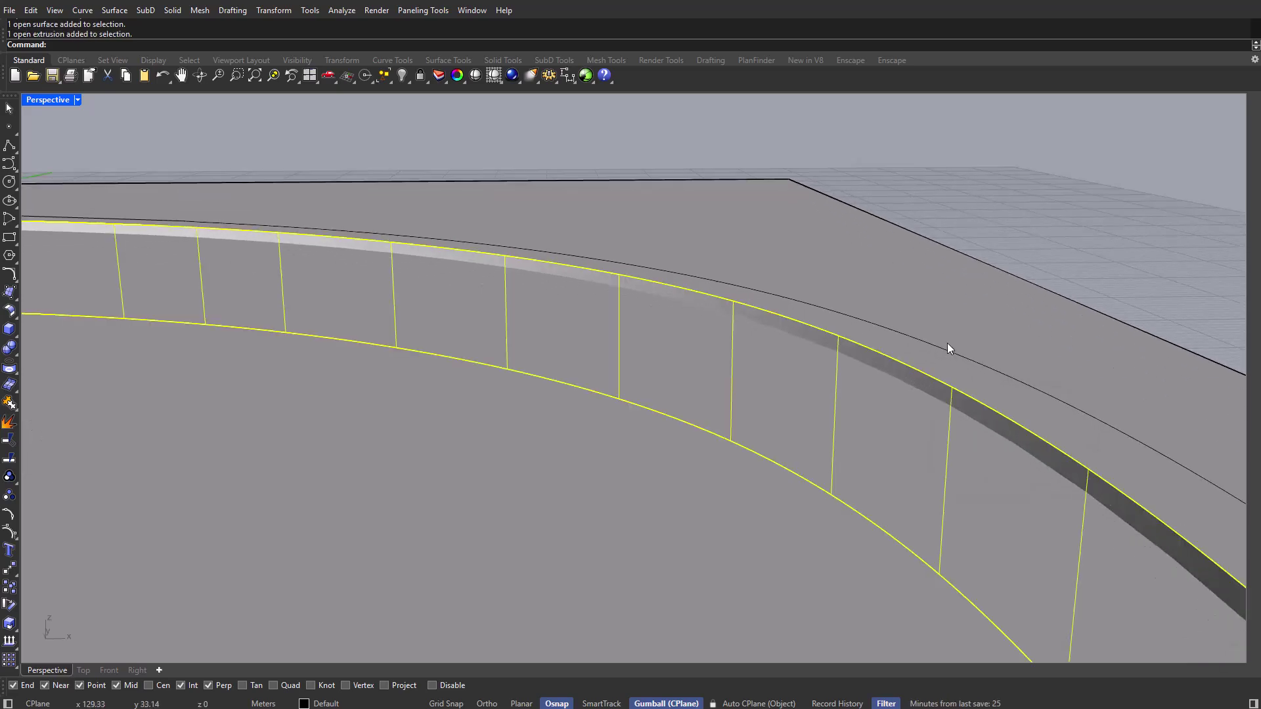
left_click(788, 347, "shift")
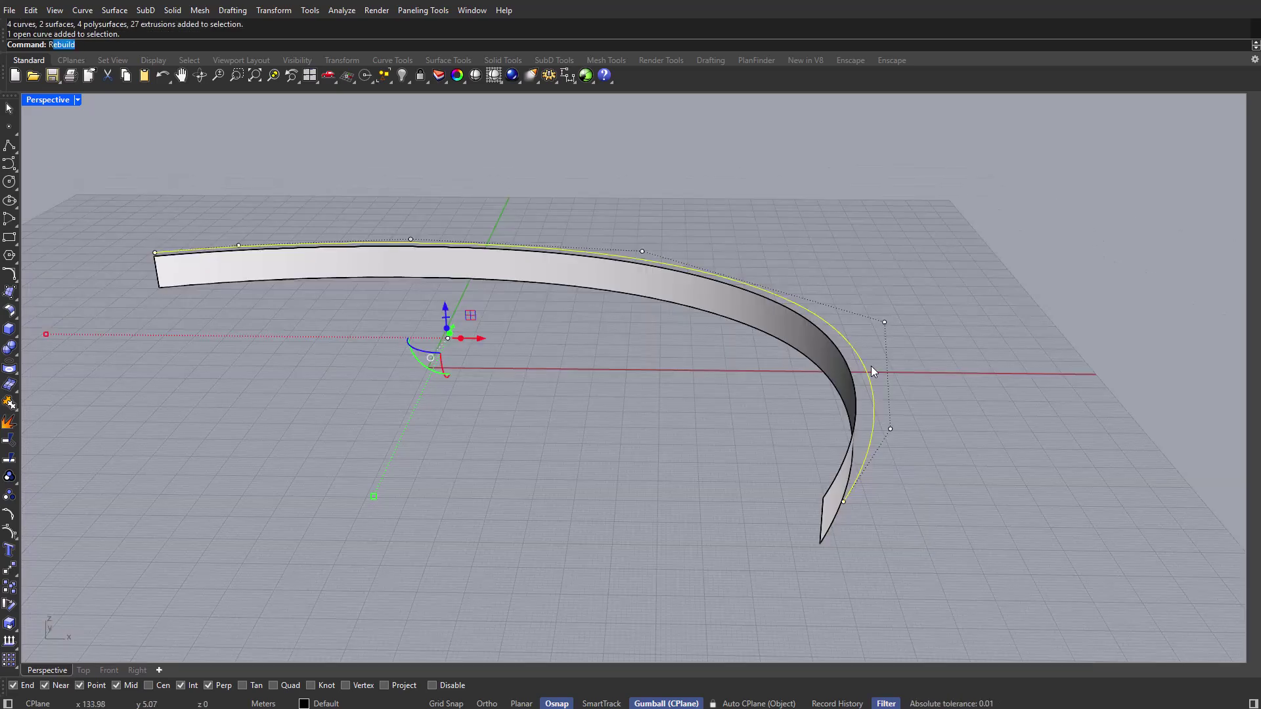
Create a wide flat ribbon surface from the sweeping curve, offset outward away from the pavilion side.
type("ibbon")
key("Return")
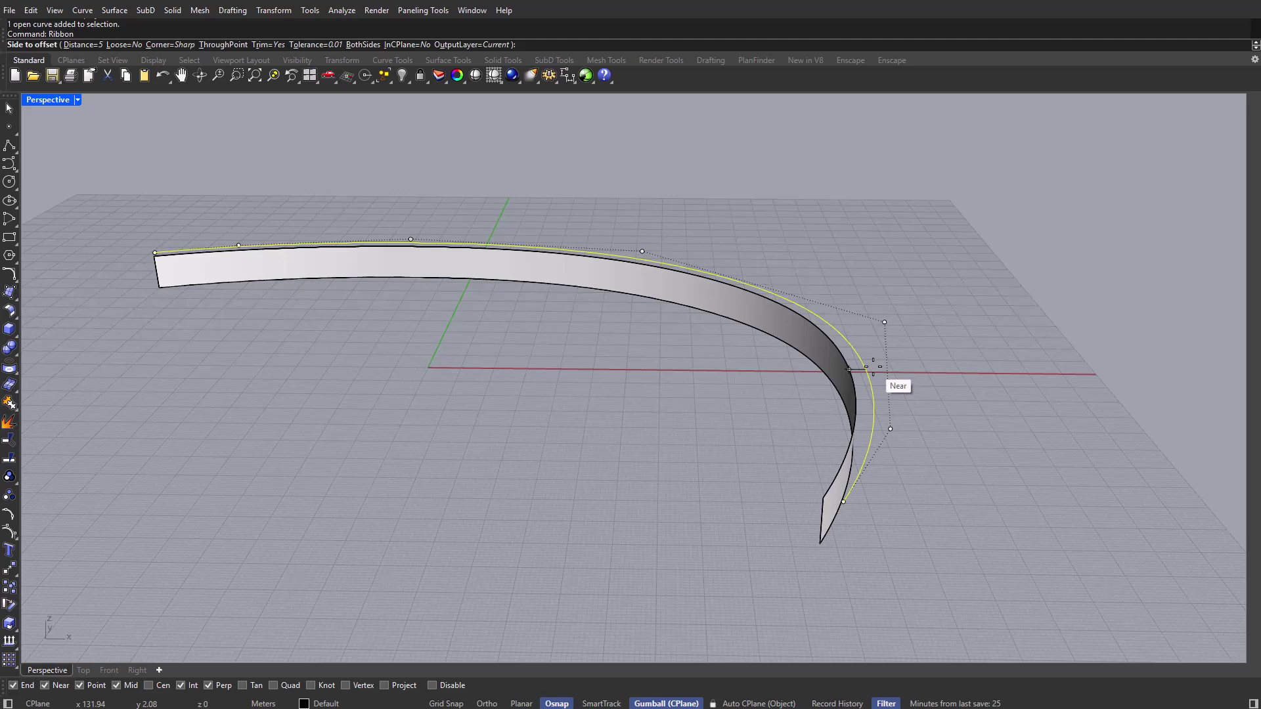
type("20")
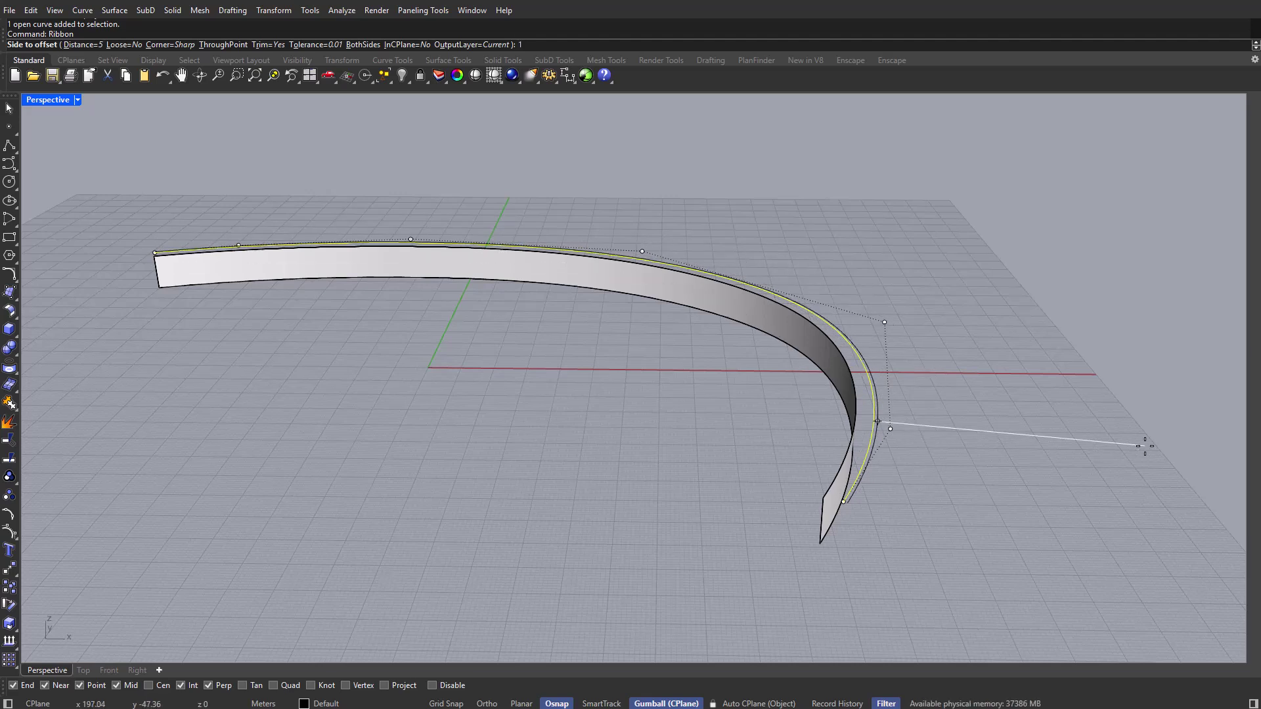
left_click(1144, 446)
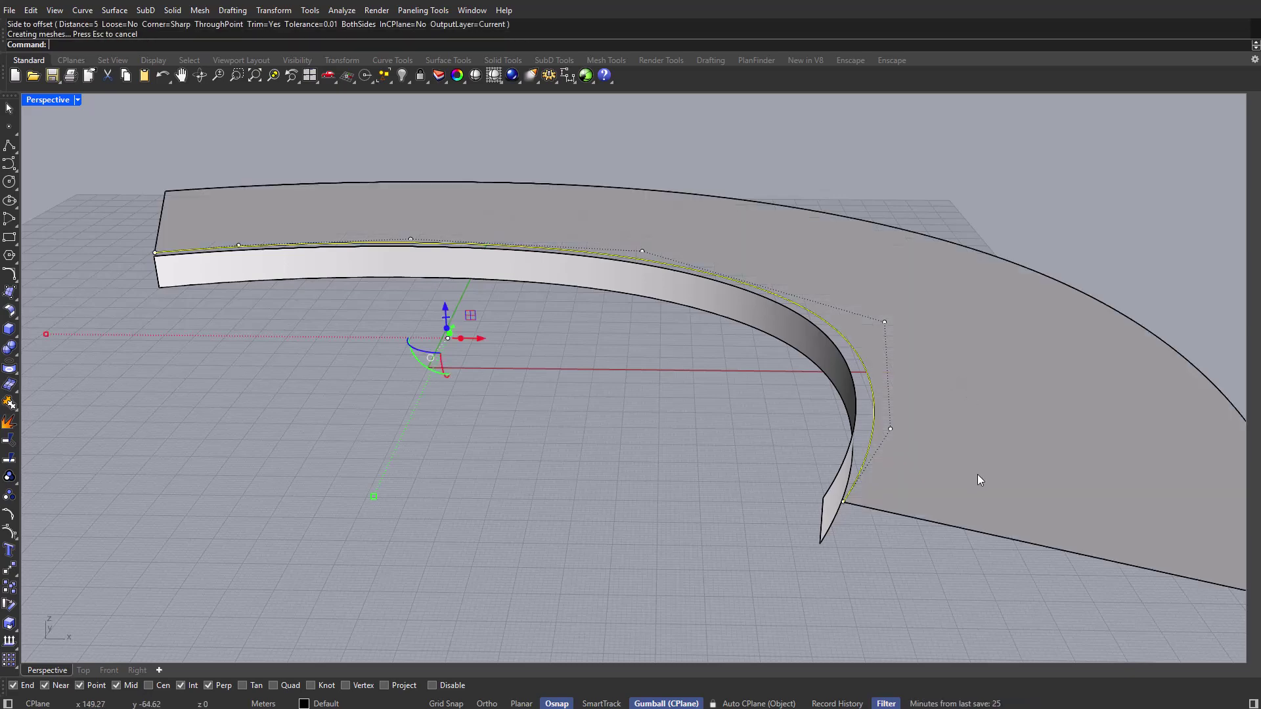
key("Escape")
Delete the vertical strip inside the ribbon.
right_click_drag(979, 408, 904, 414)
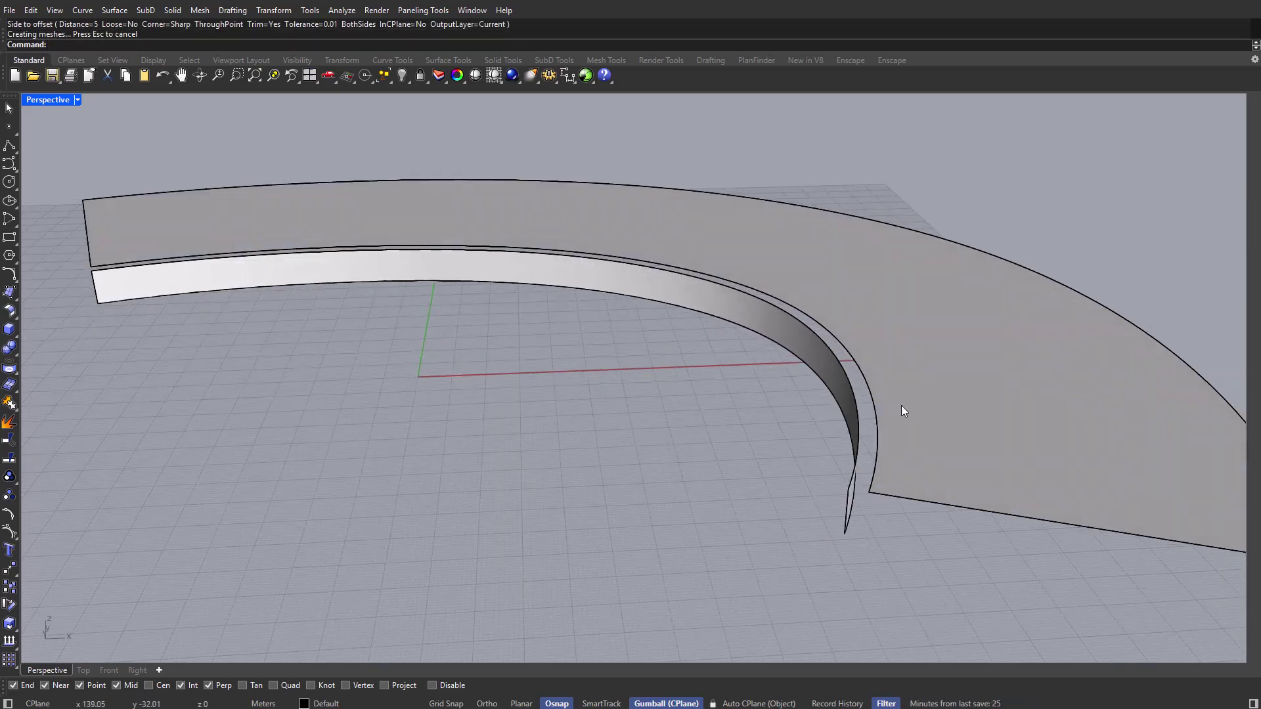
left_click(846, 396)
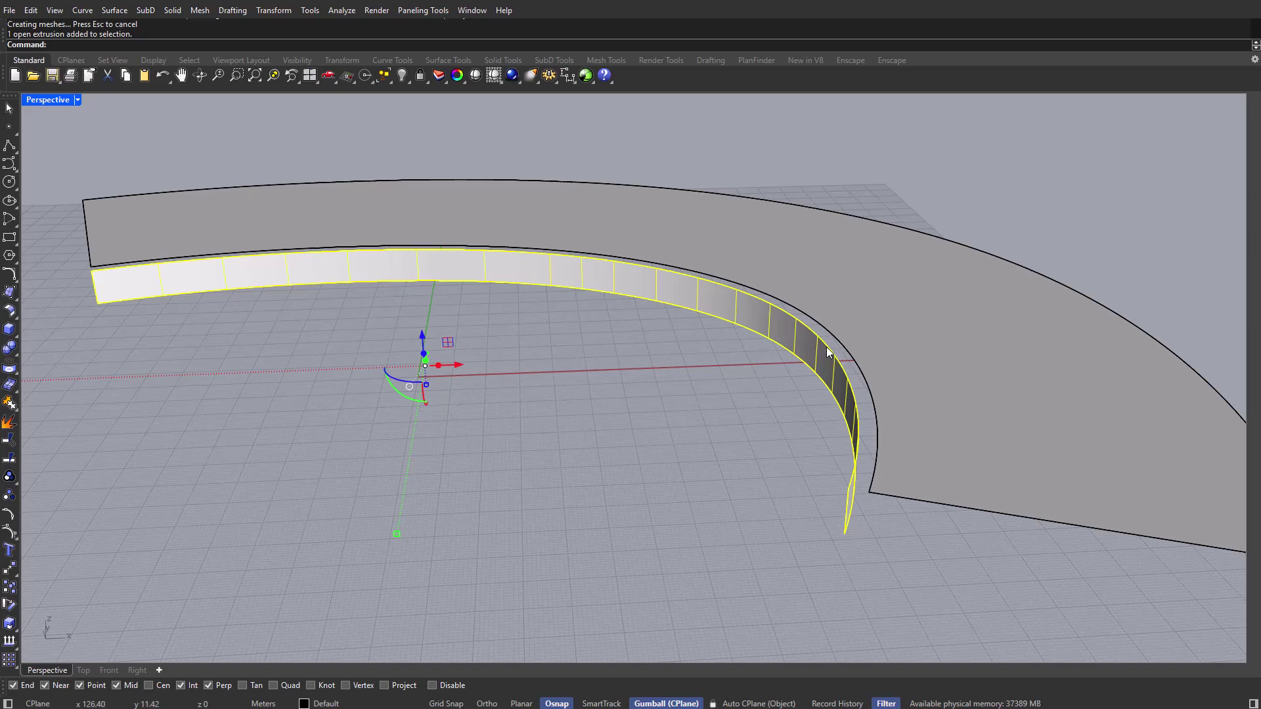
right_click_drag(821, 343, 865, 371)
key("Delete")
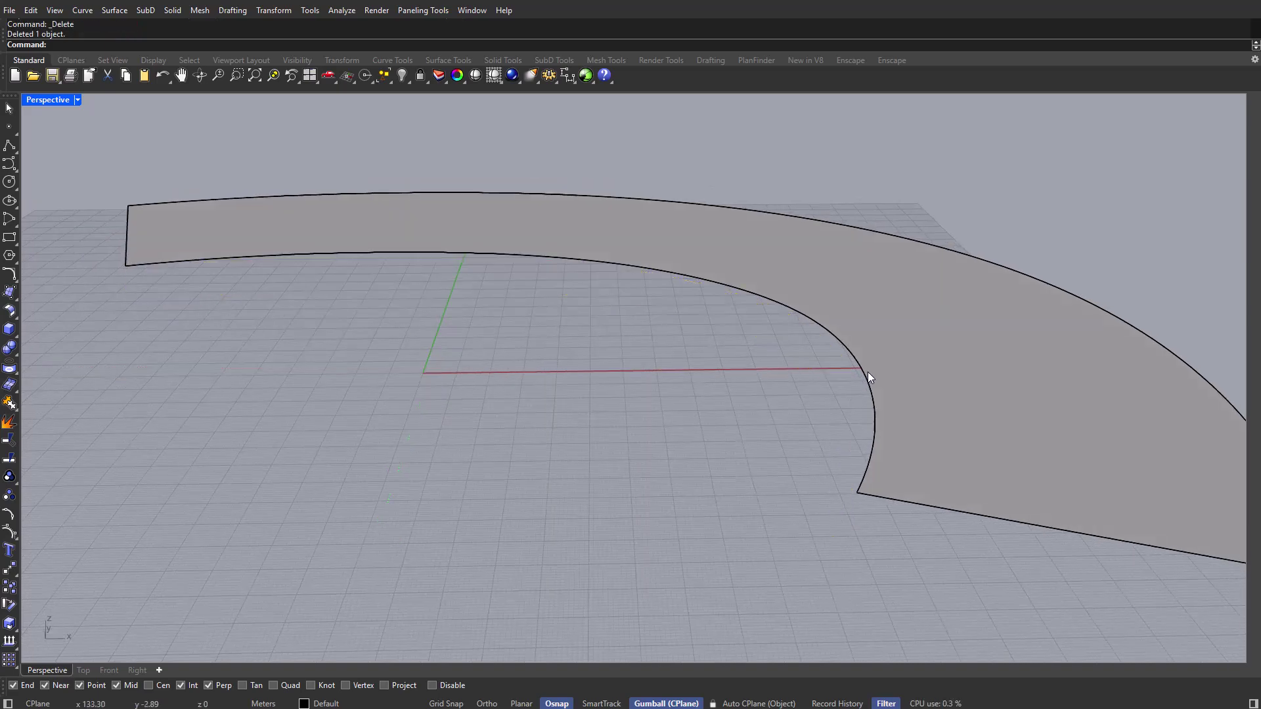
Offset the ribbon's inner boundary curve inward by 5 m.
left_click(868, 372)
key("Return")
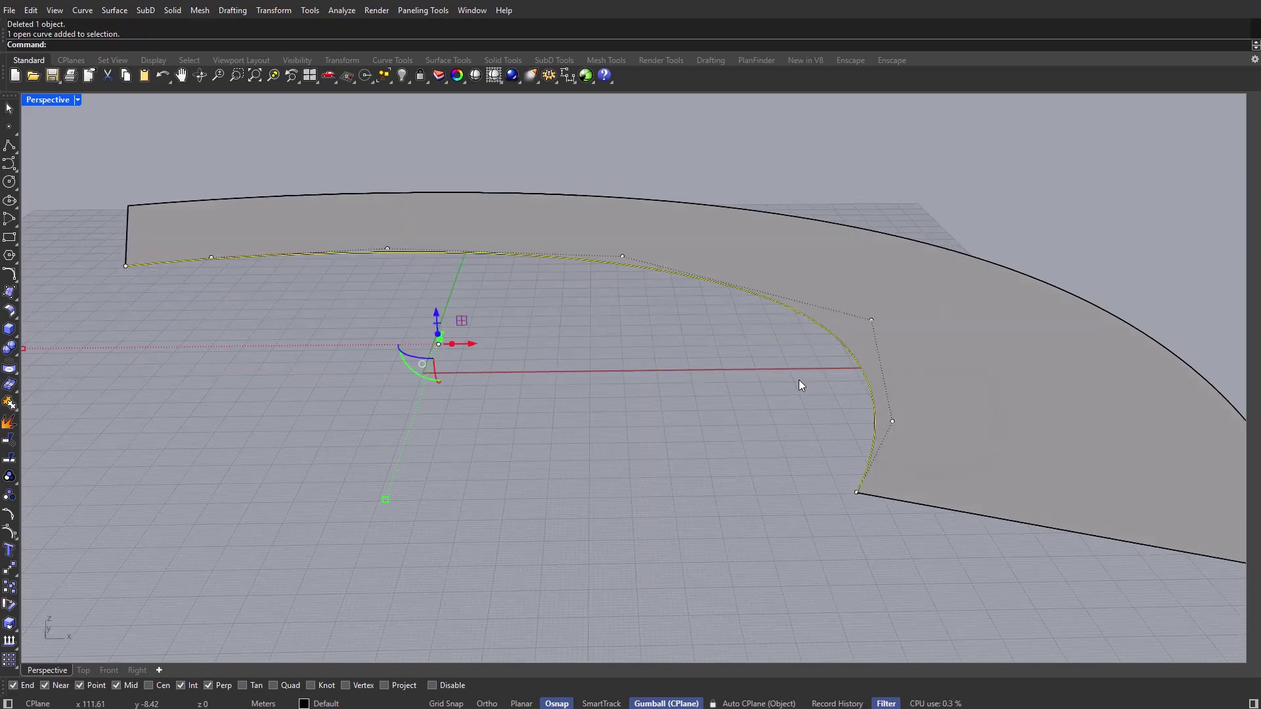
type("Offset")
key("Return")
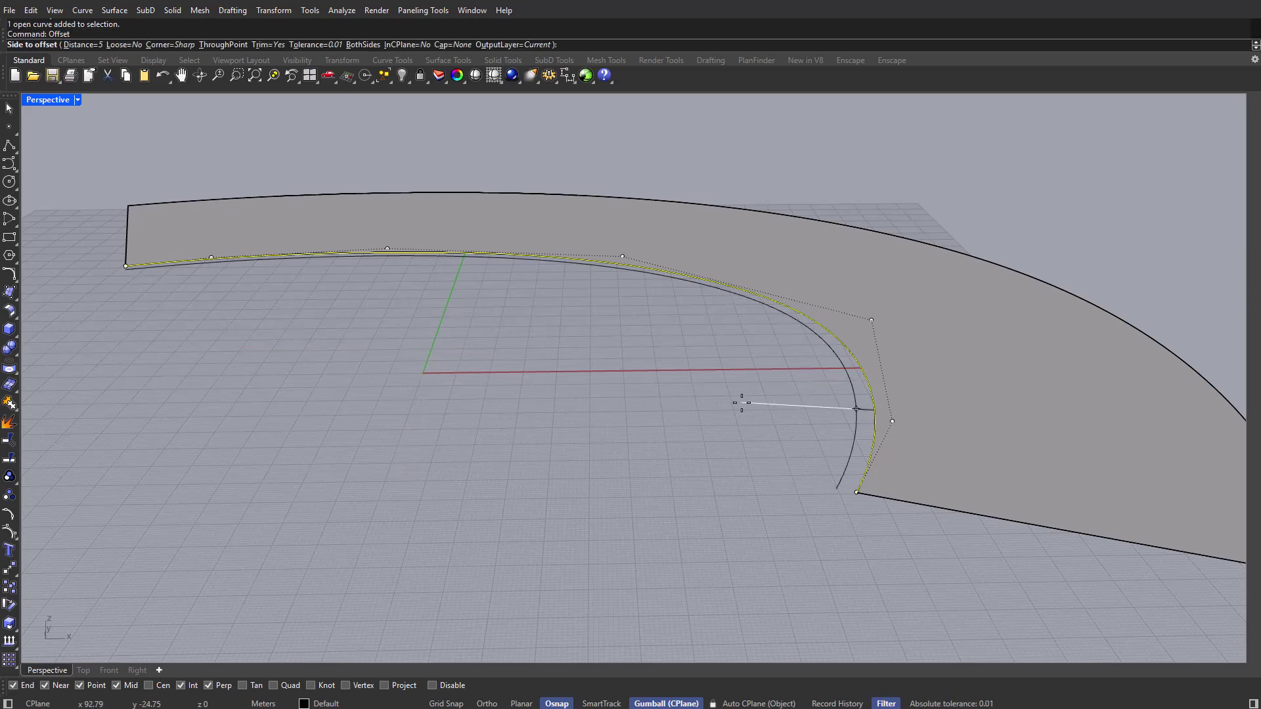
left_click(707, 416)
Extrude the new offset curve downward into a vertical strip and position it below the ribbon's level.
right_click_drag(707, 416, 762, 379)
left_click_drag(409, 358, 402, 459)
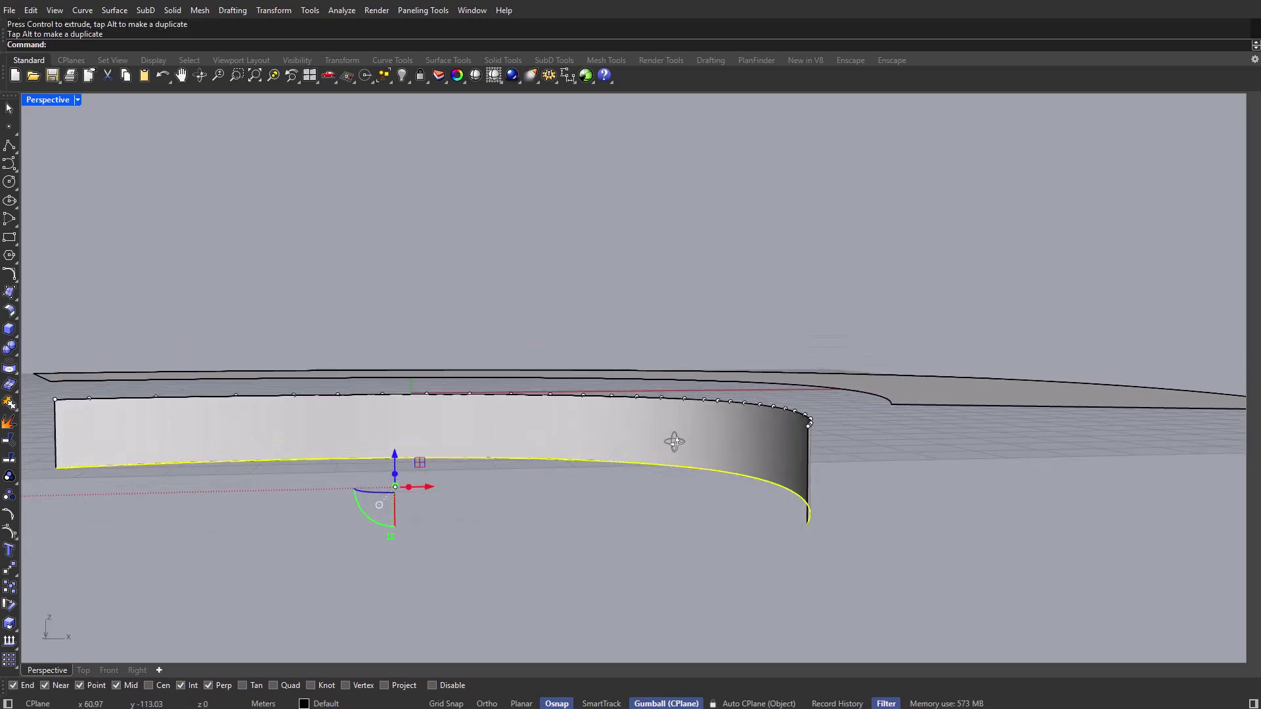
right_click_drag(402, 459, 691, 455)
left_click(695, 460)
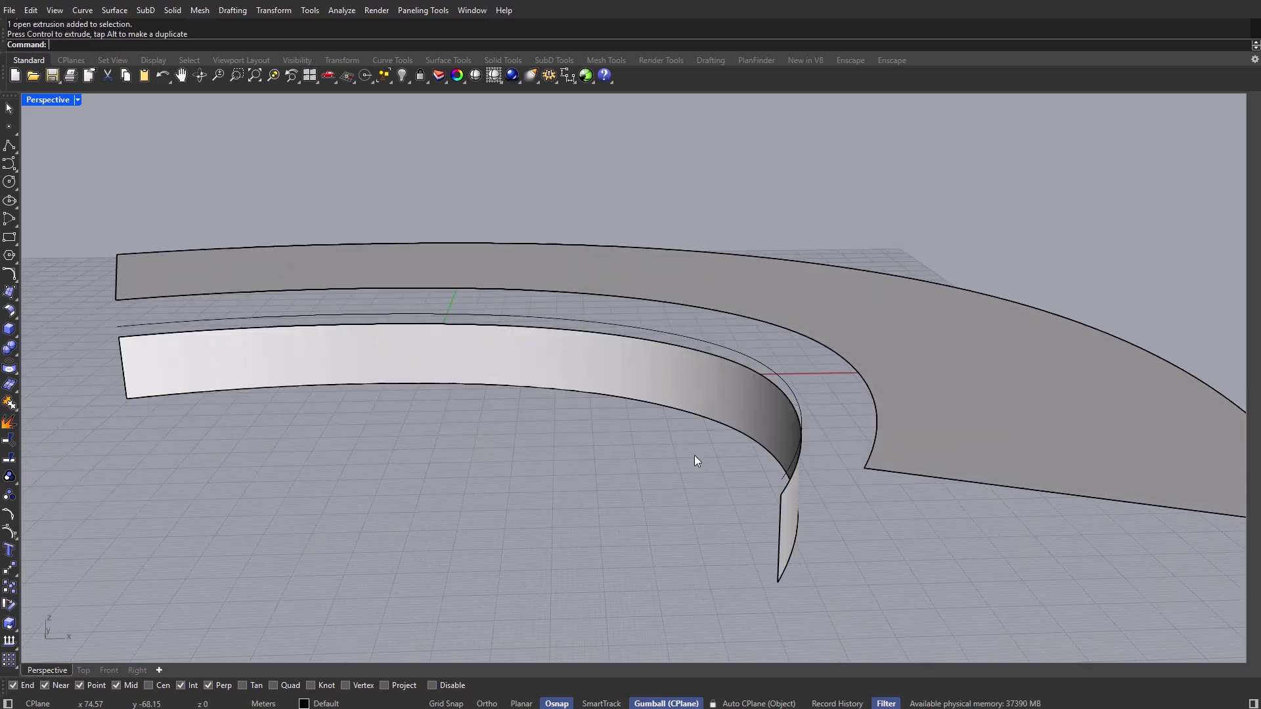
Blend a surface between the strip's upper edge and the ribbon's inner edge, and show all hidden objects.
type("lendSrf")
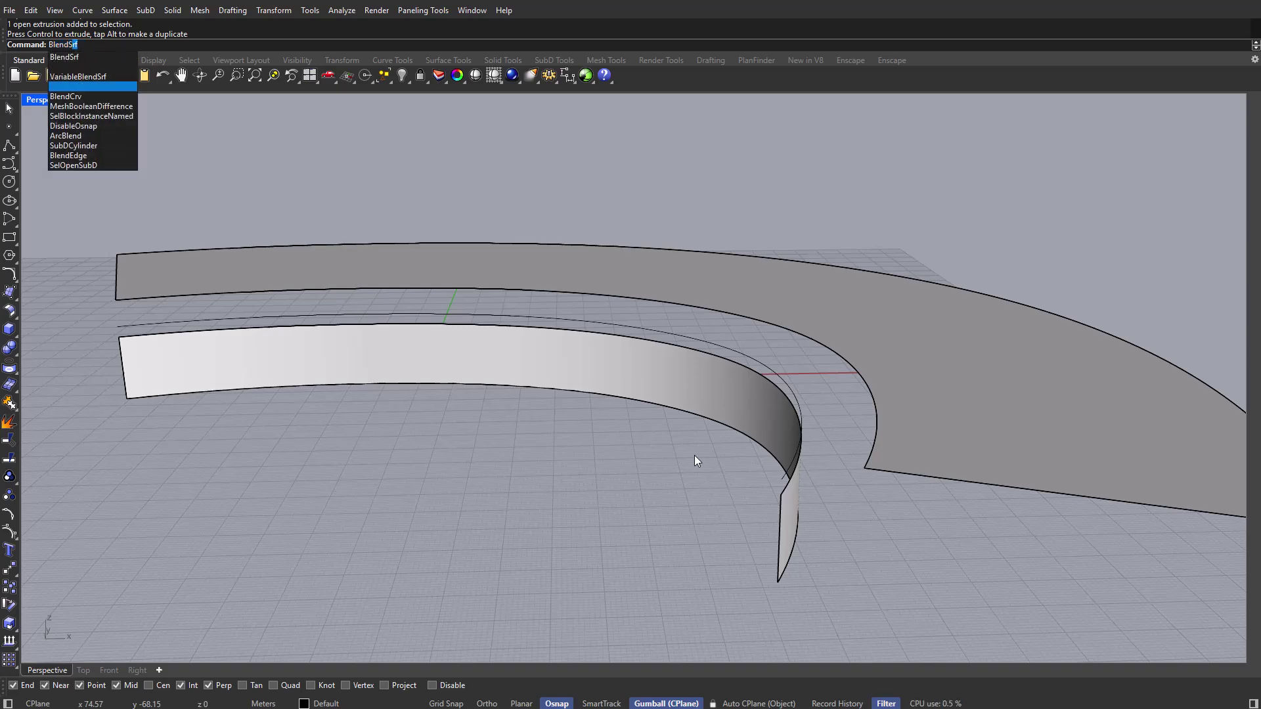
key("Return")
right_click_drag(695, 460, 851, 451)
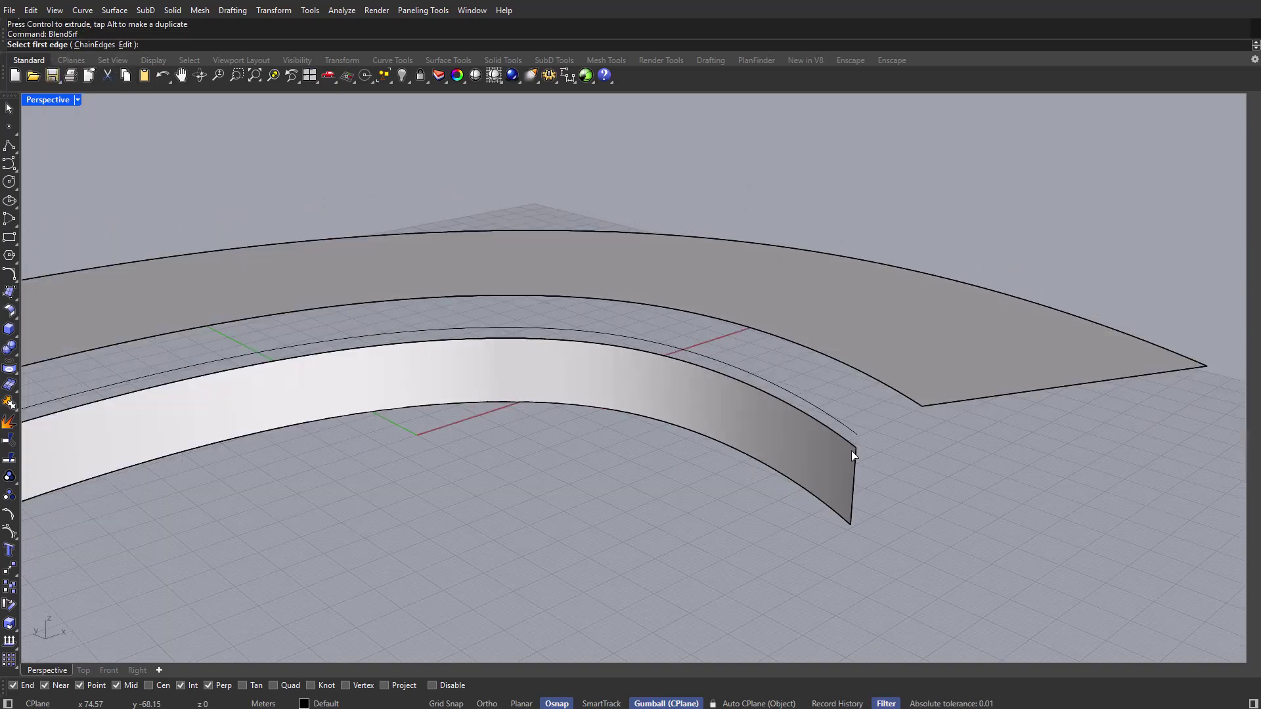
left_click(852, 449)
left_click(911, 404)
right_click_drag(911, 404, 947, 415)
left_click(972, 420)
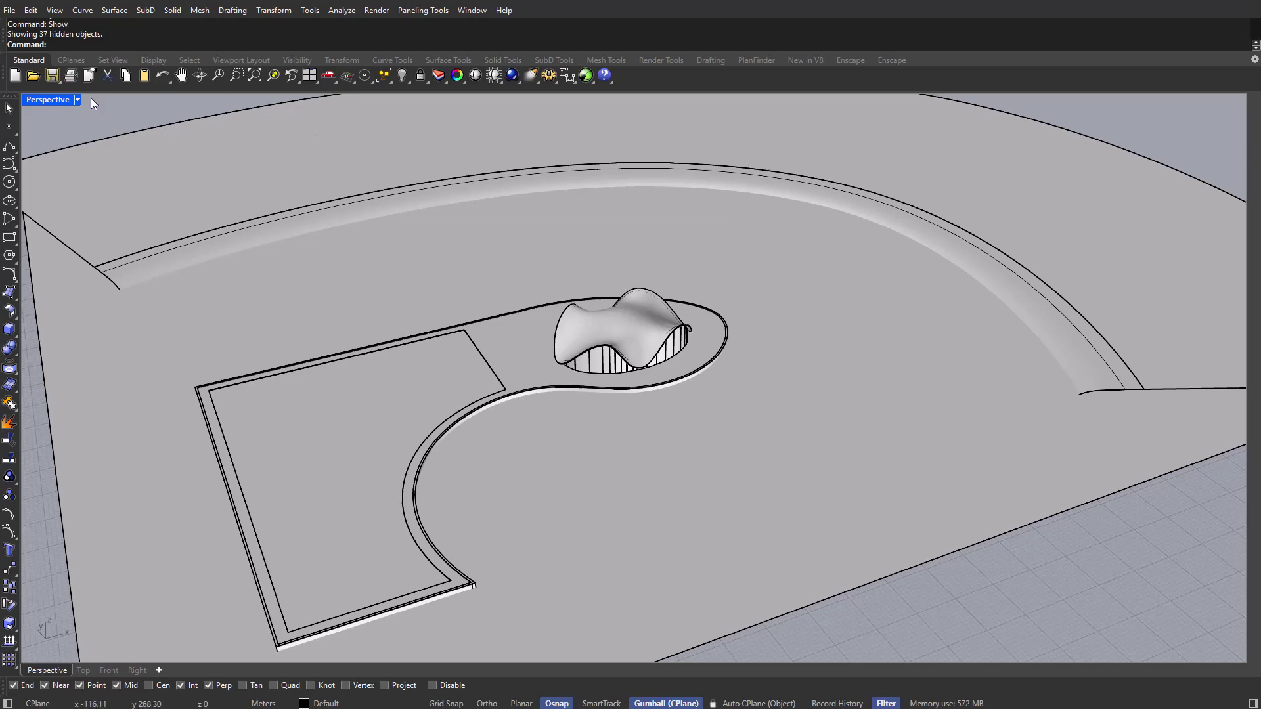
Set the perspective view to Arctic display mode and delete all curves in the model.
left_click(77, 100)
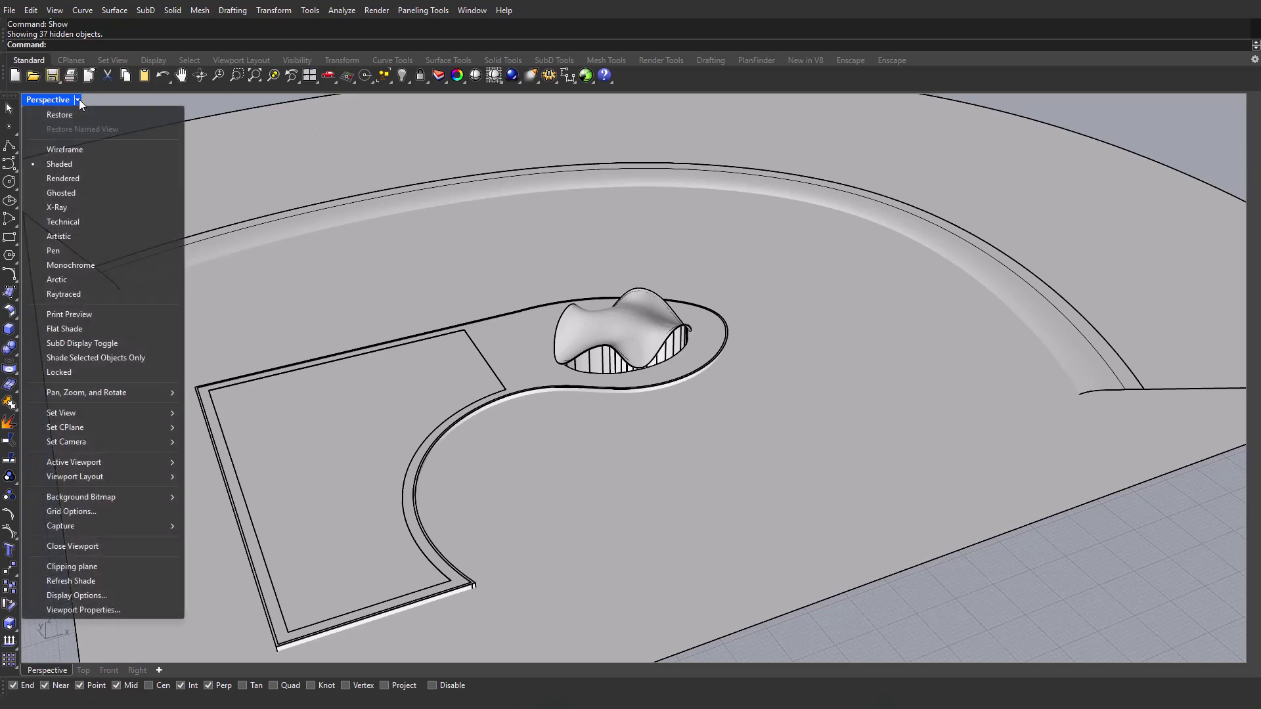
left_click(92, 238)
type("Sel")
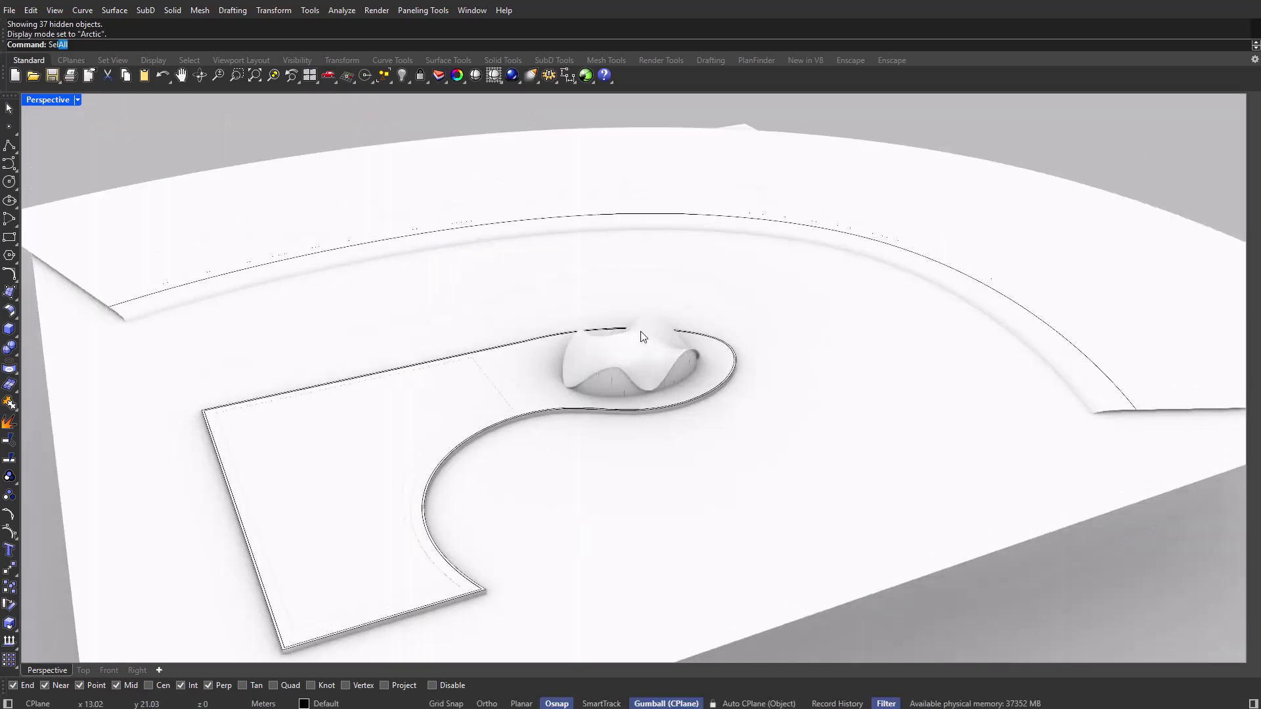
type("Crv")
key("Return")
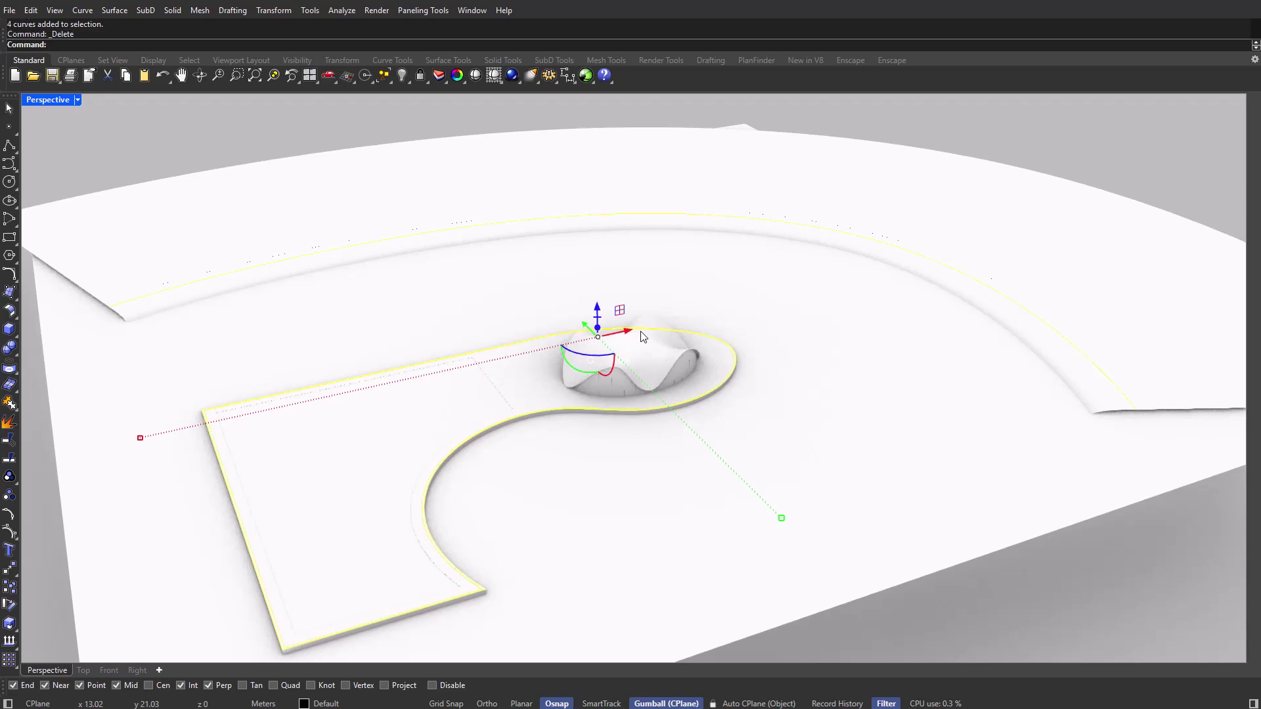
key("Delete")
Select all objects and open their texture mapping properties.
right_click_drag(643, 345, 610, 387)
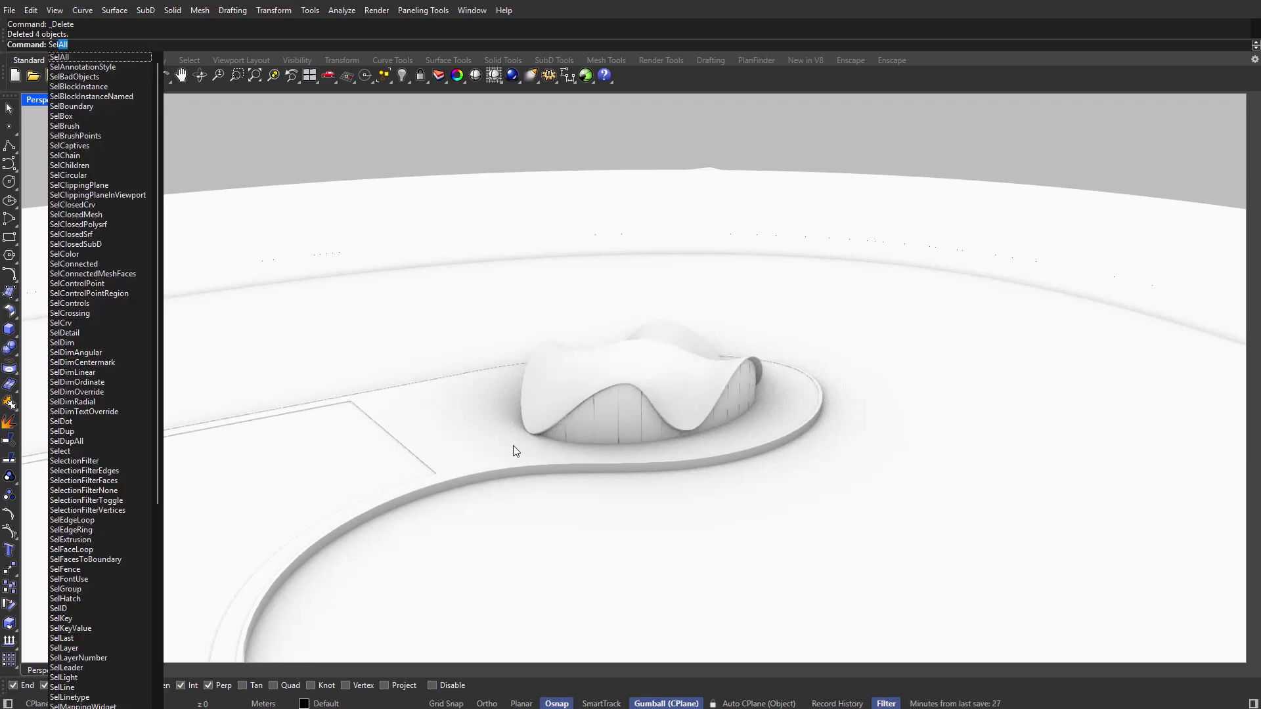
key("Return")
type("Properties")
key("Return")
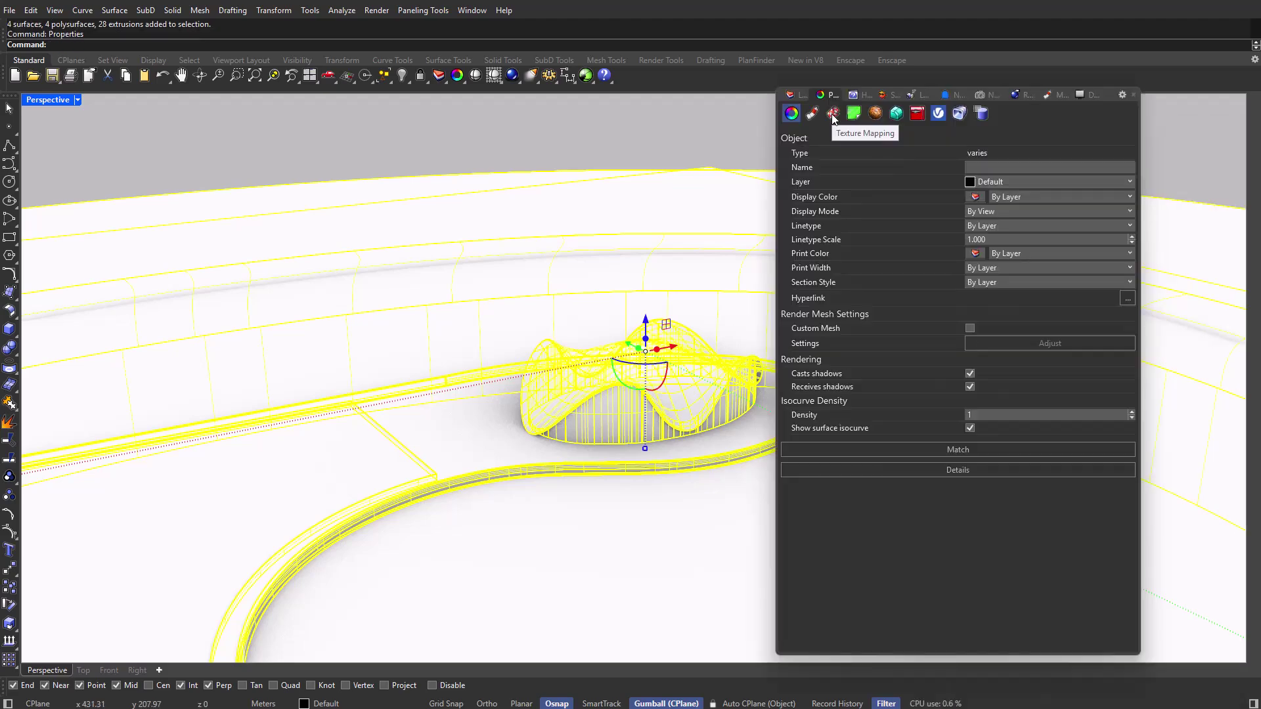
left_click(833, 115)
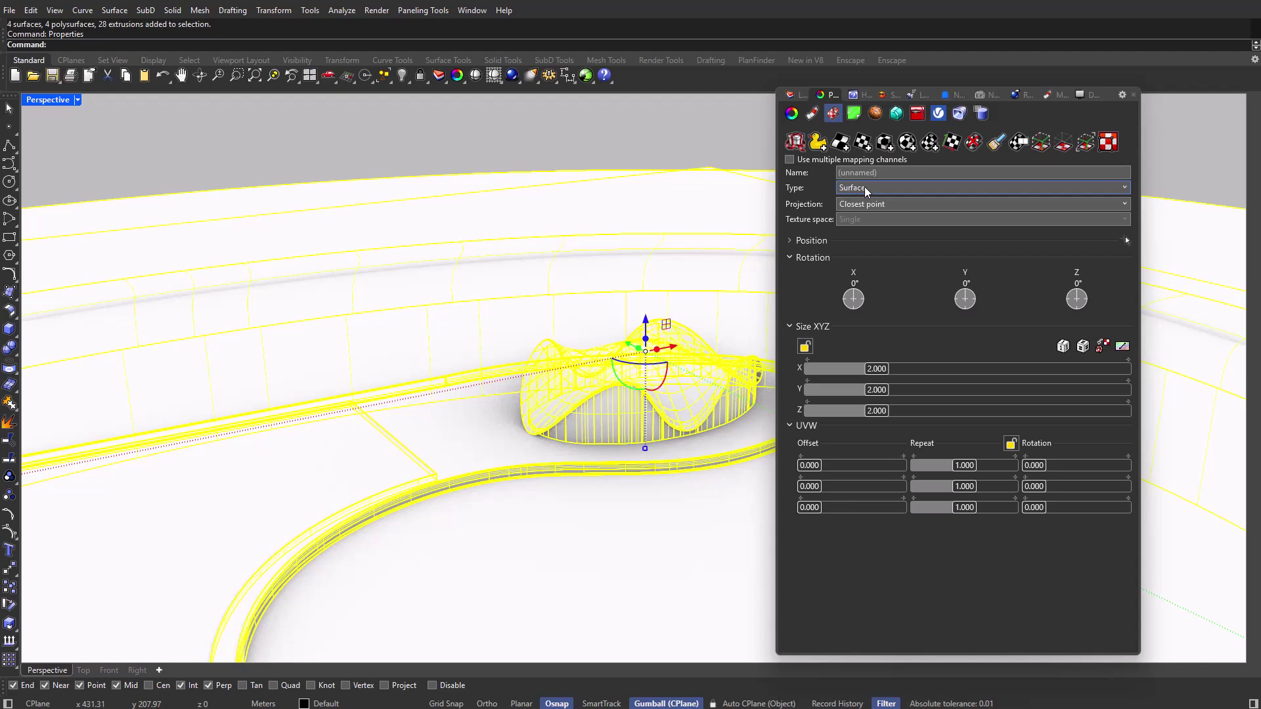
Set the selected objects' texture mapping type to Box, clear the selection and set the Perspective viewport to Shaded display.
left_click(867, 189)
left_click(852, 243)
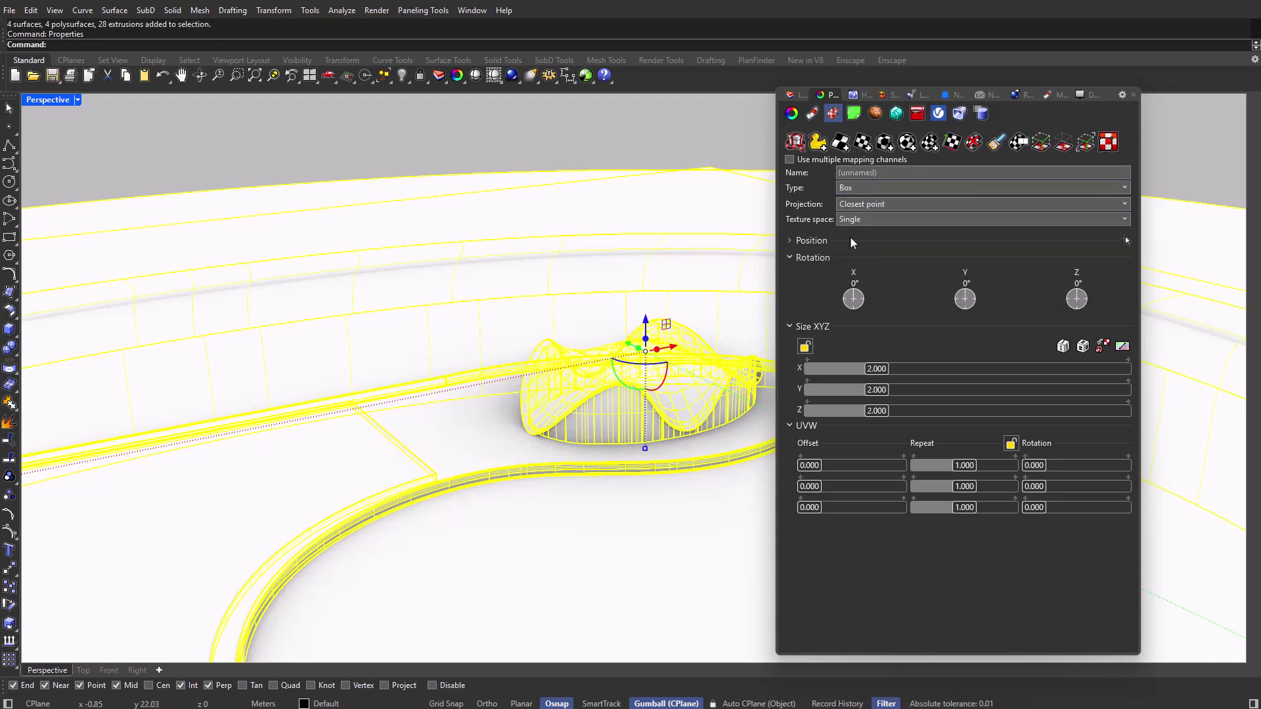
left_click(1134, 96)
key("Escape")
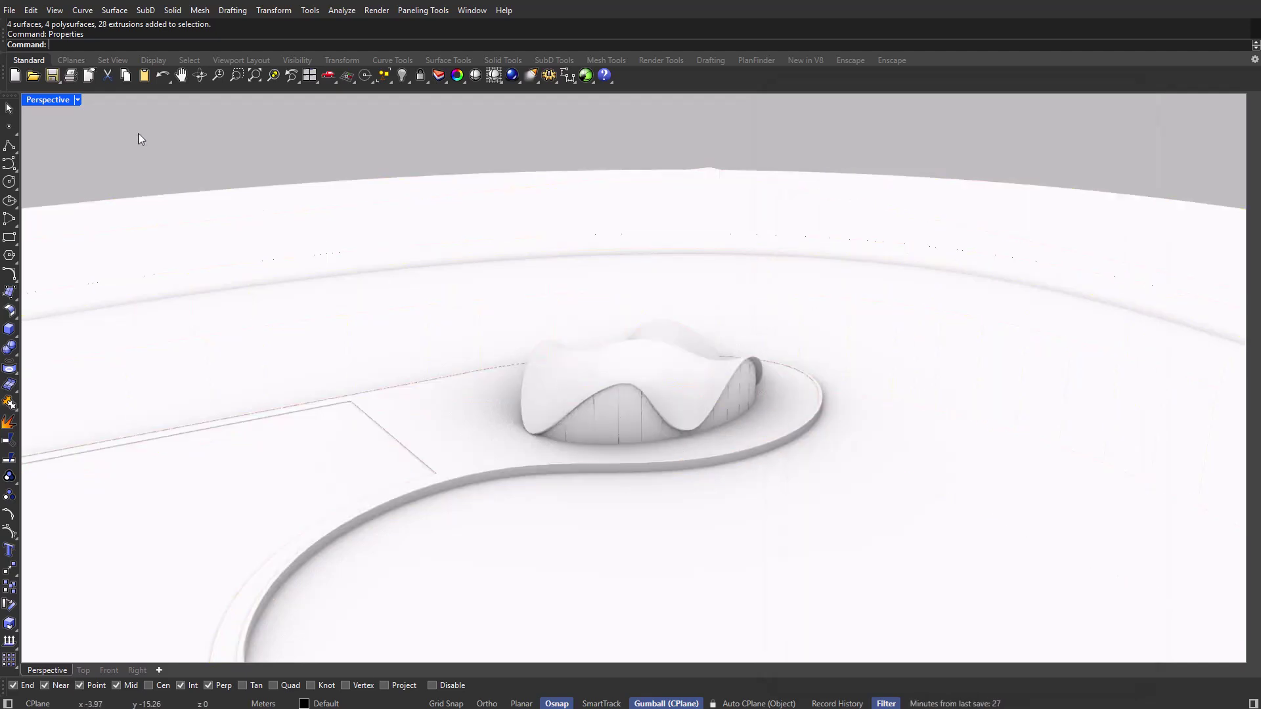
left_click(76, 98)
left_click(68, 164)
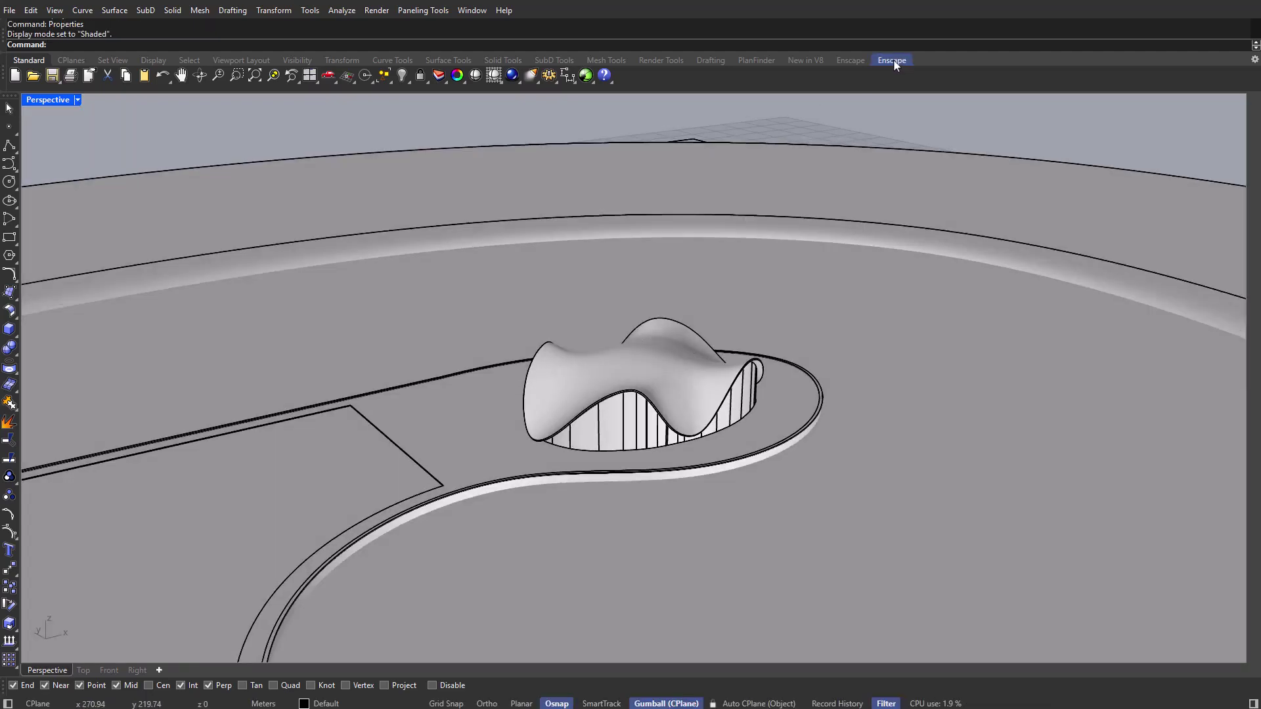
Open the Enscape Material Library and import Grass 04 from the Grounds category.
left_click(892, 60)
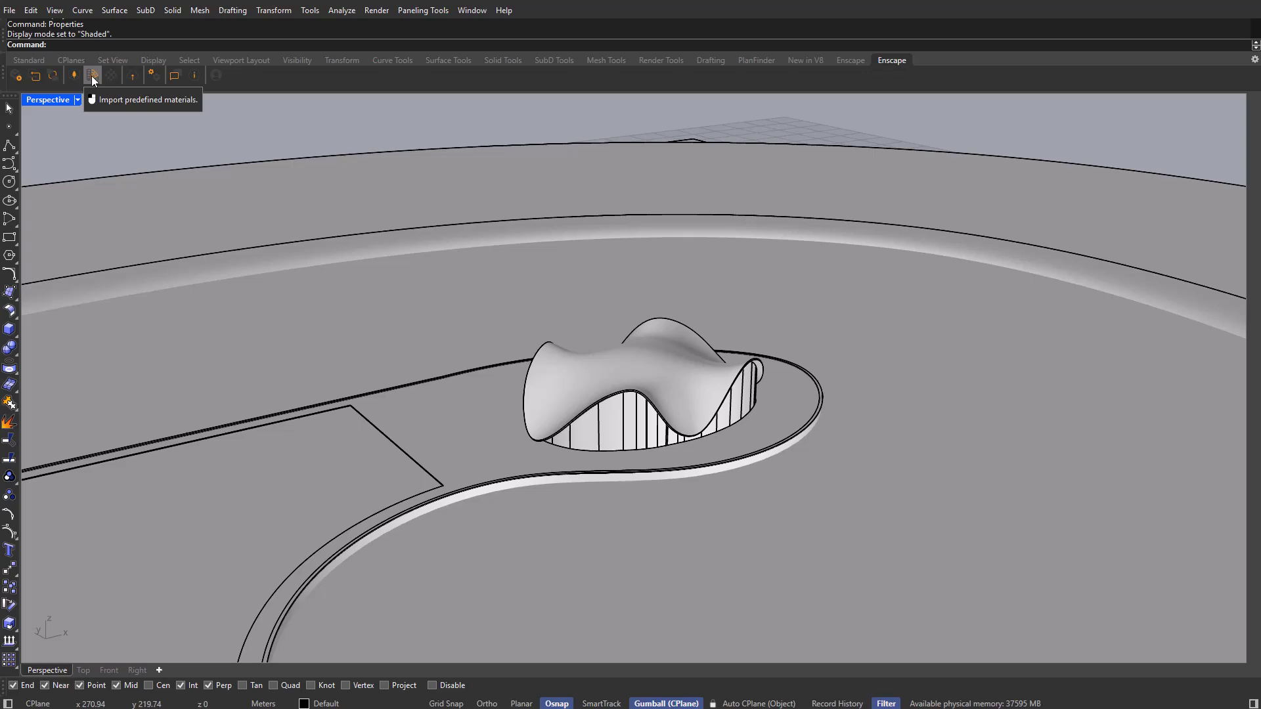
left_click(93, 76)
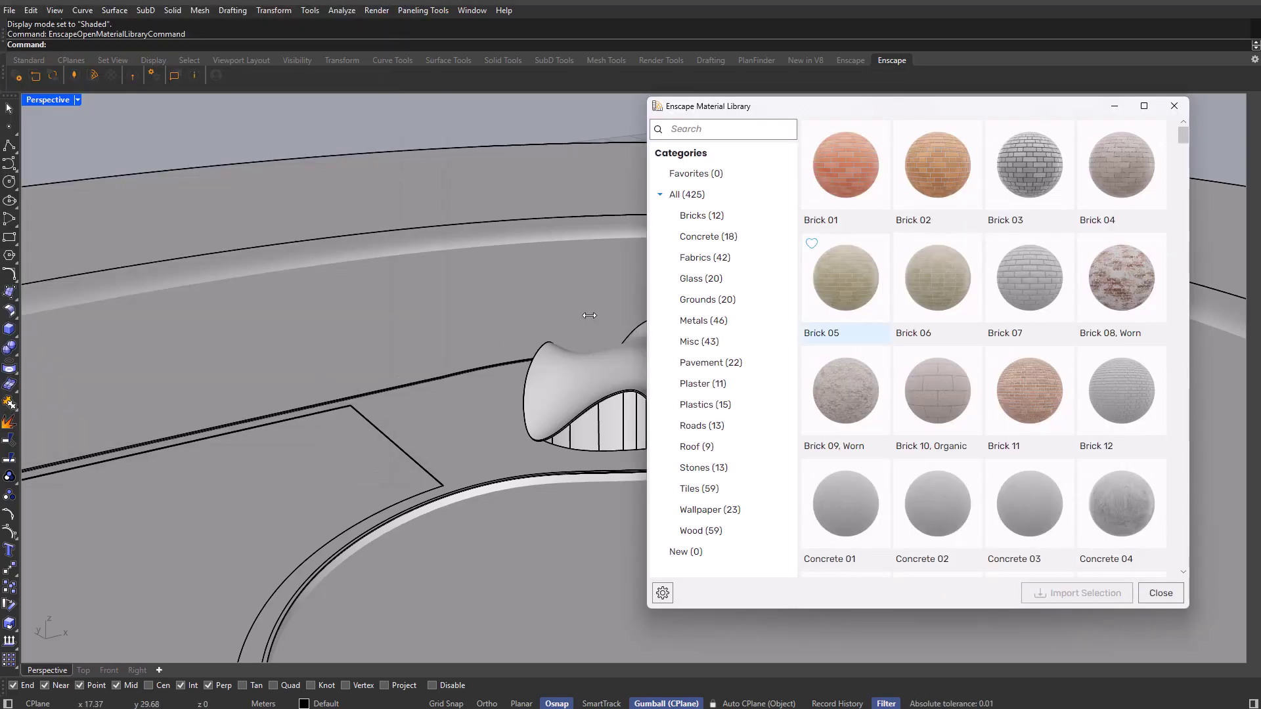
right_click_drag(589, 315, 372, 448)
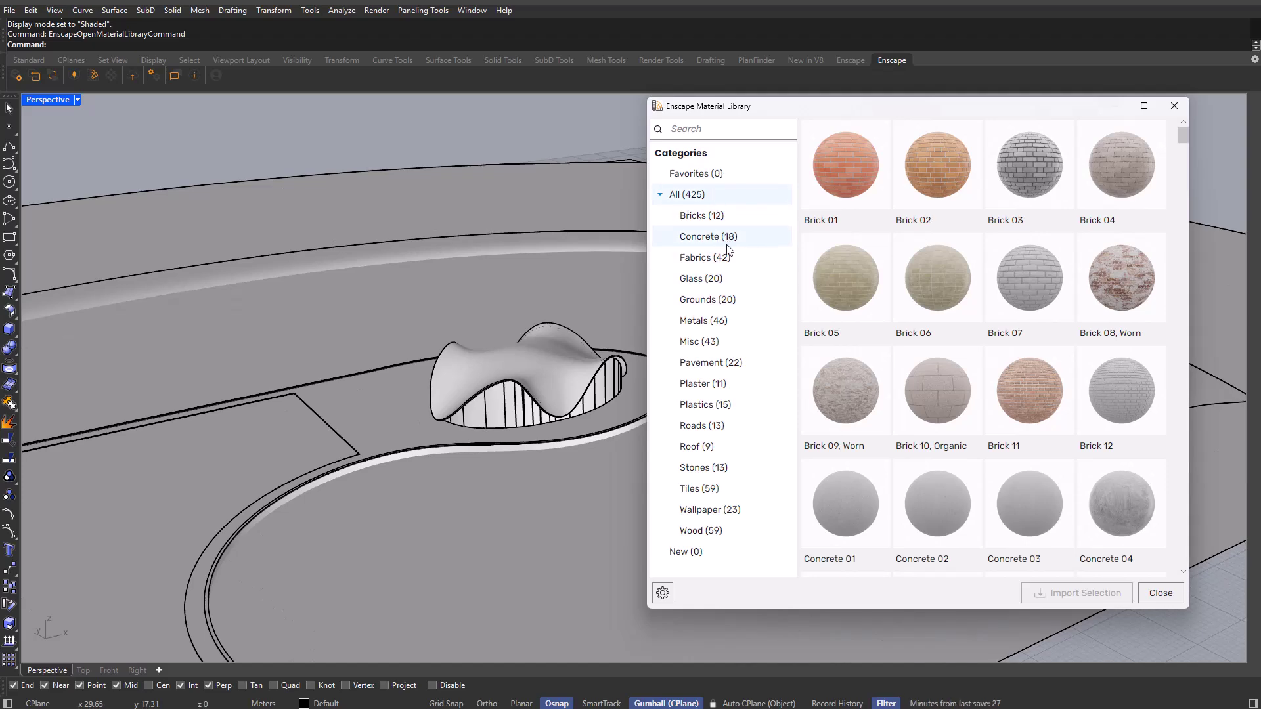
left_click(696, 299)
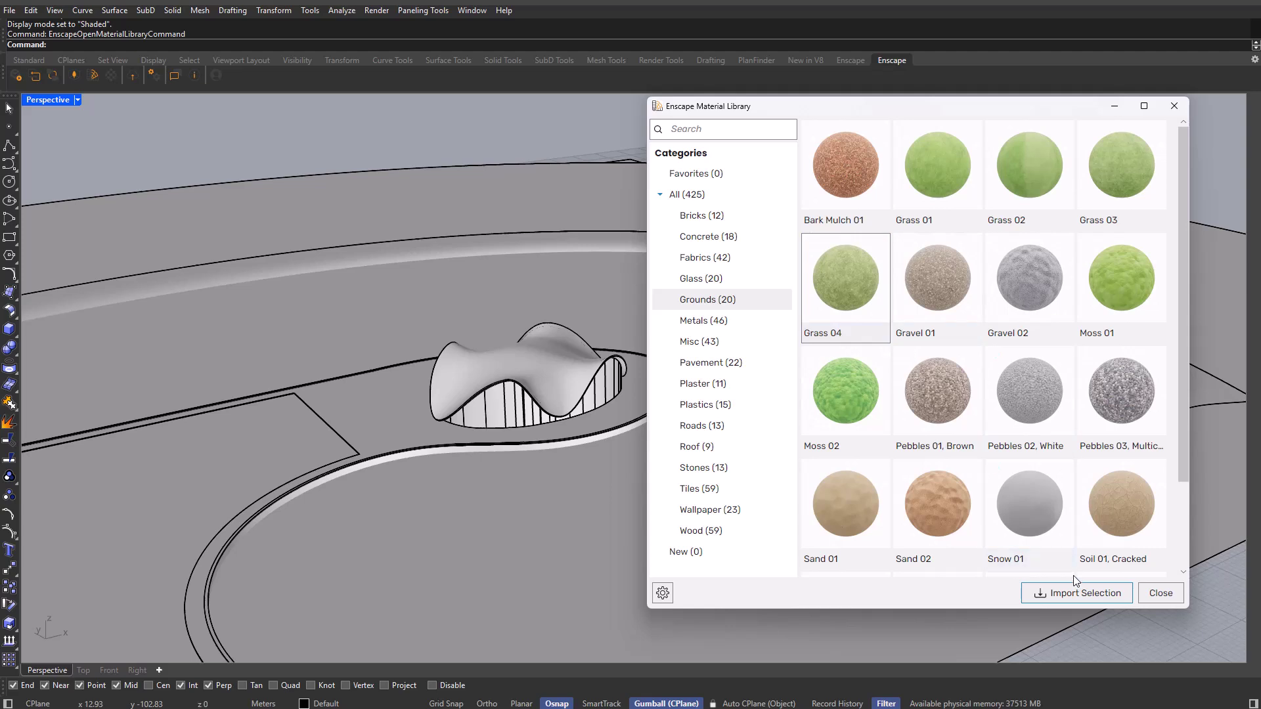
left_click(1071, 594)
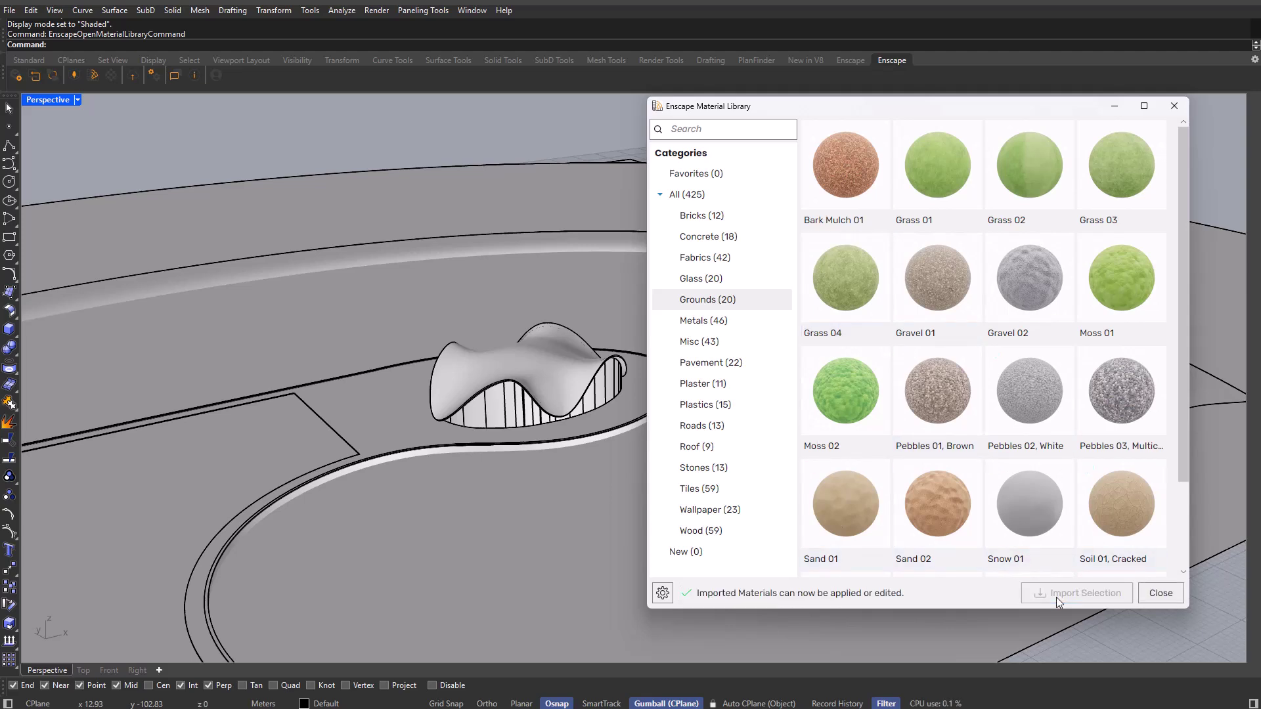
Import Concrete 16 from the Concrete category, and Tiles 21 and Tiles 22 from the Tiles category.
left_click(736, 231)
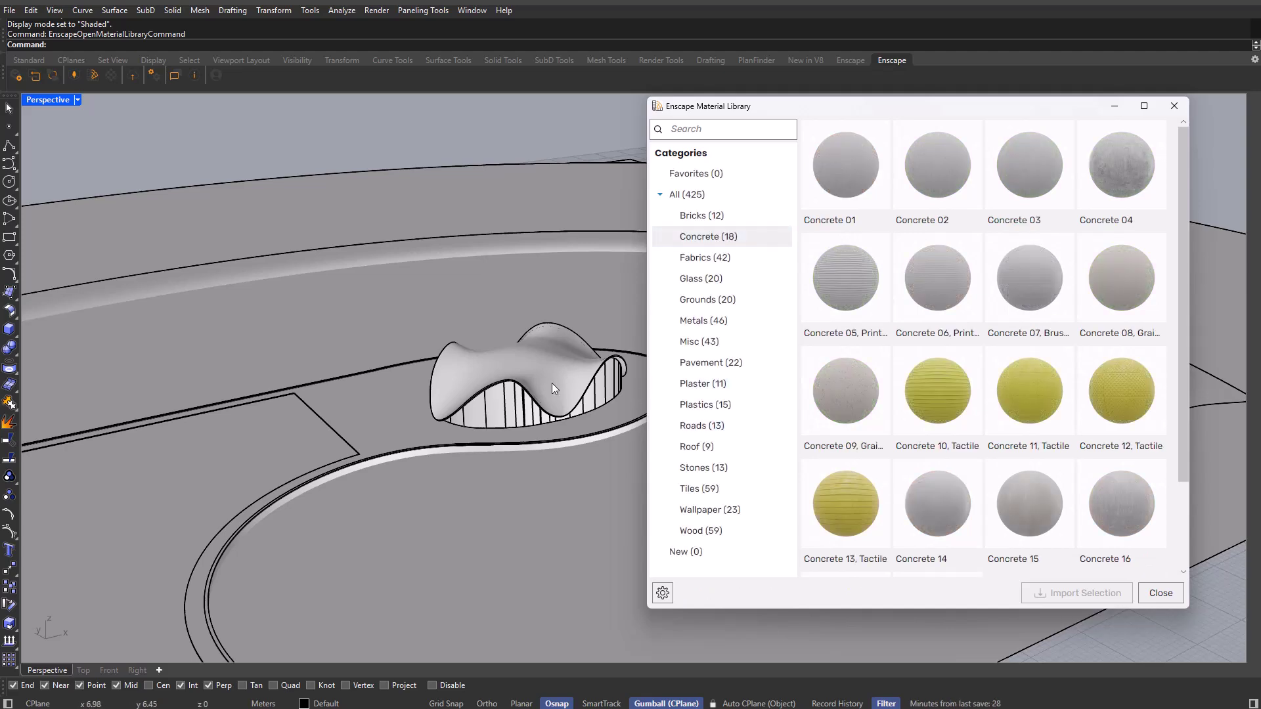
left_click(1115, 506)
left_click(734, 488)
scroll(1067, 462, "down", 5)
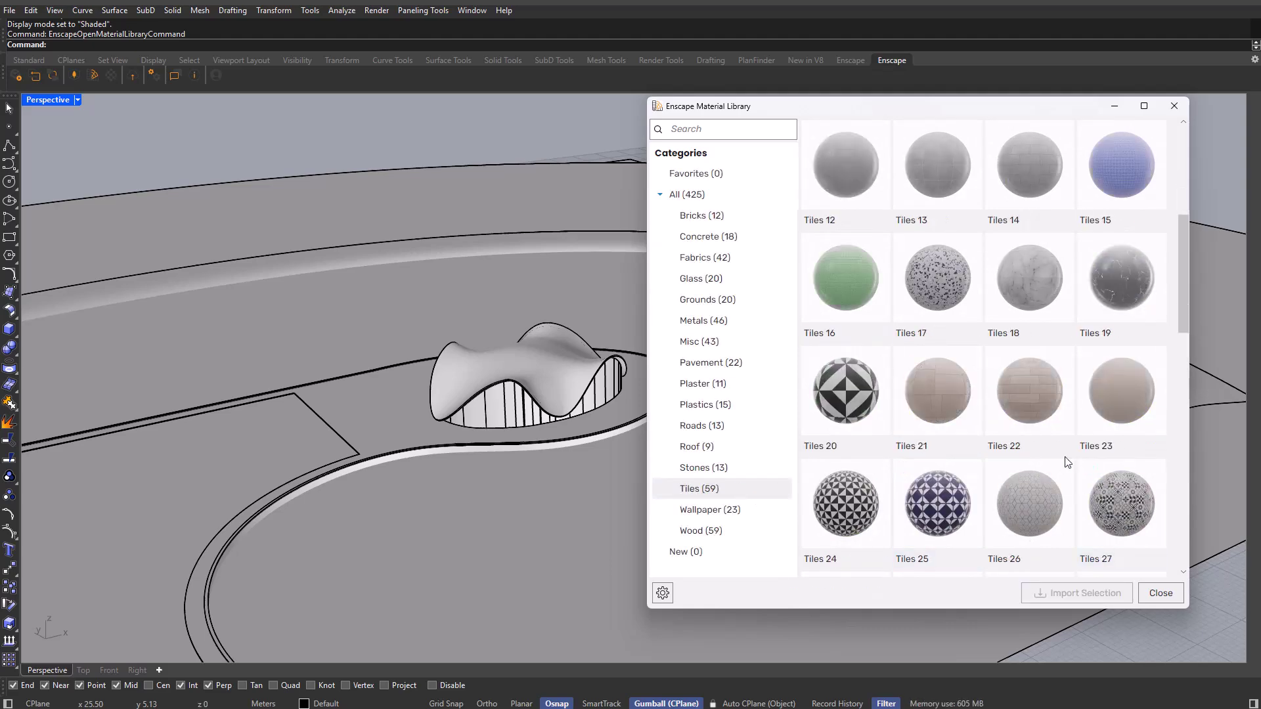
left_click(951, 393)
left_click(1011, 408, "ctrl")
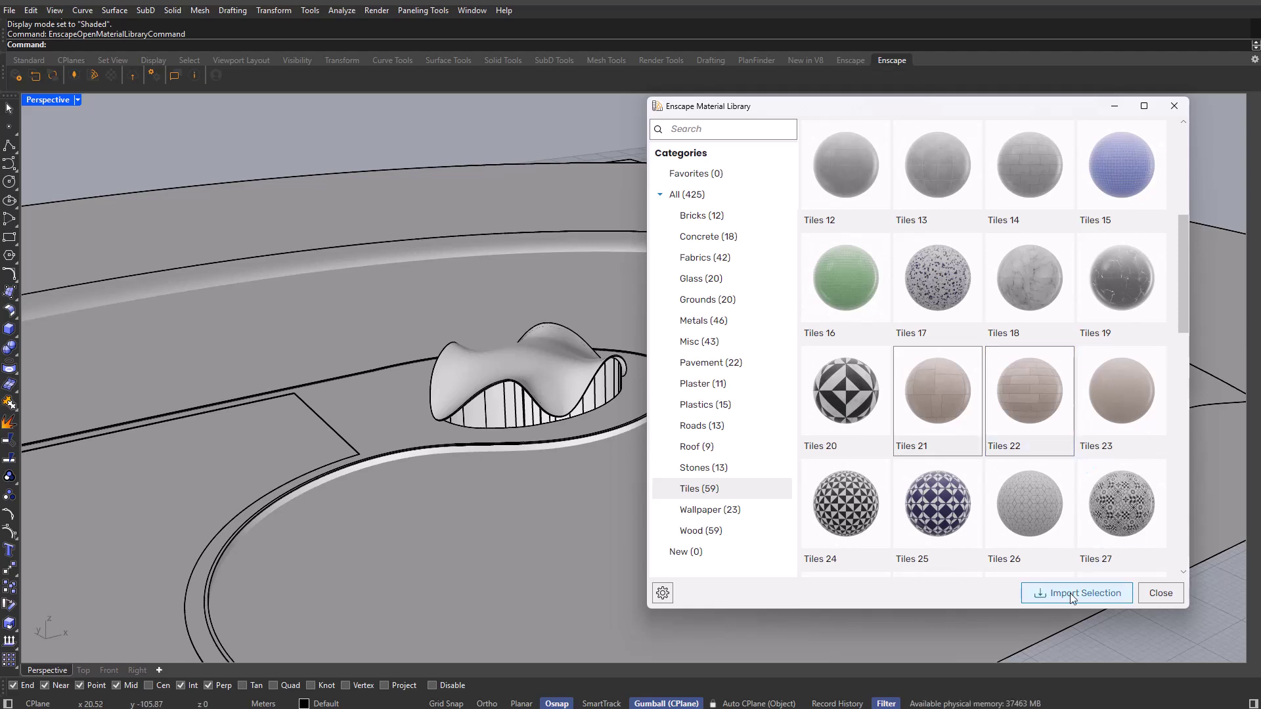
left_click(1072, 595)
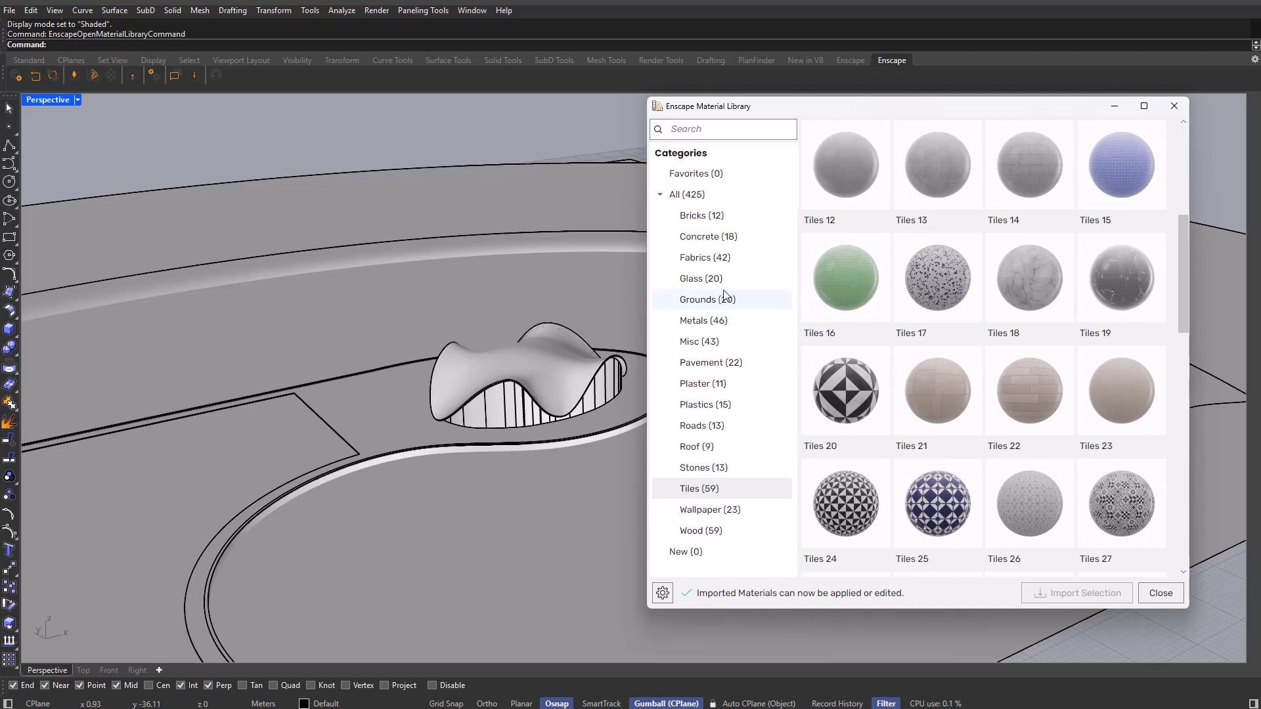
Browse the Concrete category of the material library and import Concrete 01.
left_click(736, 238)
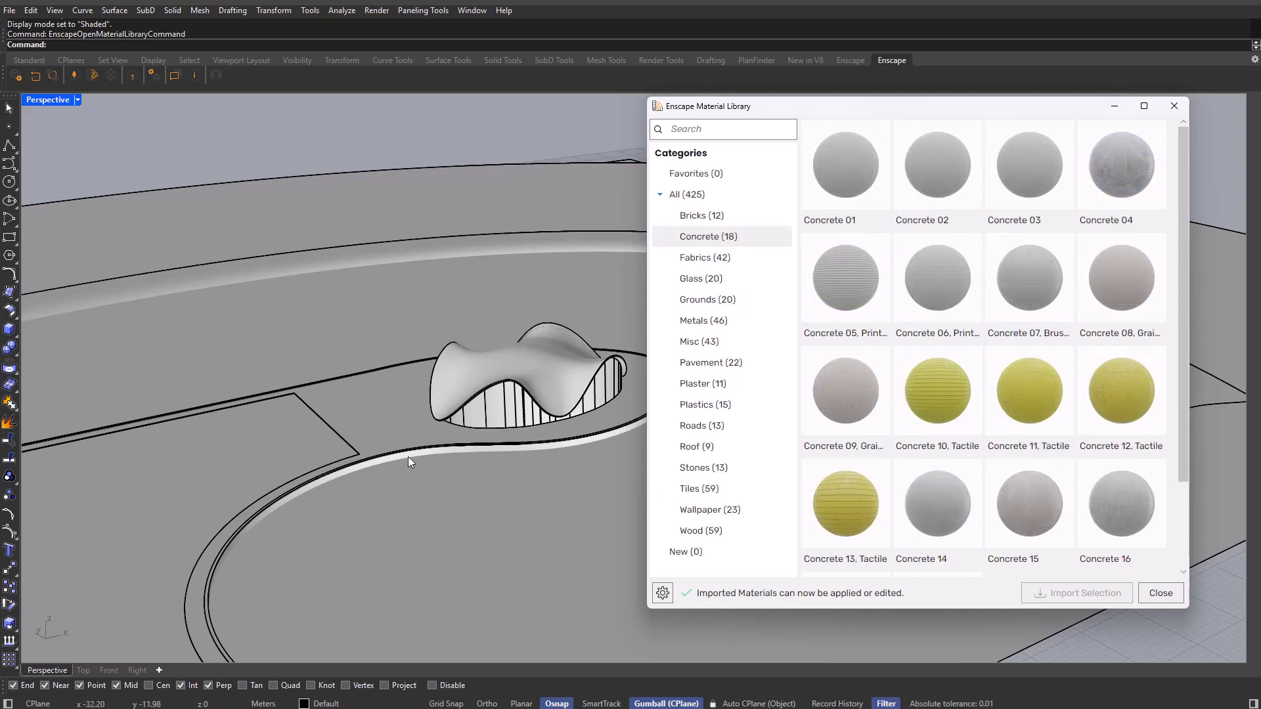
scroll(960, 417, "down", 2)
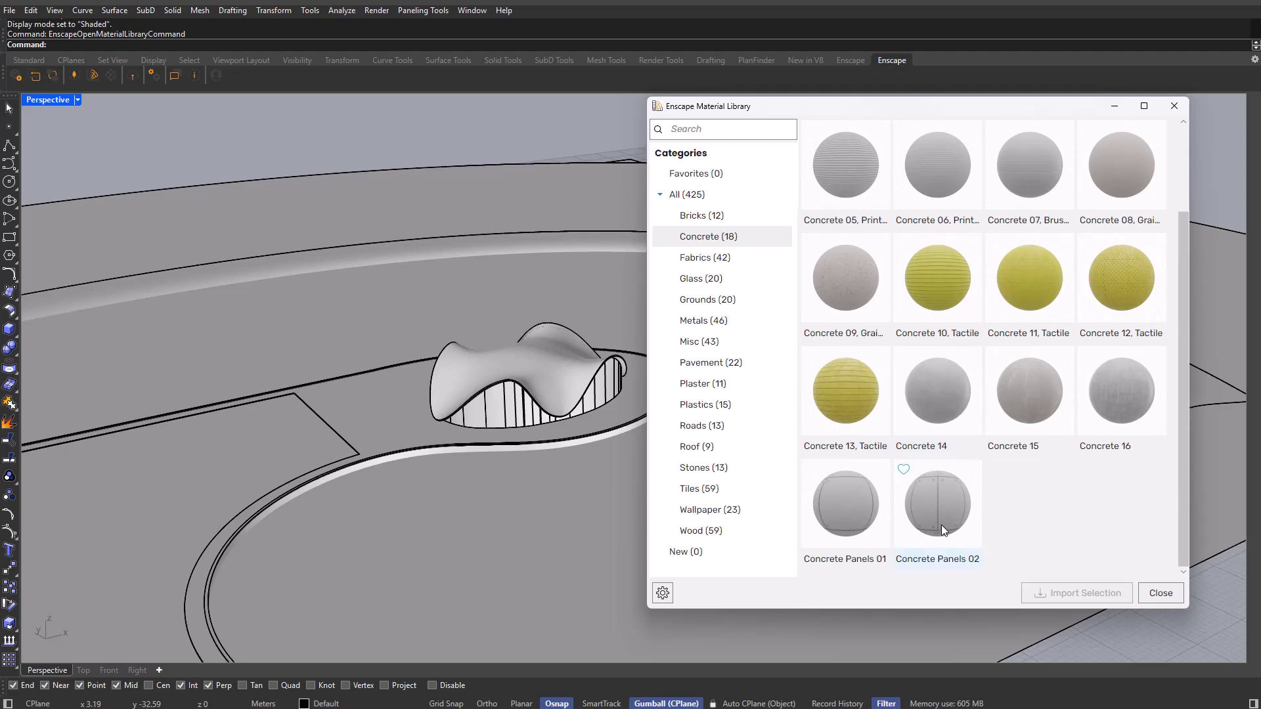
scroll(942, 525, "up", 2)
left_click(842, 170)
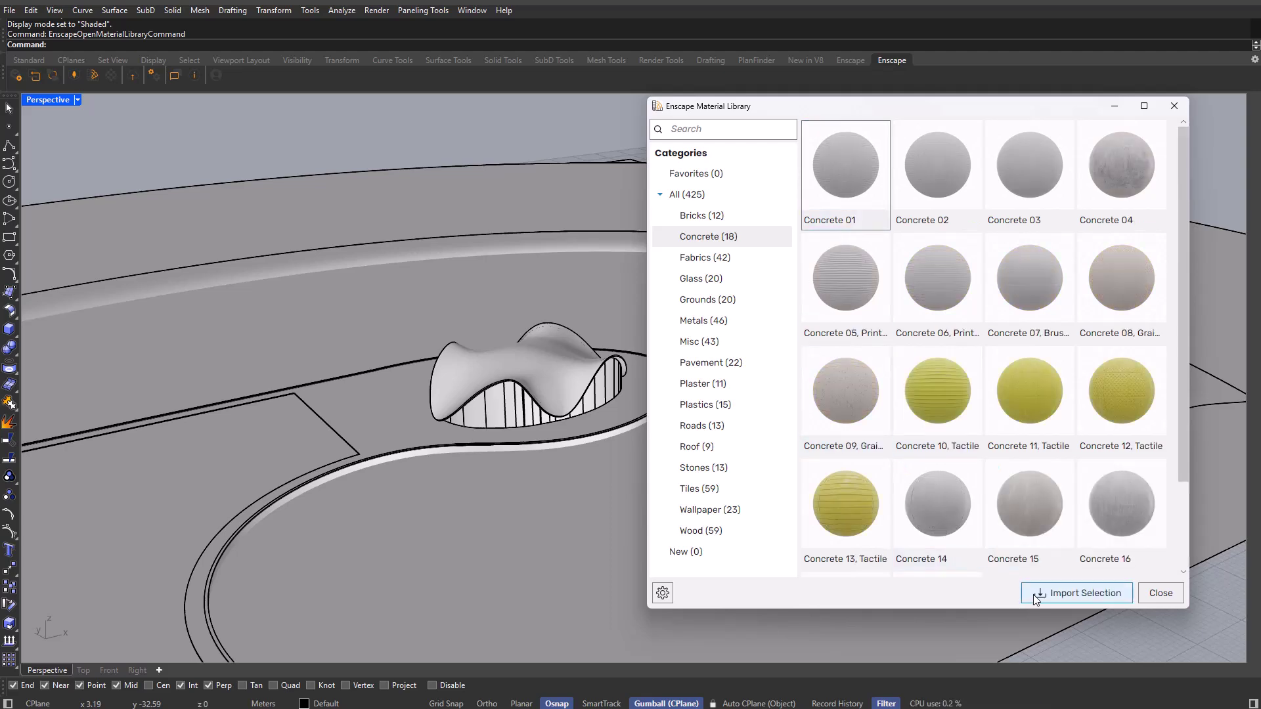
left_click(1039, 598)
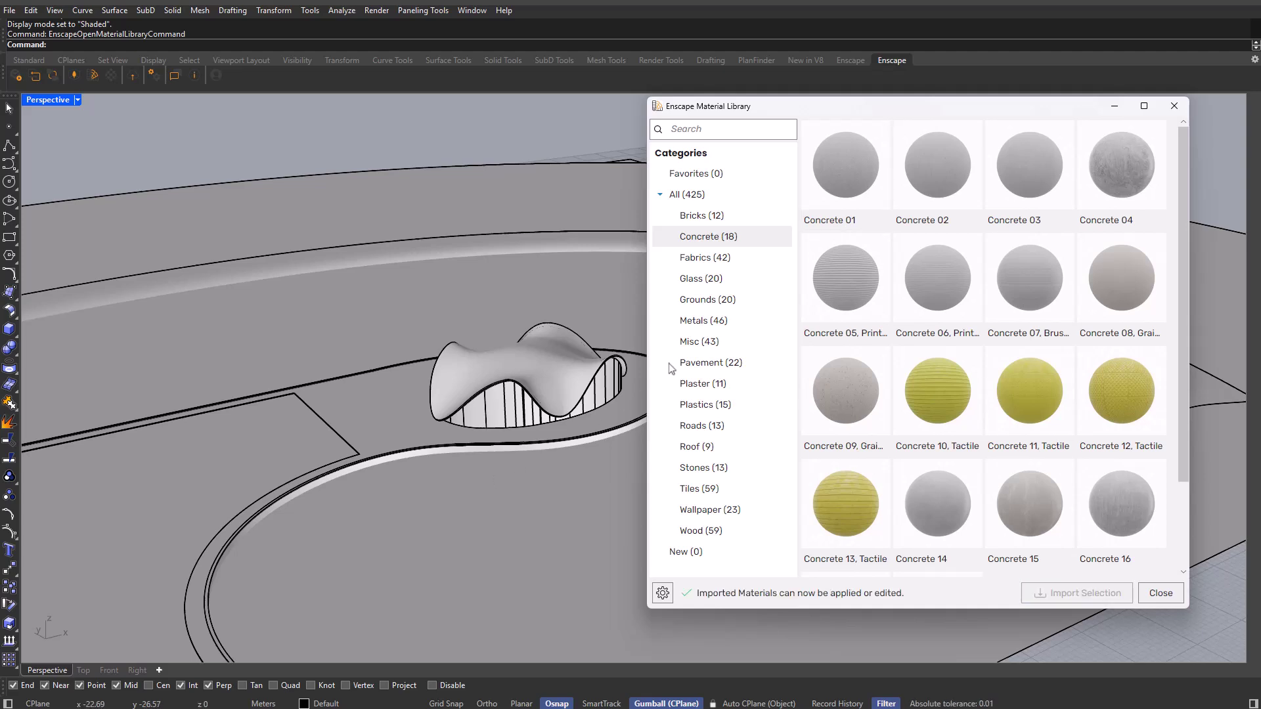
Import the Aluminum 01 material from the Metals category of the library.
left_click(746, 320)
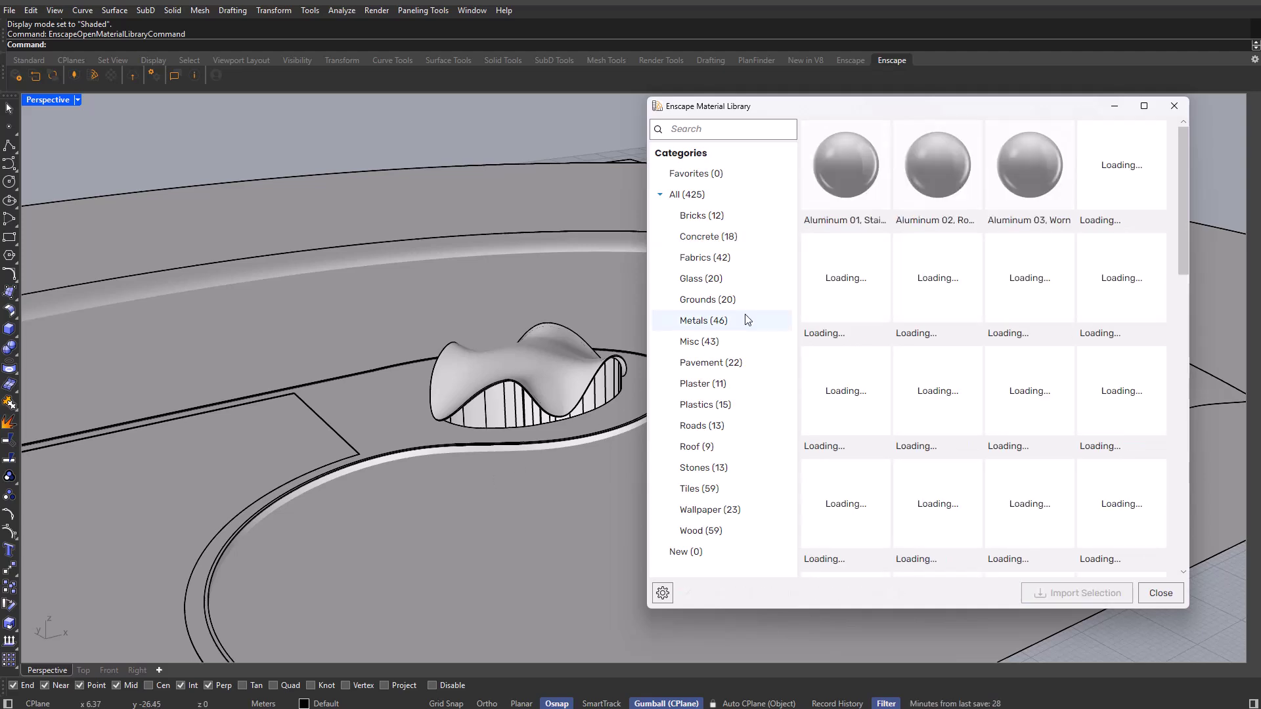
left_click(854, 179)
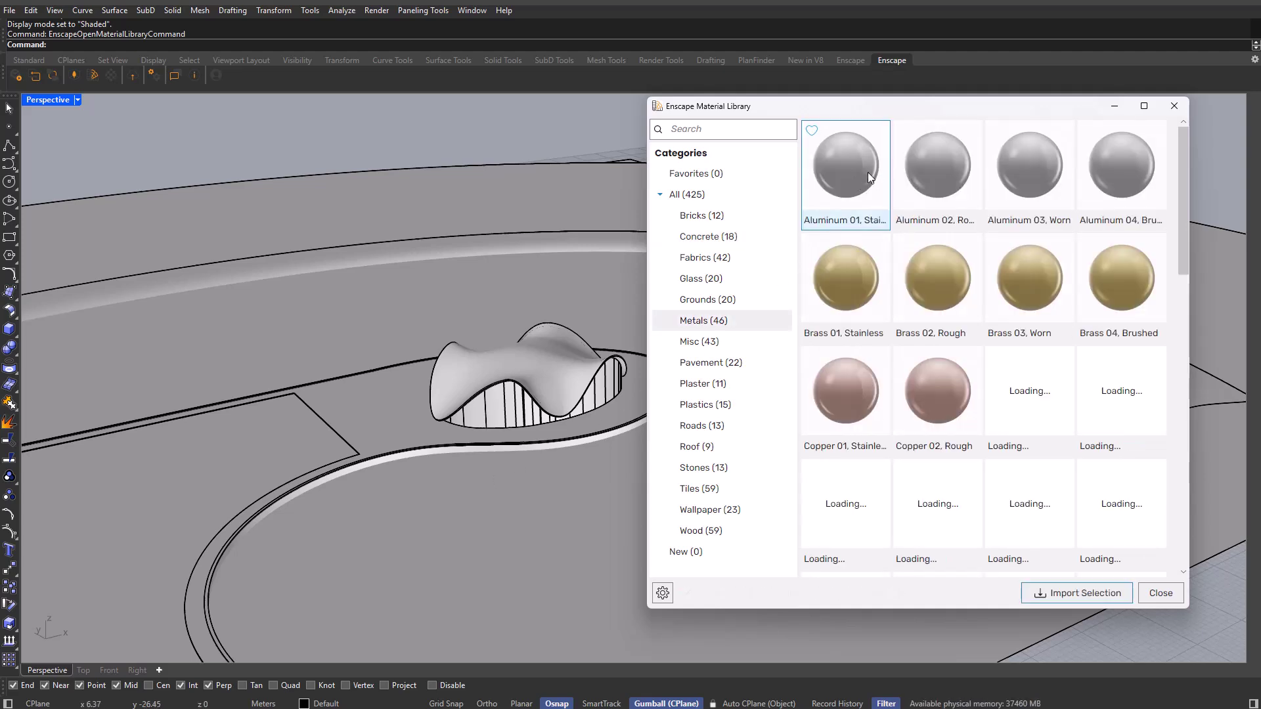
left_click(1048, 594)
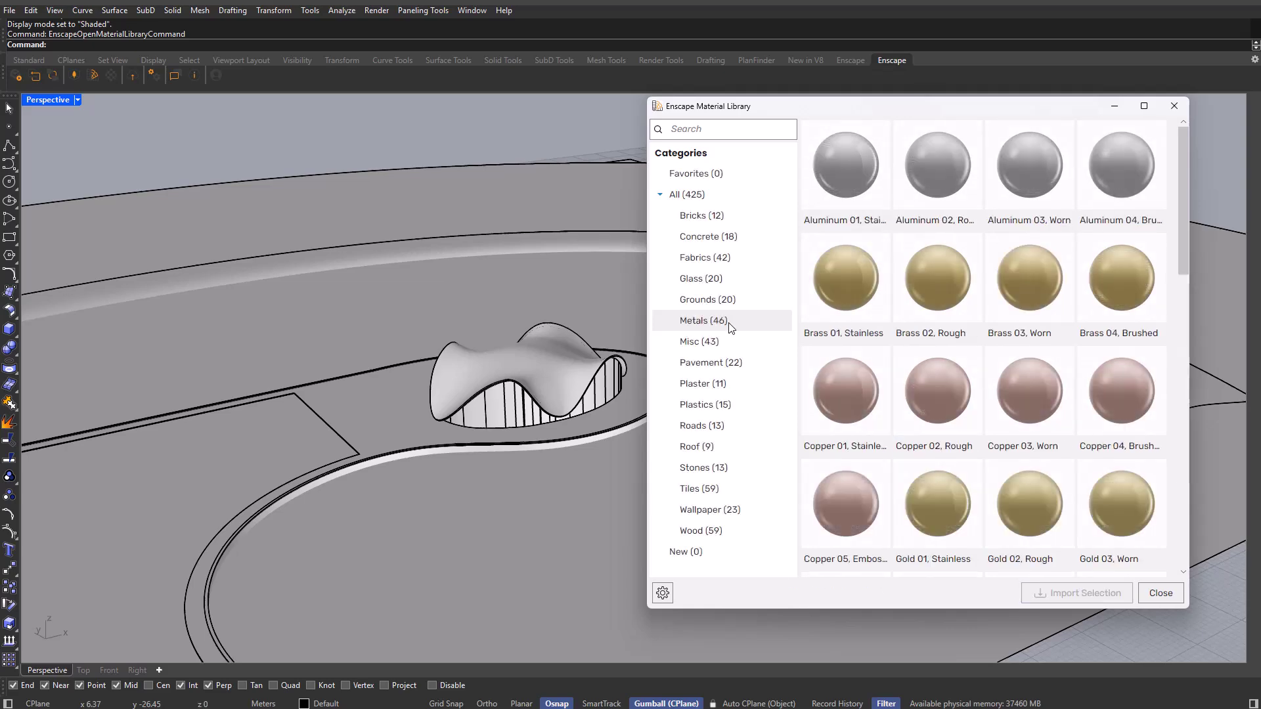
Import Frosted Glass 07 and Frosted Glass 08 from the Glass category and close the material library.
left_click(696, 280)
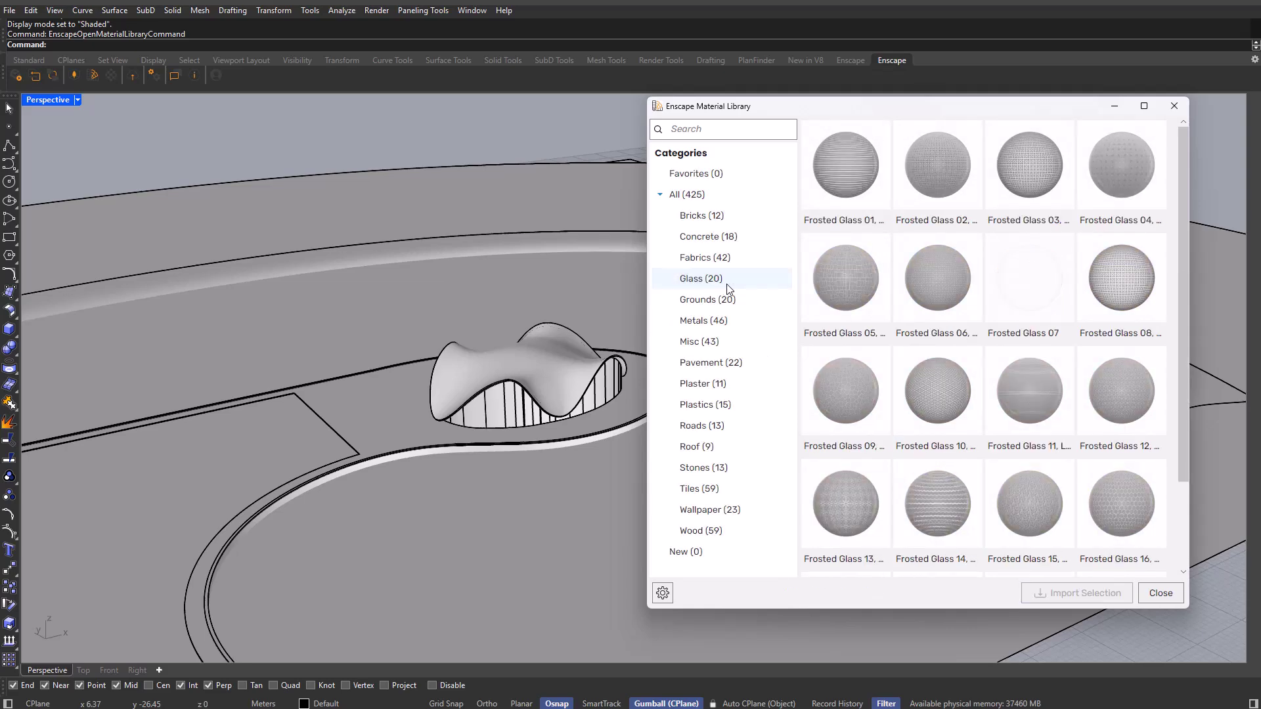
left_click(1025, 282)
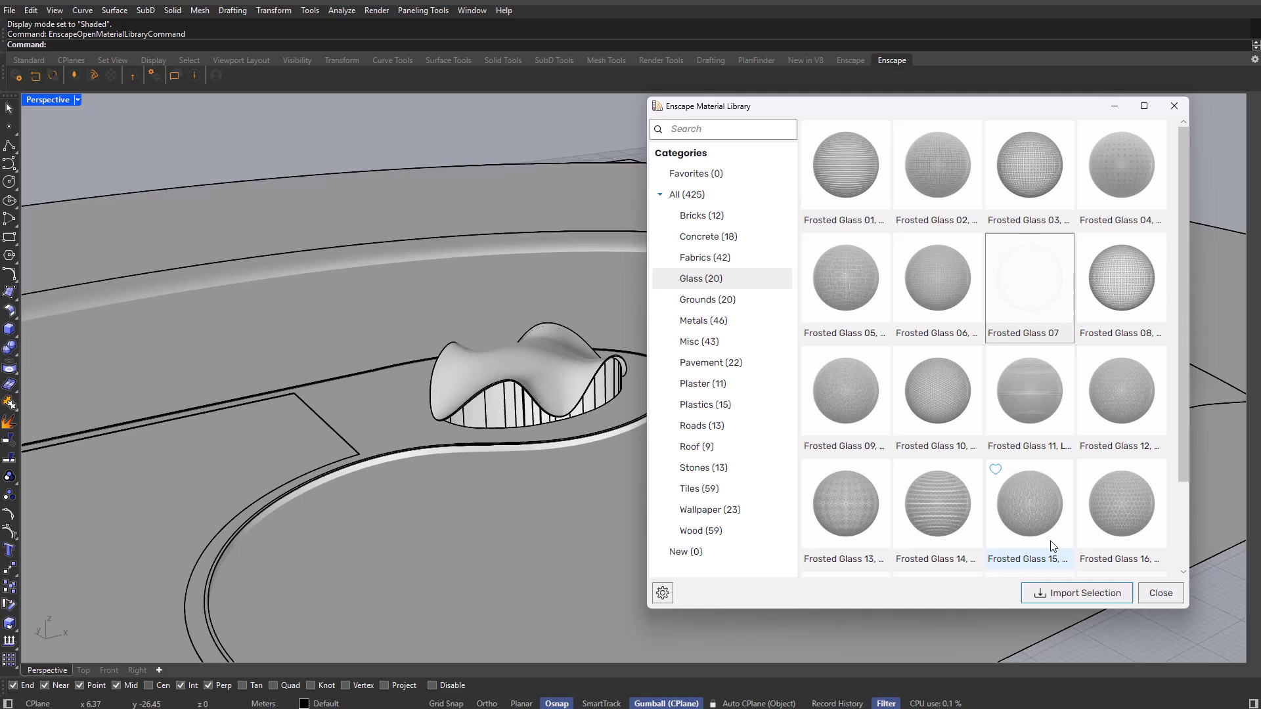
left_click(1058, 595)
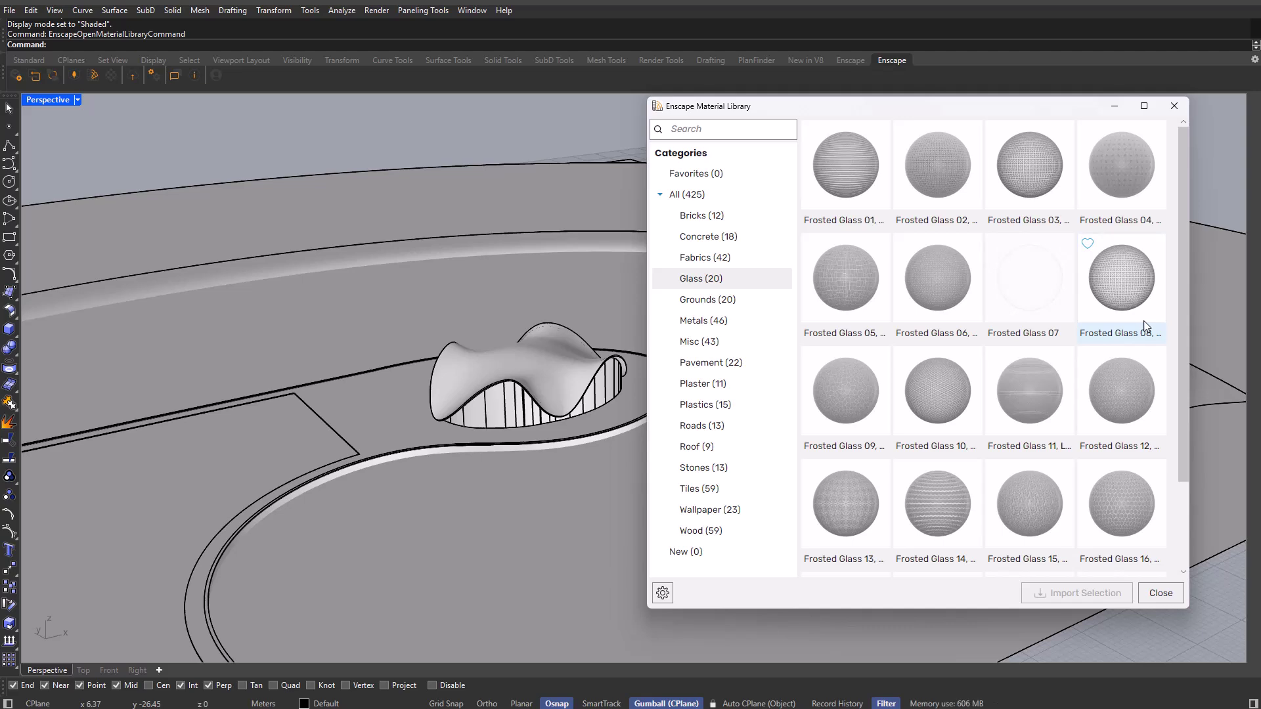
left_click(1116, 293)
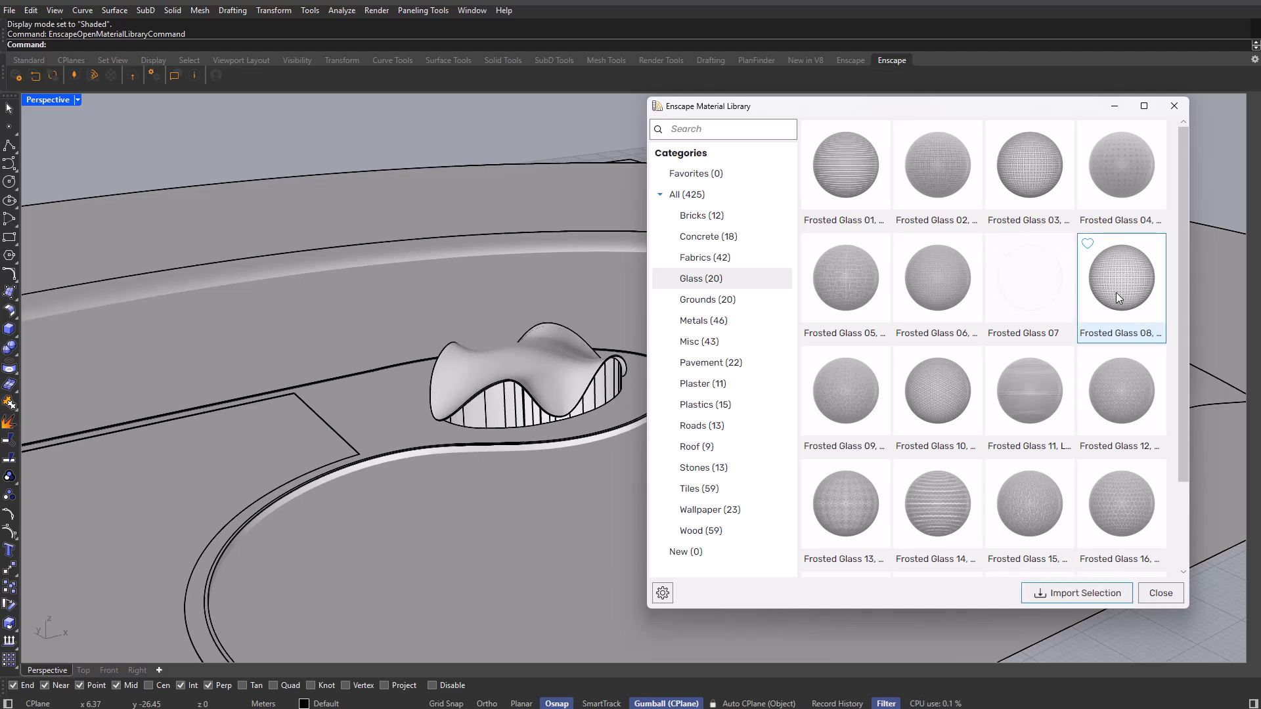
left_click(1064, 593)
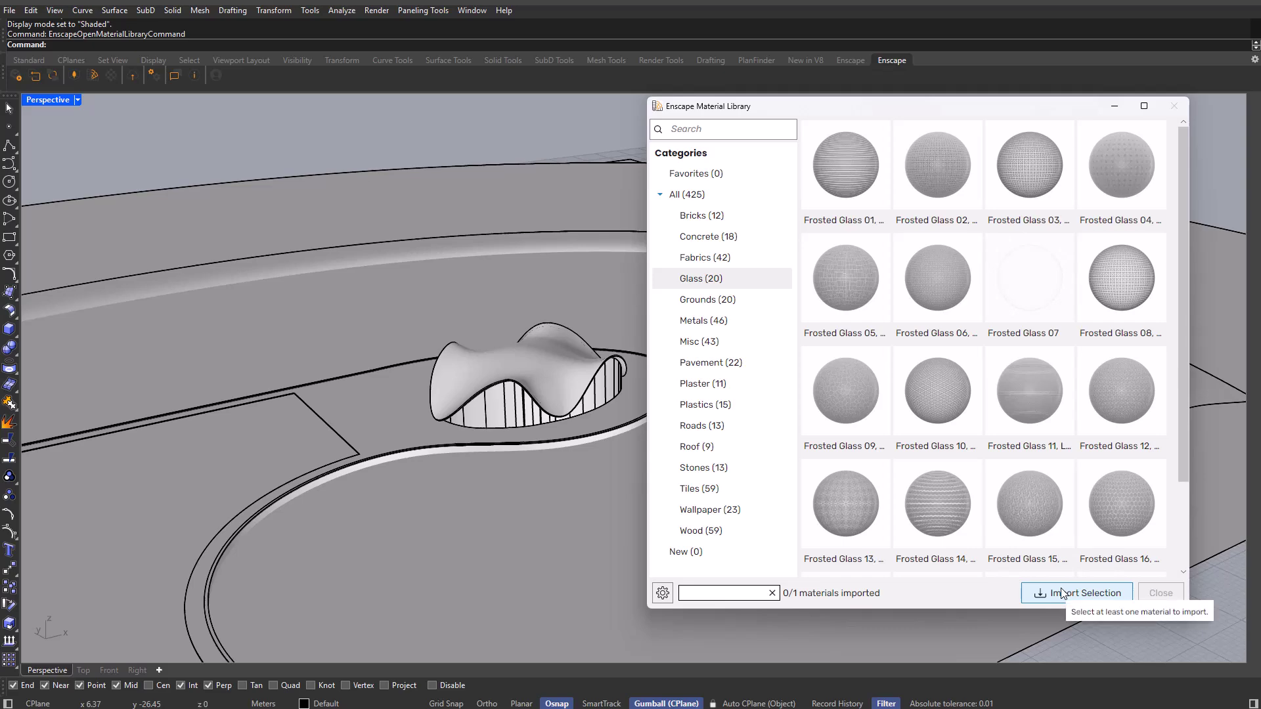
left_click(1174, 106)
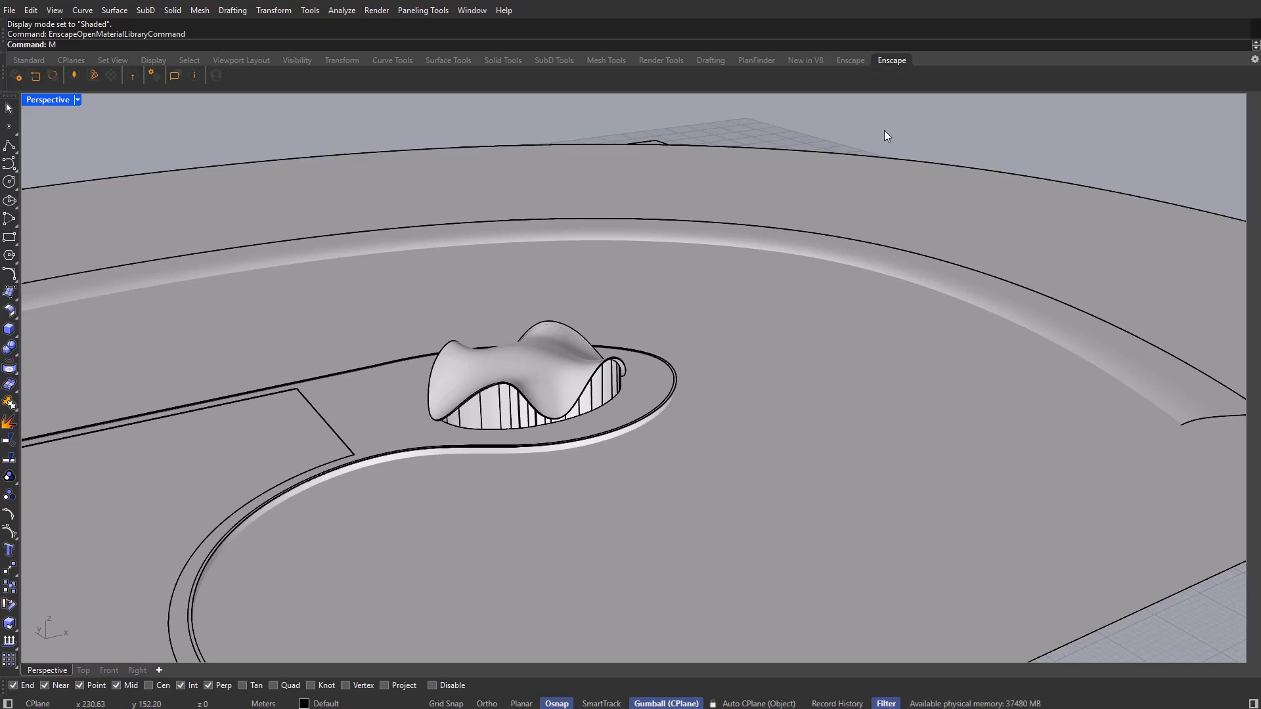
Open the document's materials with the Materials command and assign Grass 04 to the lawn surface beside the pavilion.
type("Materials")
key("Return")
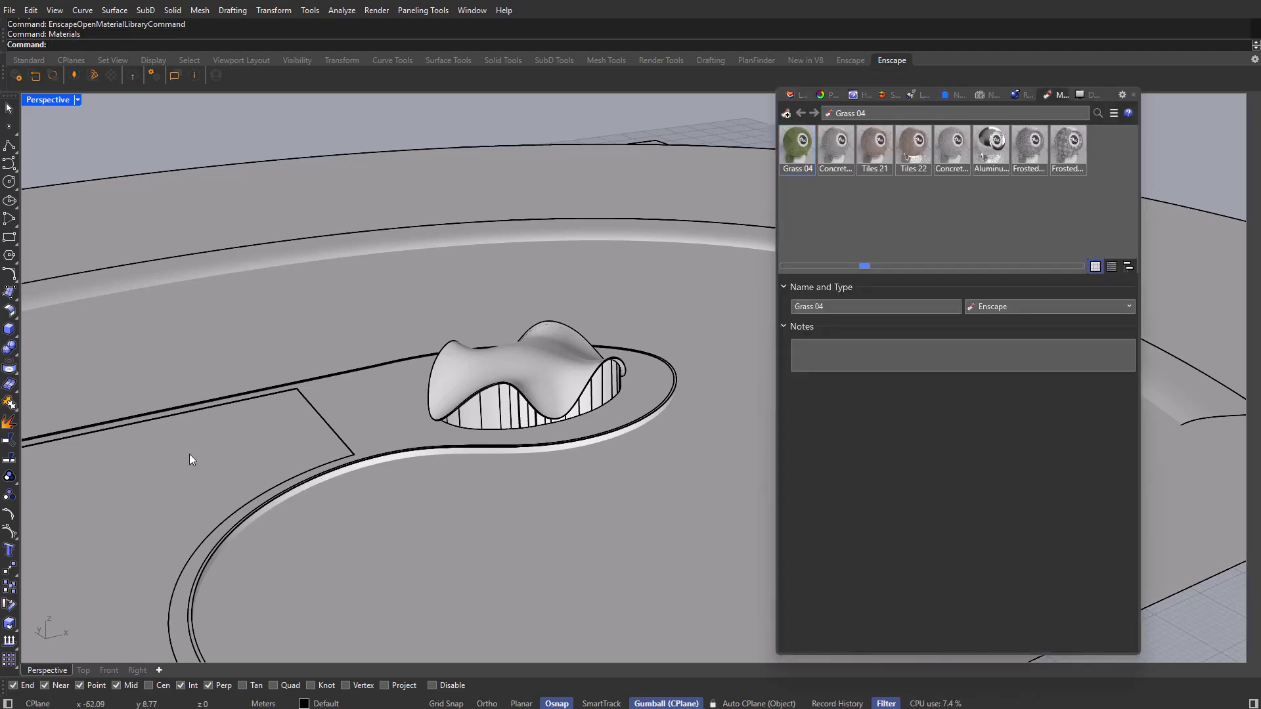
left_click(190, 455)
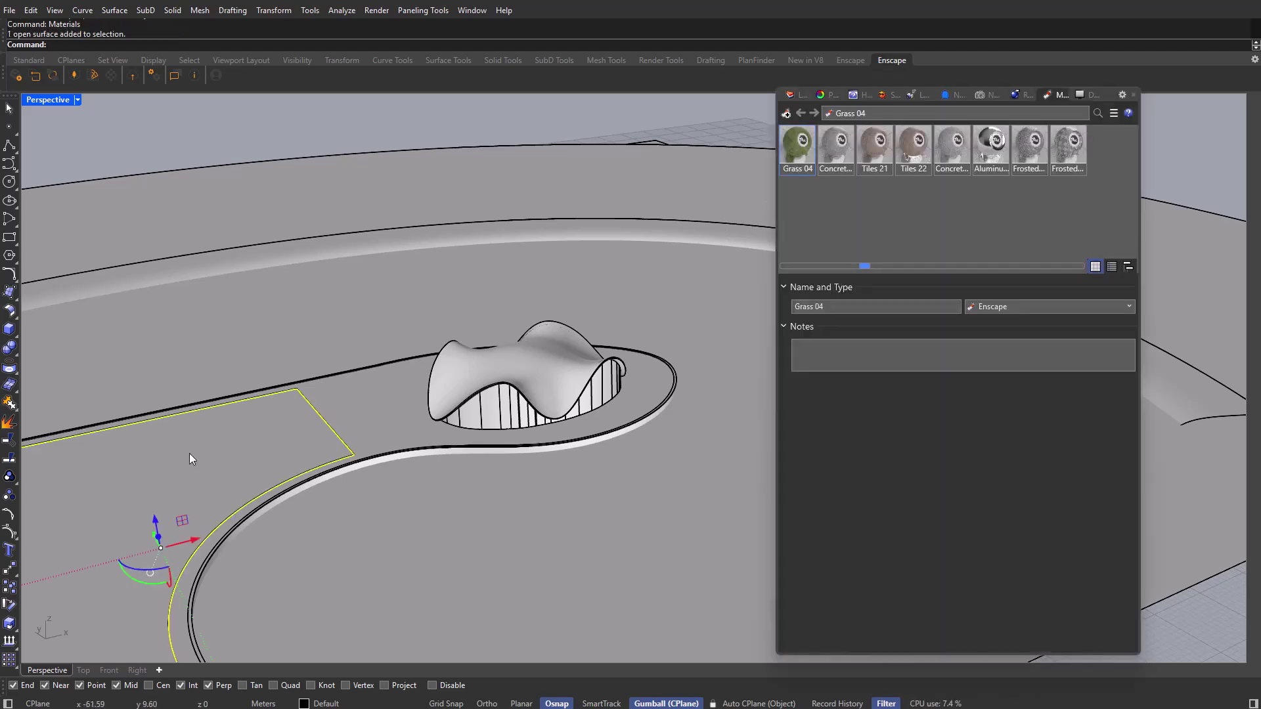
right_click(803, 150)
left_click(848, 155)
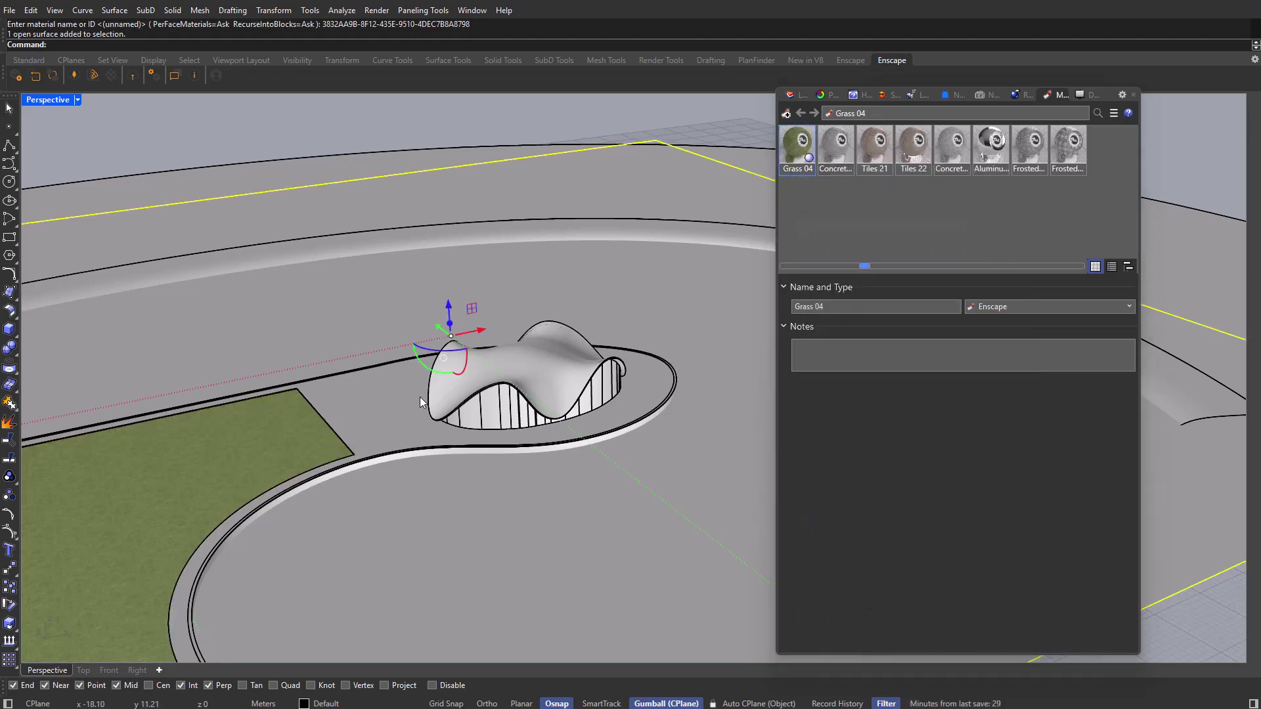
Assign the Tiles 21 material to the paved platform polysurface that surrounds the lawn and pavilion.
left_click(365, 416)
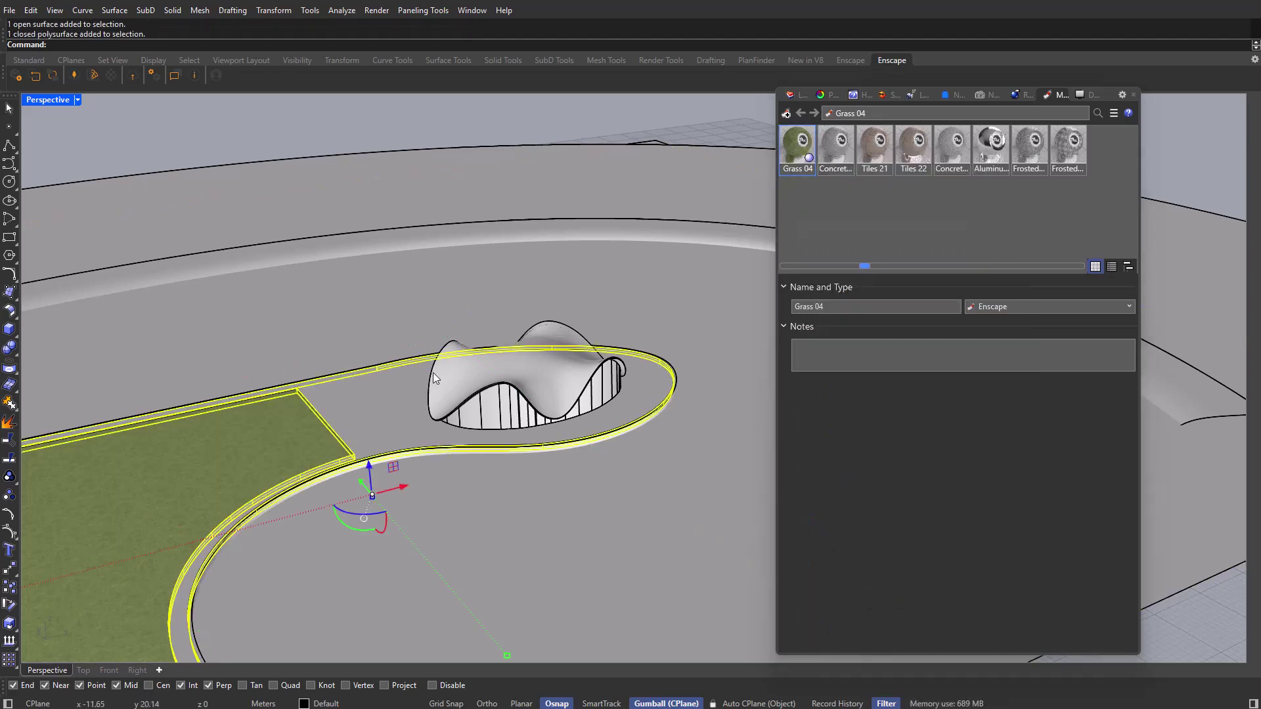
scroll(432, 373, "down", 3)
scroll(395, 415, "up", 5)
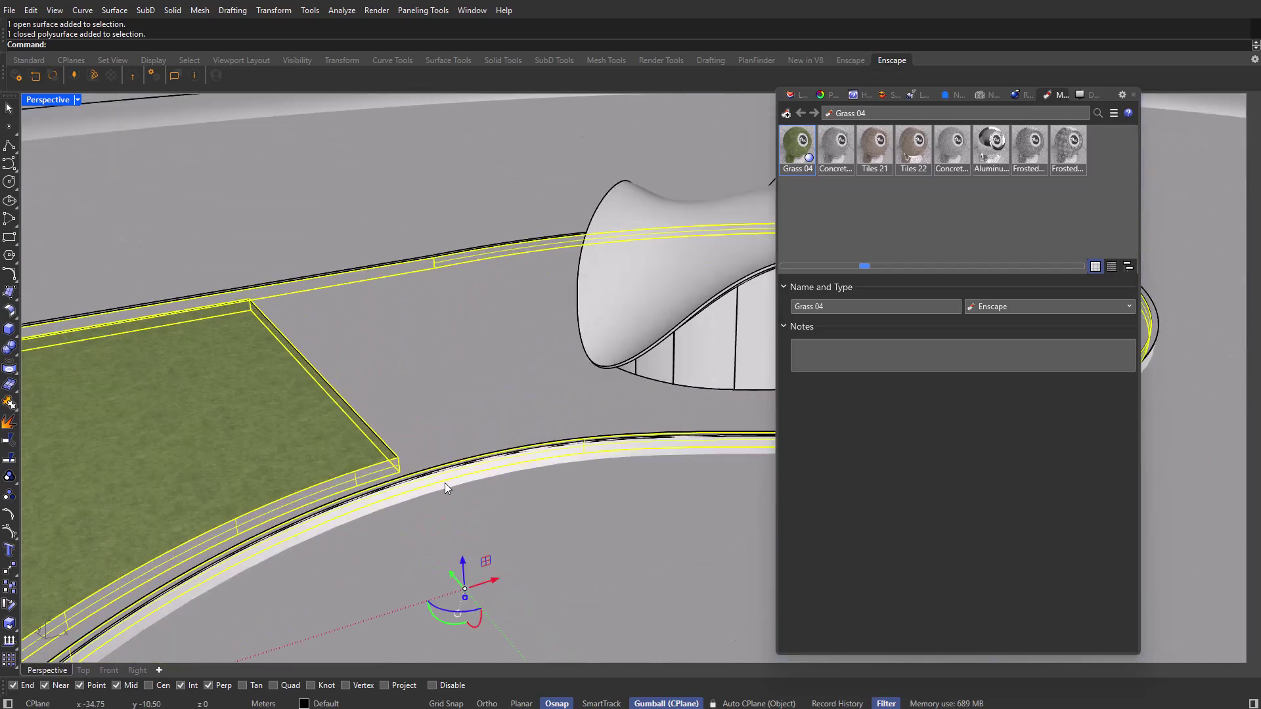
right_click(874, 148)
key("Return")
Assign the Concrete 01 material to the curved edge band along the rim of the paved platform.
scroll(460, 460, "up", 5)
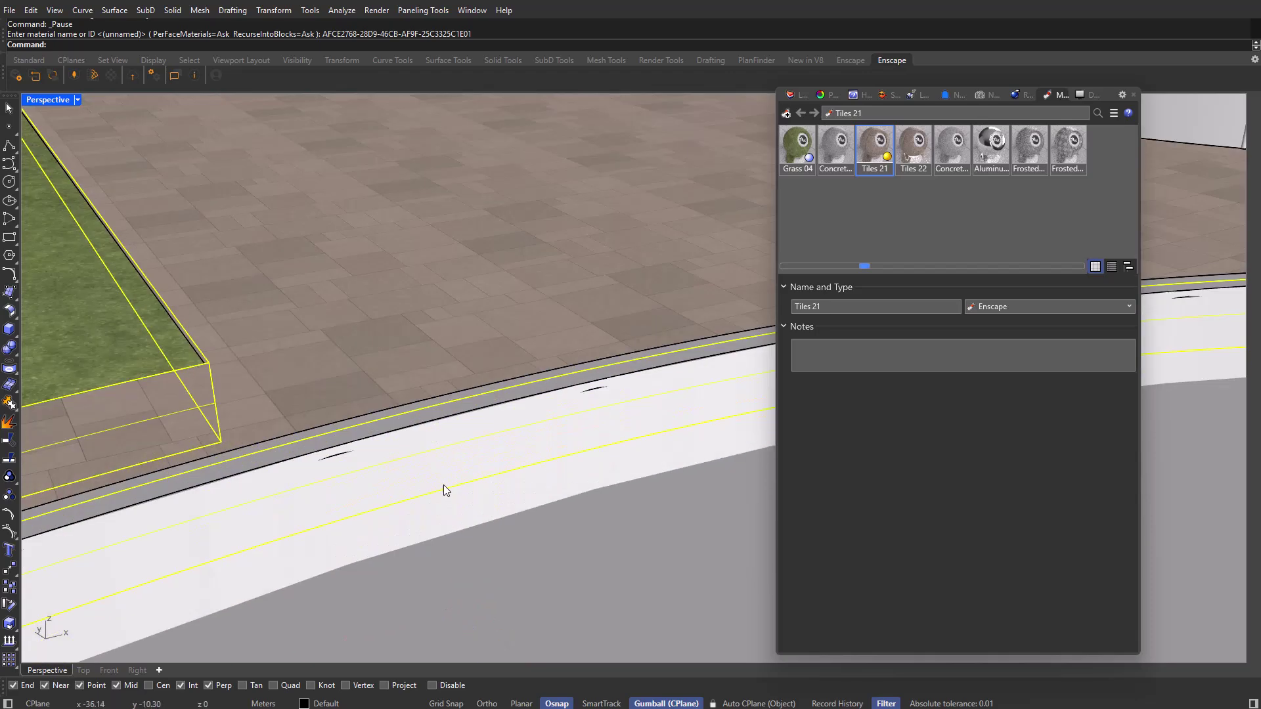
left_click(952, 148)
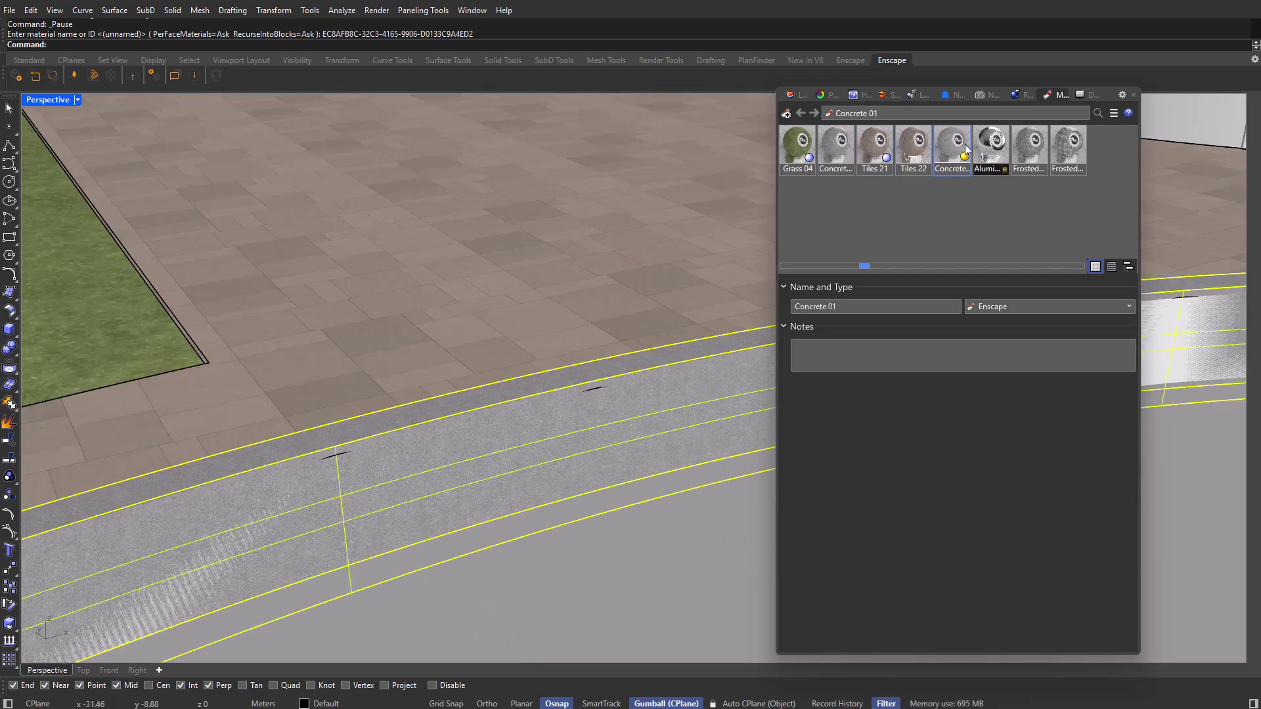
left_click(416, 501)
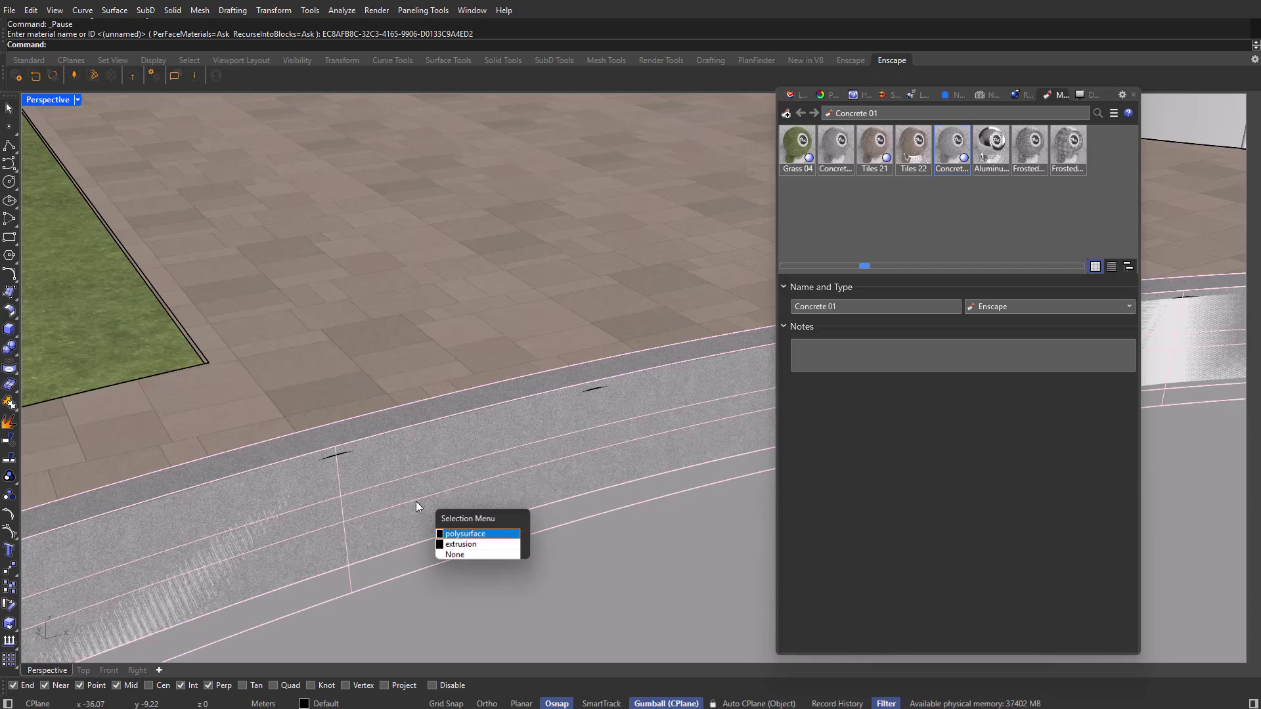
left_click(466, 534)
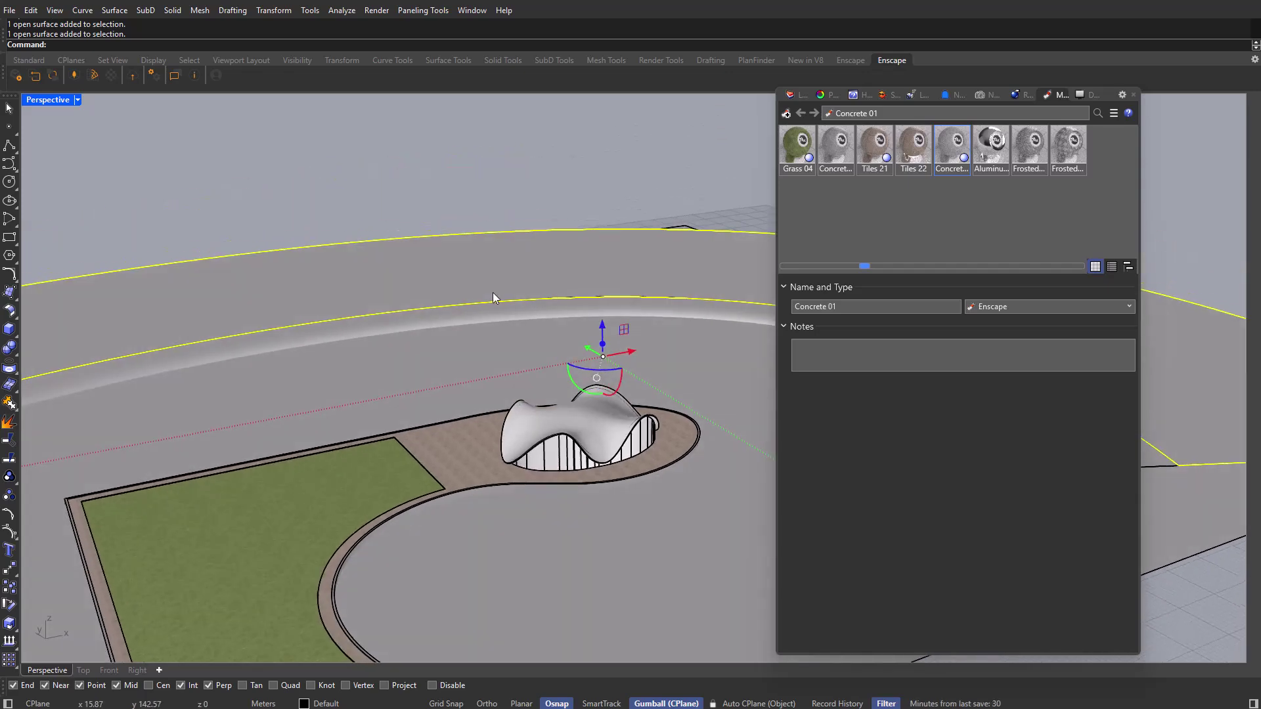
Assign the Grass 04 material to the selected outer terrain surface behind the pavilion.
right_click(798, 148)
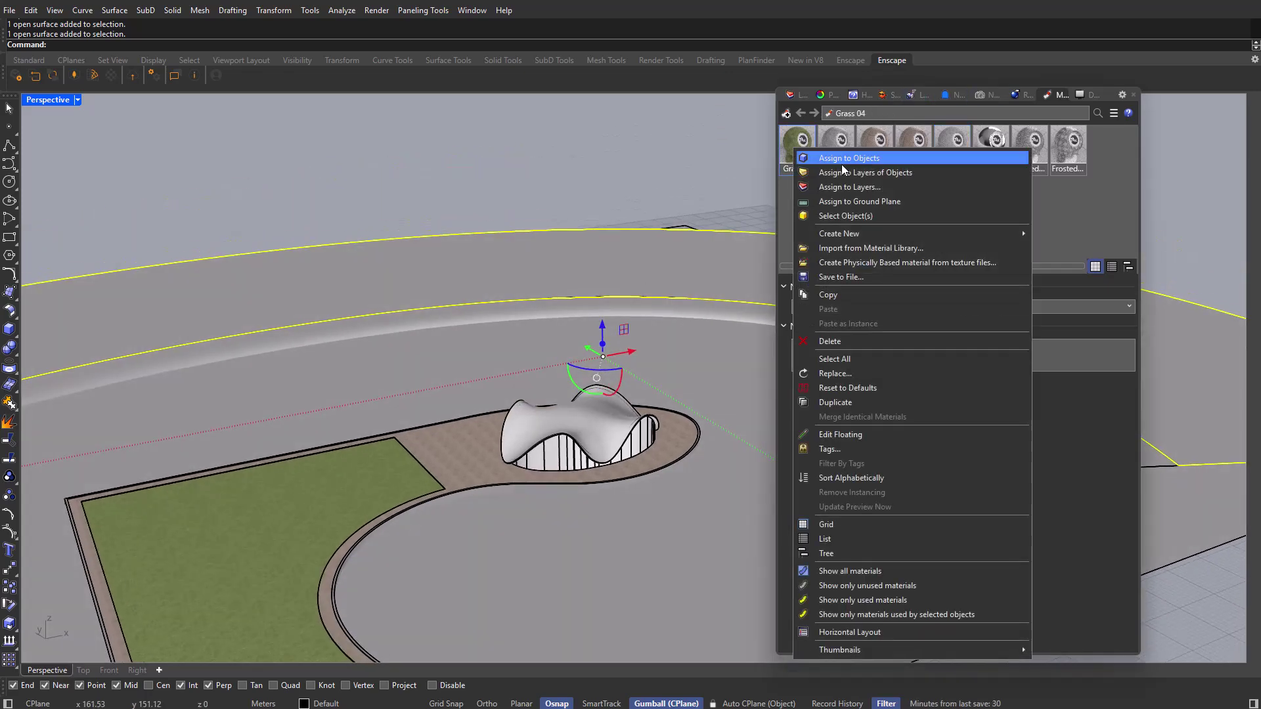
left_click(843, 158)
scroll(487, 330, "up", 5)
Import Soil 01, Cracked from the Grounds category and assign it to the sloped bank surface along the inner edge of the grass terrain.
left_click(484, 324)
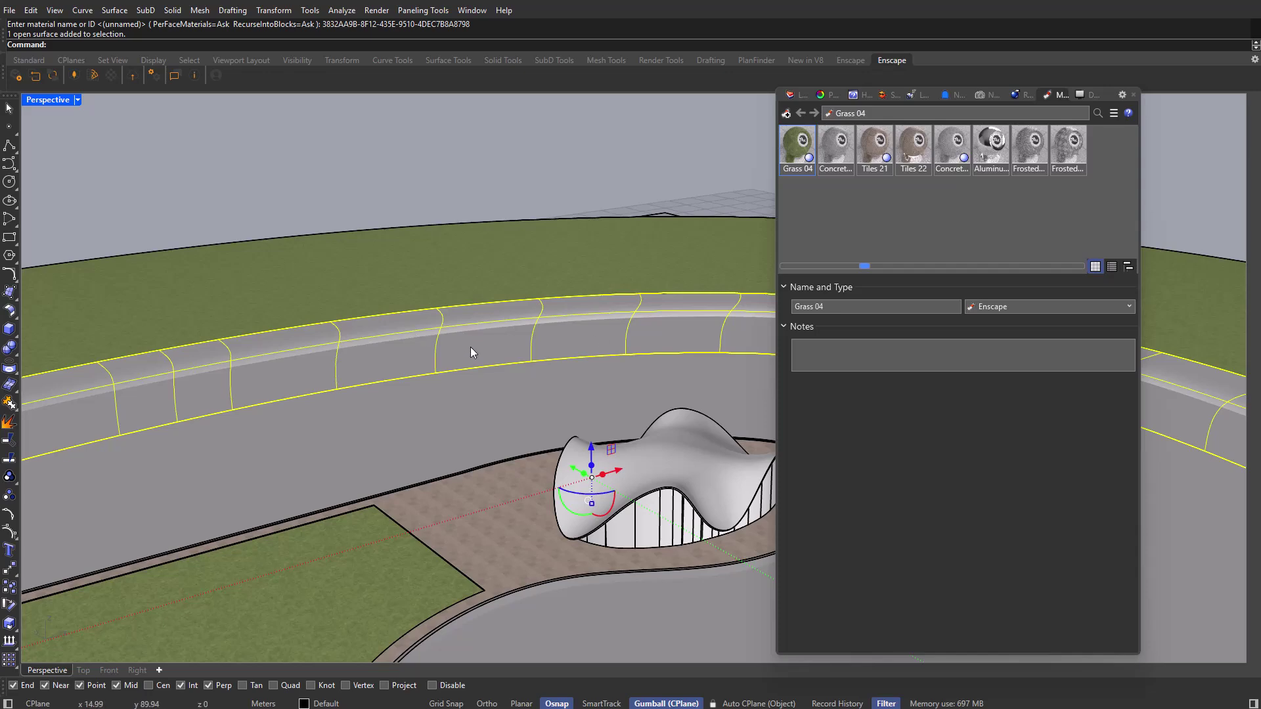
scroll(453, 351, "down", 5)
scroll(423, 355, "up", 3)
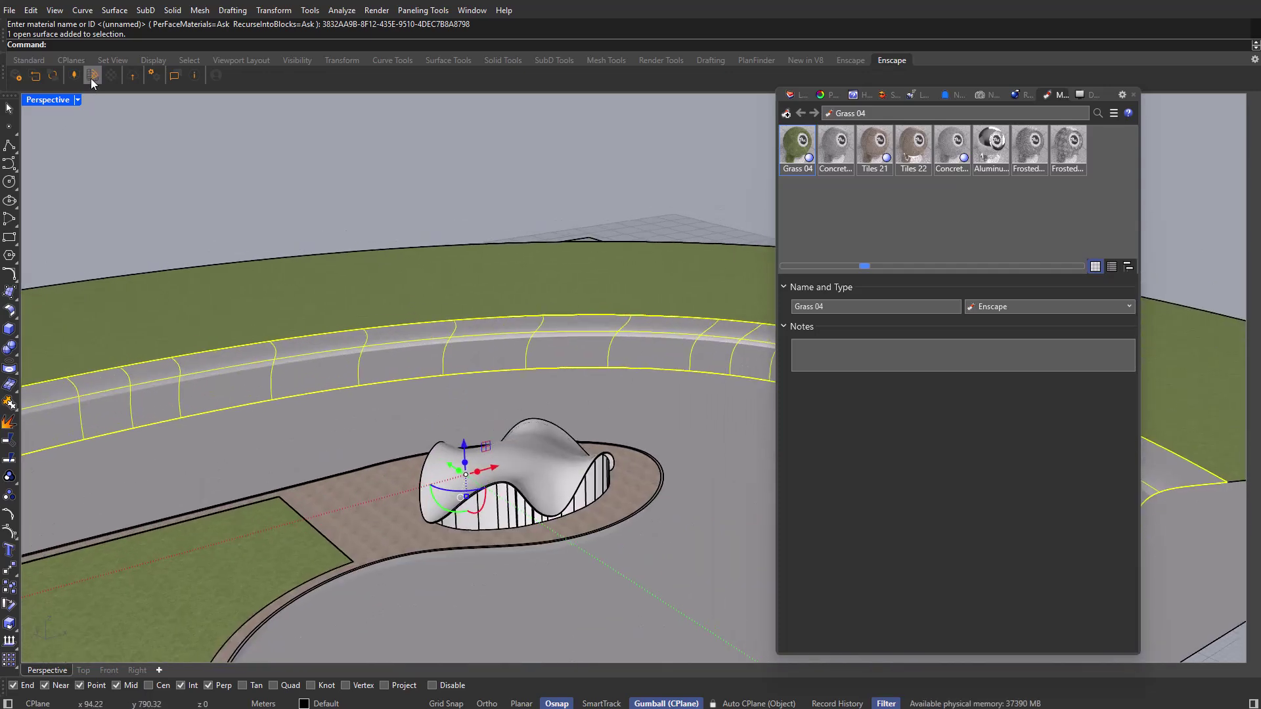
left_click(93, 75)
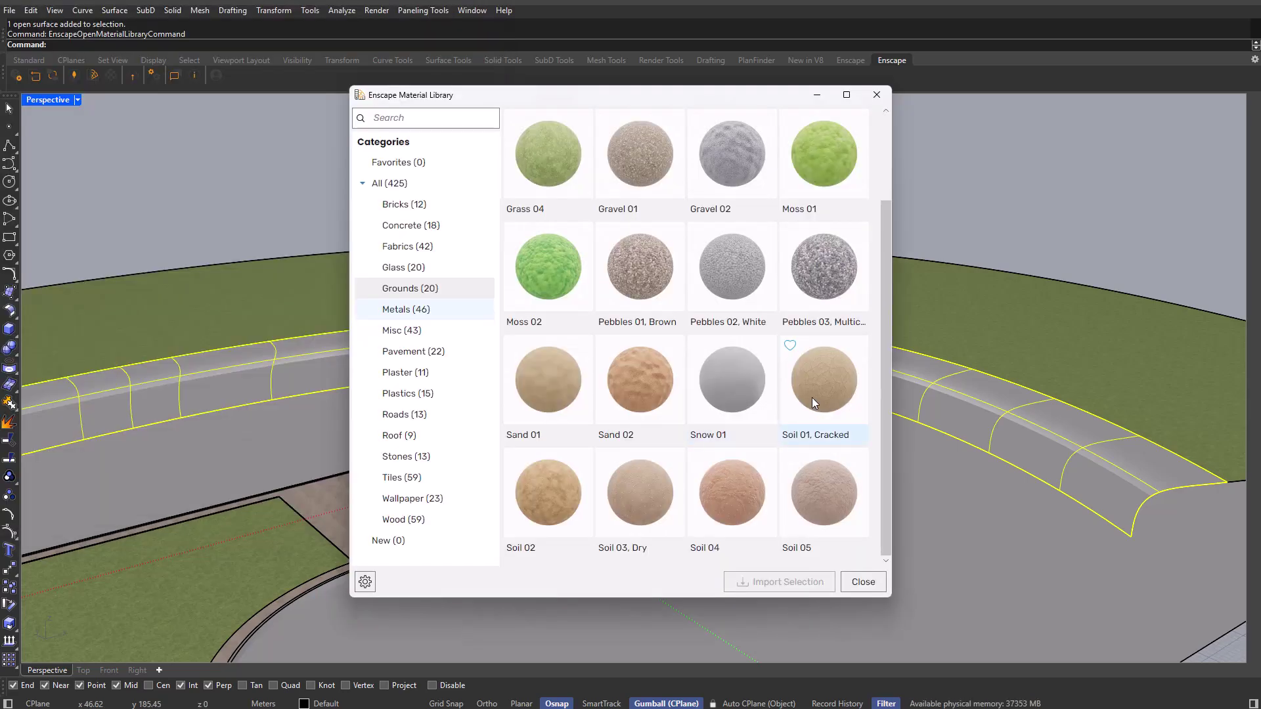
left_click(840, 383)
left_click(779, 584)
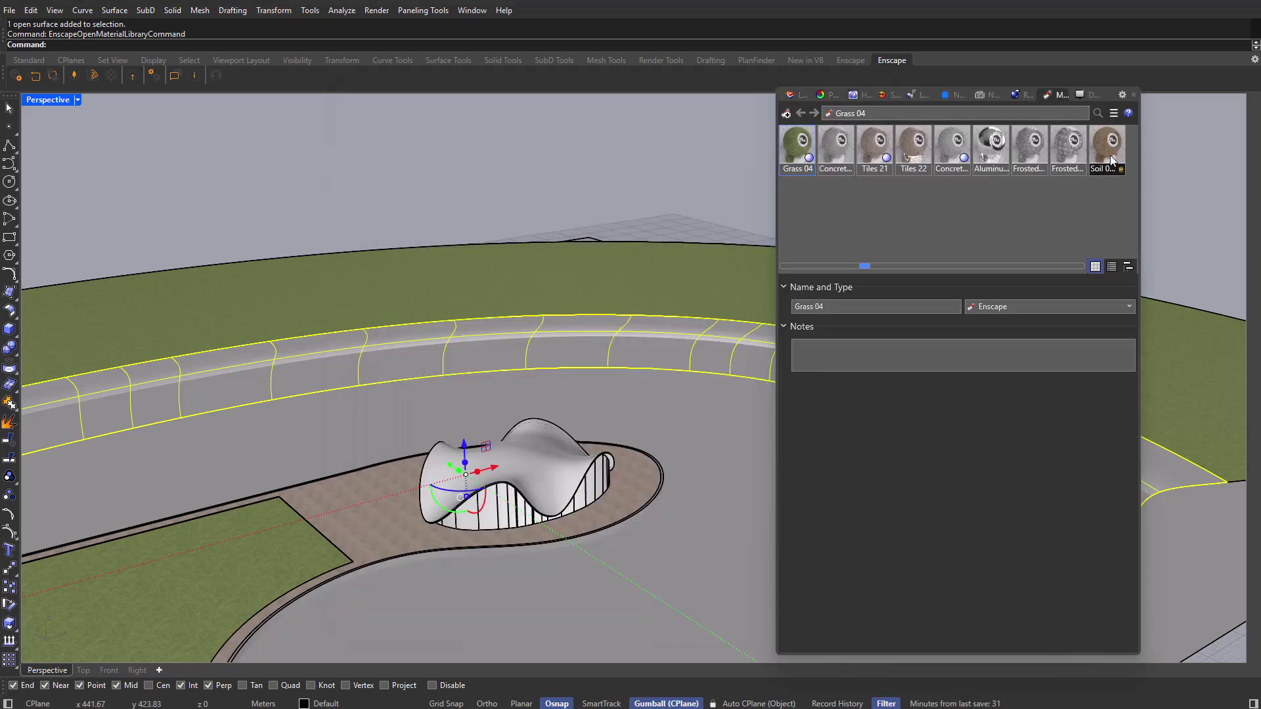
right_click(1110, 159)
left_click(1149, 161)
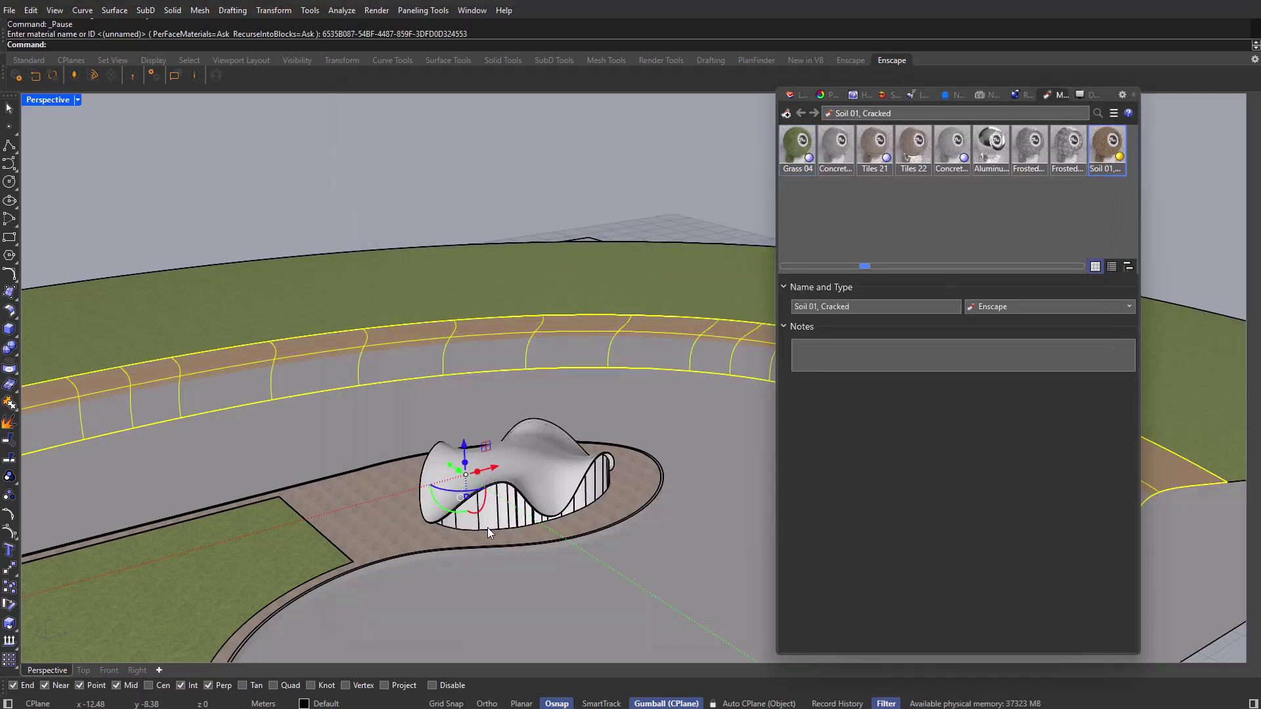
Select only the pavilion's vertical facade mullions, group them, and assign the Aluminum 01, Stainless material to the group.
scroll(487, 526, "up", 5)
left_click(479, 525)
scroll(470, 519, "down", 3)
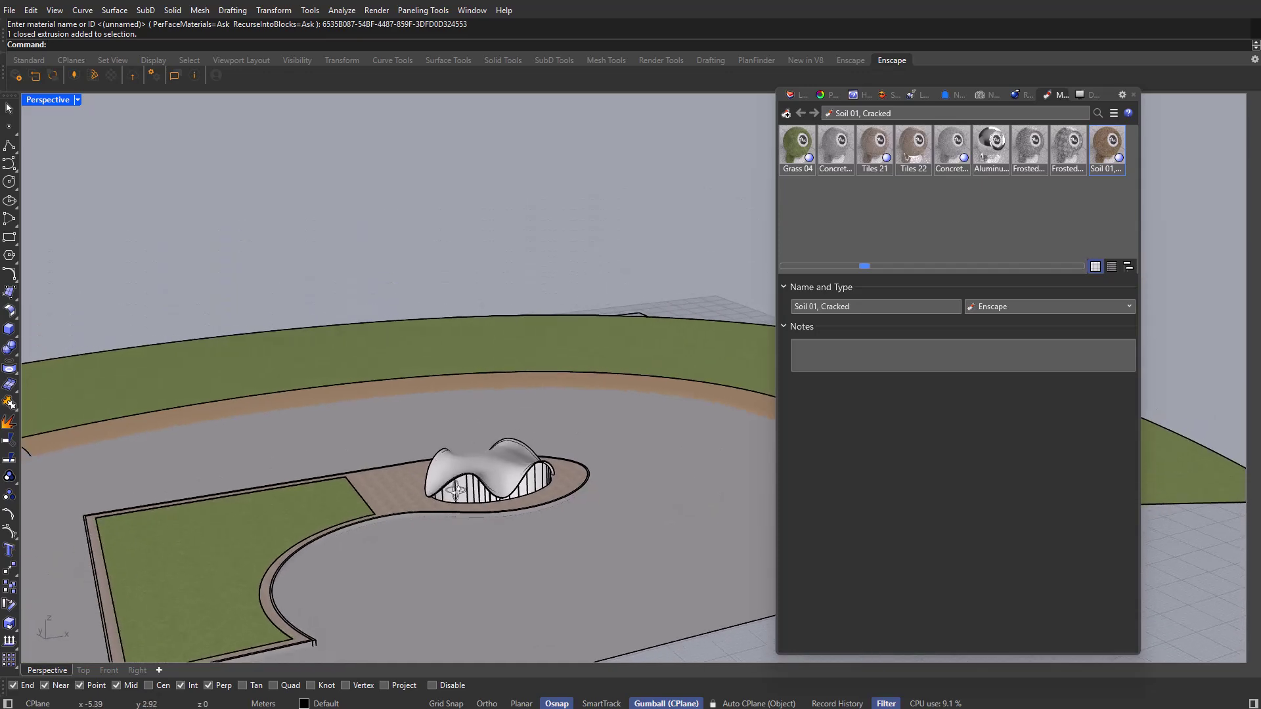
left_click_drag(706, 240, 664, 284)
scroll(372, 503, "up", 5)
scroll(426, 467, "up", 3)
left_click(413, 448, "ctrl")
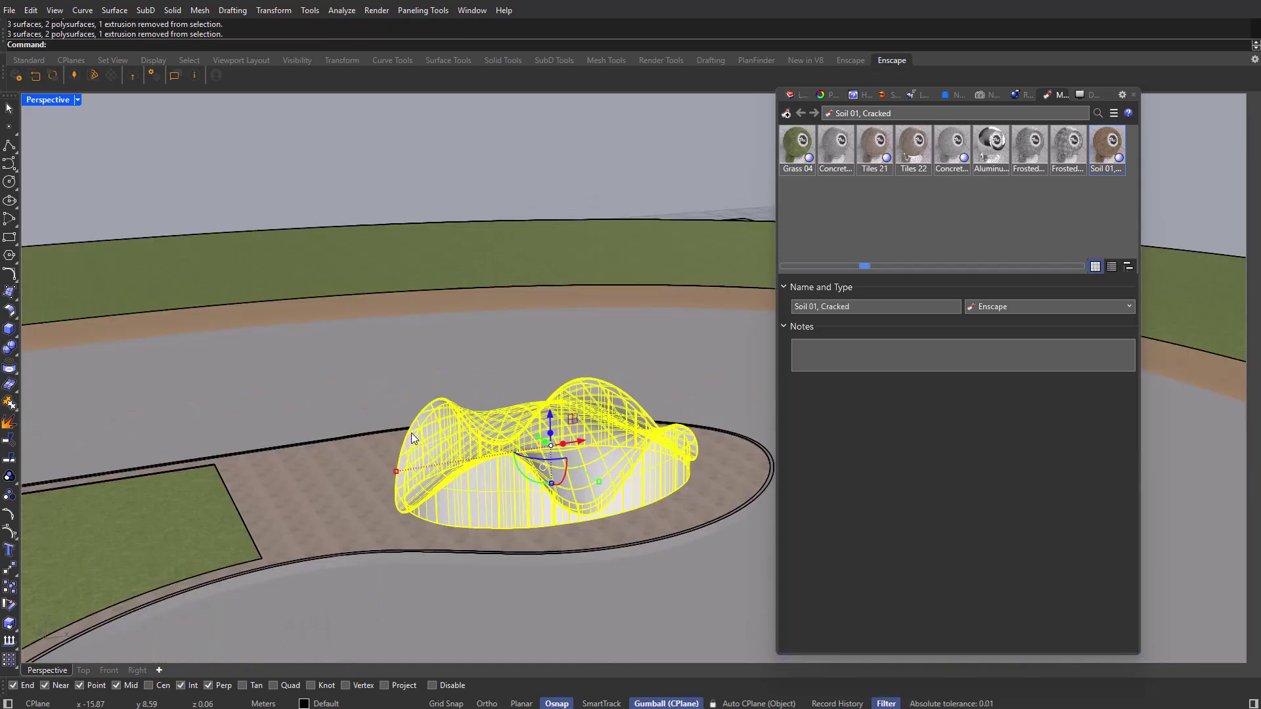
left_click(414, 448, "ctrl")
right_click_drag(414, 448, 460, 486)
scroll(442, 529, "up", 5)
scroll(518, 502, "down", 3)
scroll(519, 502, "down", 5)
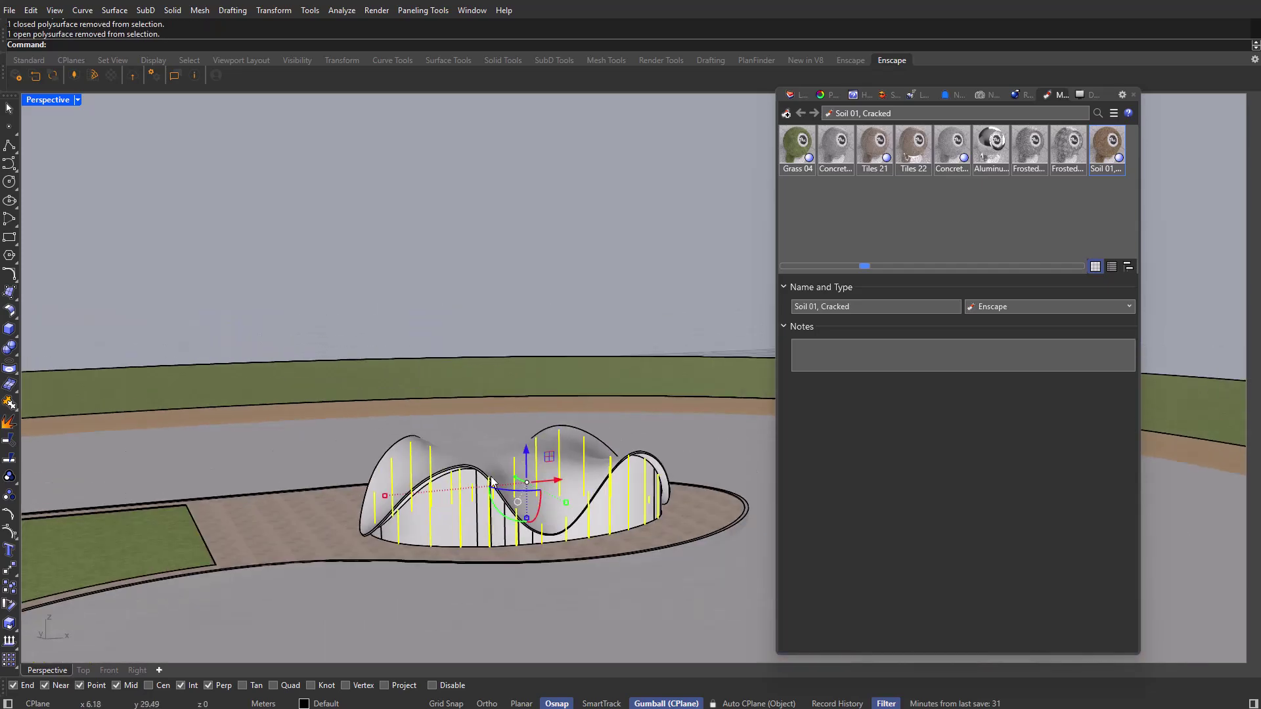
key("ctrl+g")
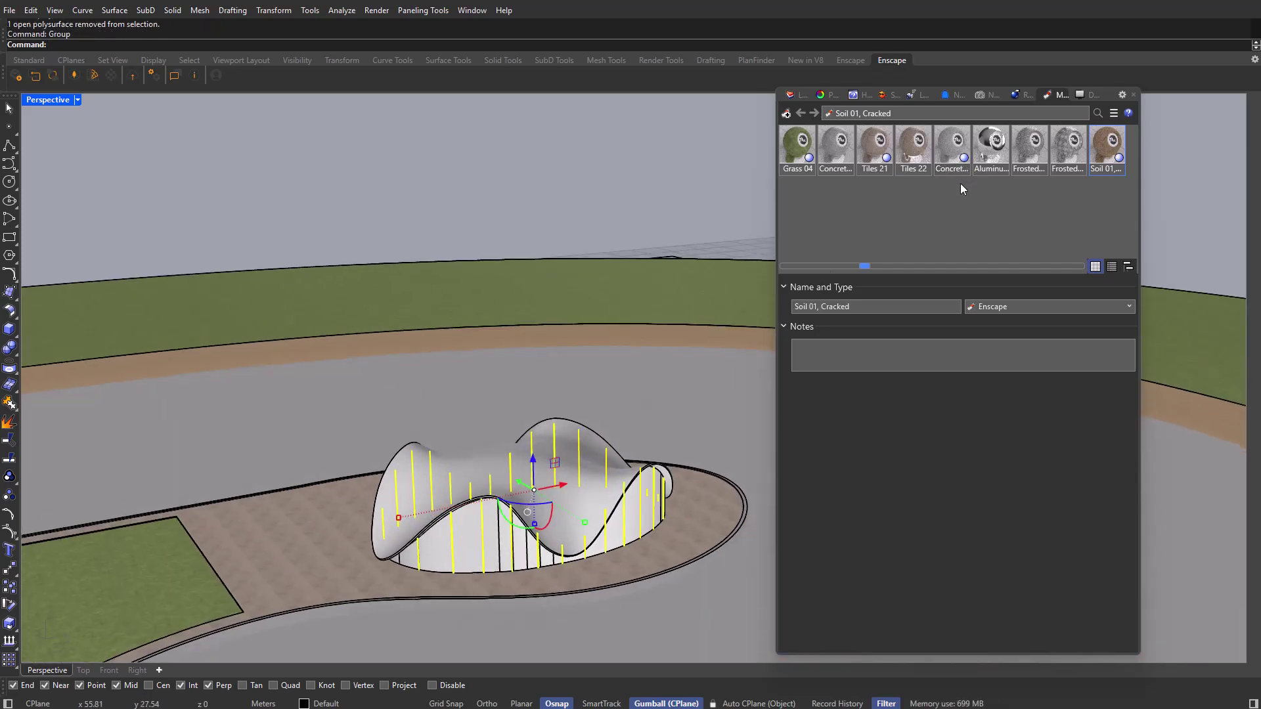
right_click(991, 146)
left_click(1031, 150)
Assign the Concrete 01 material to the pavilion's wavy roof shell.
scroll(441, 417, "up", 5)
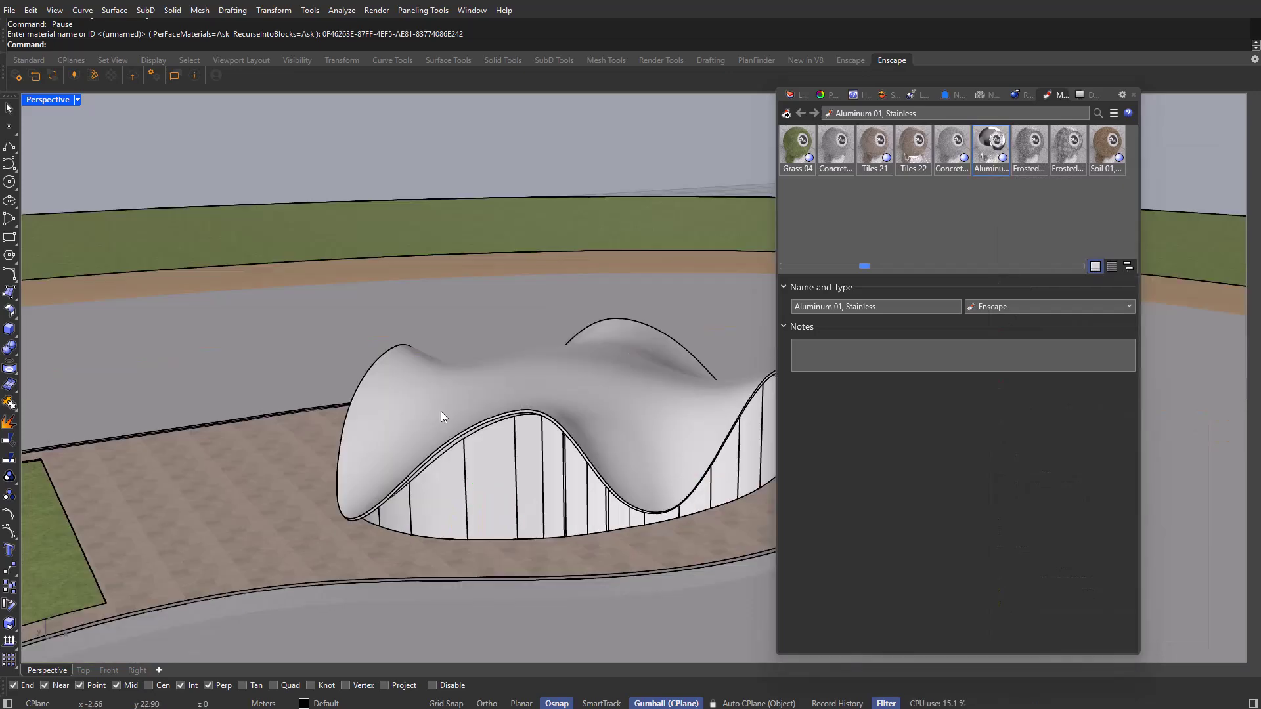
left_click(441, 414)
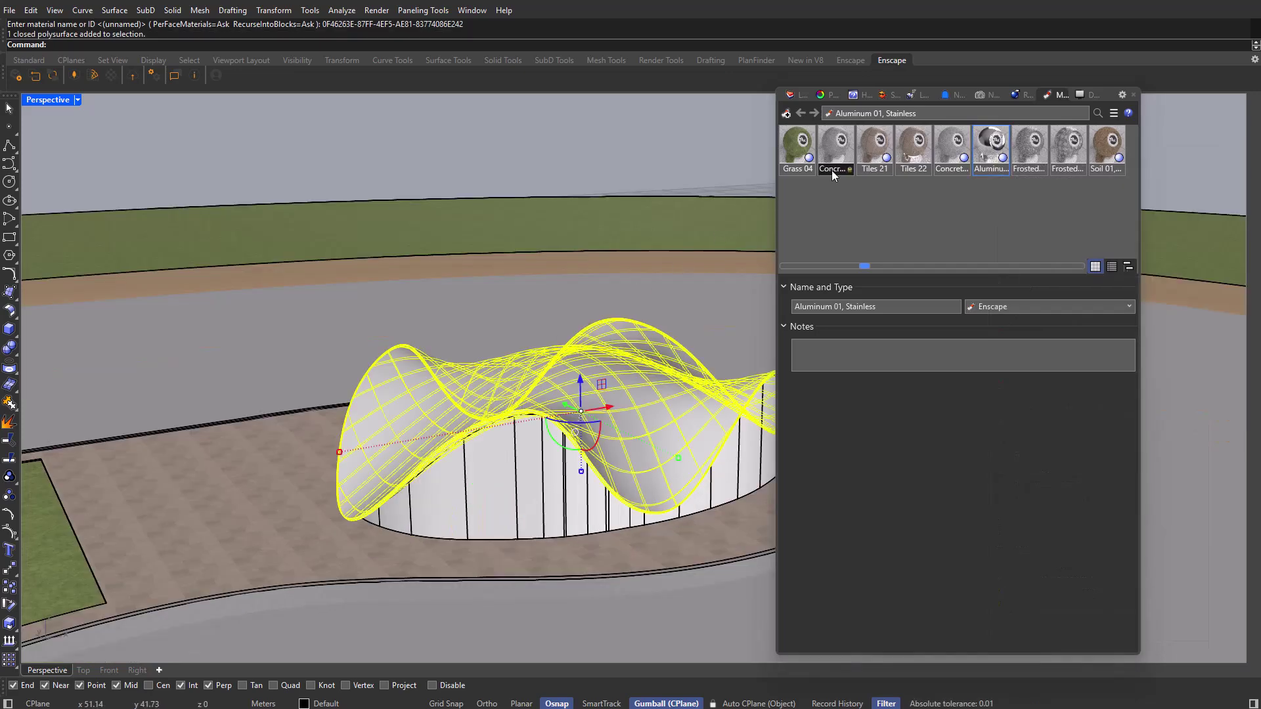
right_click(953, 153)
left_click(987, 163)
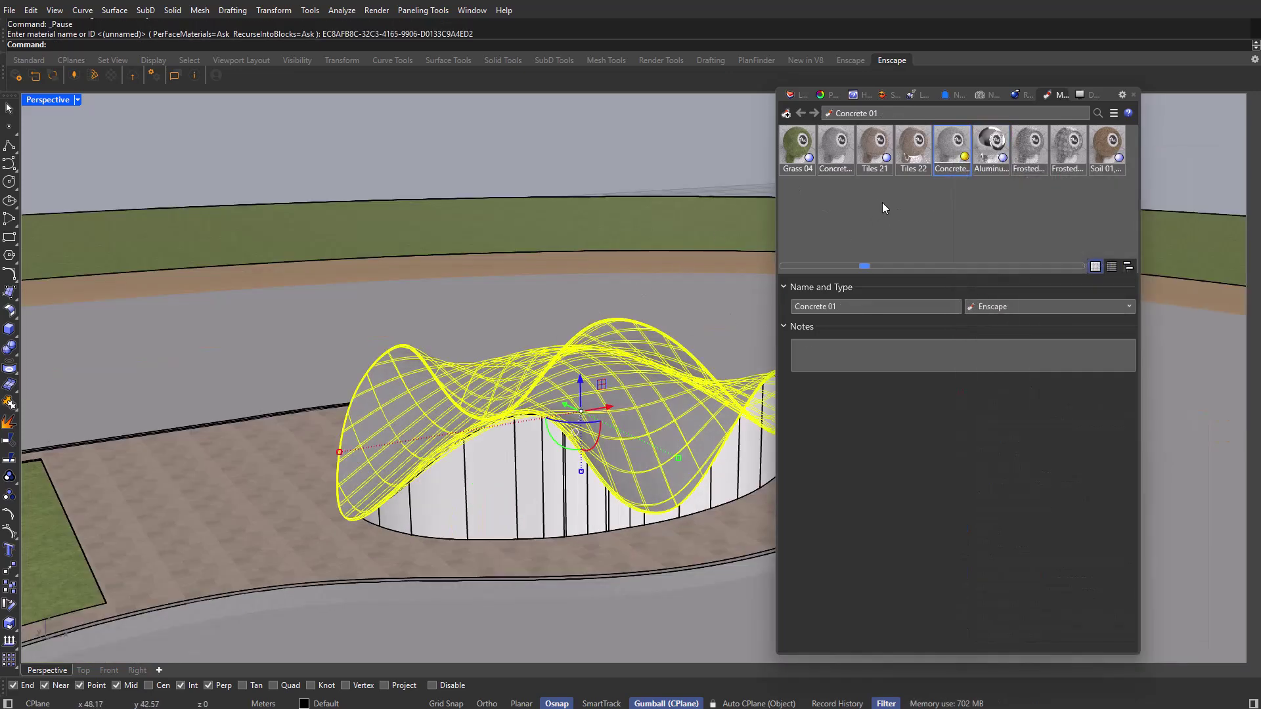
Assign the Concrete 16 material to the pavilion's wavy roof shell.
scroll(437, 501, "up", 5)
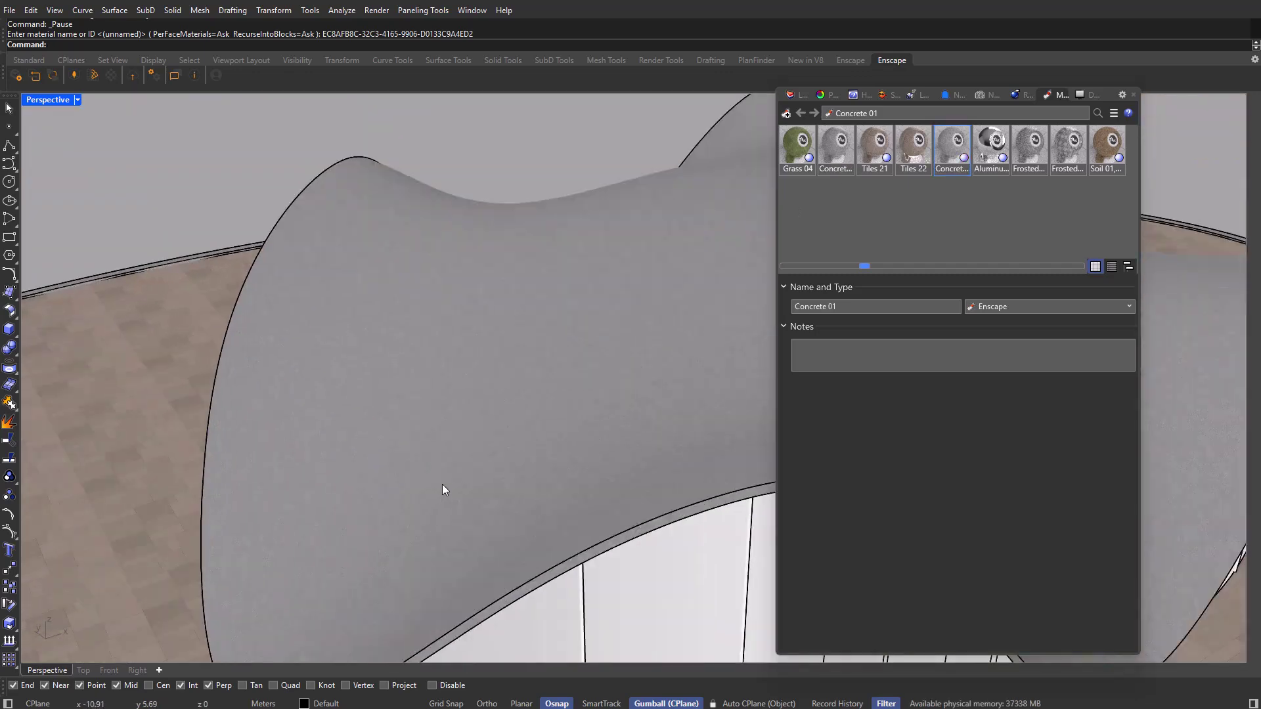
left_click(441, 499)
right_click(835, 148)
left_click(869, 158)
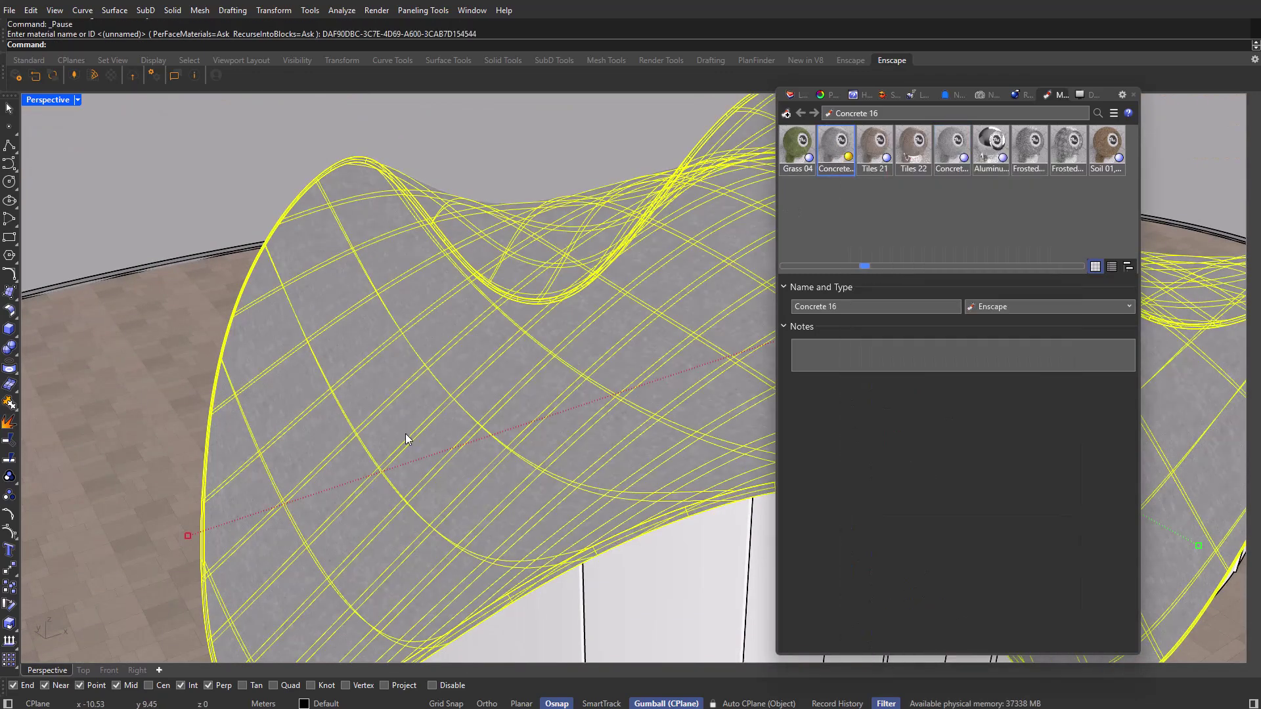
Assign the Frosted Glass 07 material to the curved glazing wall beneath the pavilion roof.
scroll(450, 419, "down", 5)
left_click(473, 441, "shift")
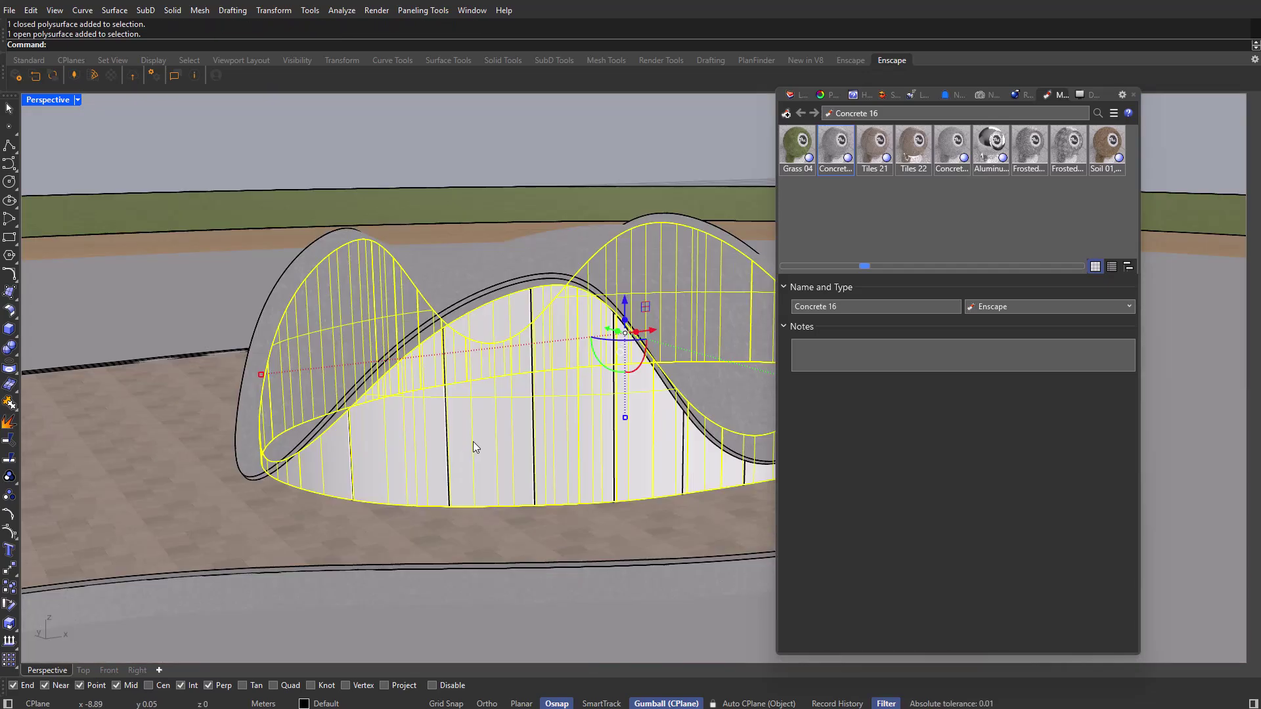
scroll(473, 442, "down", 2)
key("Escape")
scroll(395, 388, "up", 4)
scroll(488, 494, "down", 2)
left_click(488, 494)
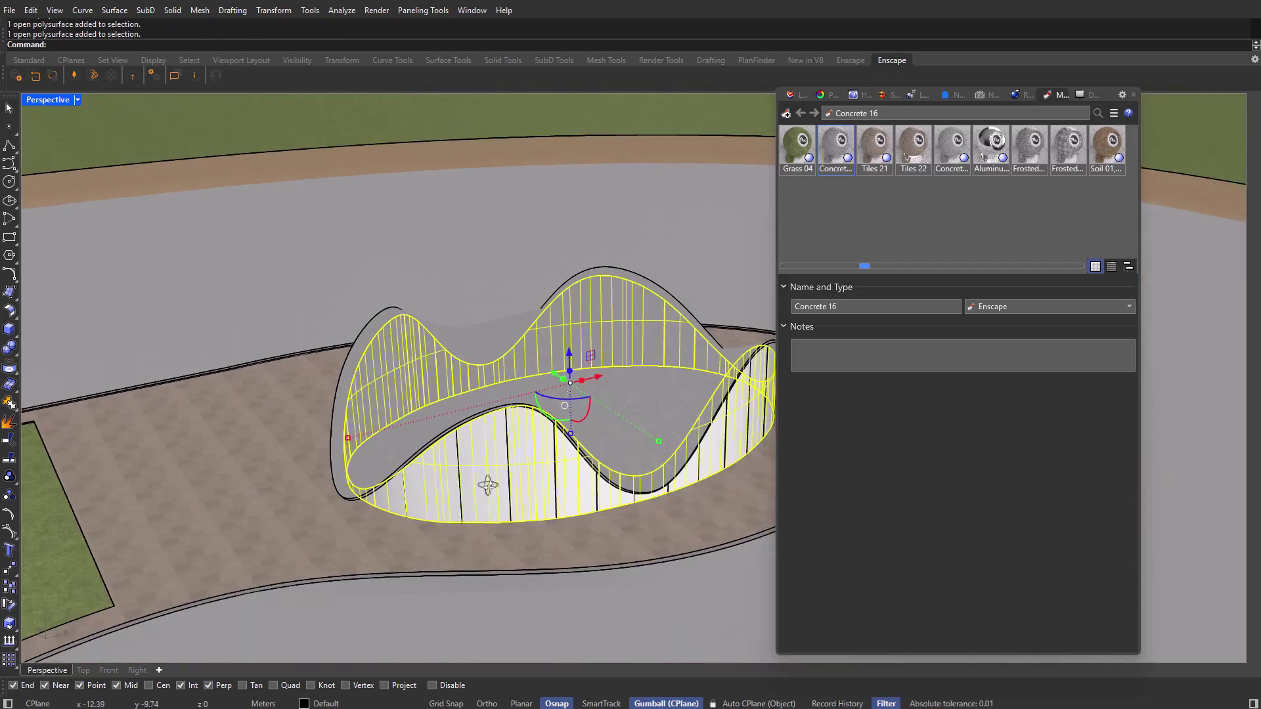
right_click_drag(489, 494, 473, 427)
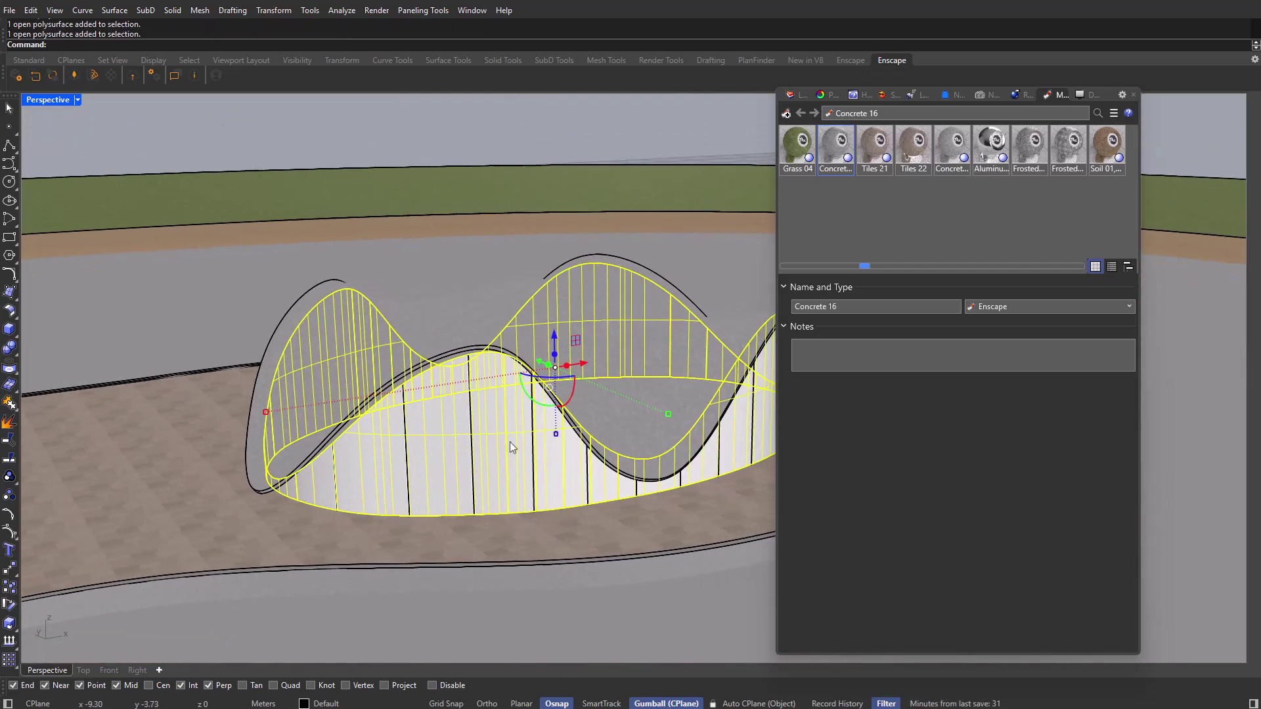
right_click(1031, 149)
left_click(1065, 156)
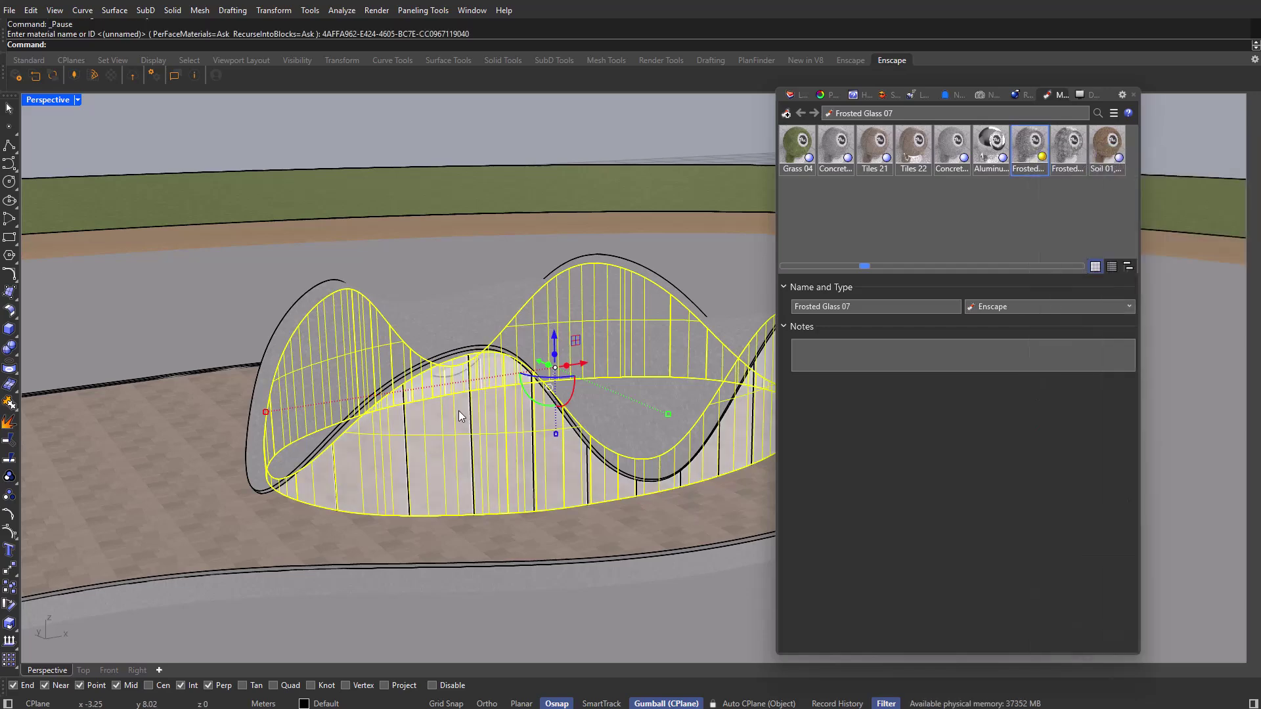
Assign the Frosted Glass 08, Dotted material to the flat water surface around the paved platform.
scroll(458, 411, "down", 4)
left_click(608, 543)
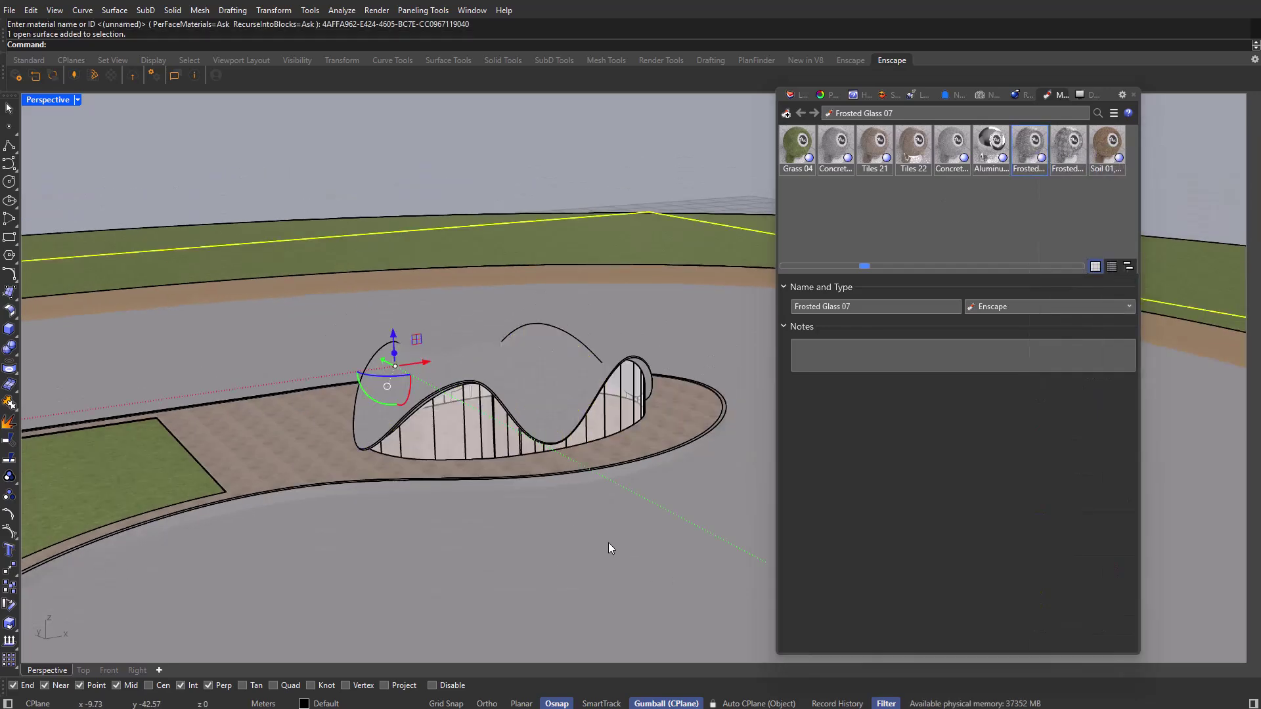
right_click(1067, 154)
left_click(1096, 162)
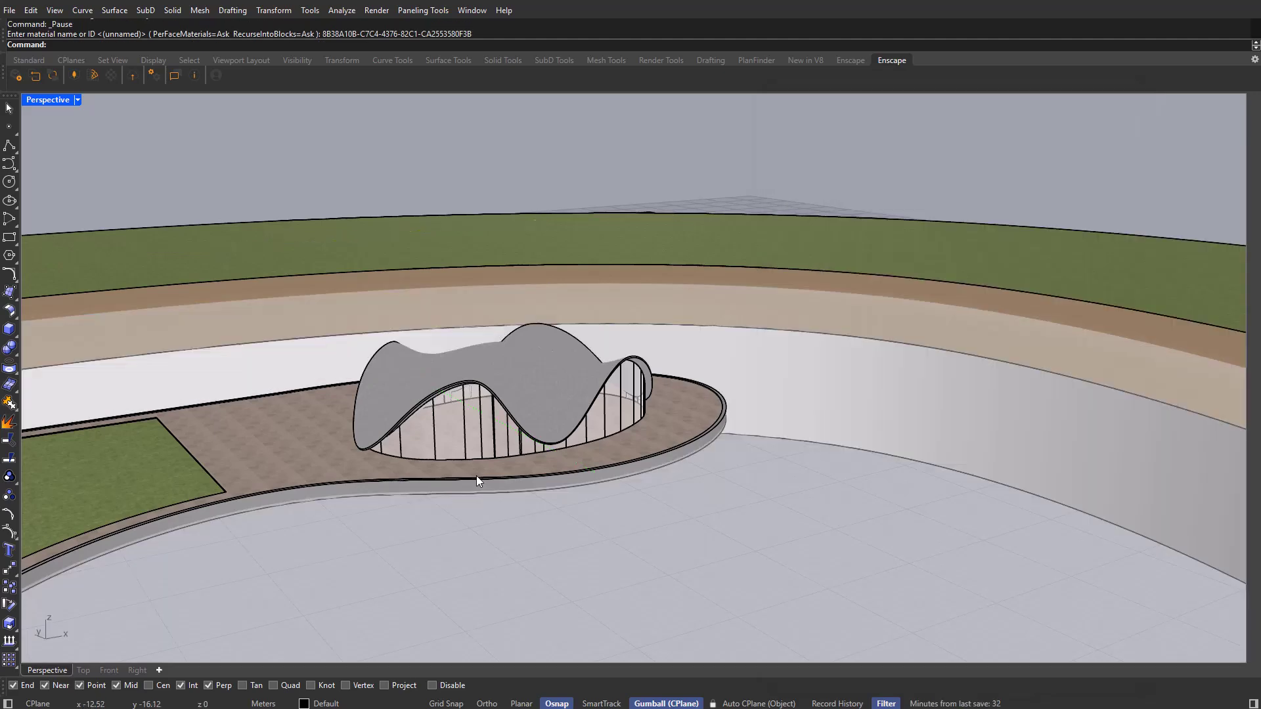
right_click_drag(557, 494, 602, 506)
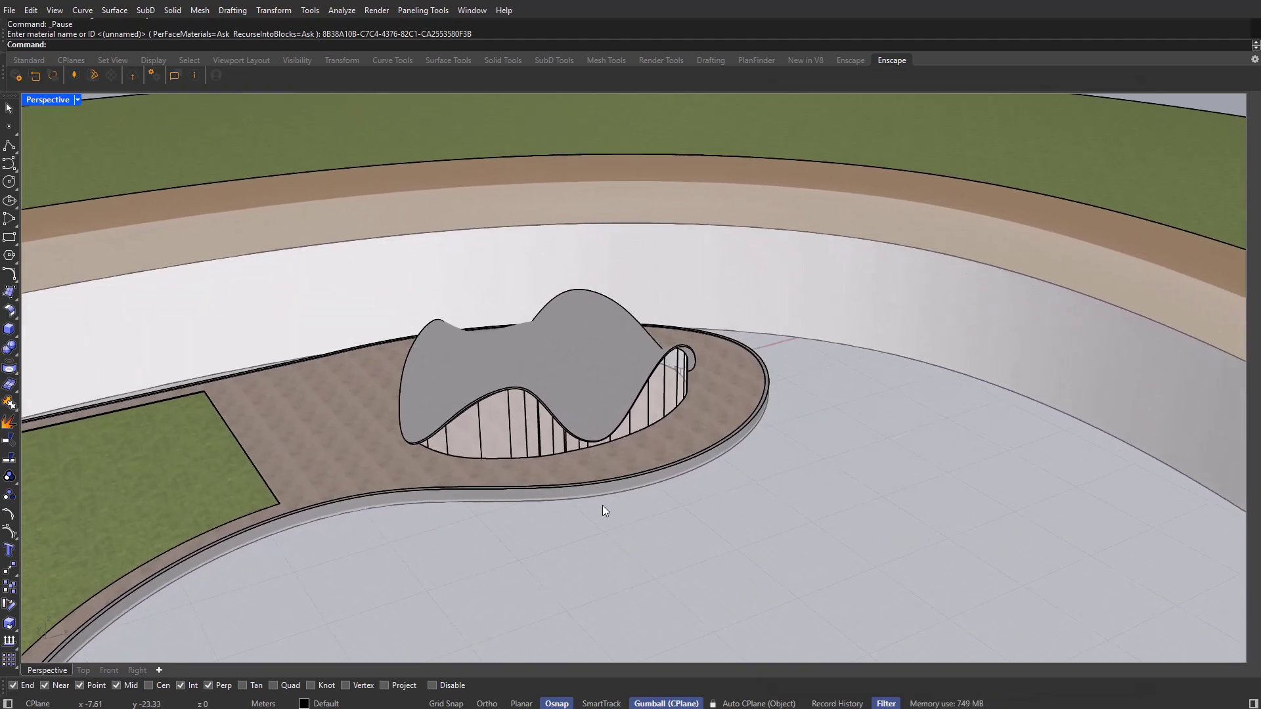
left_click(438, 425)
key("Escape")
right_click_drag(437, 424, 500, 419)
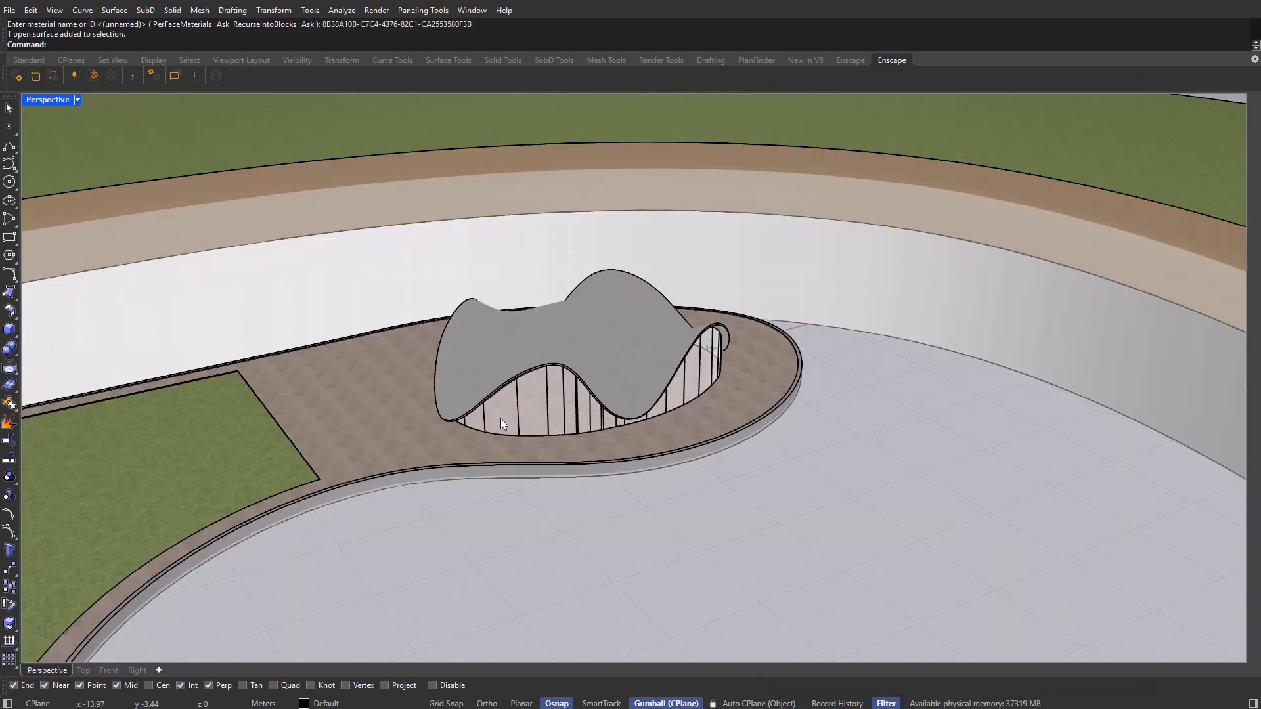
left_click(112, 78)
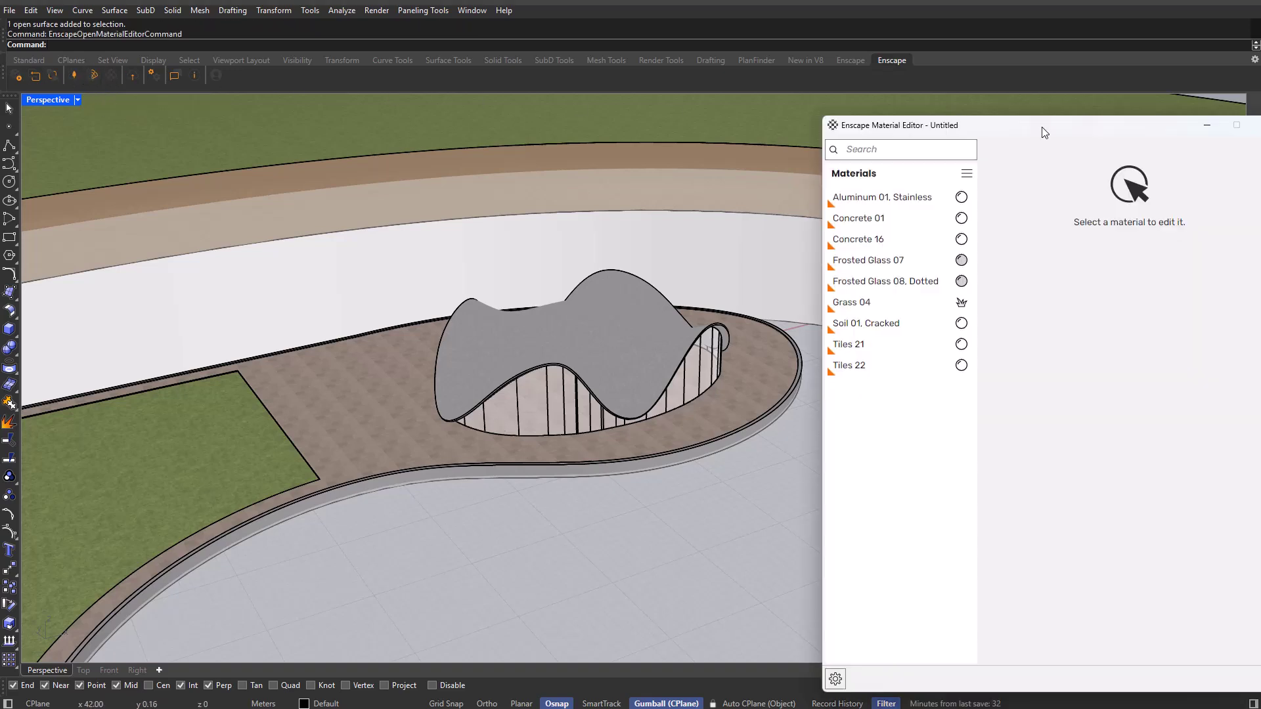
left_click(1132, 114)
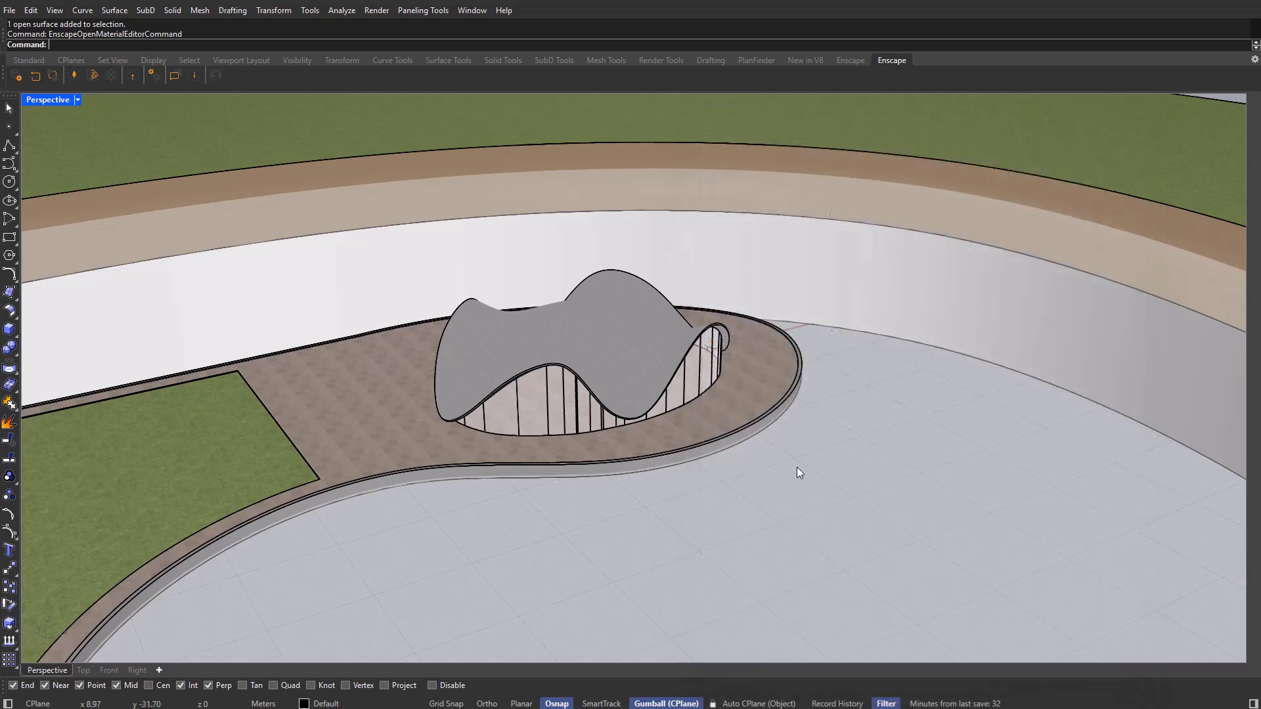
Open the document's materials with the Materials command and rename Frosted Glass 08, Dotted as Water and Frosted Glass 07 as Glass.
type("Materials")
key("Return")
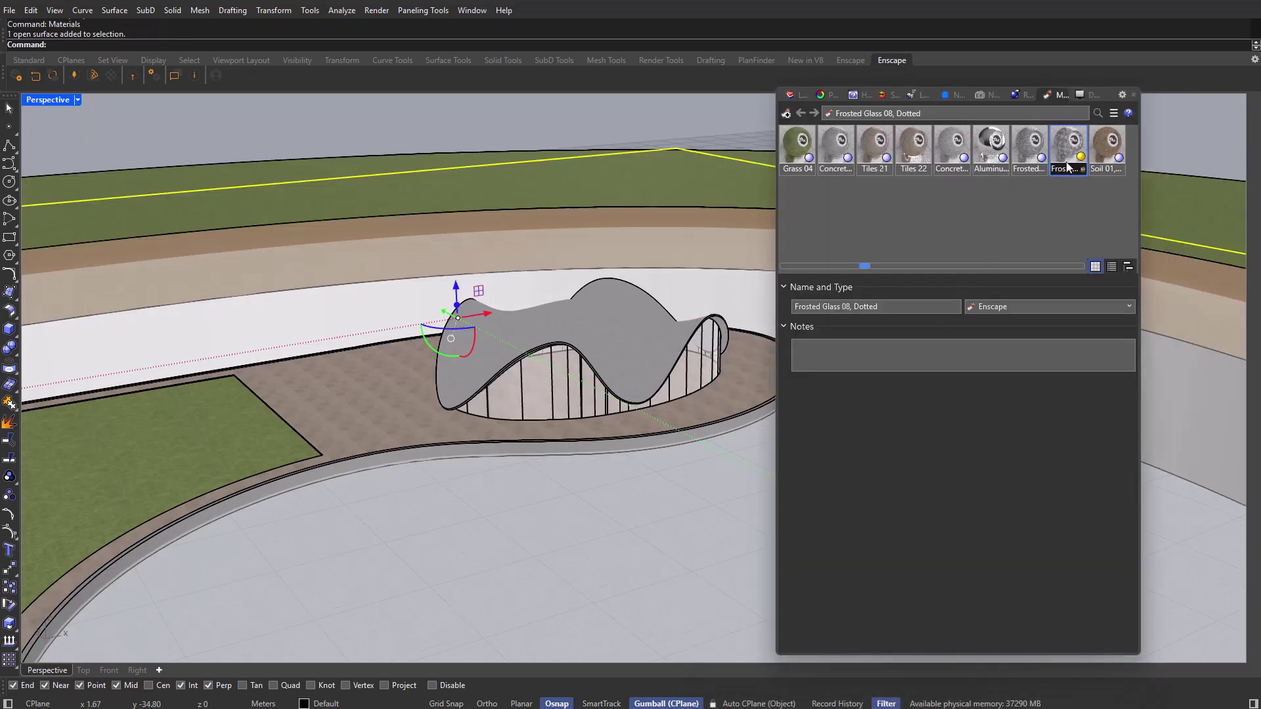
left_click(1065, 168)
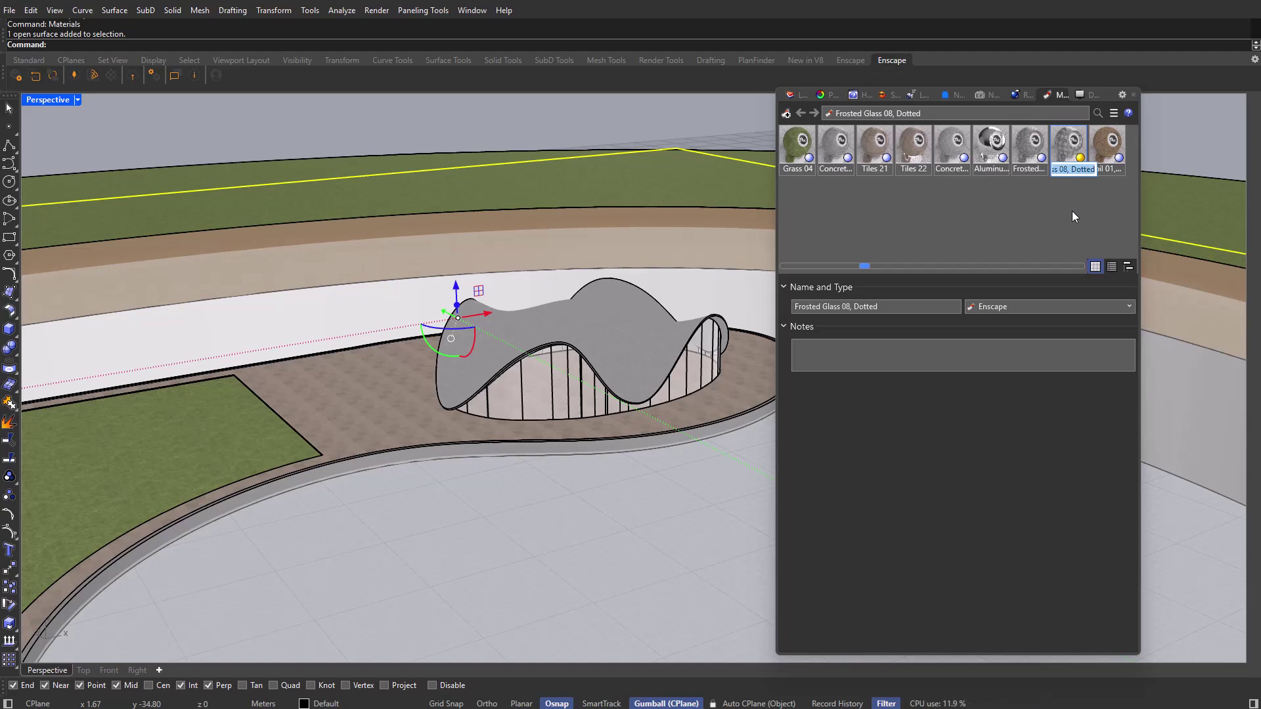
type("Water")
key("Return")
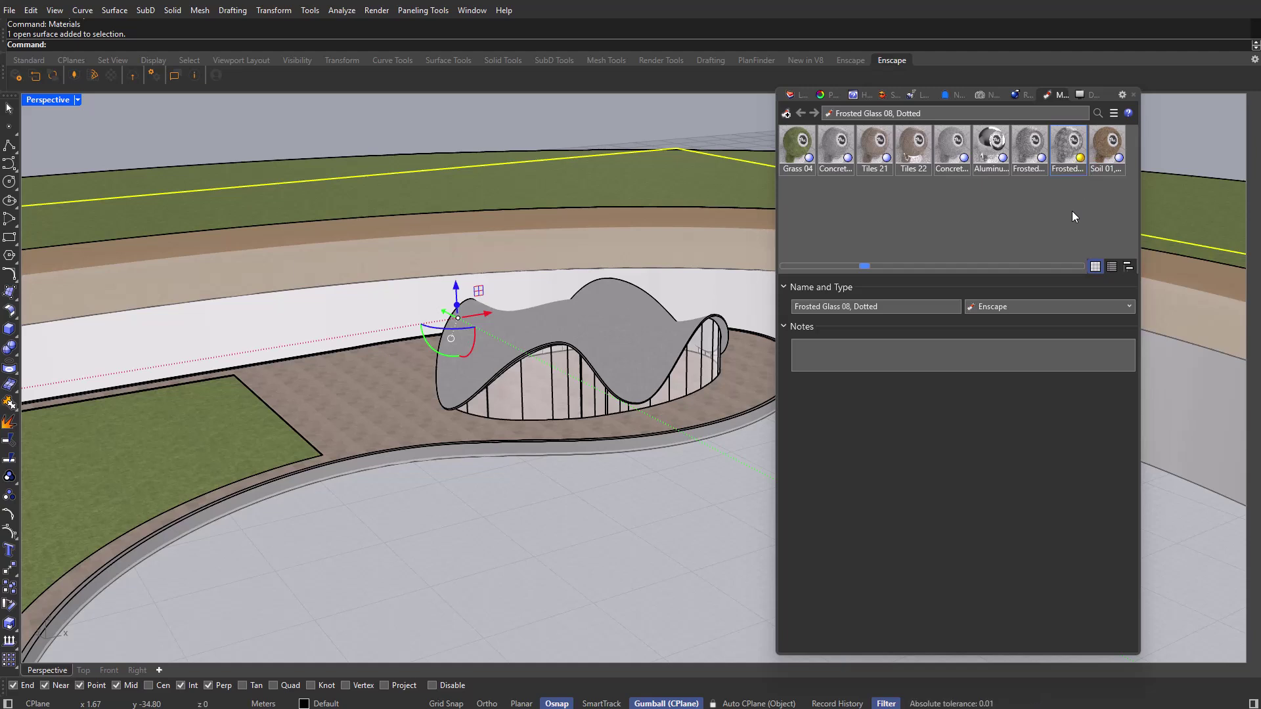
left_click(1031, 164)
left_click(1032, 168)
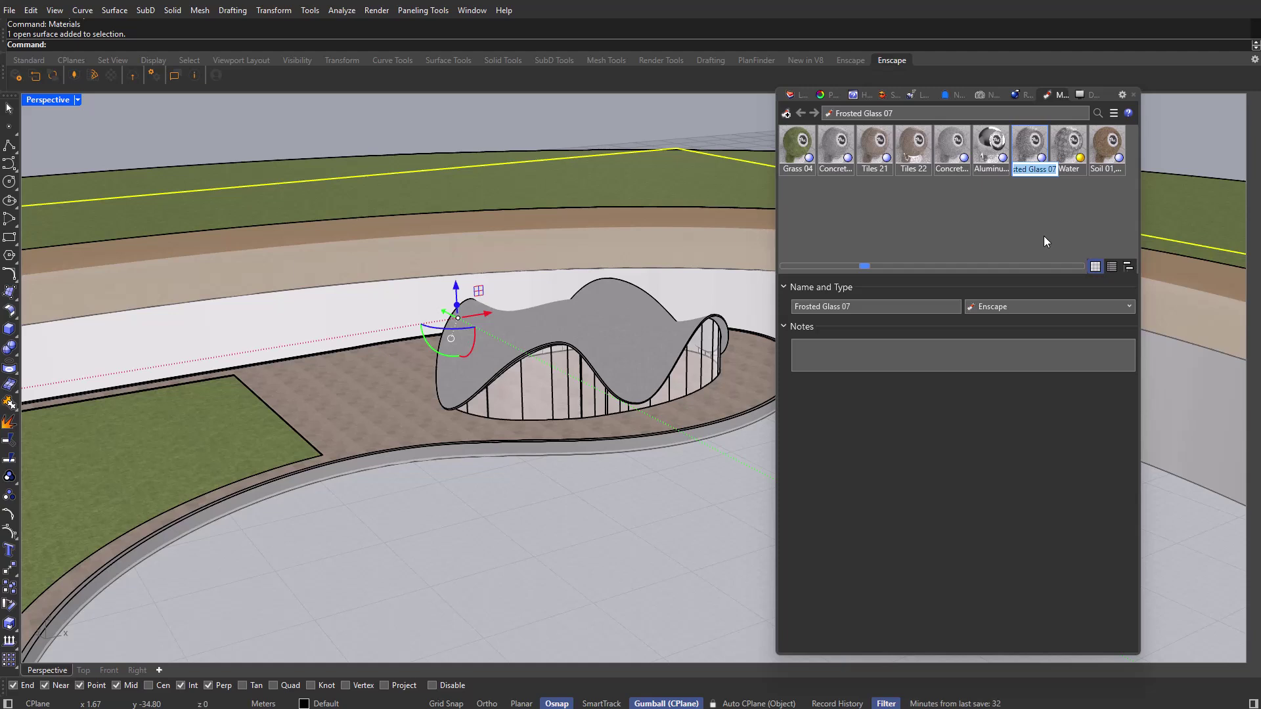
Open the Enscape Material Editor and set the Water material's type to Water.
left_click(111, 75)
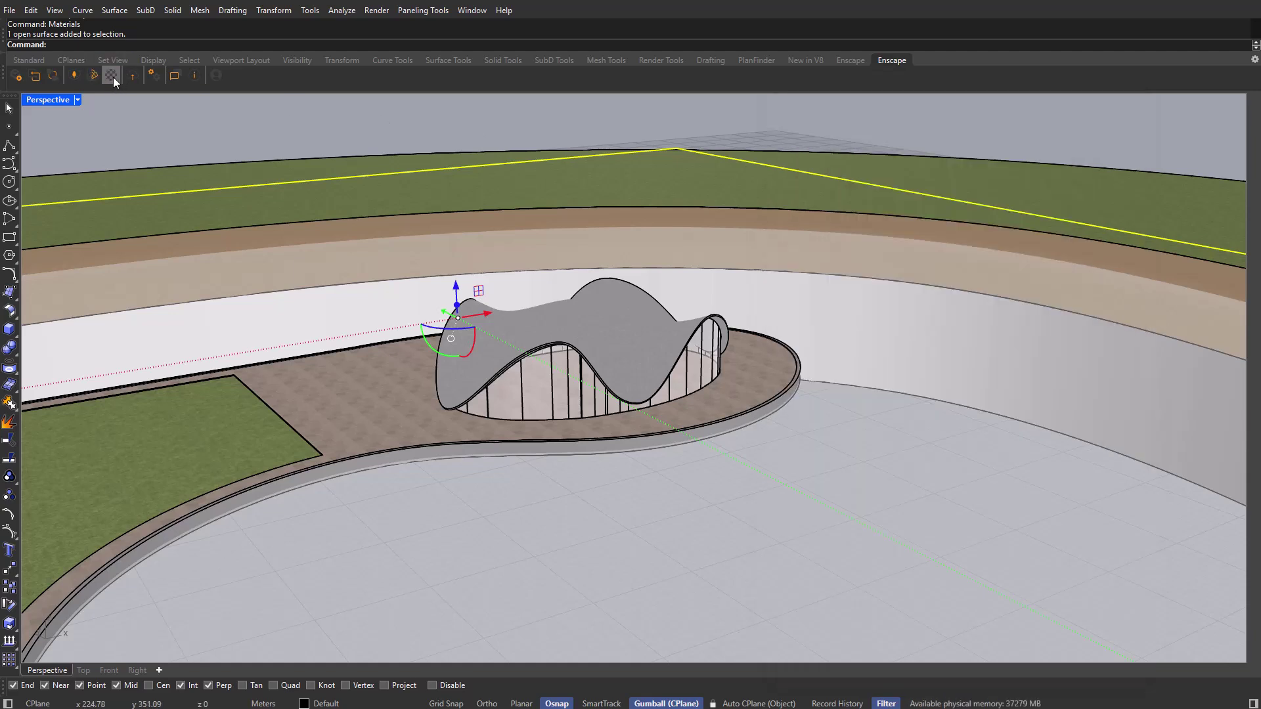
left_click(111, 76)
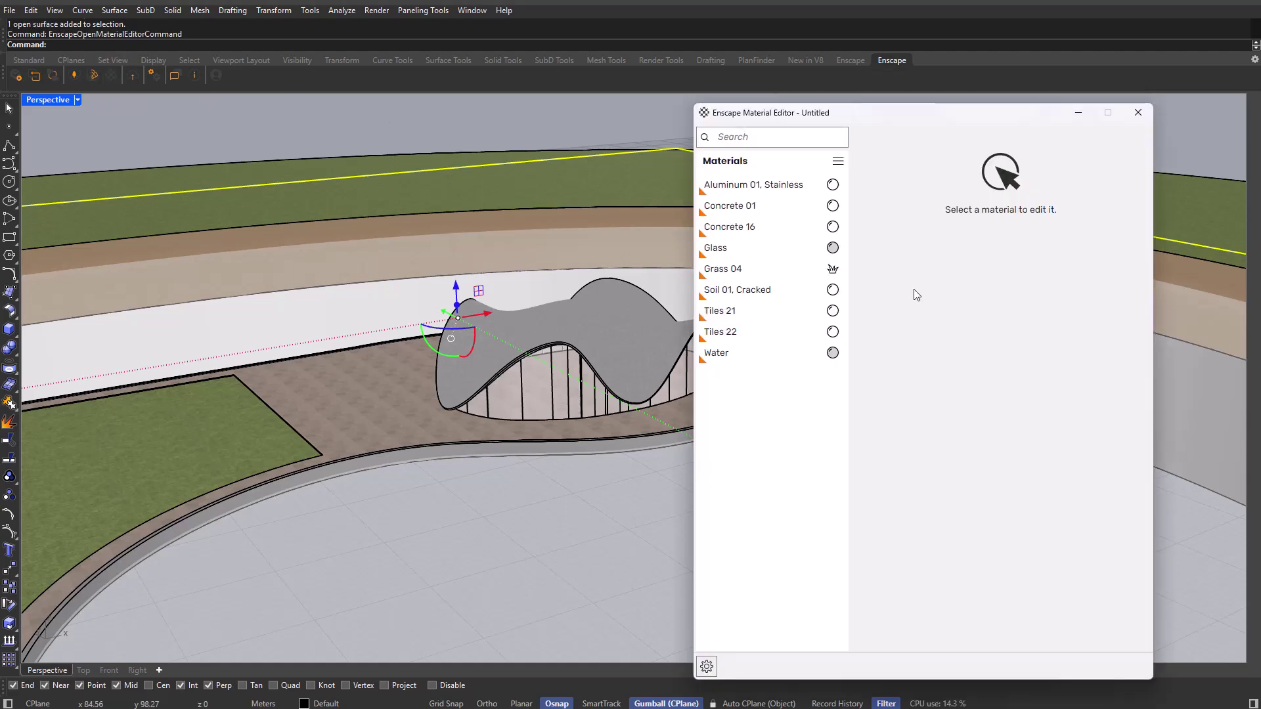
left_click(752, 361)
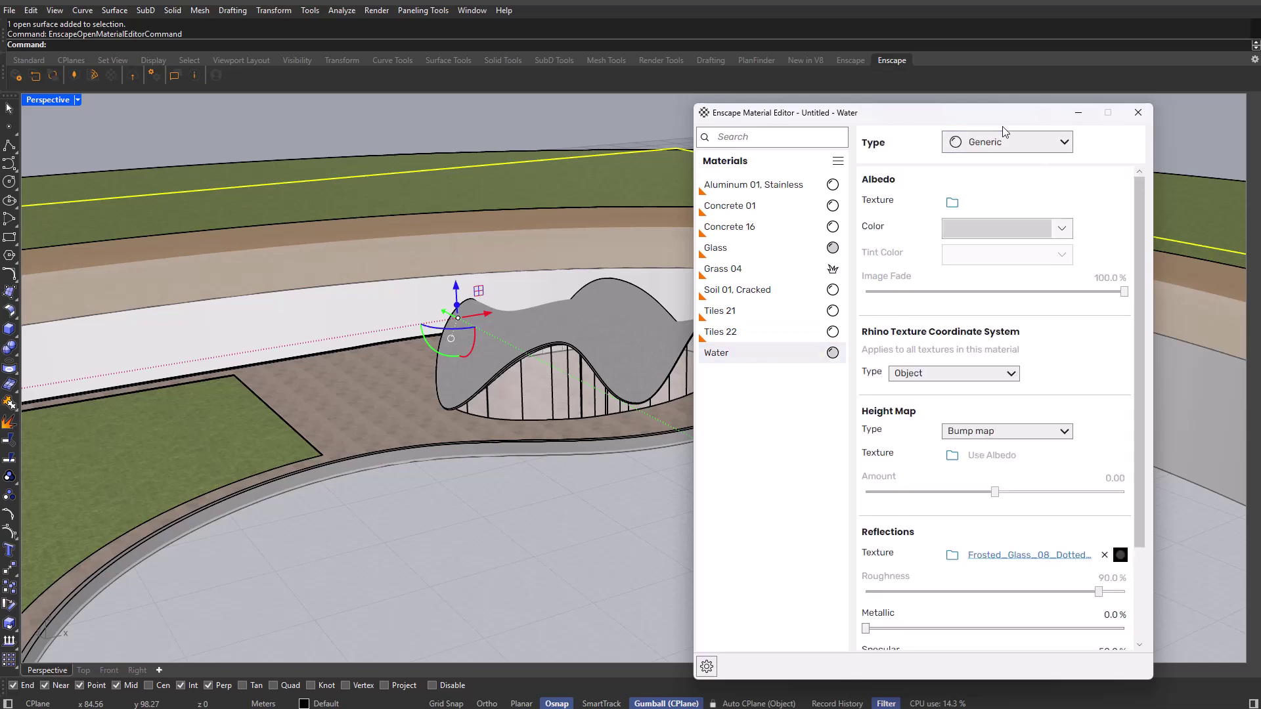
left_click(1009, 150)
left_click(991, 337)
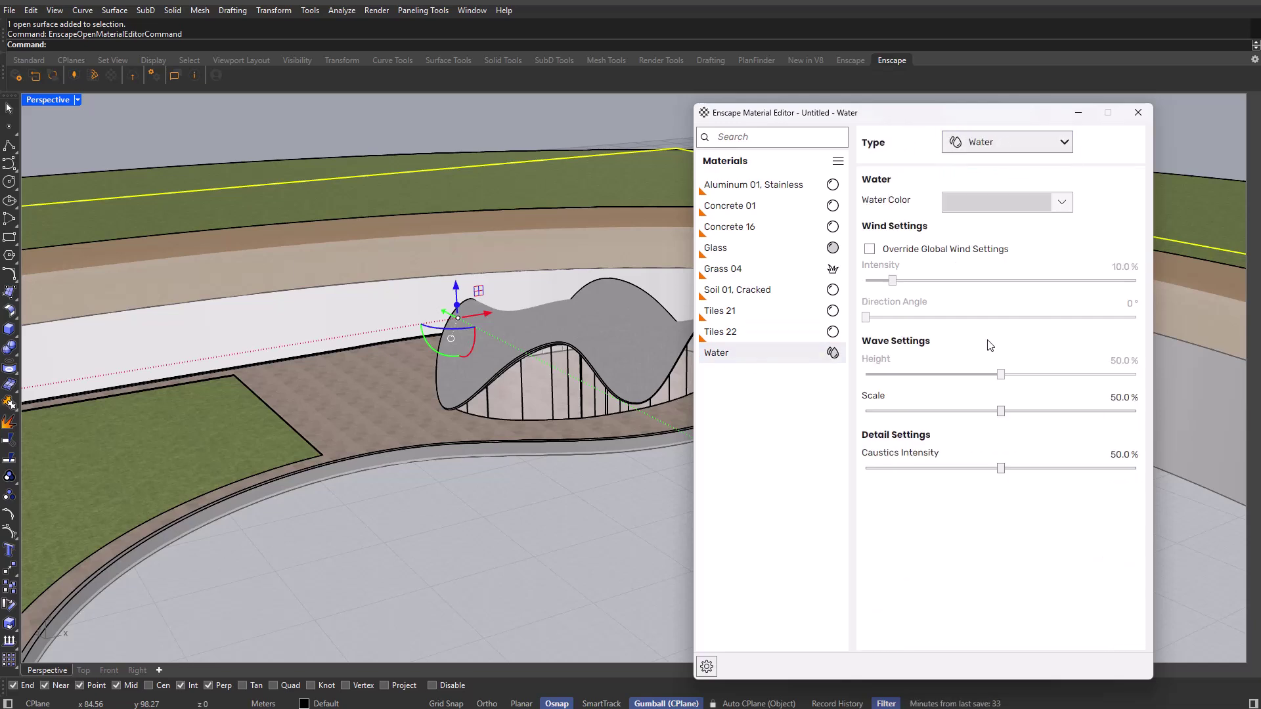
Remove the normal map texture from the Glass material's height map.
left_click(716, 247)
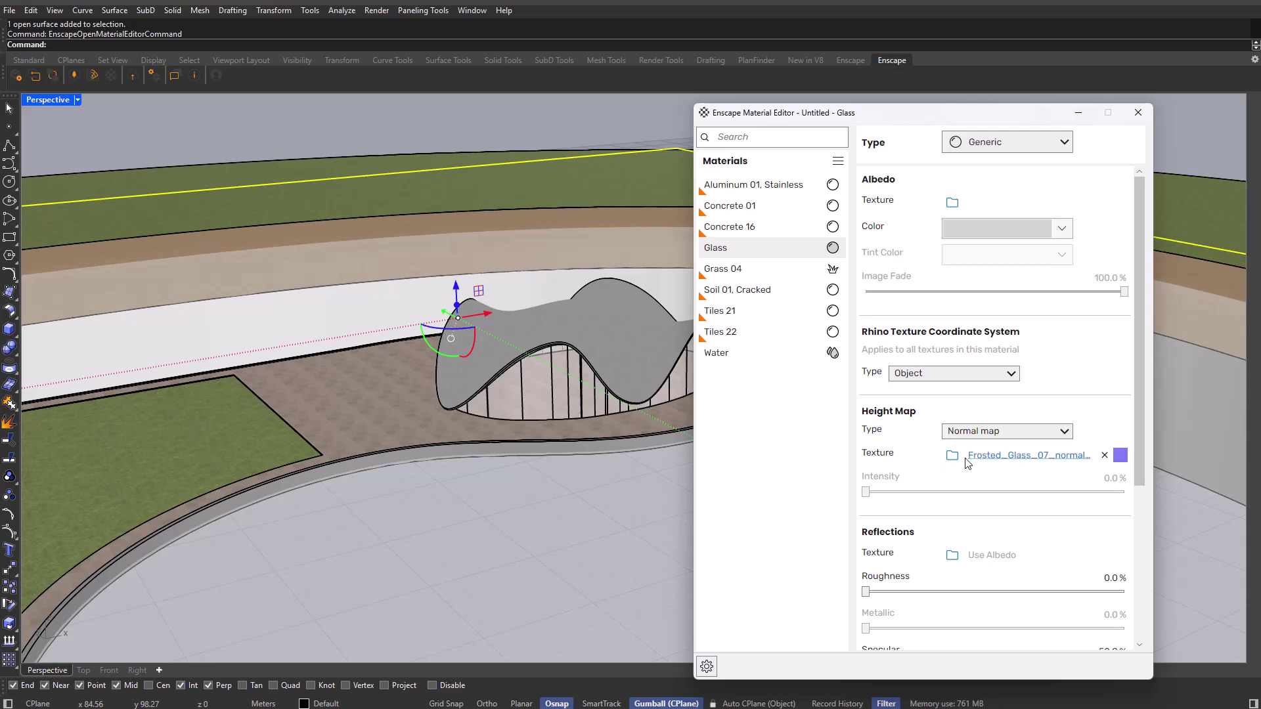
left_click(1104, 455)
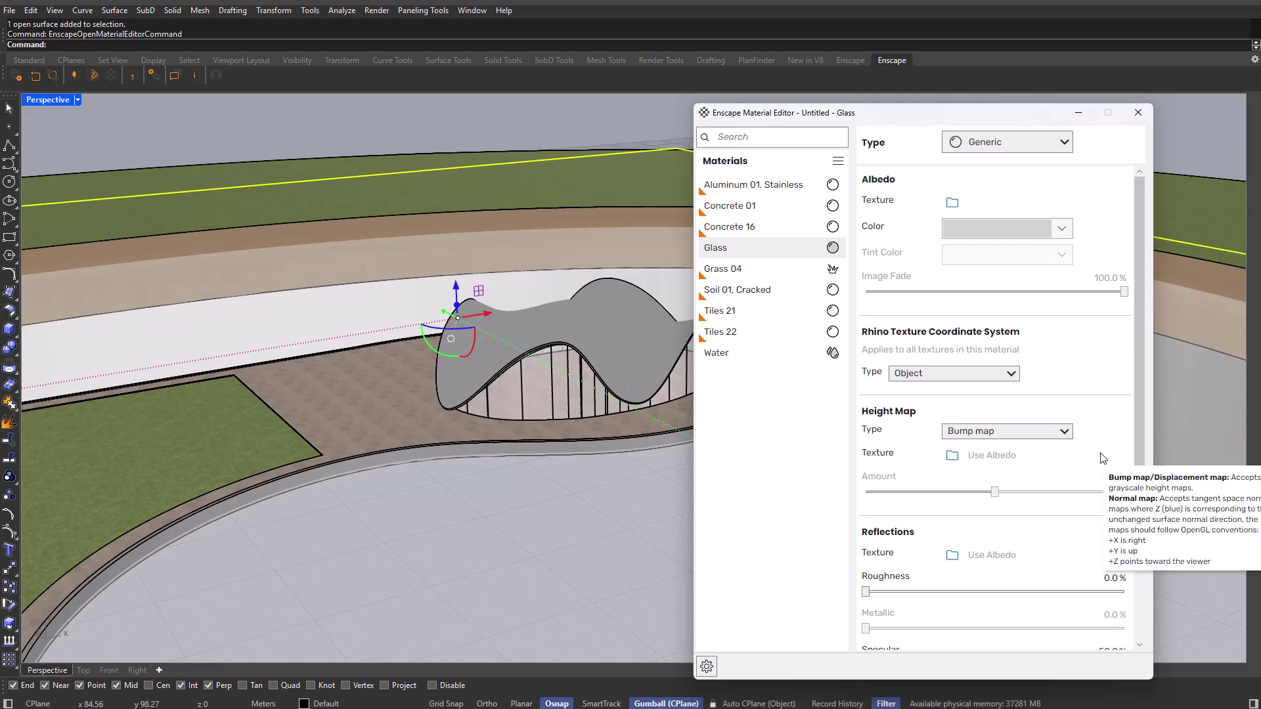
Close the Enscape Material Editor and start the Enscape real-time render window for the pavilion scene.
left_click(1006, 232)
left_click(909, 85)
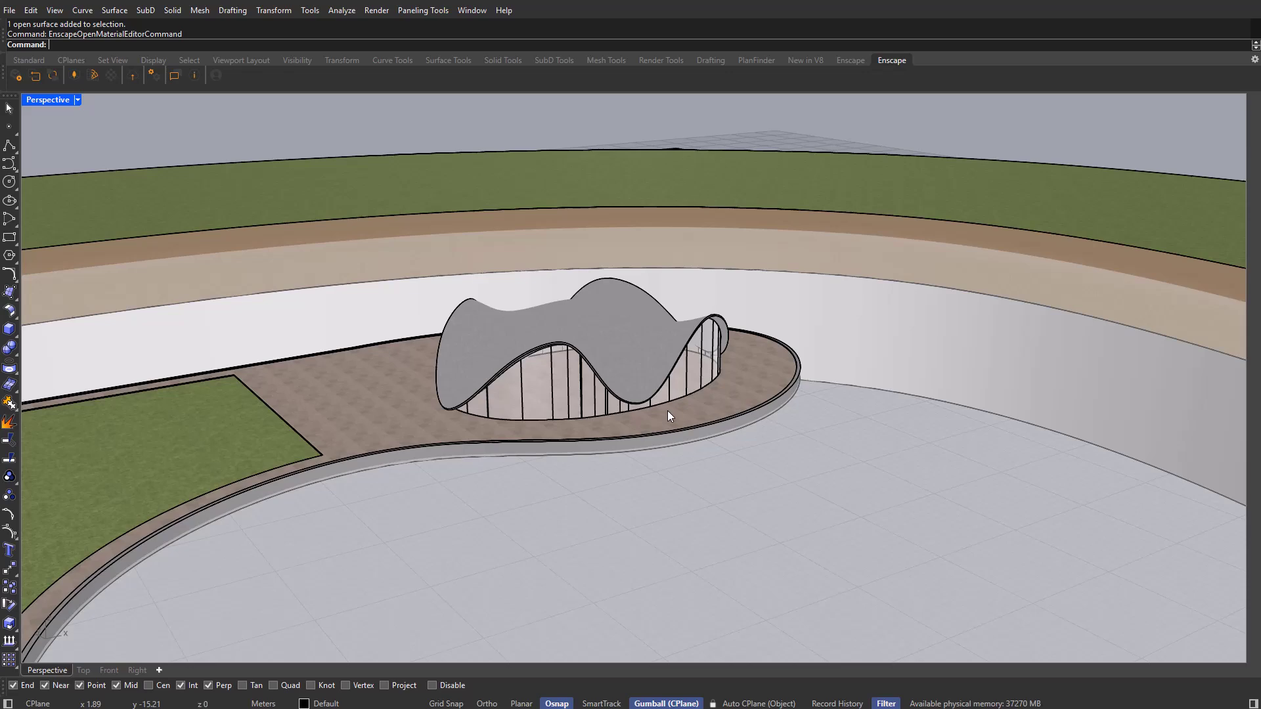
scroll(646, 408, "down", 5)
scroll(562, 382, "up", 6)
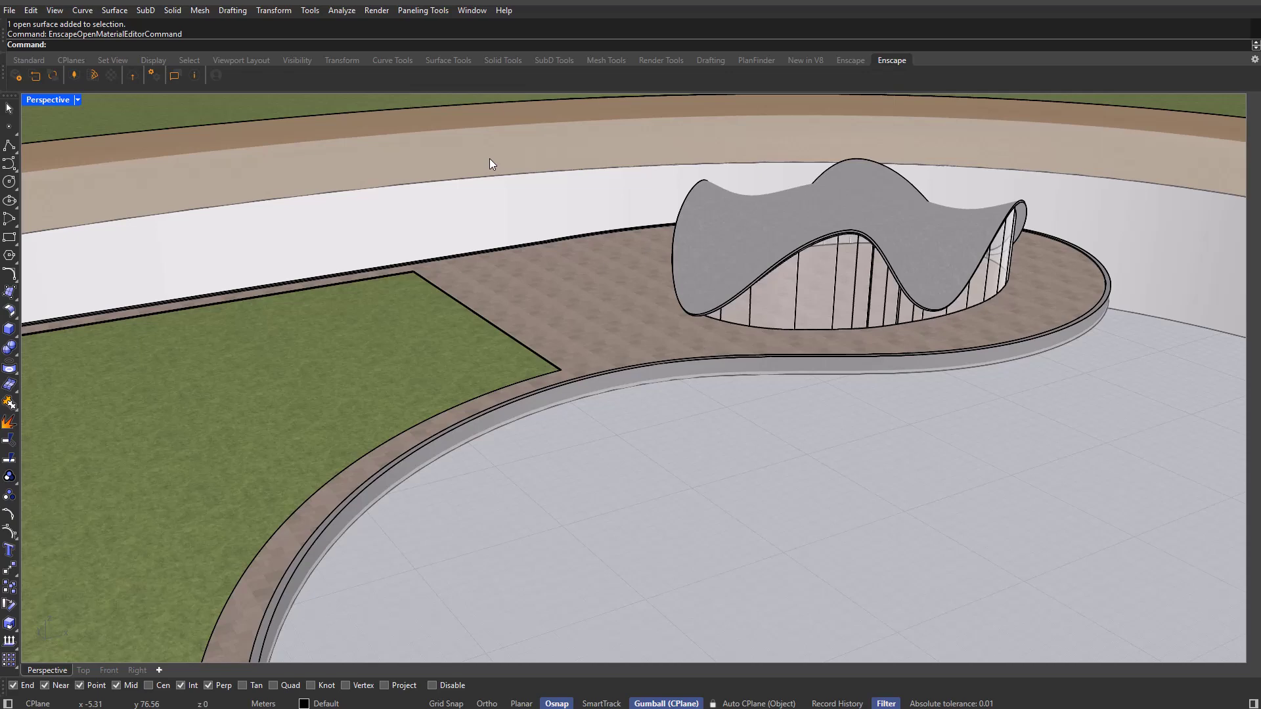
left_click(14, 76)
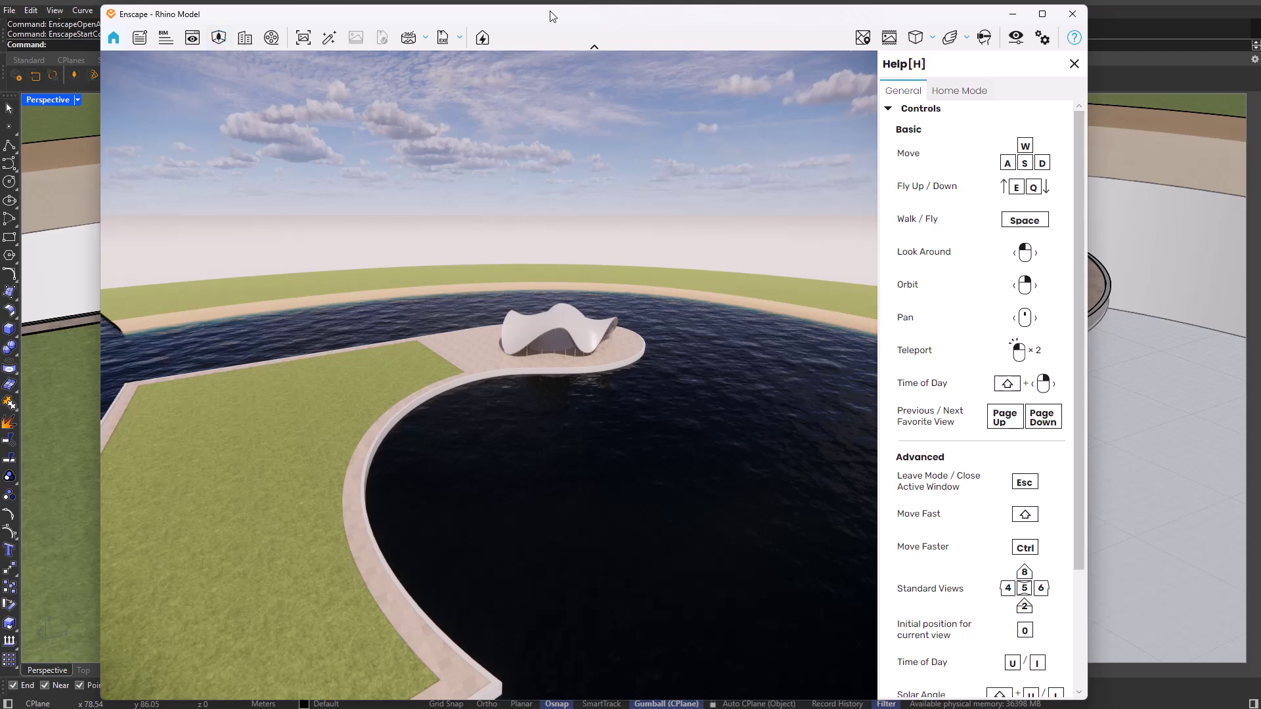
mouse_move(551, 12)
left_mouse_down()
mouse_move(524, 19)
mouse_move(537, 19)
left_mouse_up()
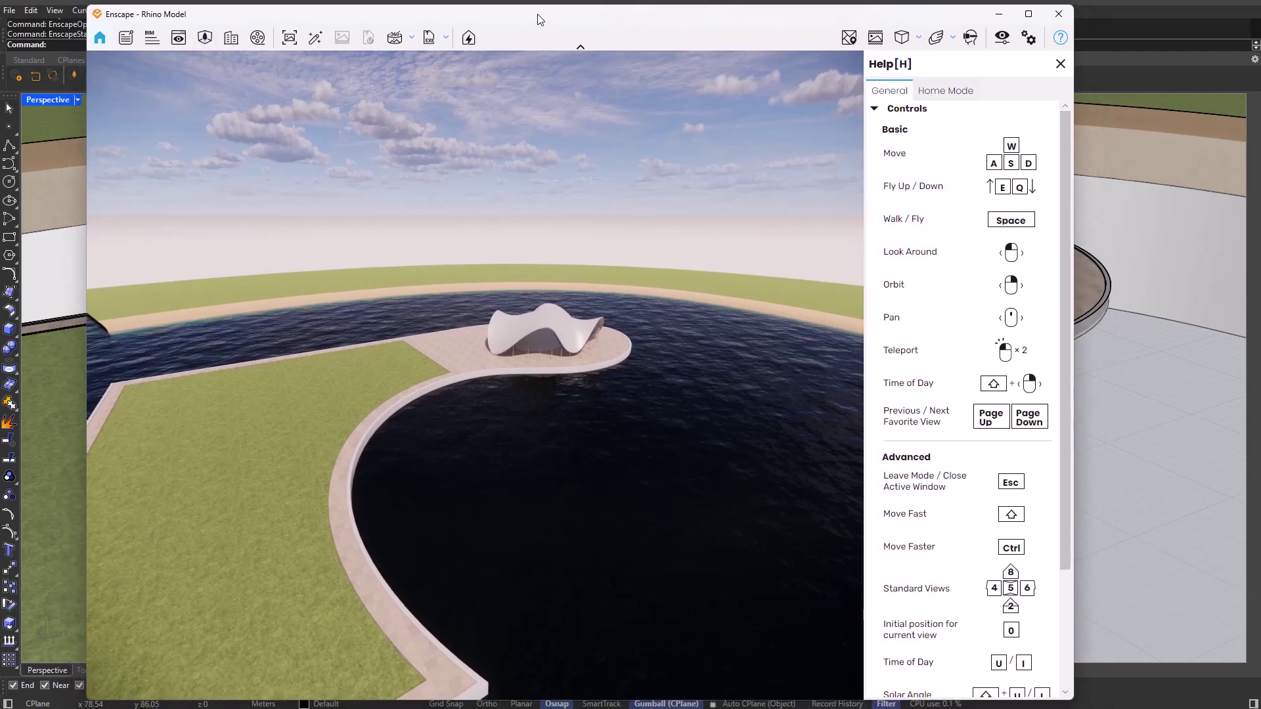
Open the Asset Library for Multi Asset Placement and filter it to the Vegetation category with the Tree tag.
left_click(205, 39)
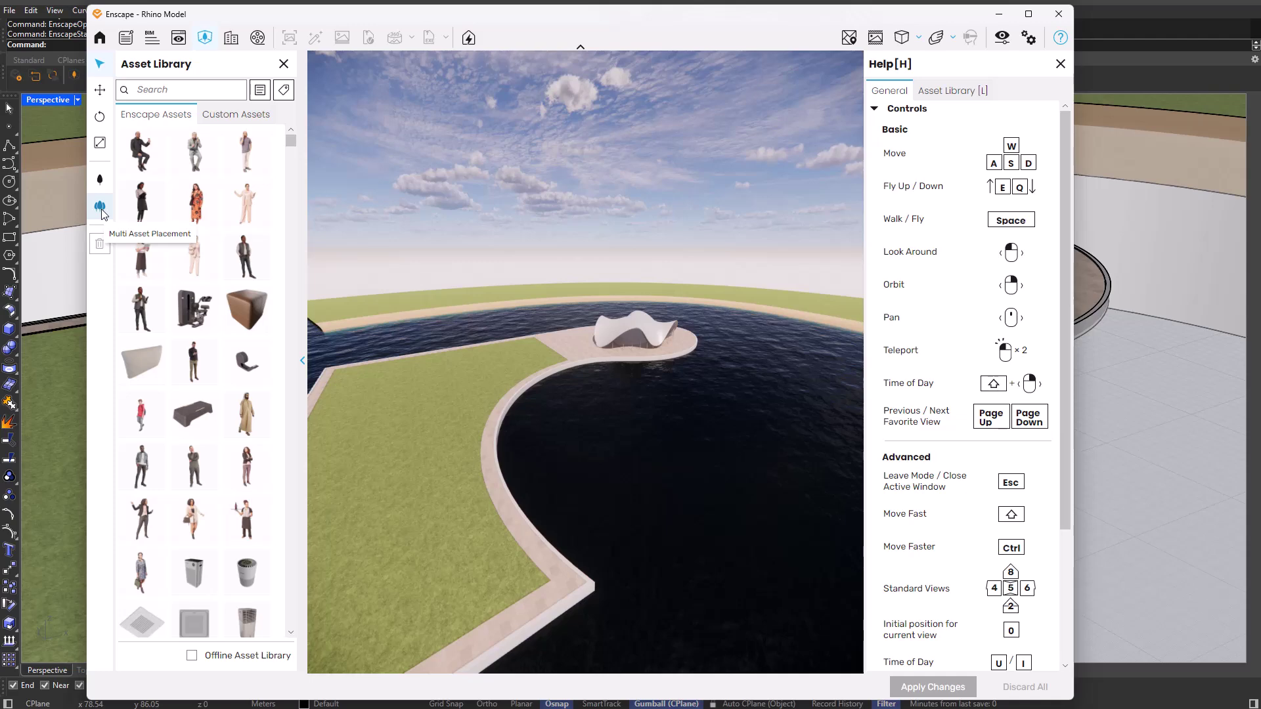
left_click(101, 209)
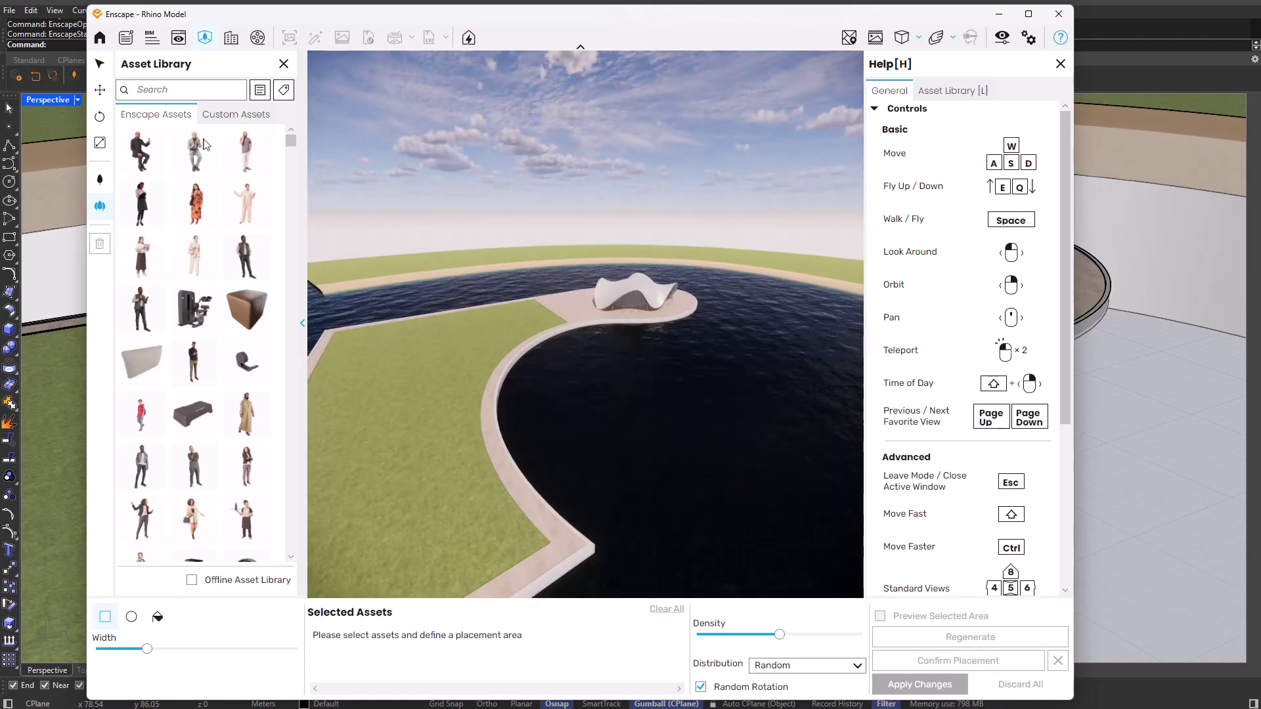
left_click(262, 95)
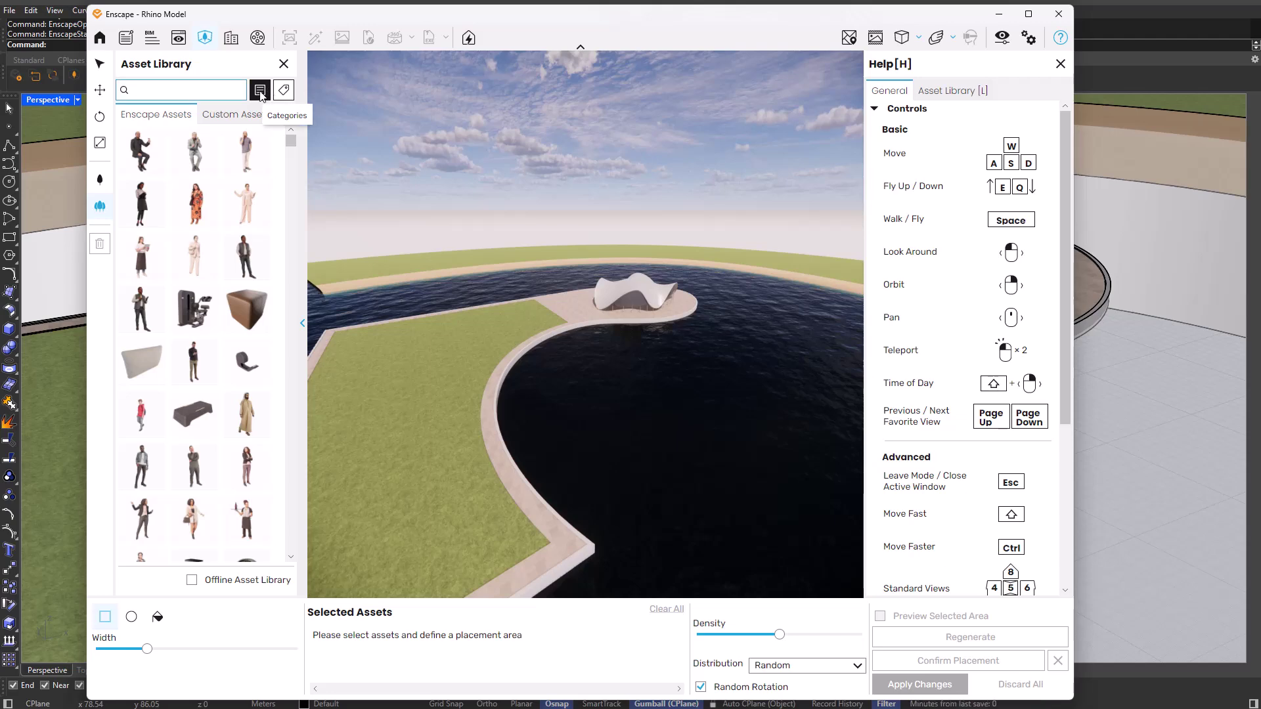
left_click(260, 92)
left_click(327, 350)
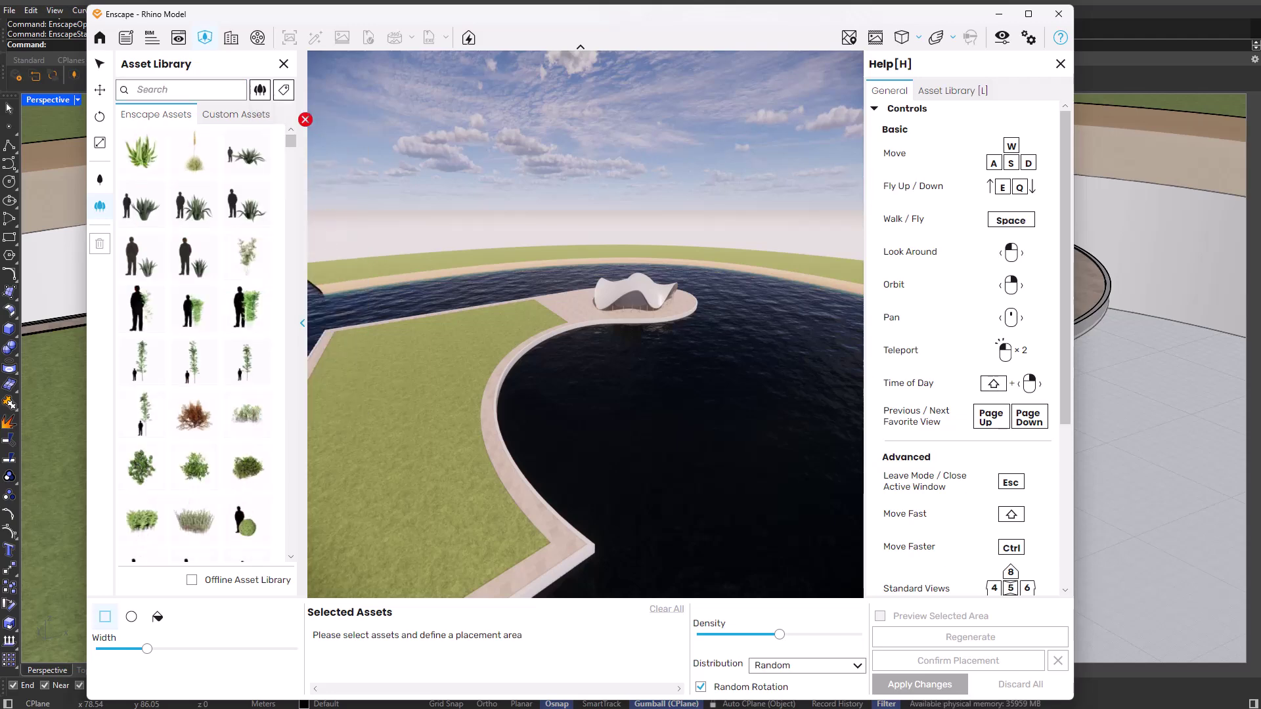
left_click(284, 92)
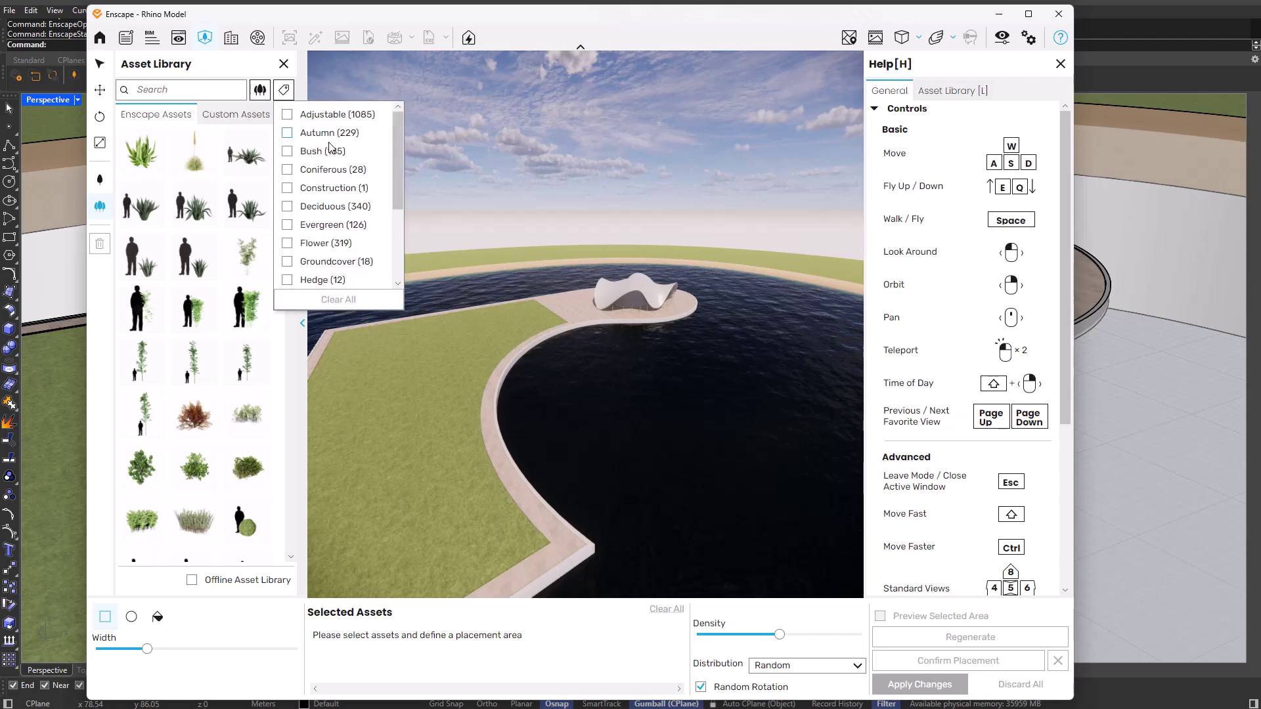
scroll(368, 197, "down", 3)
left_click(287, 261)
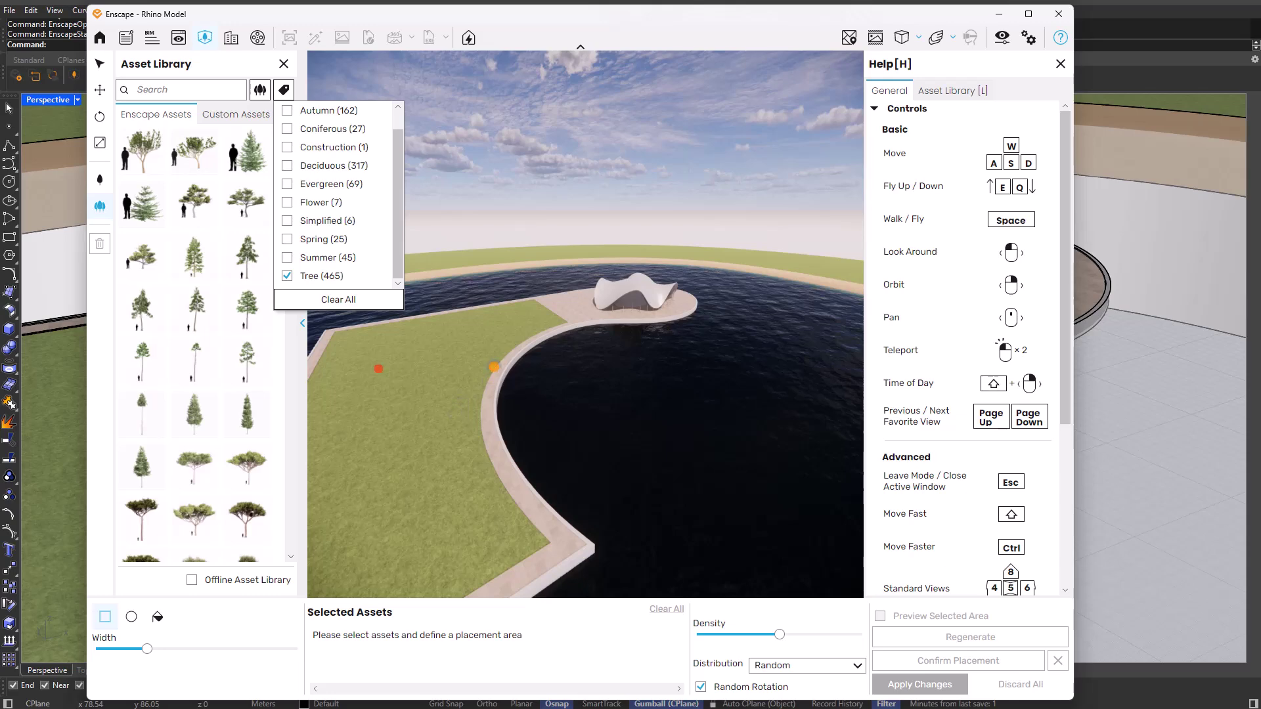
Select three deciduous trees for placement, including Deciduous Tree 009: Aspen Tree and the two trees beside it.
scroll(210, 354, "down", 1)
scroll(238, 457, "down", 6)
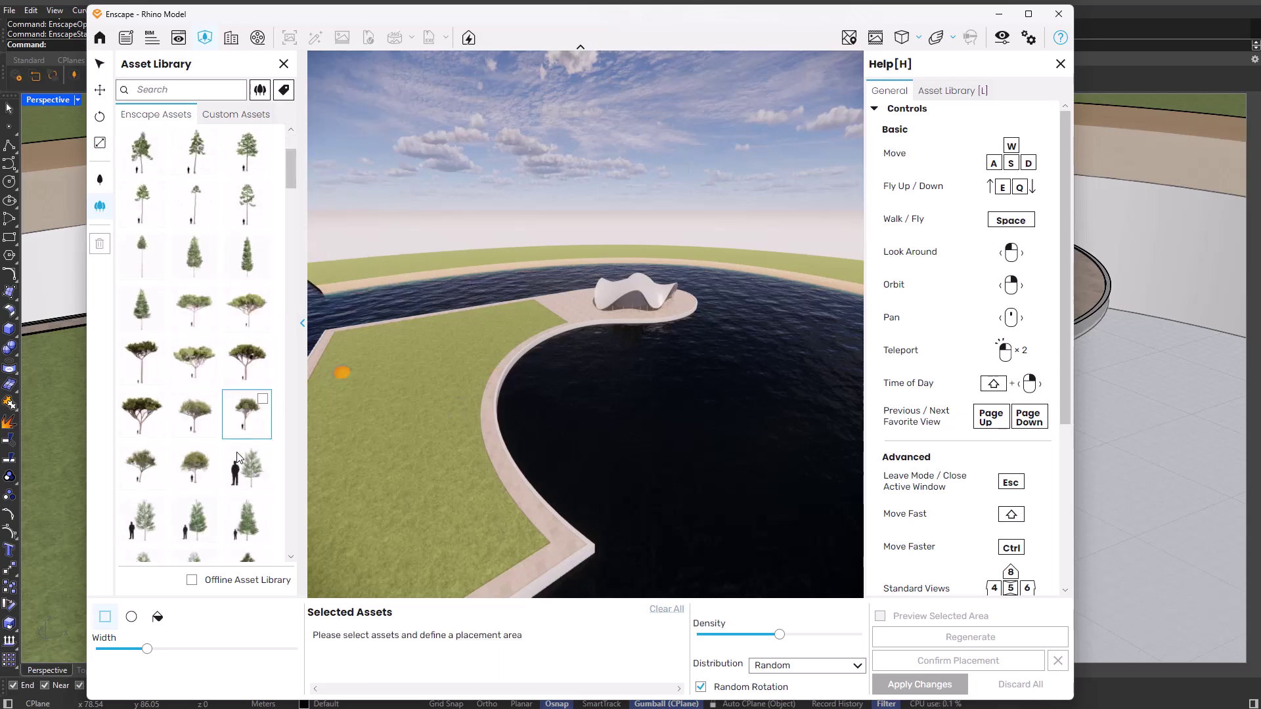
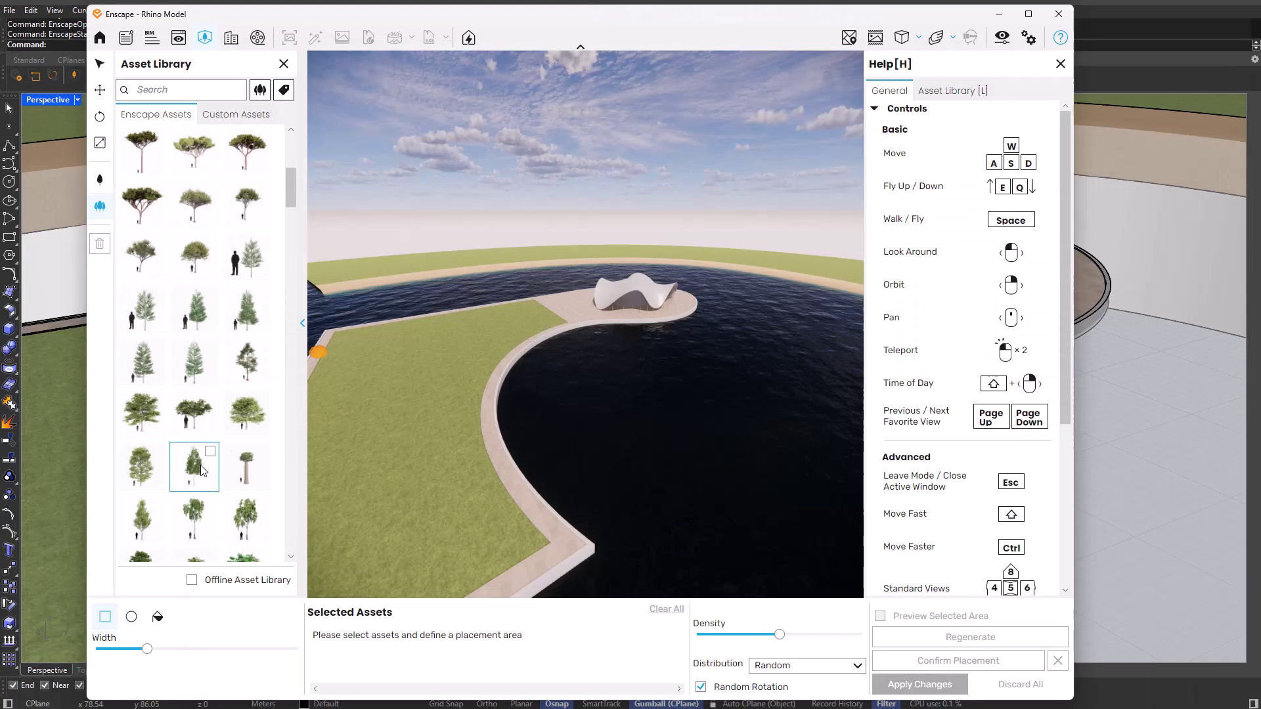
left_click(204, 465)
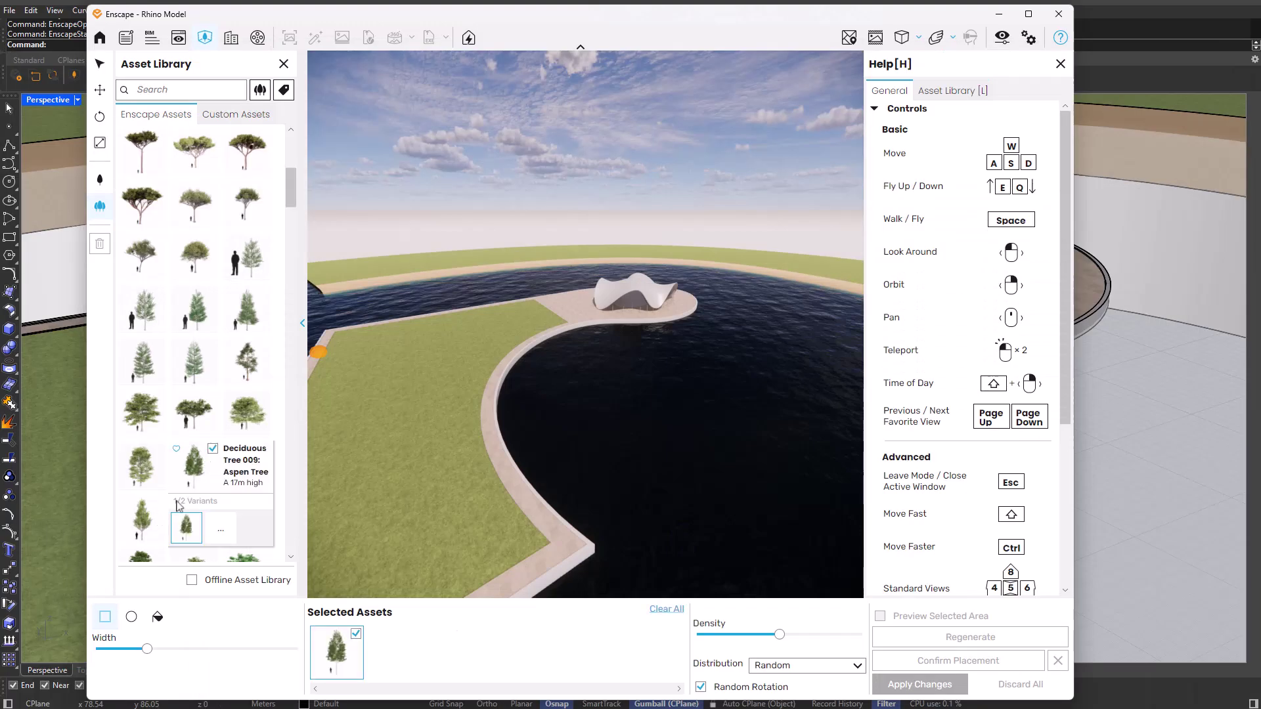
left_click(142, 519)
left_click(141, 466)
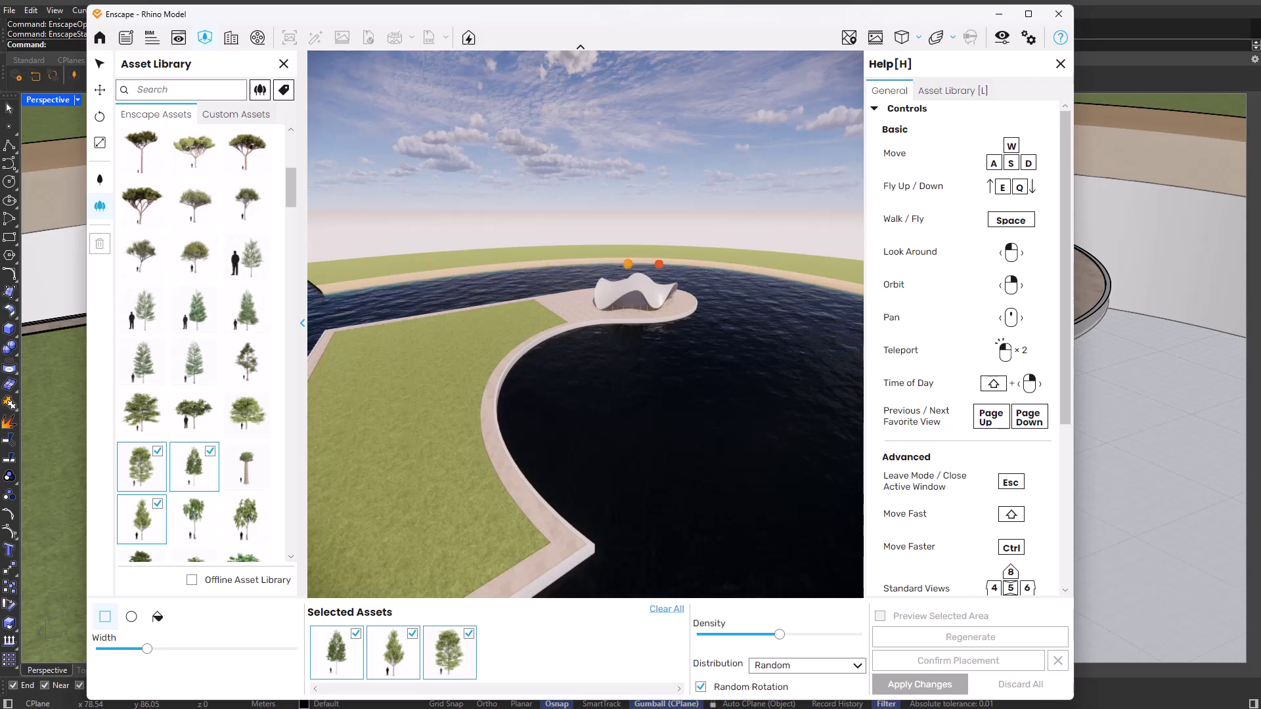
Fill the peninsula lawn and the grass strip on the far shore with the selected trees at an increased density.
left_click(158, 621)
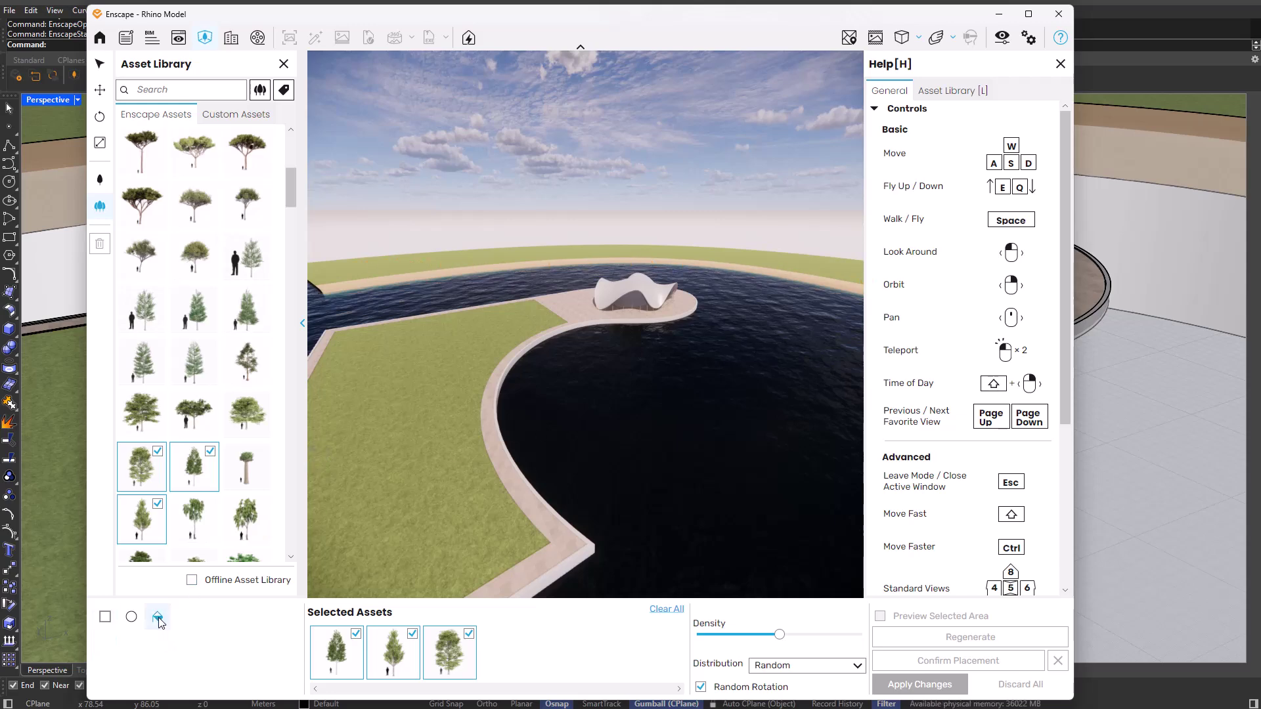
left_click(411, 387)
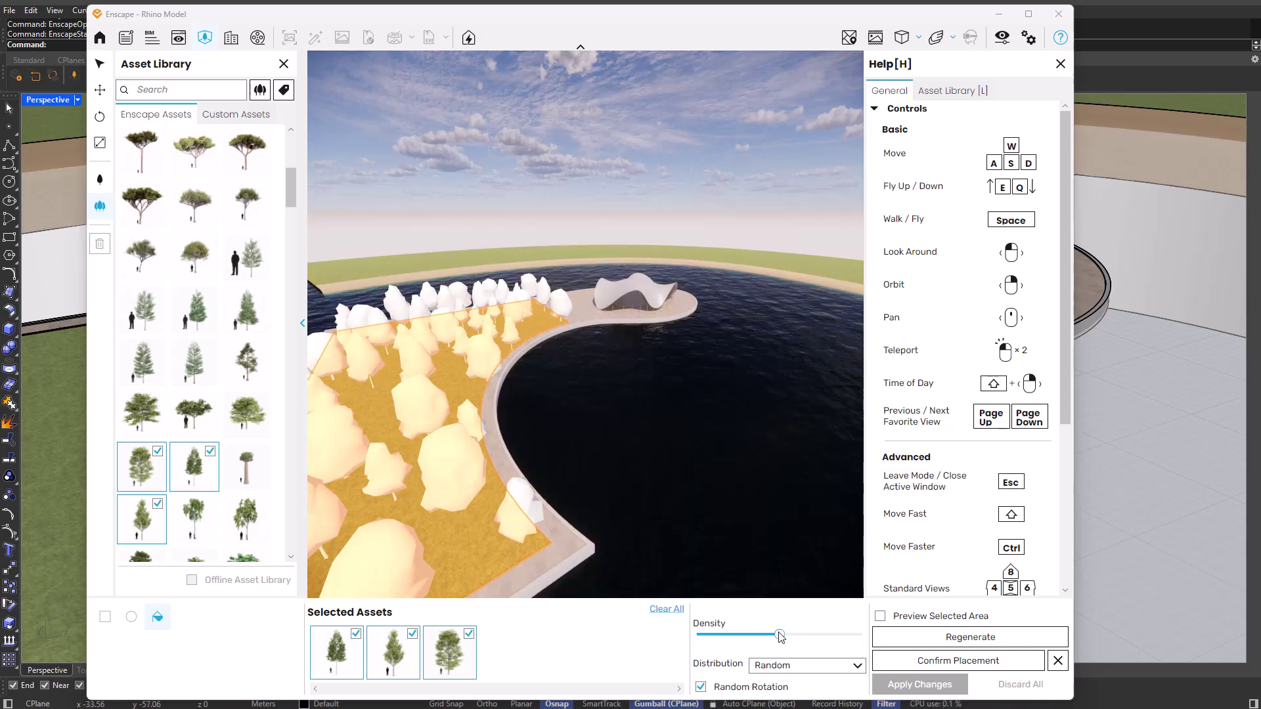
left_click_drag(781, 641, 817, 642)
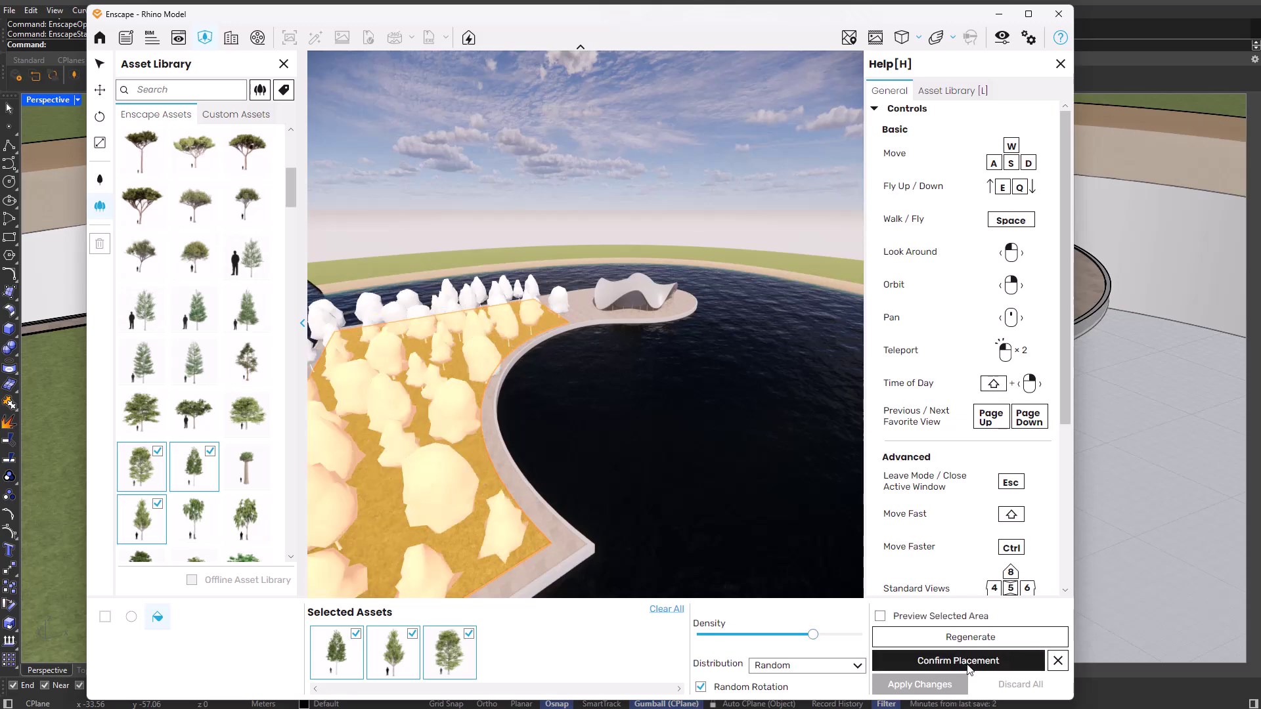
left_click(969, 663)
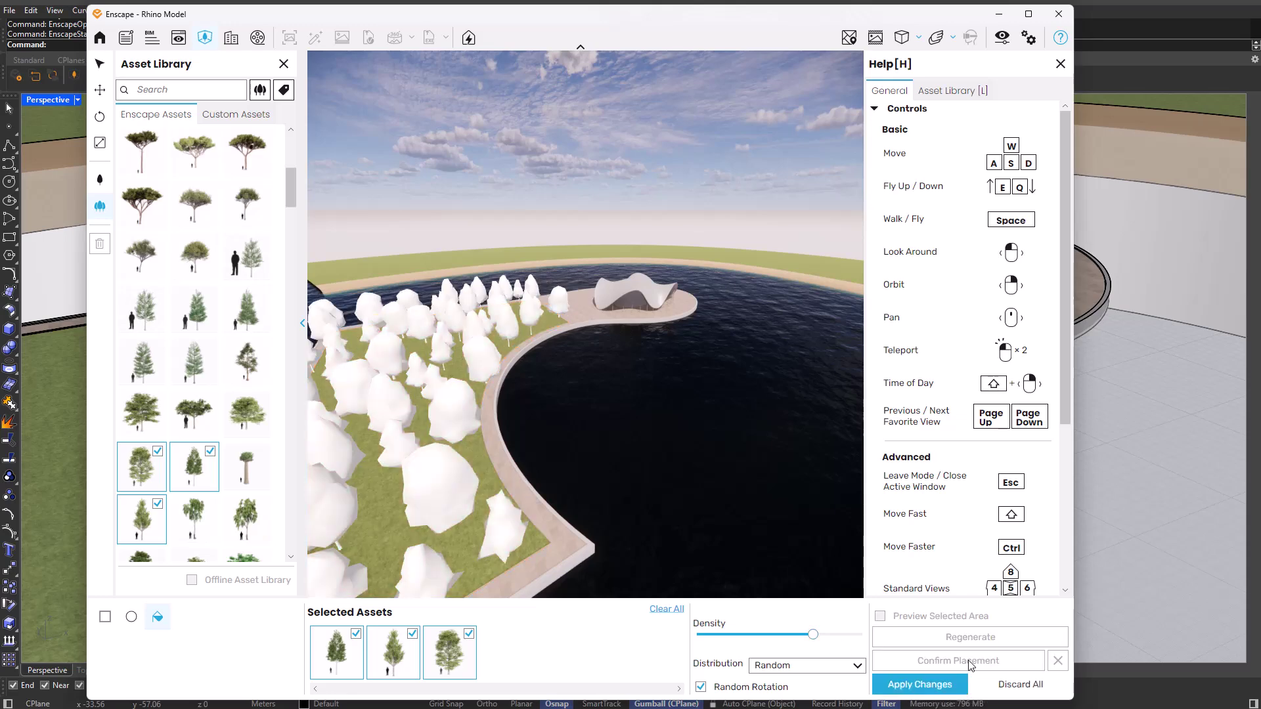
left_click(926, 683)
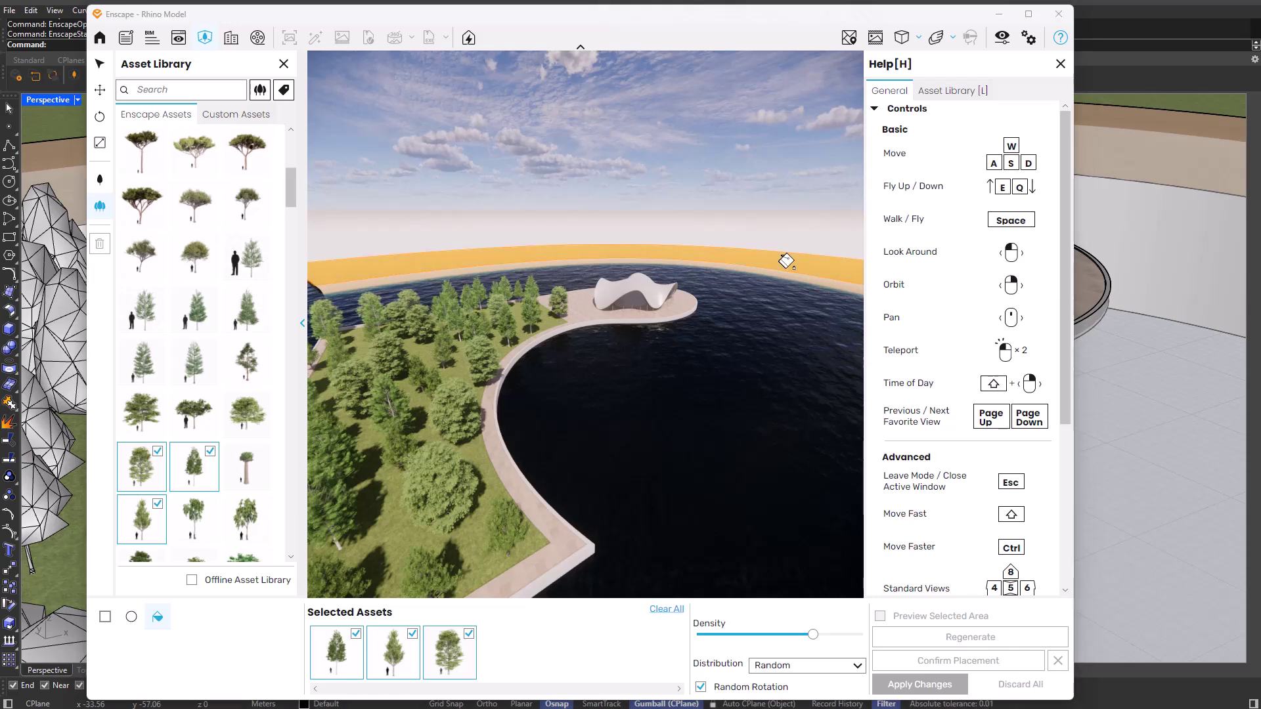
left_click(787, 261)
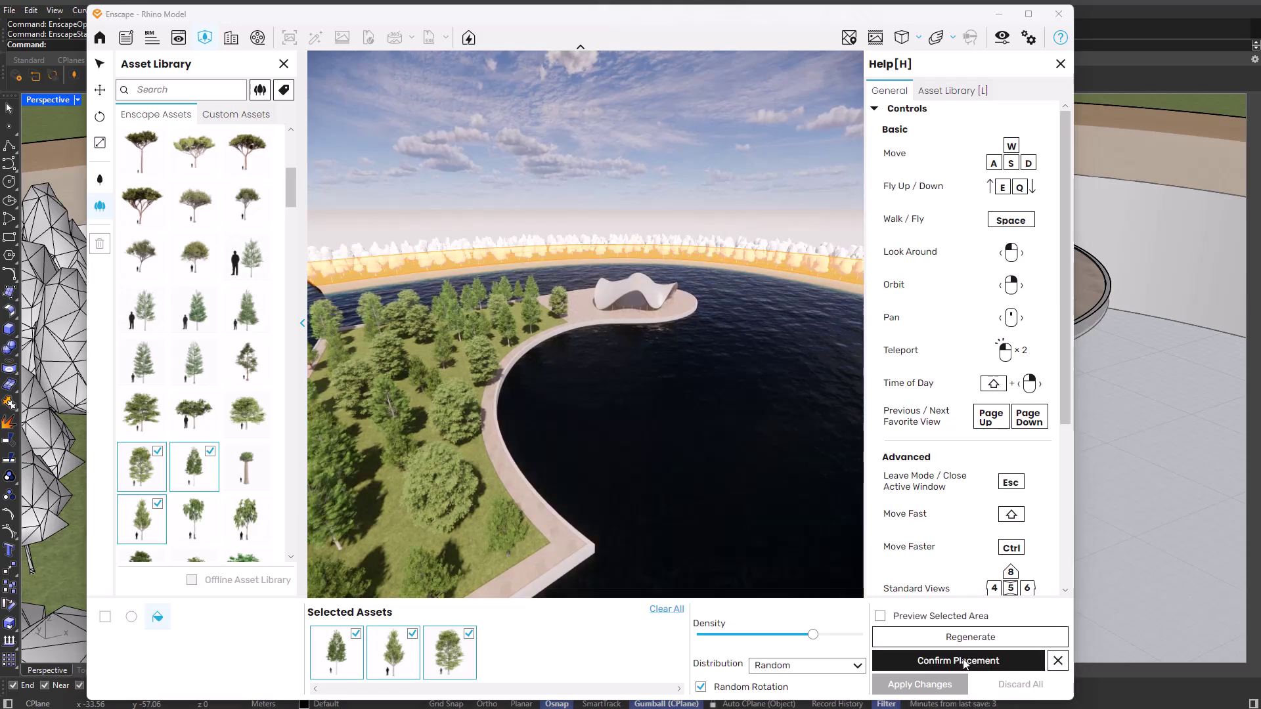
left_click(964, 662)
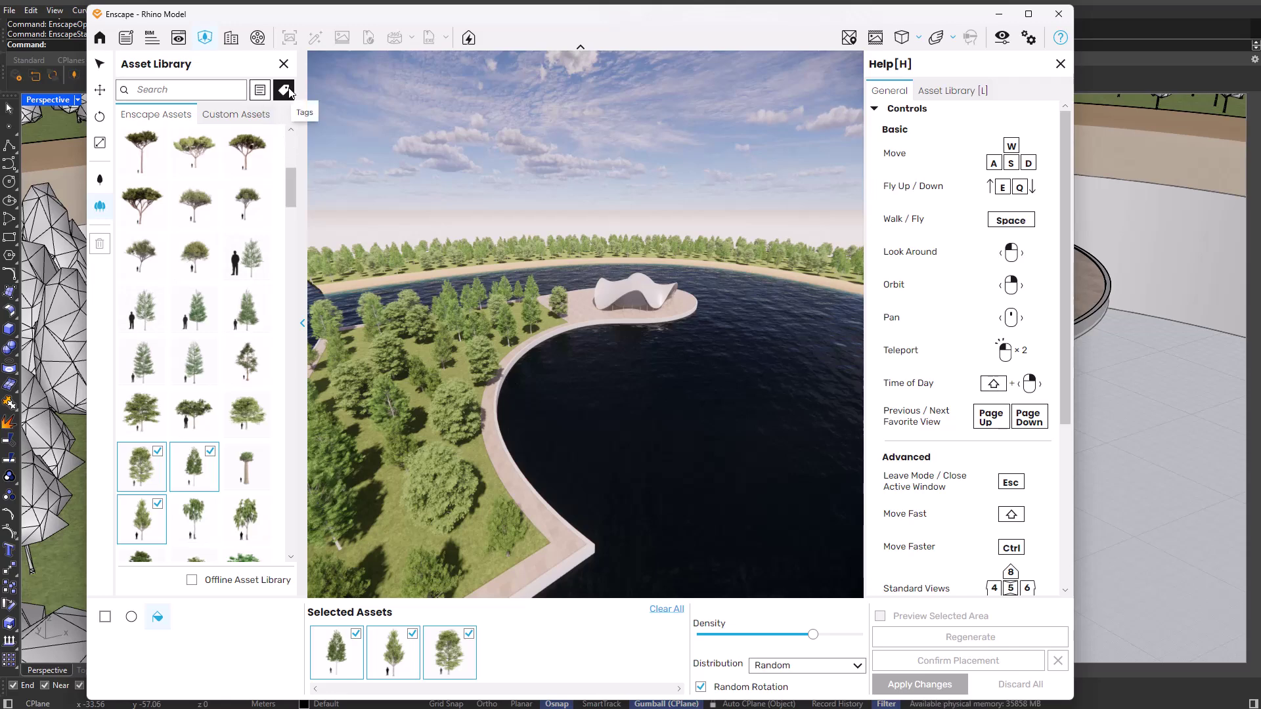
Remove the Tree tag filter and filter the asset library to the People category with the Walking tag.
left_click(285, 91)
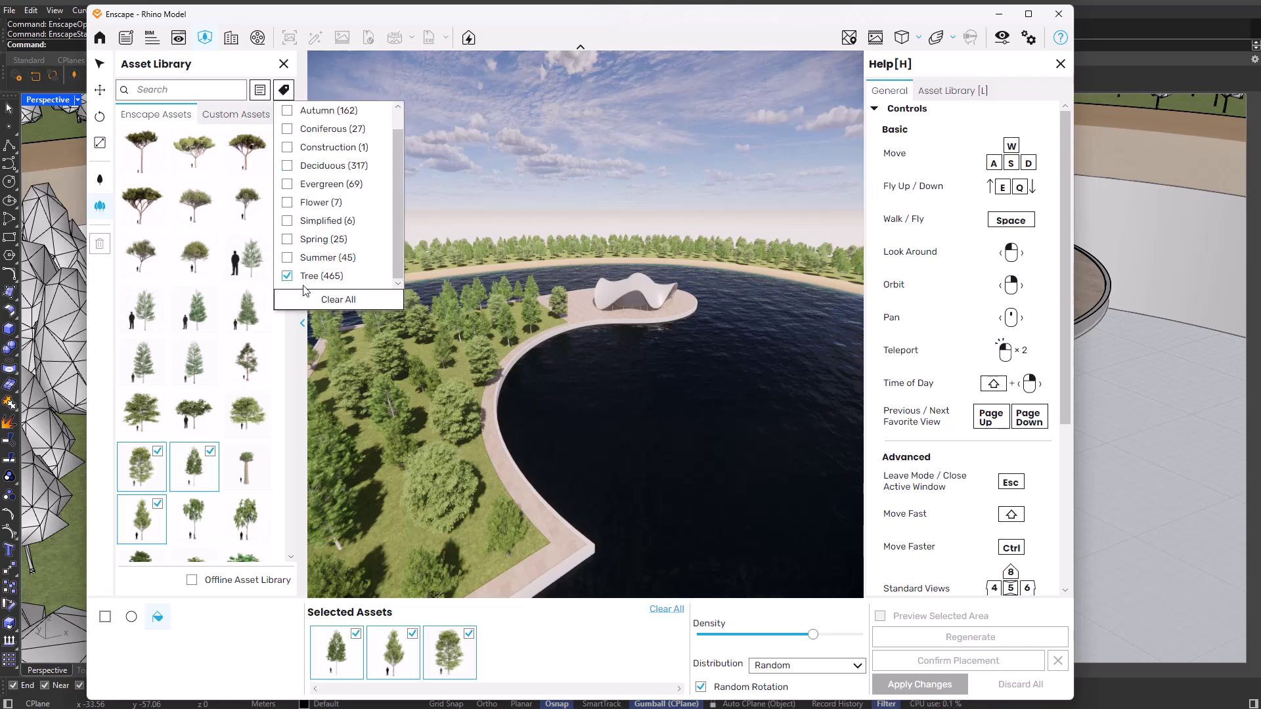
left_click(287, 276)
left_click(260, 92)
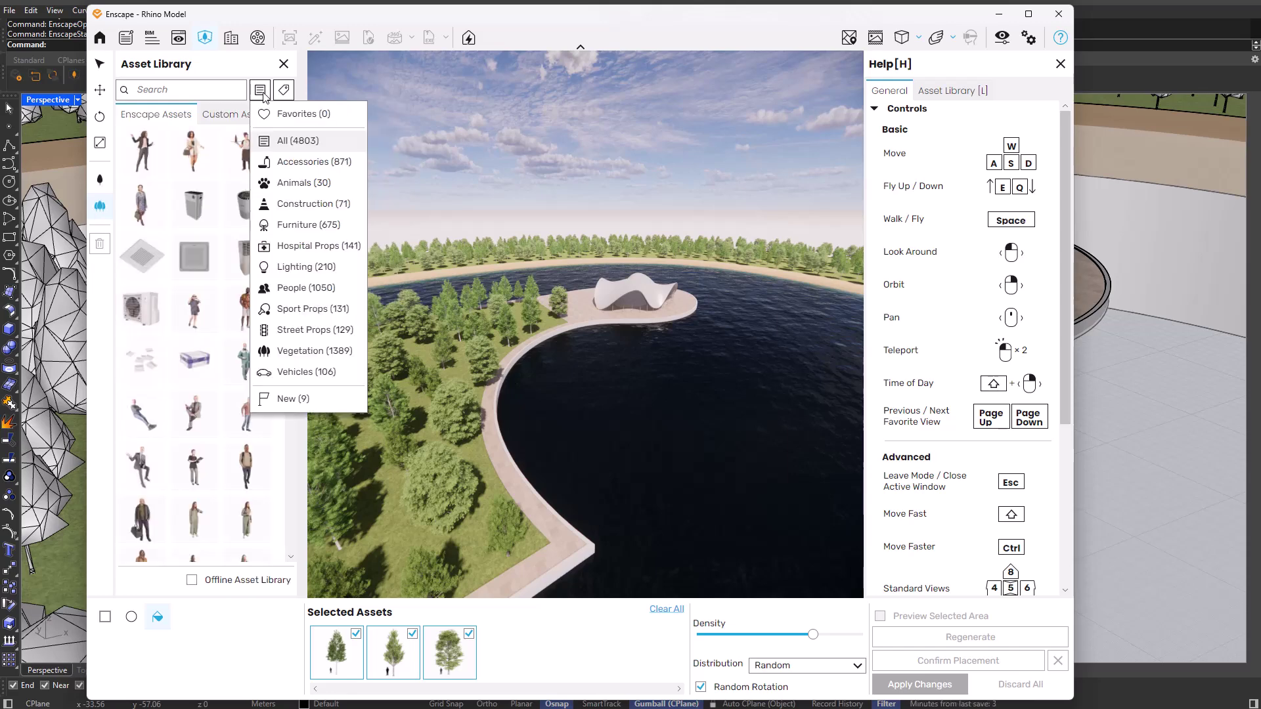
left_click(304, 287)
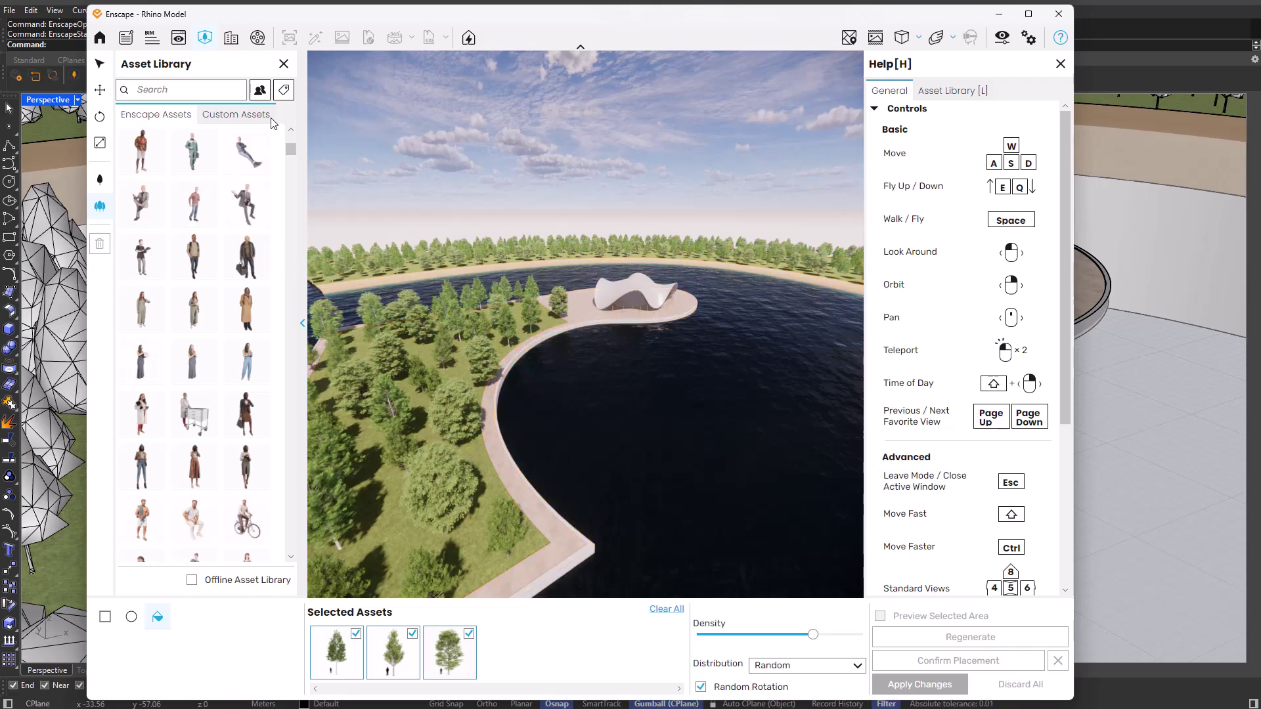
left_click(285, 91)
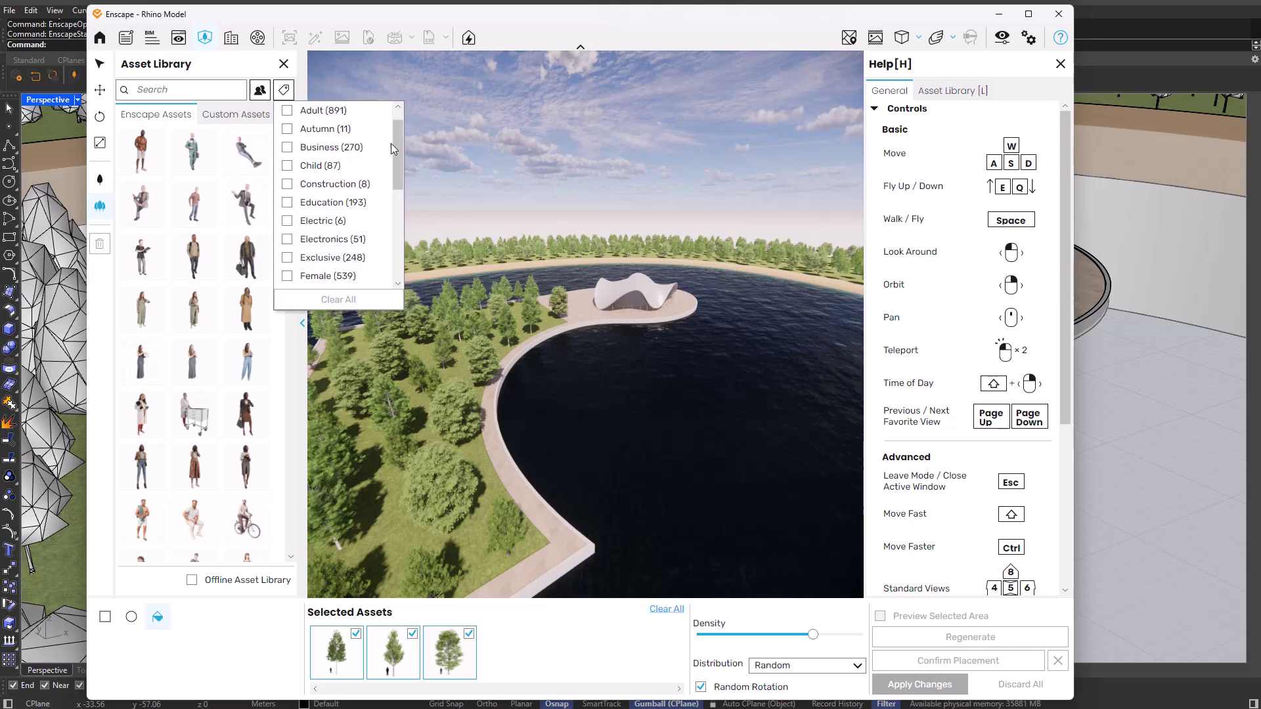
scroll(398, 219, "down", 5)
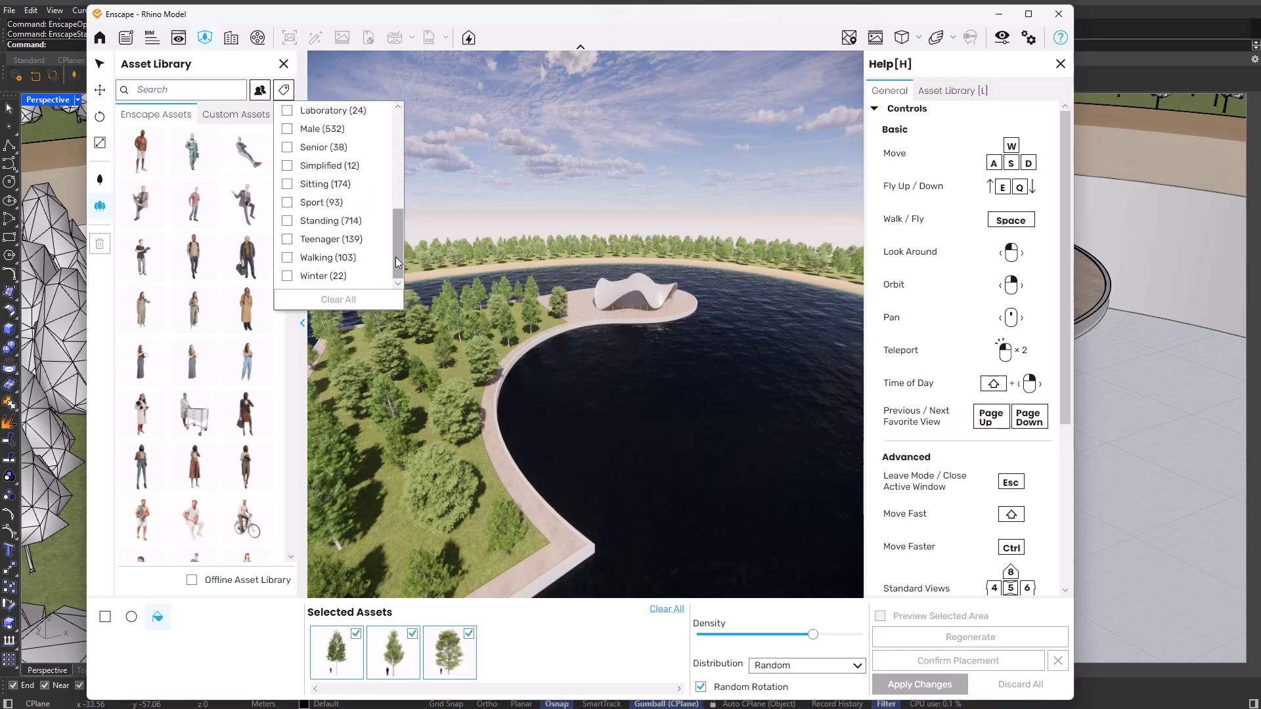
left_click(287, 257)
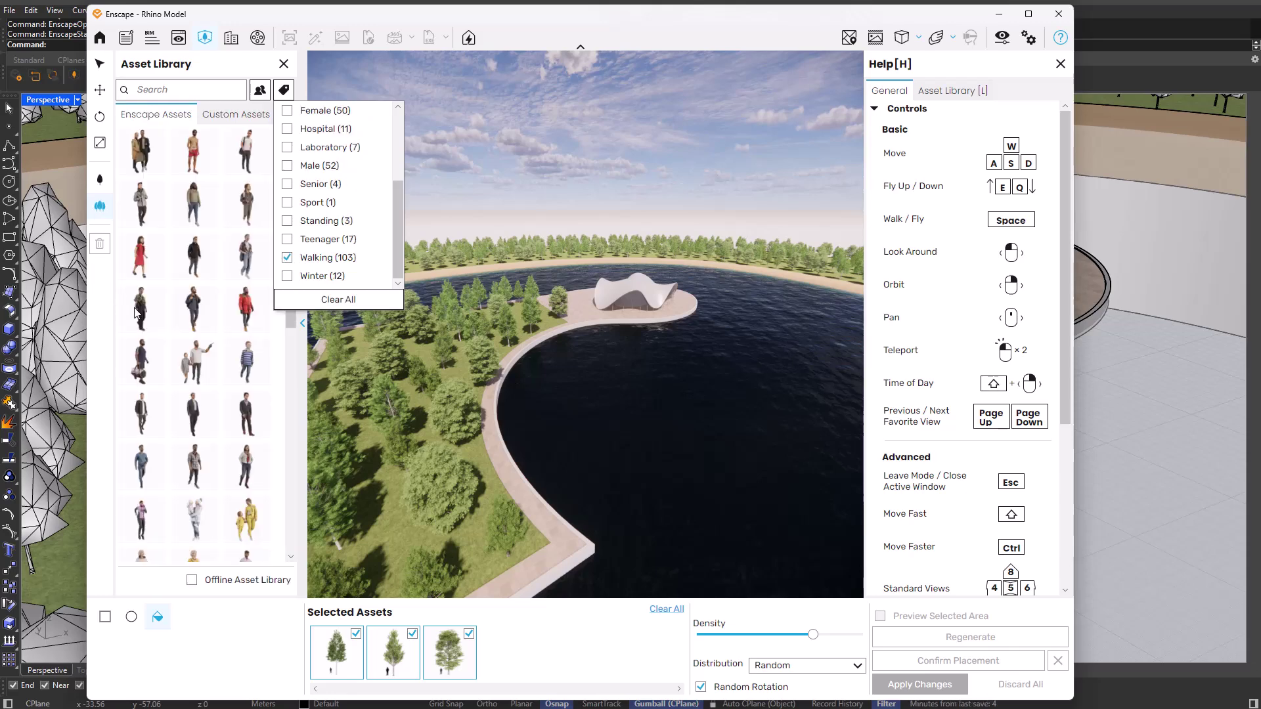
Add a varied group of walking people from the library to the selected assets.
left_click(136, 313)
left_click(246, 309)
left_click(194, 413)
left_click(247, 476)
left_click(194, 525)
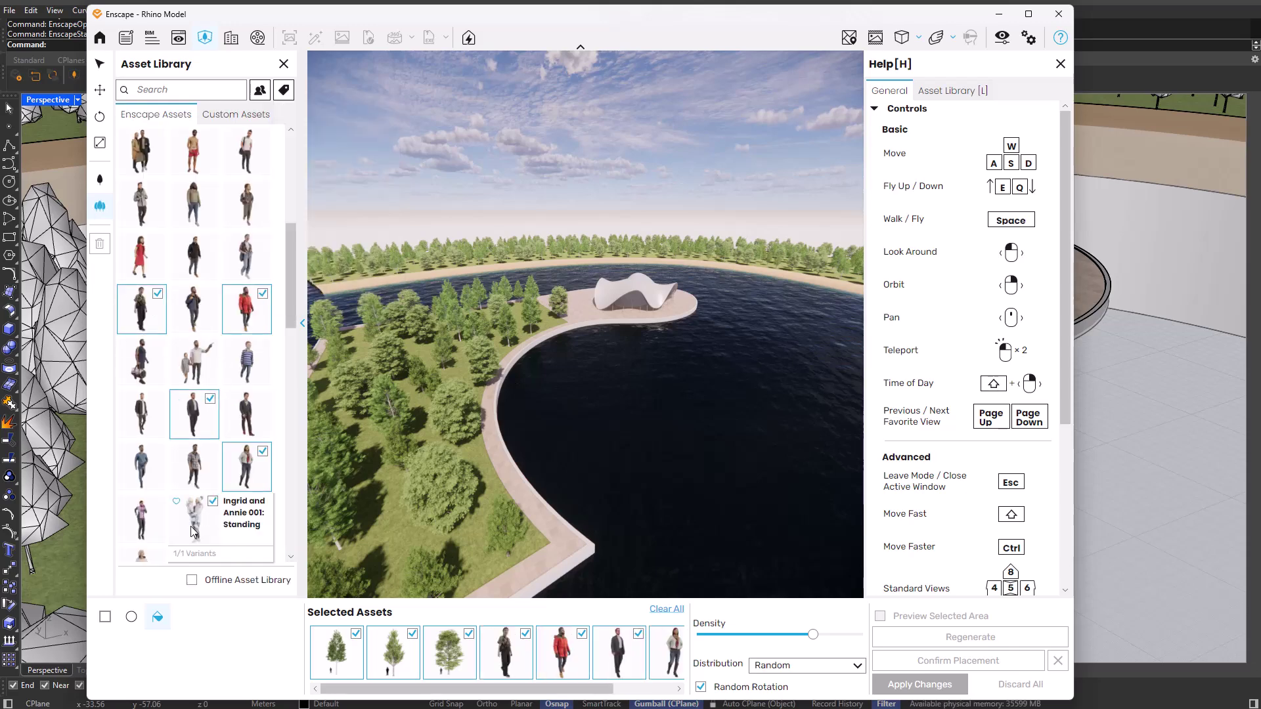
left_click(141, 468)
scroll(247, 529, "down", 1)
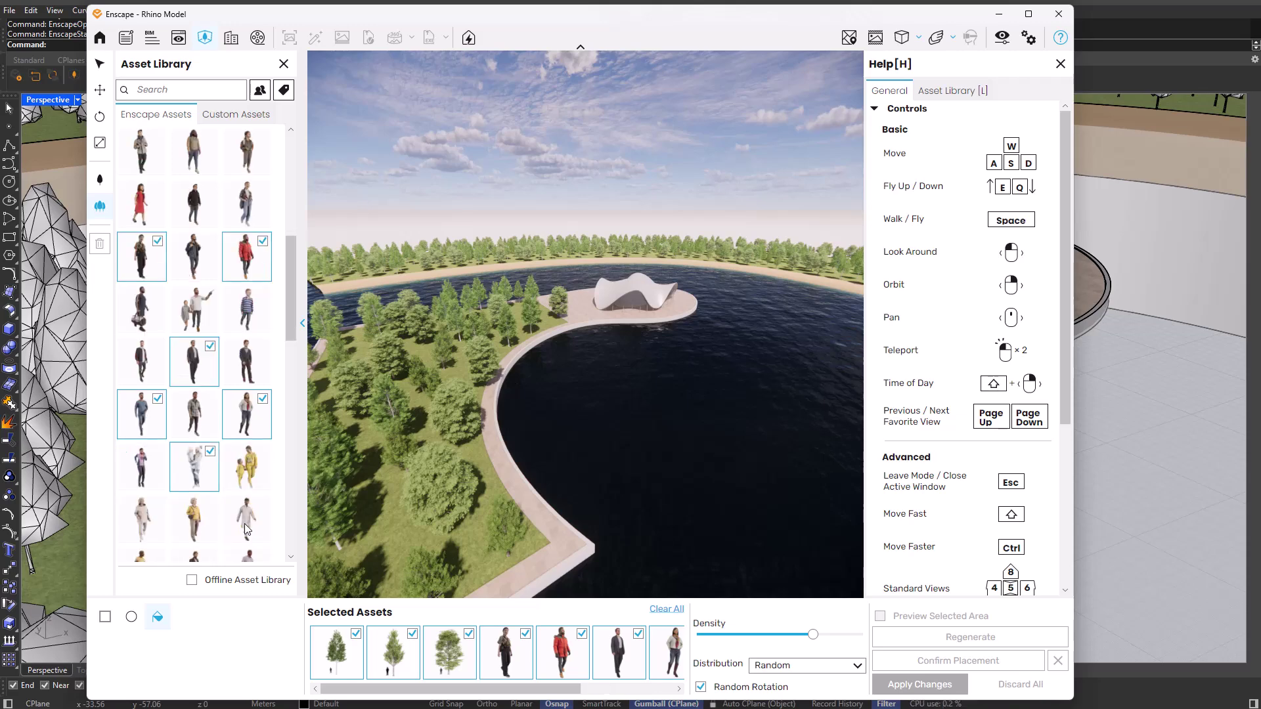
scroll(247, 529, "down", 2)
left_click(247, 522)
left_click(142, 509)
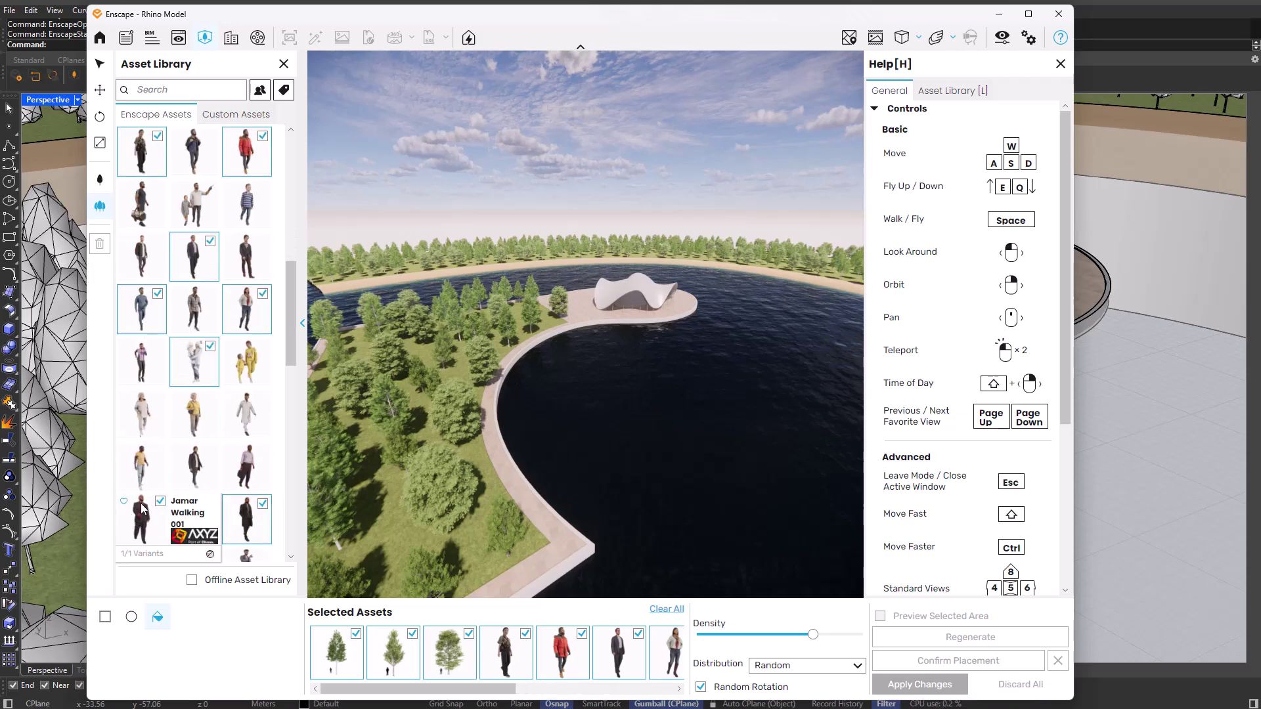
left_click(197, 466)
left_click(193, 518)
scroll(247, 402, "down", 3)
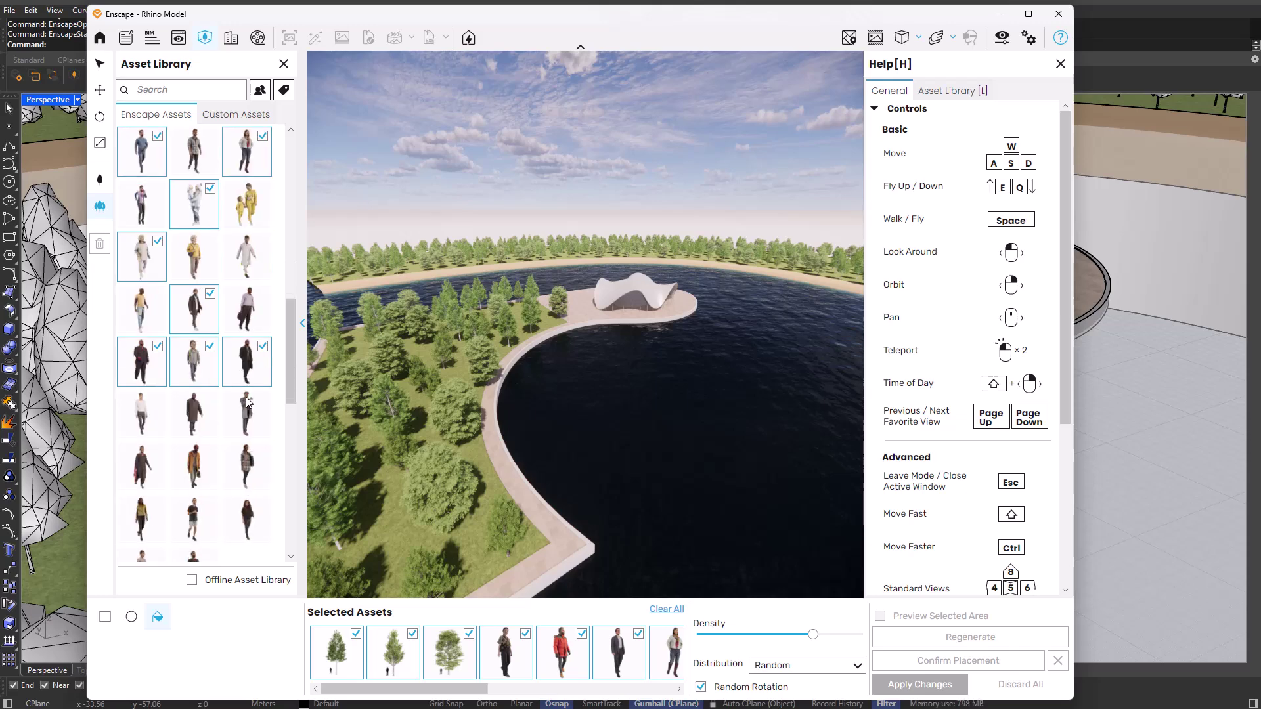
scroll(247, 402, "down", 1)
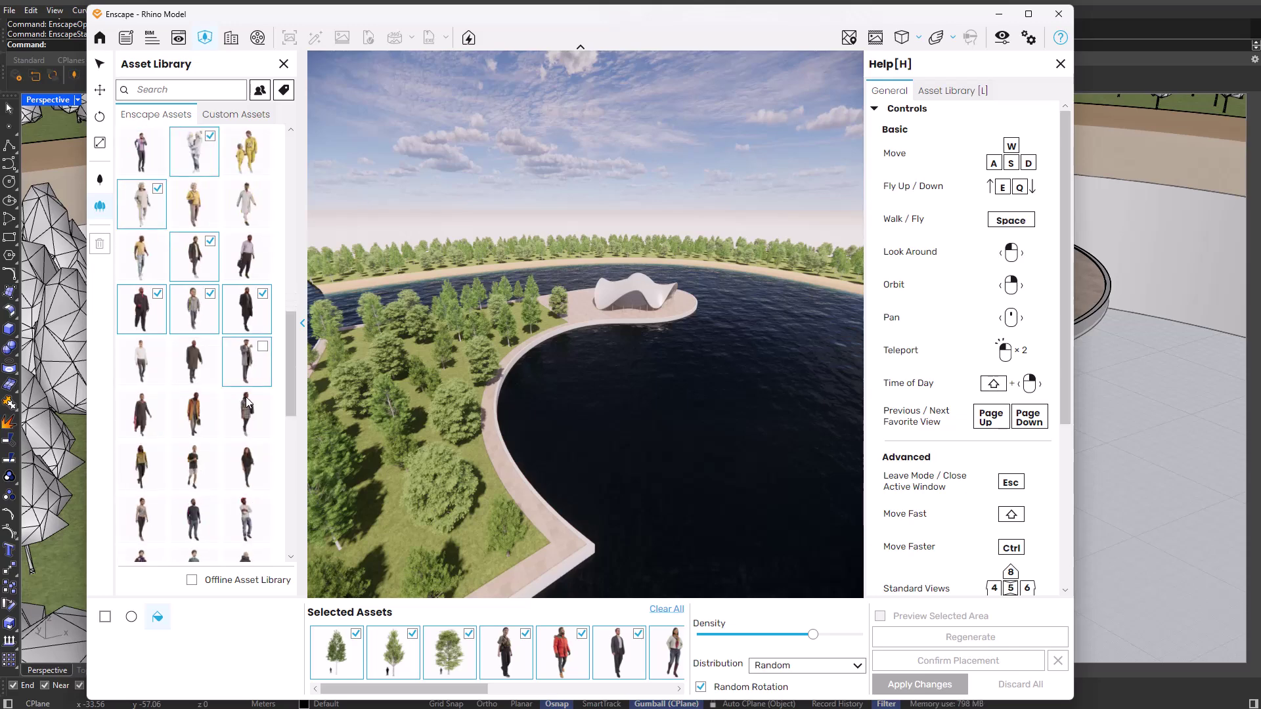
left_click(195, 469)
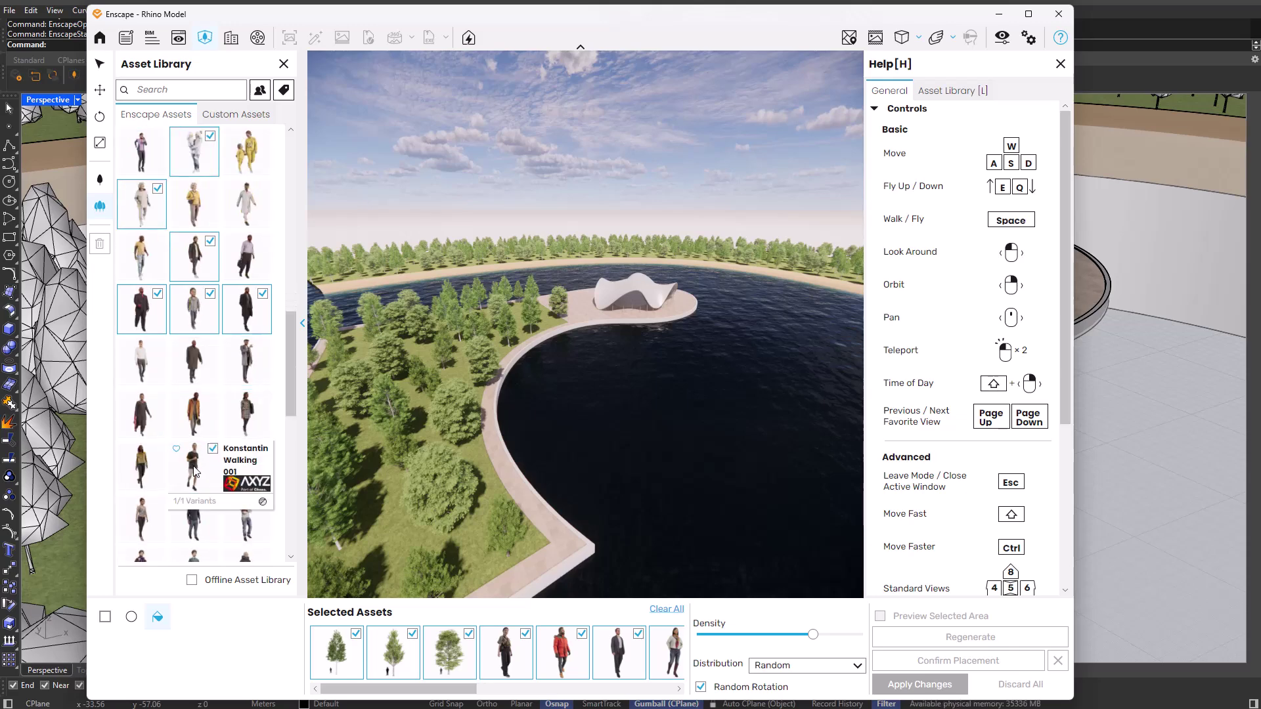
left_click(255, 411)
scroll(144, 522, "down", 2)
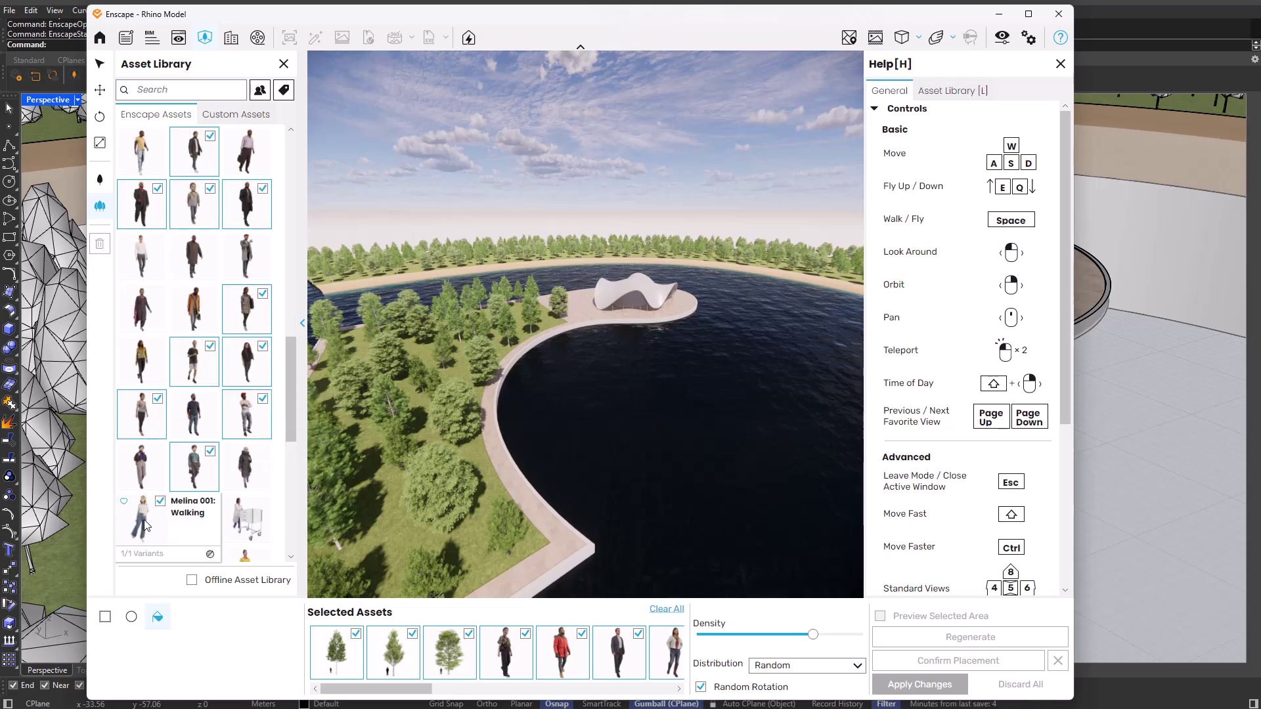
Try filling the peninsula's paved path with the selected trees and walking people, and undo the confirmed placement in Rhino.
left_click(496, 524)
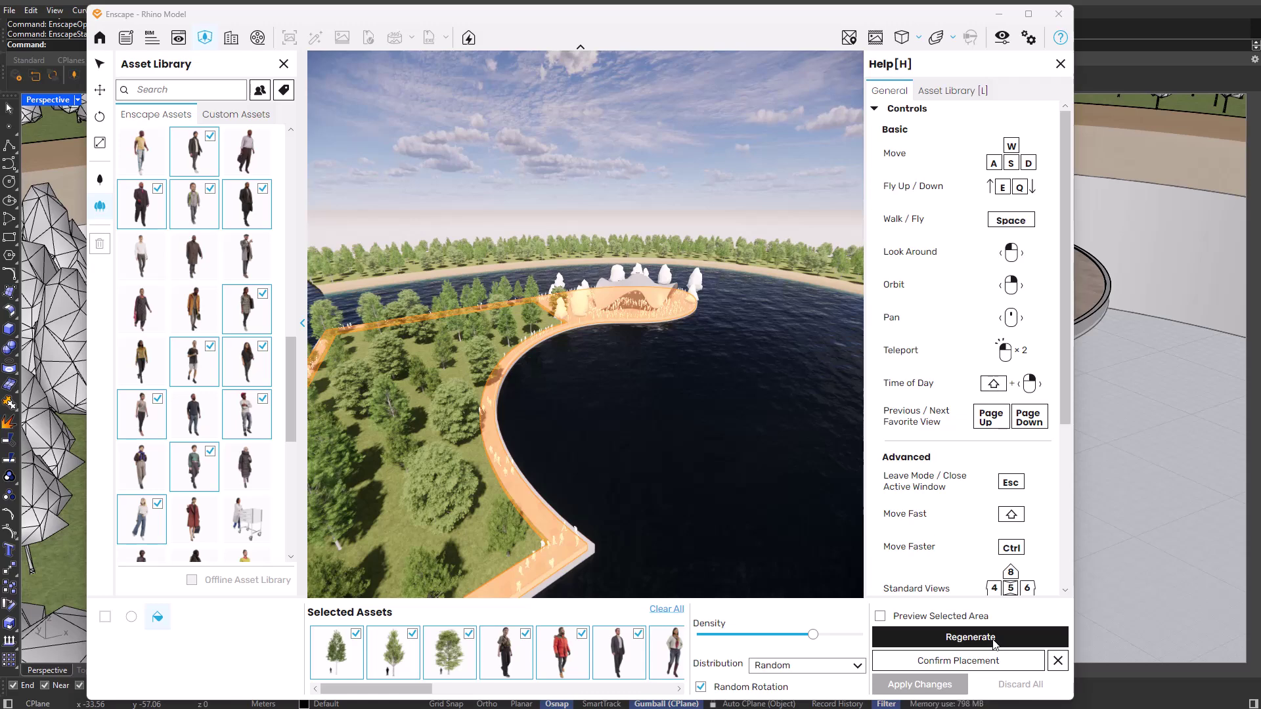
left_click(988, 656)
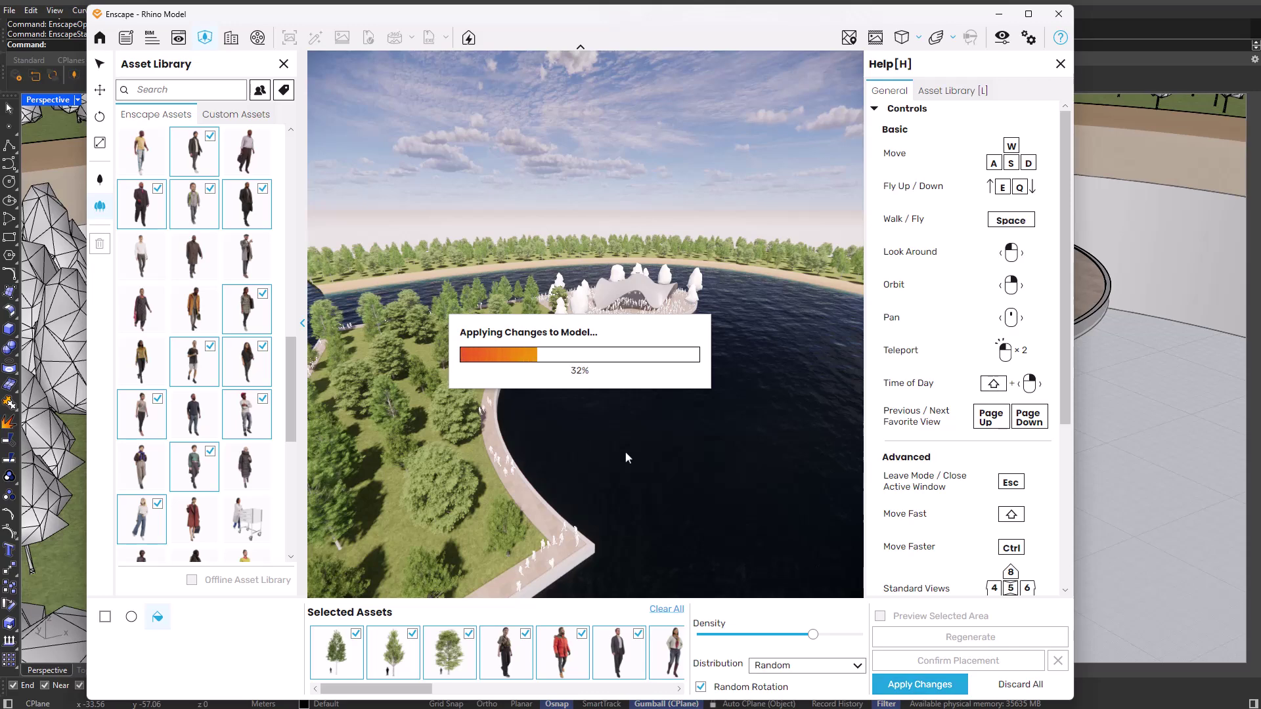
left_click(356, 634)
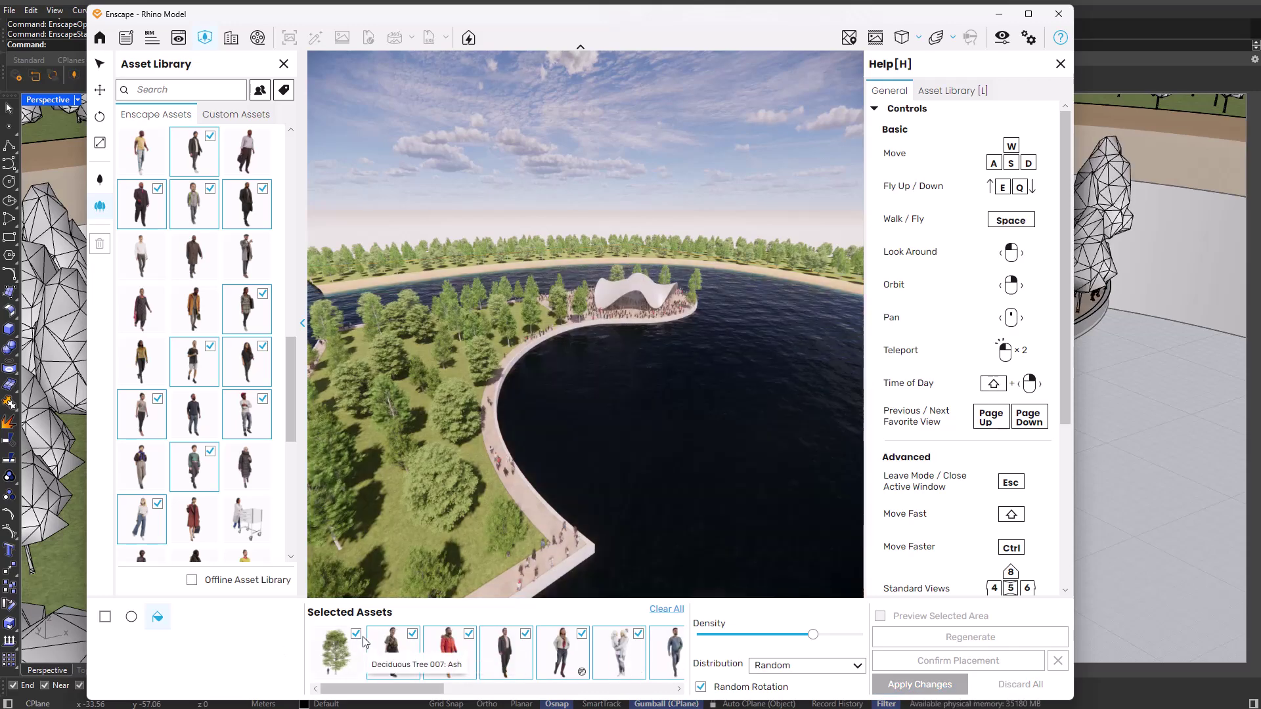
left_click(356, 634)
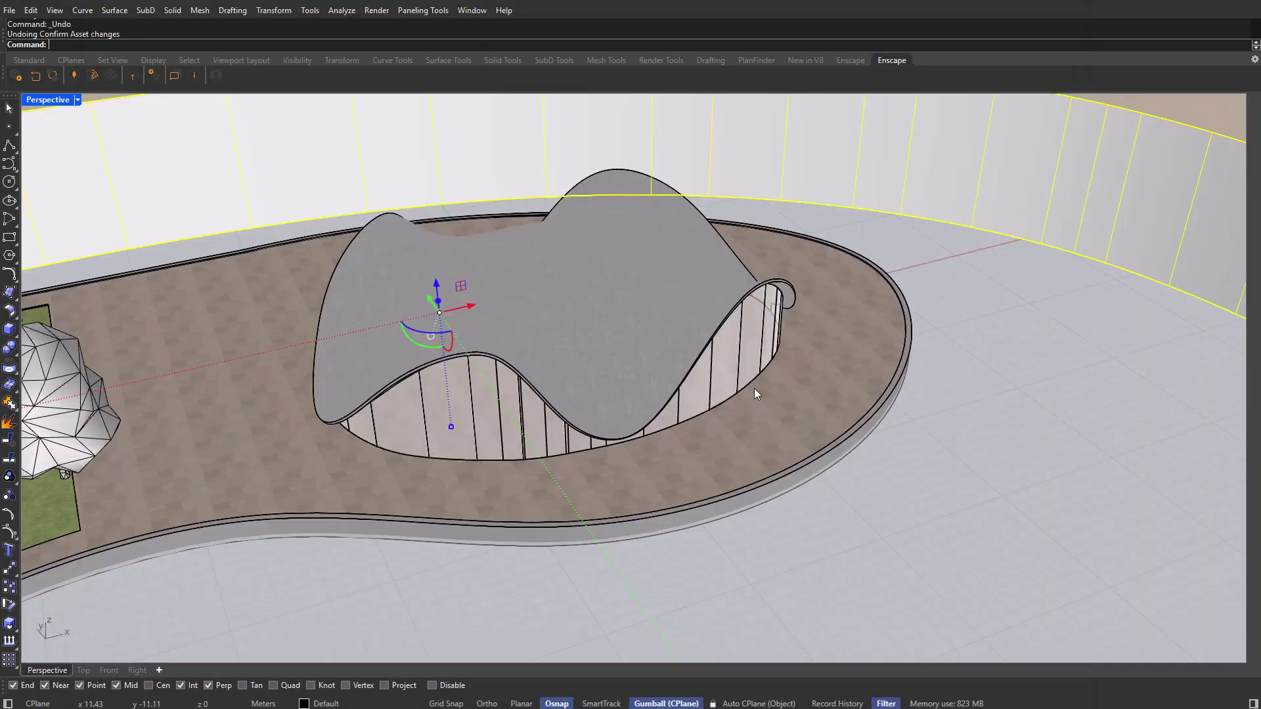
scroll(750, 386, "down", 6)
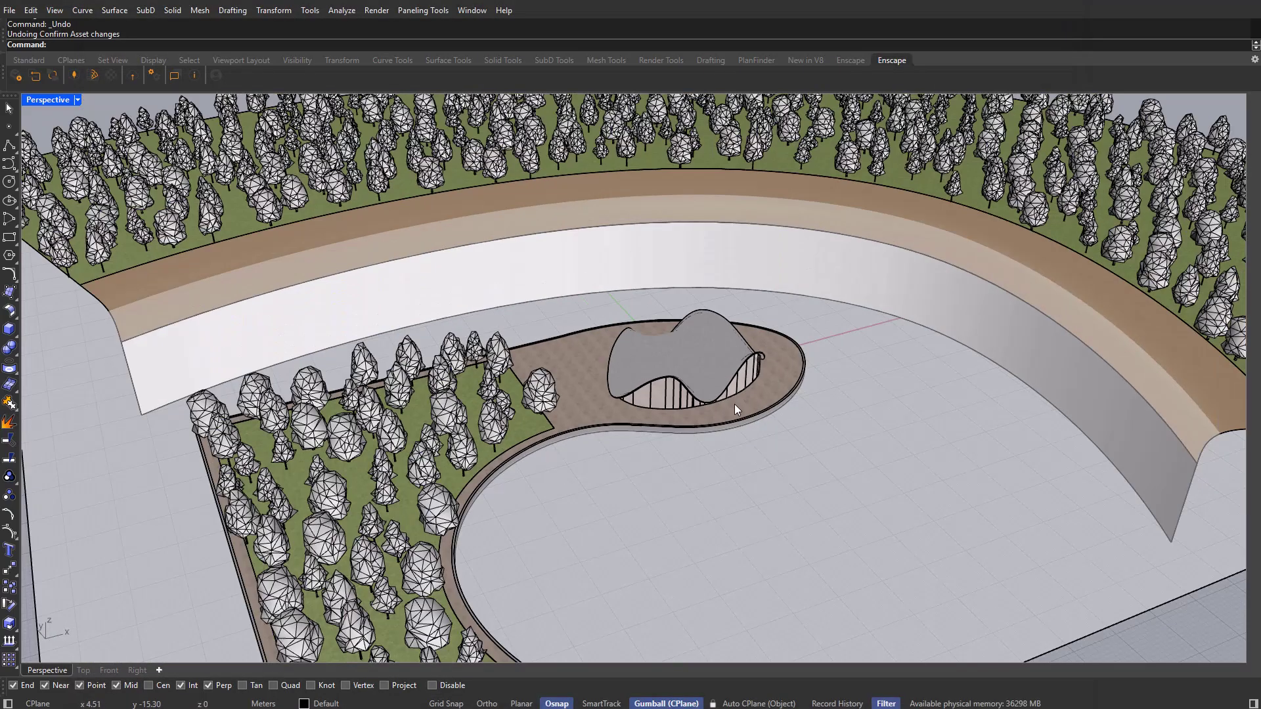
scroll(739, 384, "up", 3)
scroll(648, 394, "up", 1)
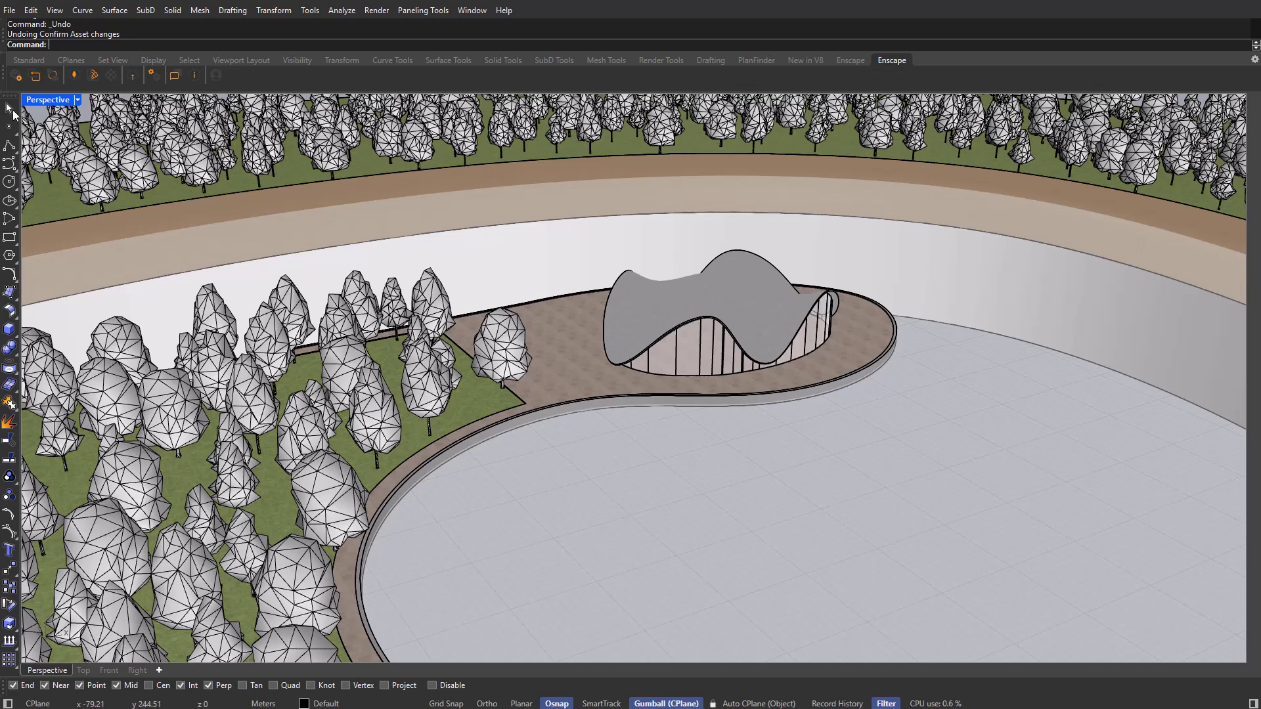
Start Enscape, enter multi-asset placement and filter the asset library to the People category with the Walking tag.
left_click(16, 75)
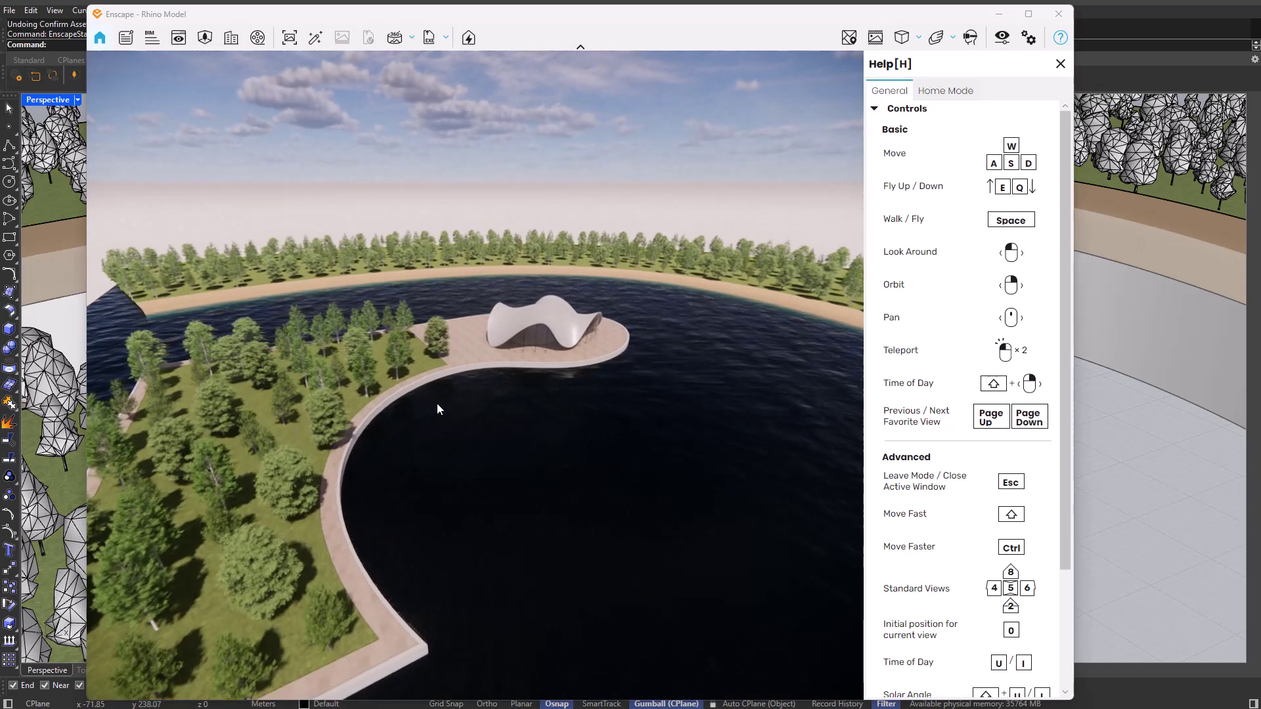
left_click(204, 38)
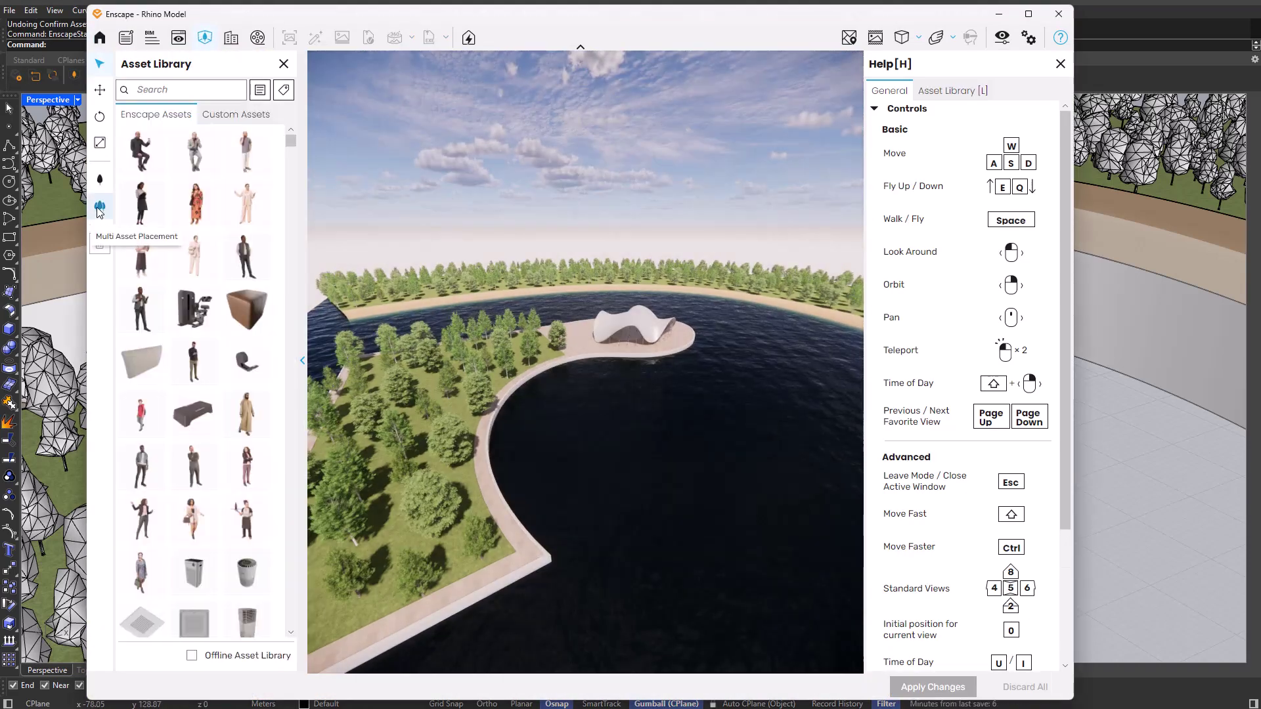
left_click(100, 209)
left_click(262, 92)
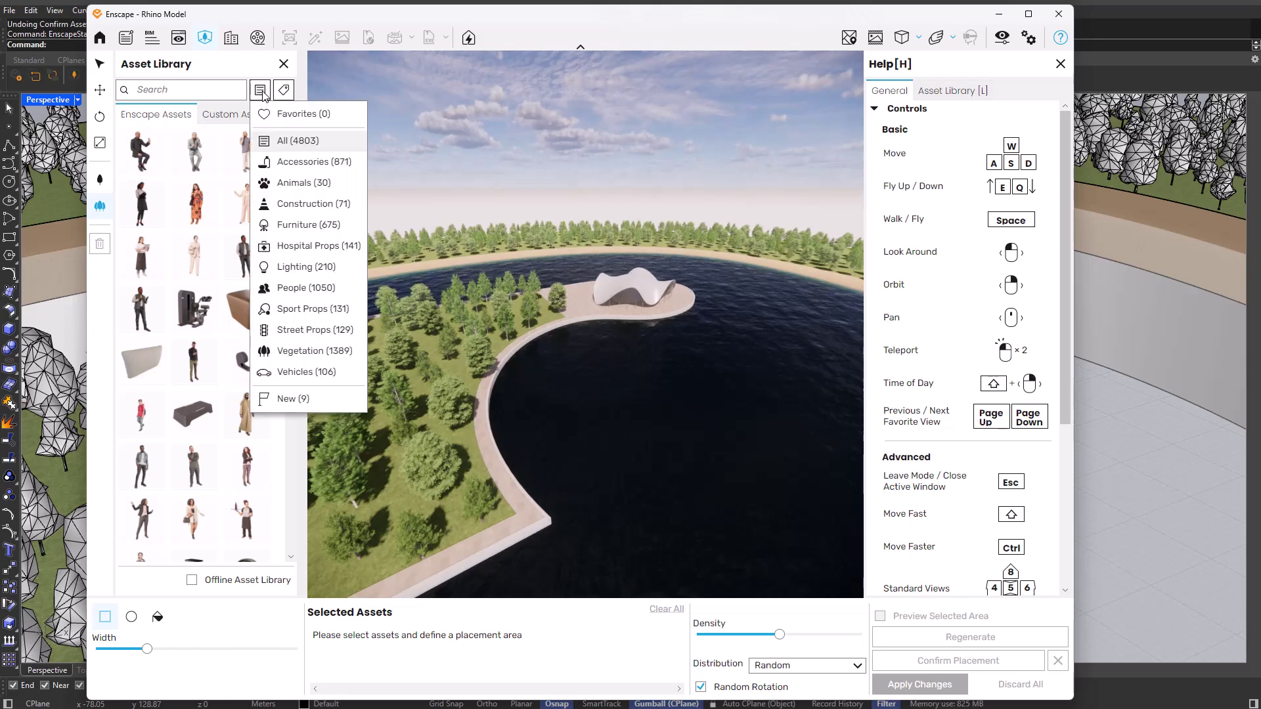
left_click(306, 288)
left_click(284, 92)
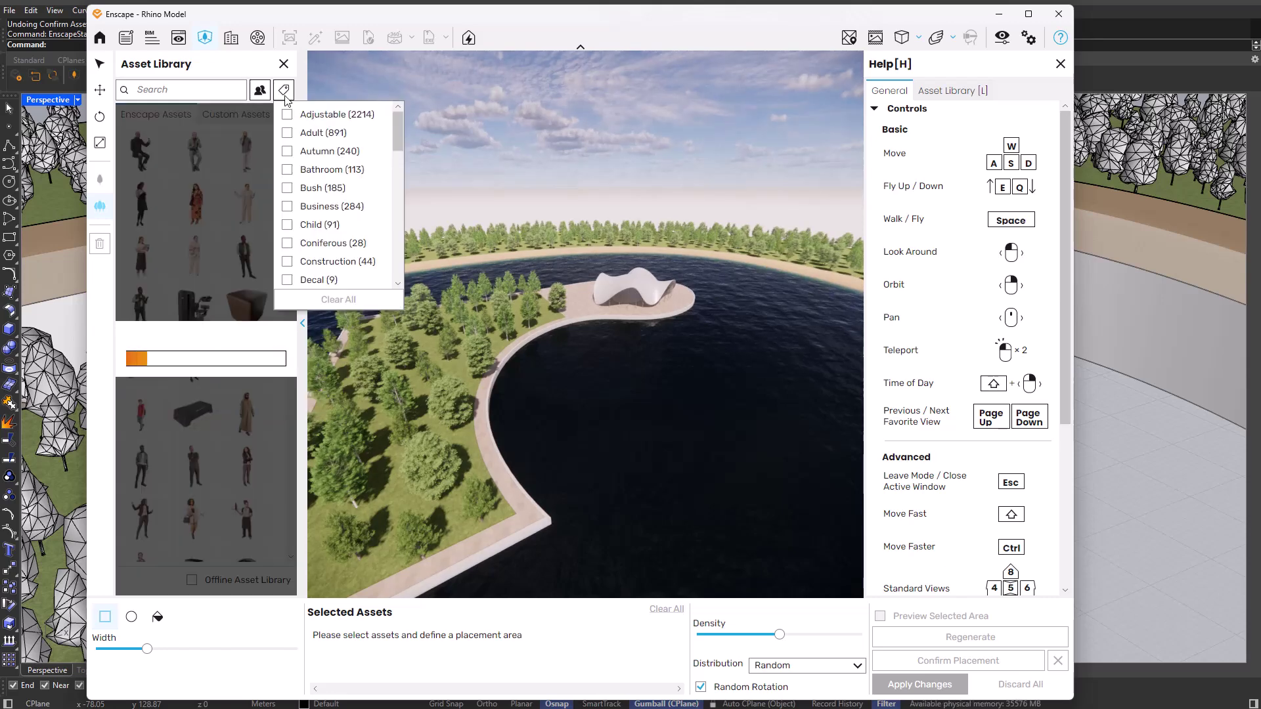
scroll(397, 135, "down", 5)
left_click(287, 258)
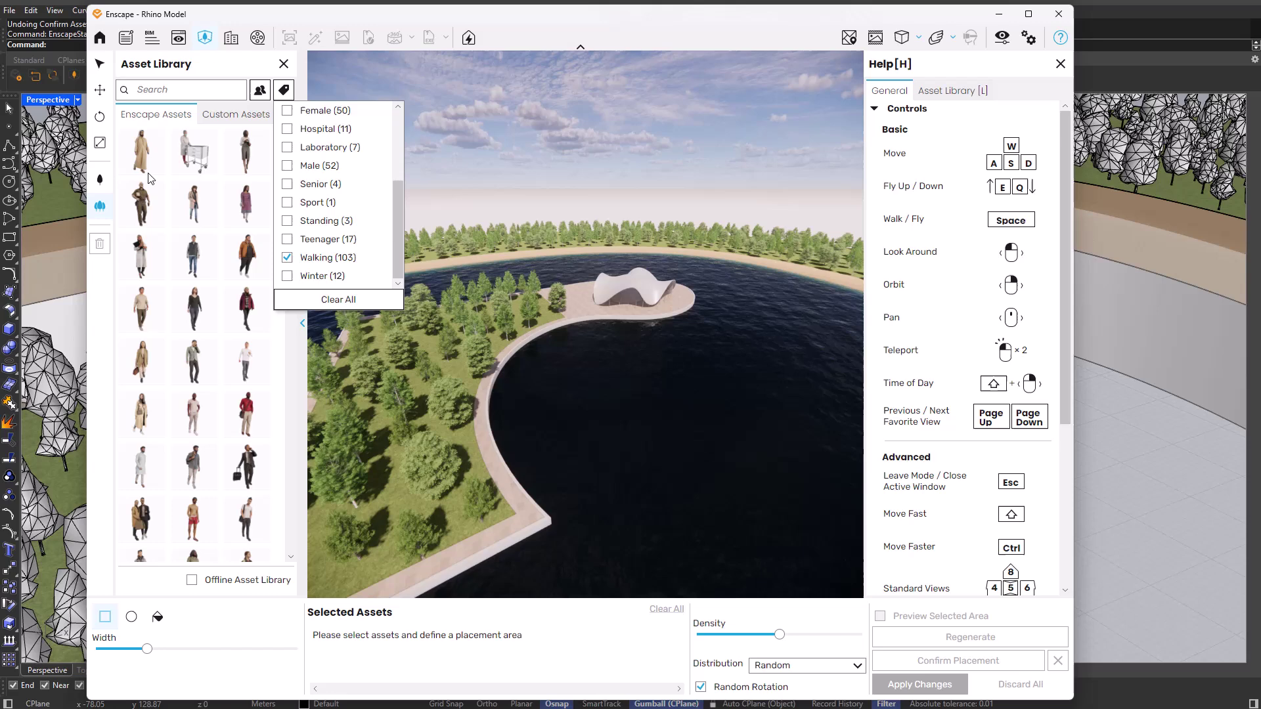
Select a varied group of walking people and fill the peninsula's paved path with them at a slightly reduced density.
left_click(146, 210)
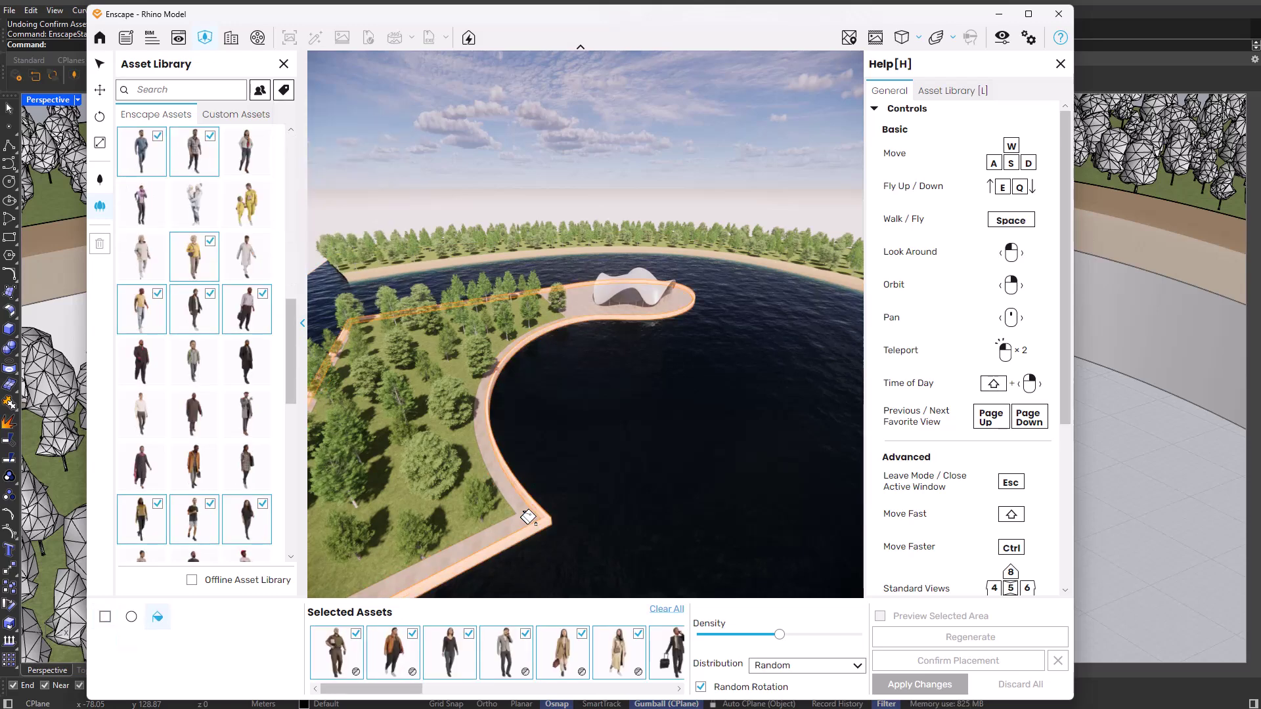
left_click(554, 527)
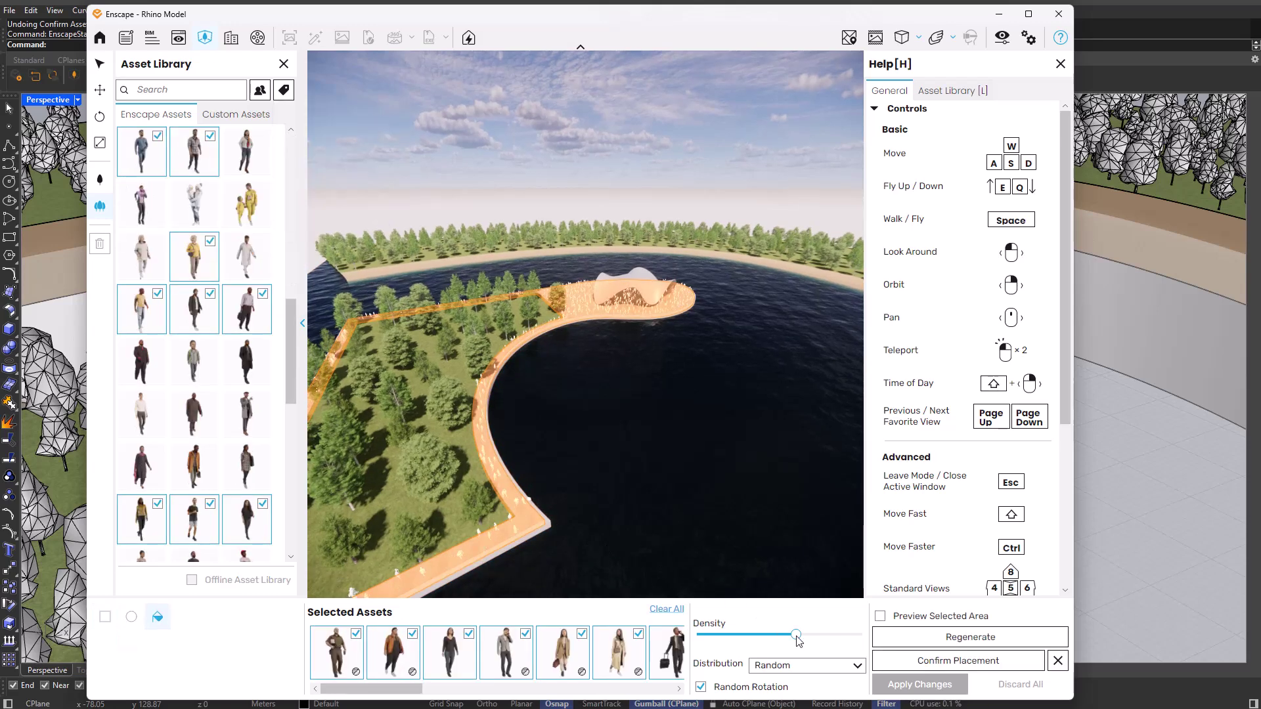
mouse_move(780, 635)
left_mouse_down()
mouse_move(750, 635)
mouse_move(773, 635)
left_mouse_up()
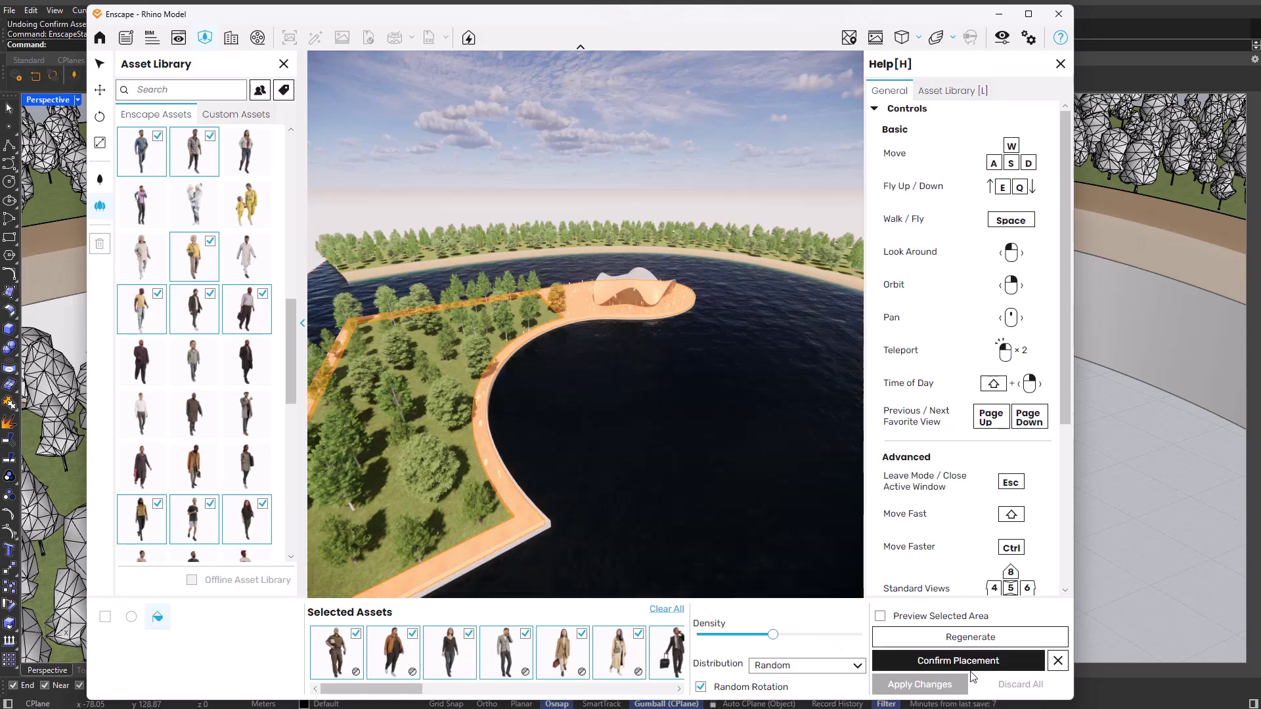
left_click(975, 662)
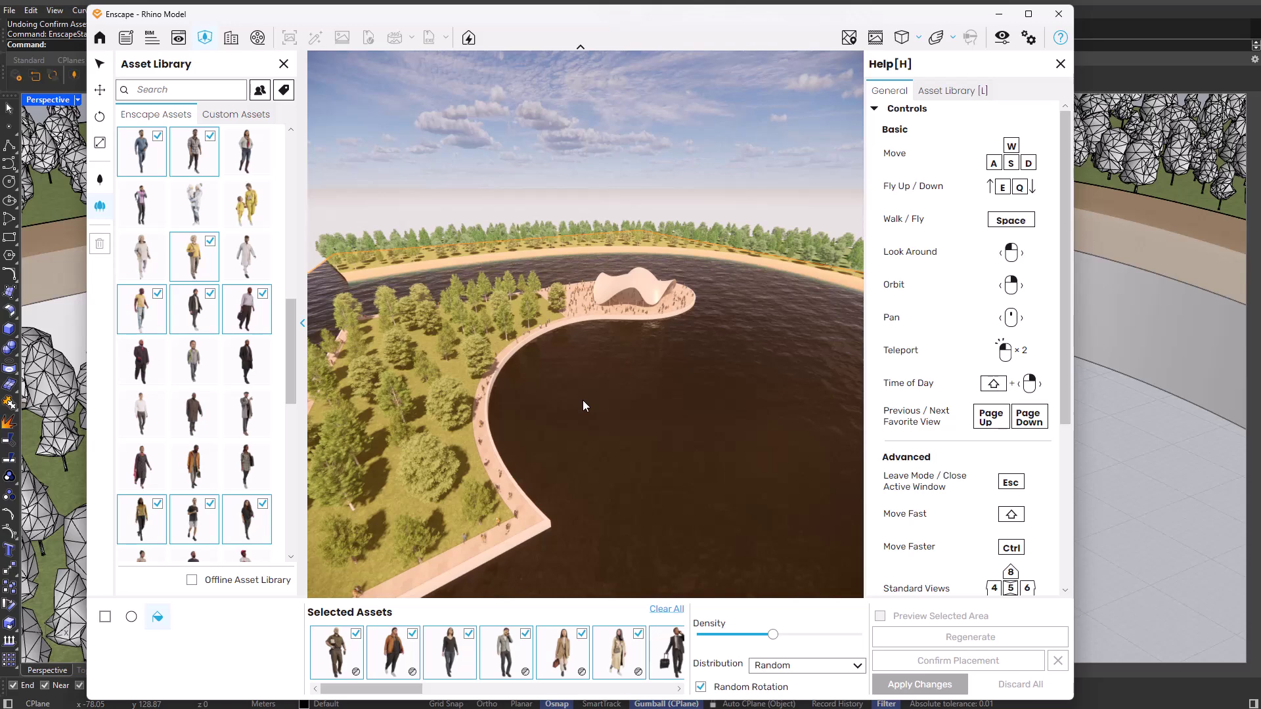
Adjust the time of day to bright daylight and bring the camera down to eye level beside the waterfront path.
right_click_drag(581, 405, 613, 411)
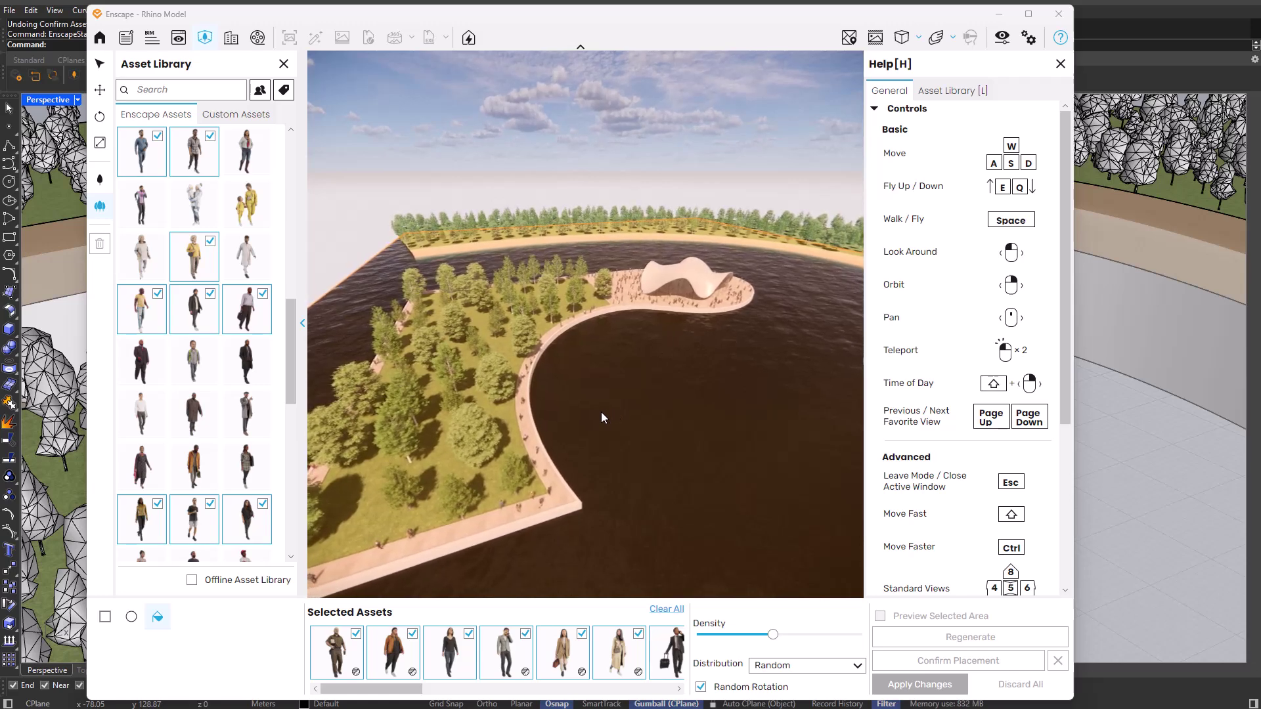
right_click_drag(601, 411, 601, 412, "shift")
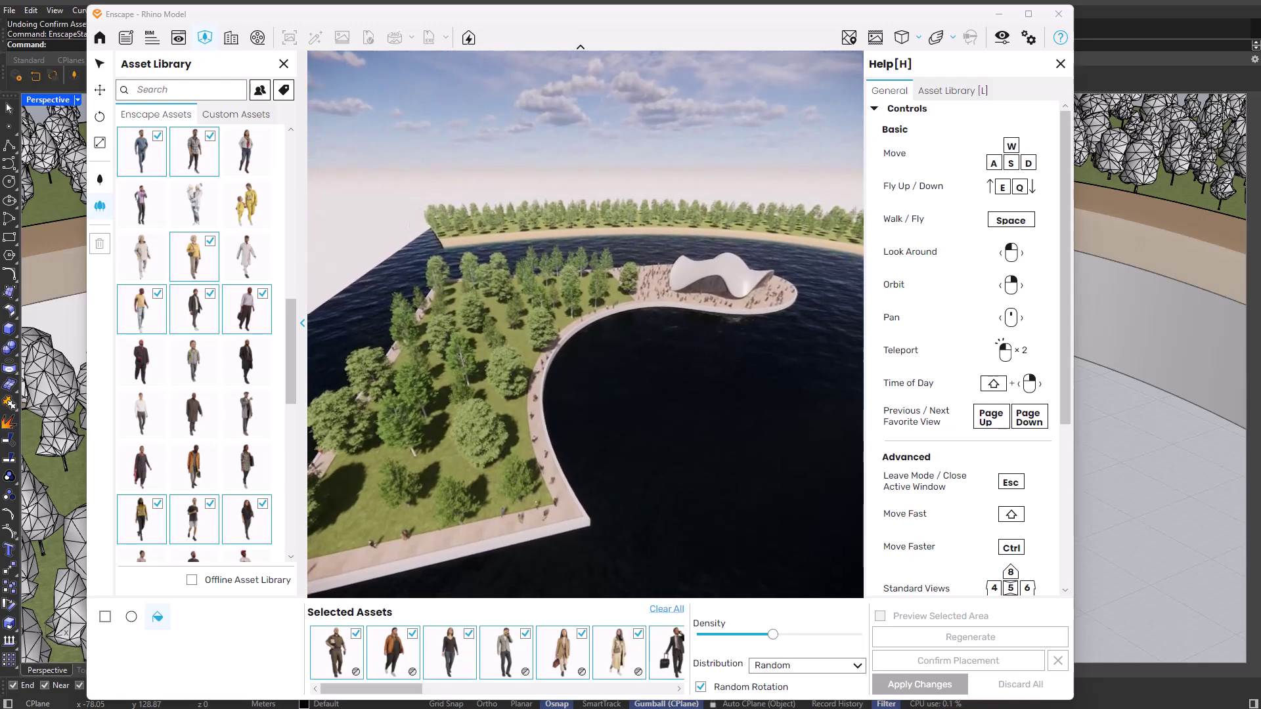
key("Page_Down")
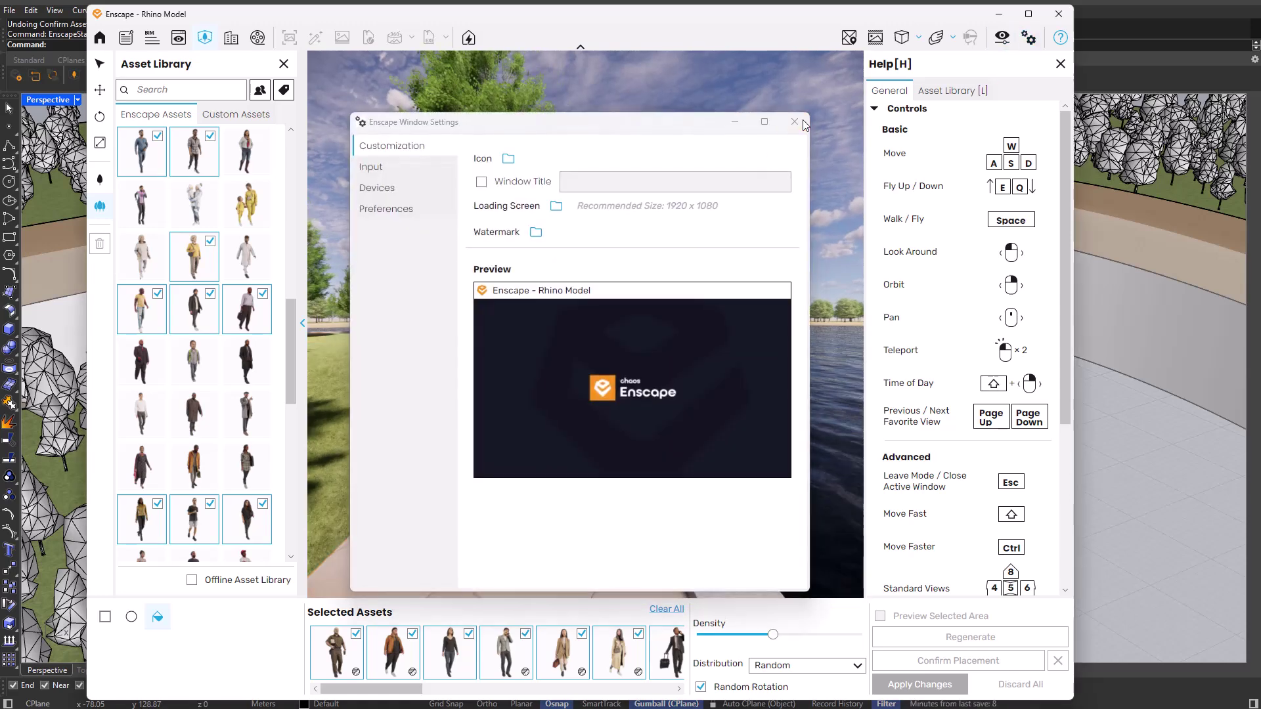
Set the output resolution in the visual settings to a custom 608 x 1080 pixels.
left_click(1002, 40)
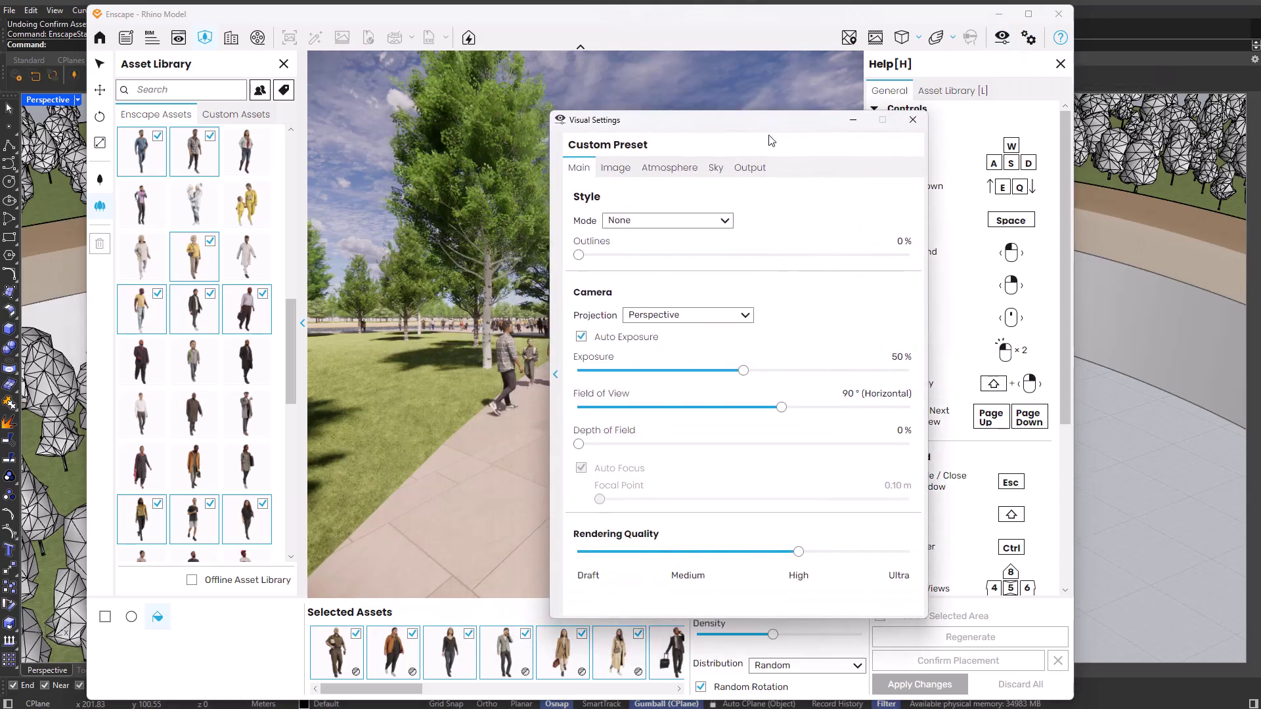
left_click(752, 168)
left_click(673, 221)
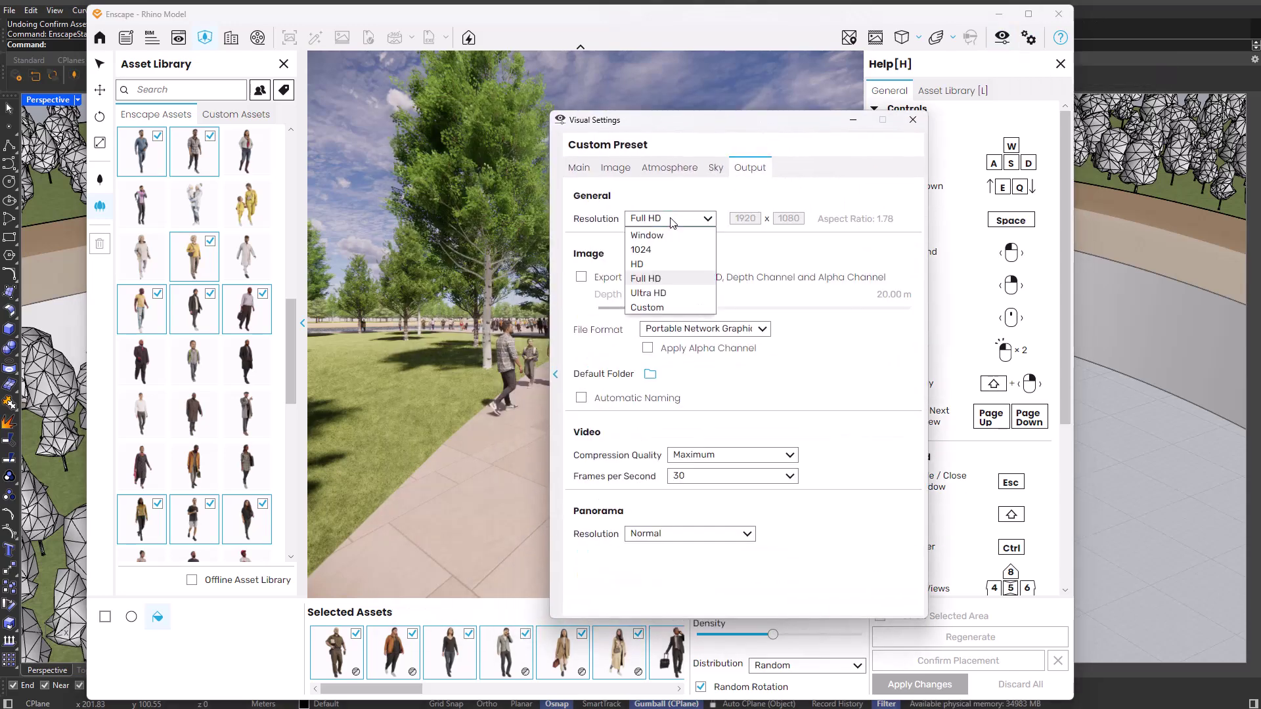
left_click(647, 308)
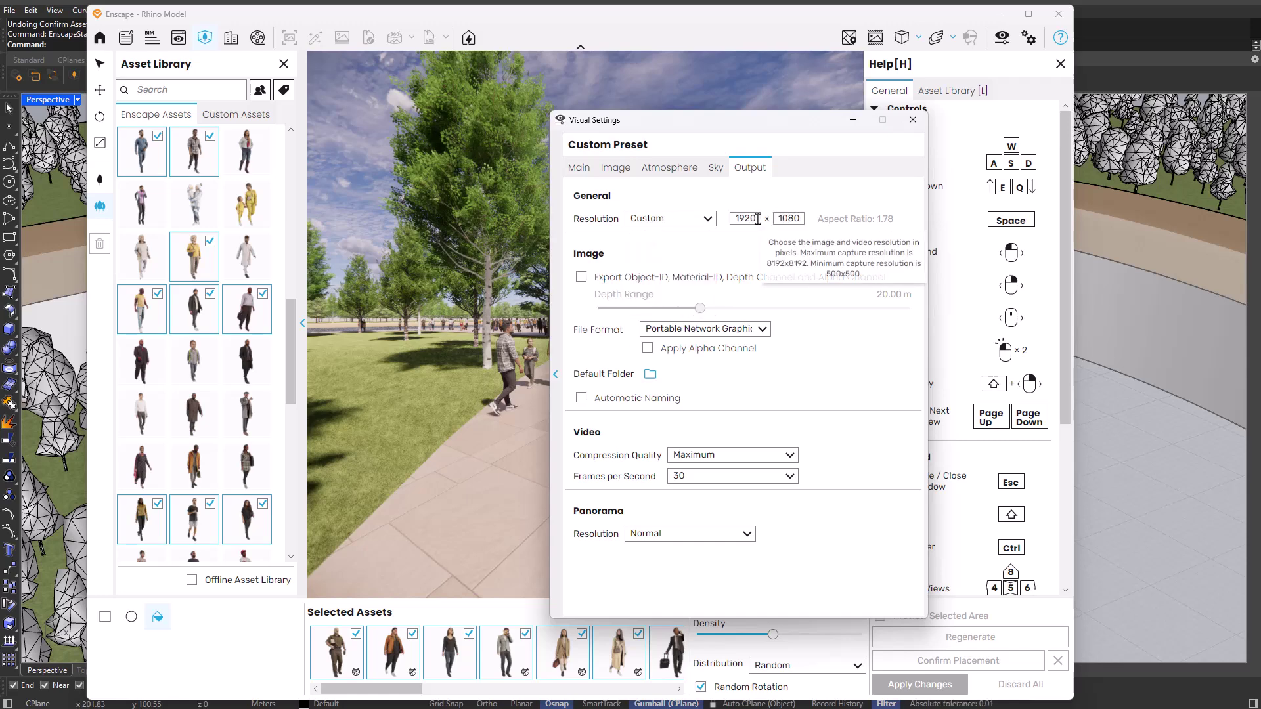
left_click_drag(753, 219, 725, 219)
type("608")
key("Return")
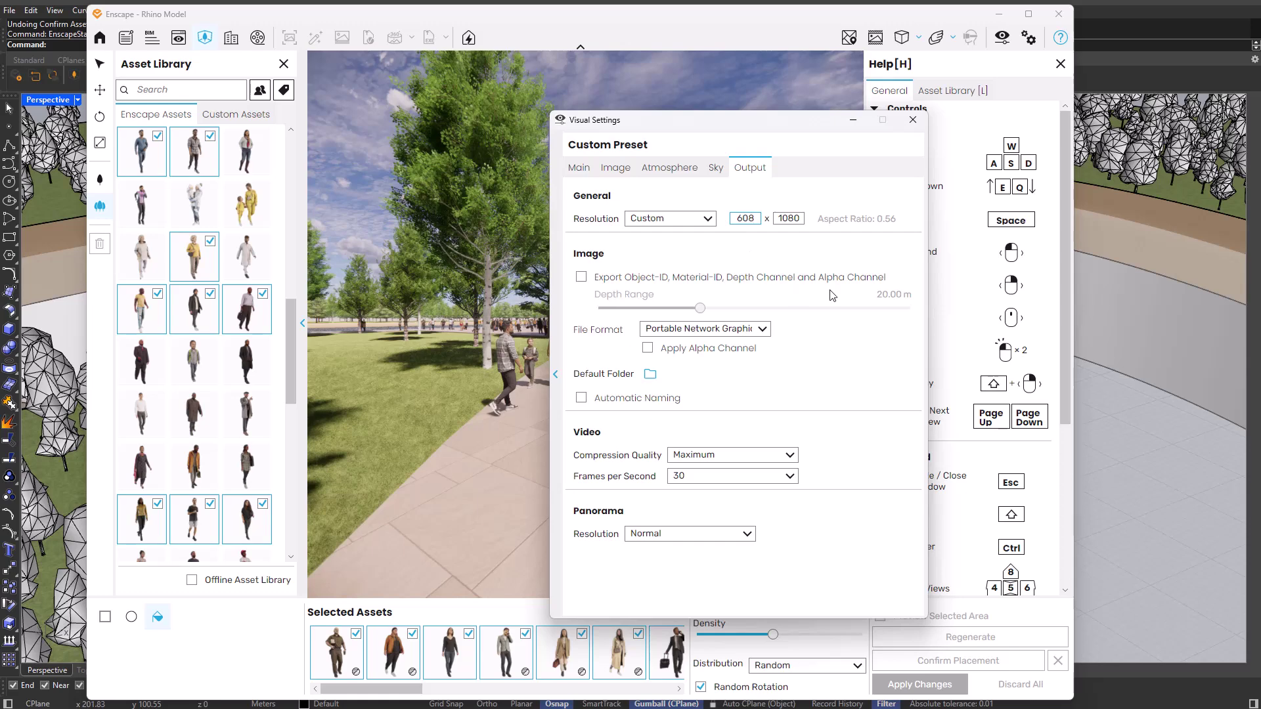
Set the camera's horizontal field of view to 50° and close the visual settings.
left_click(578, 168)
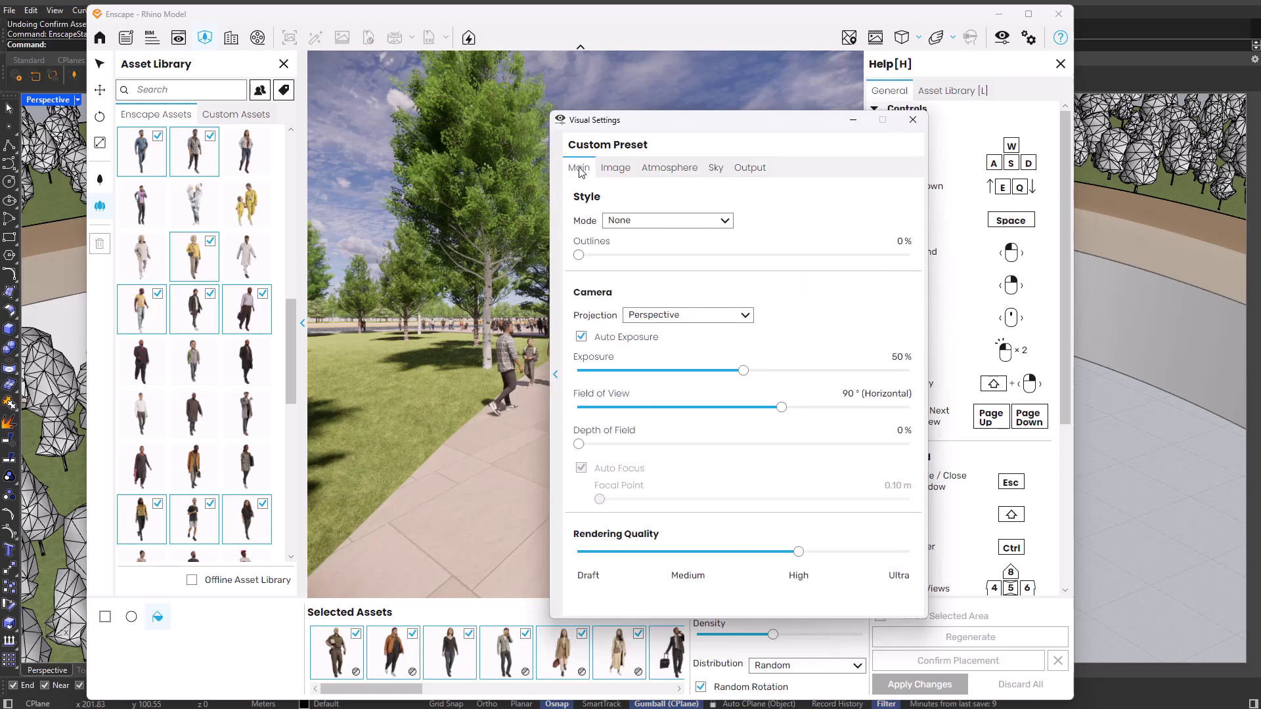
double_click(847, 394)
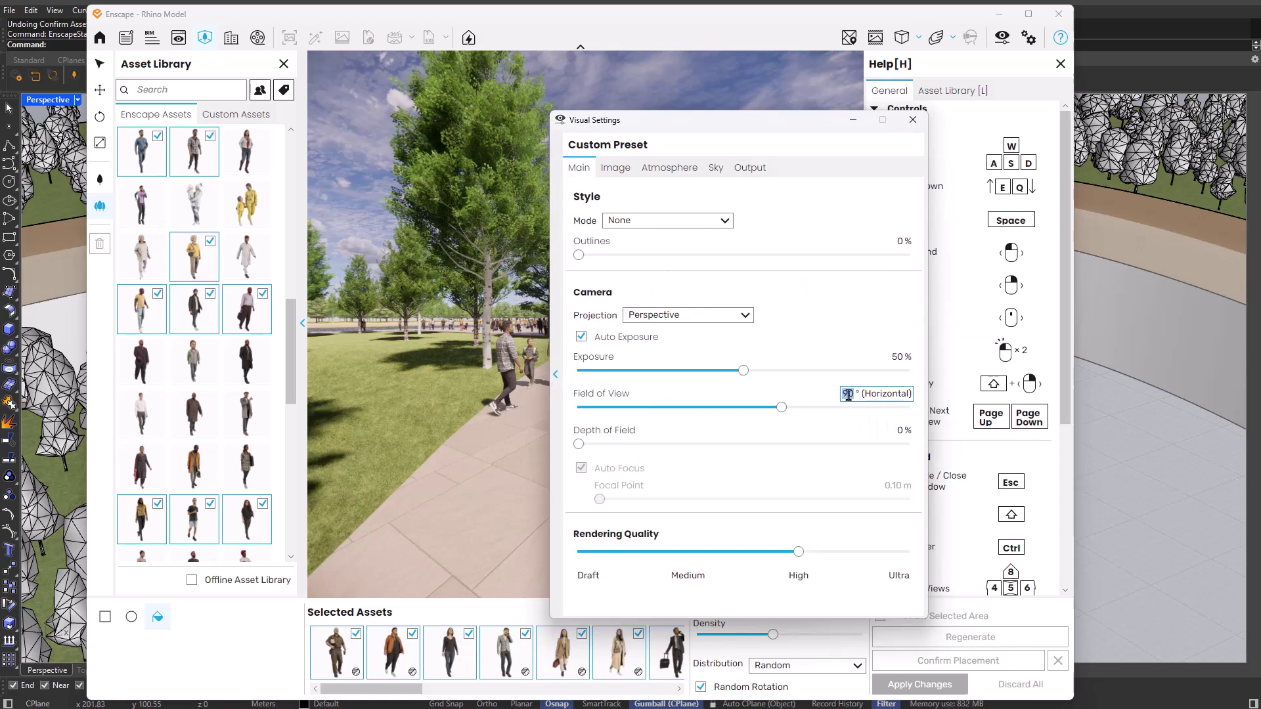
type("50")
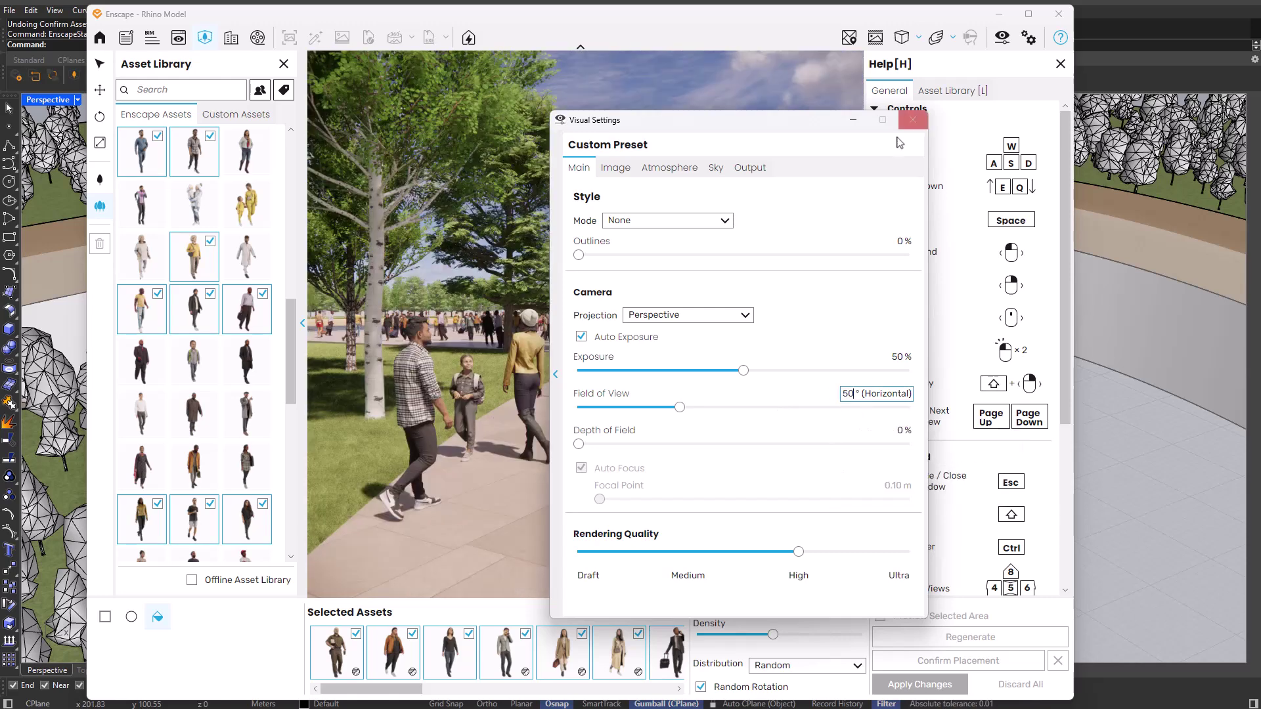
left_click(913, 119)
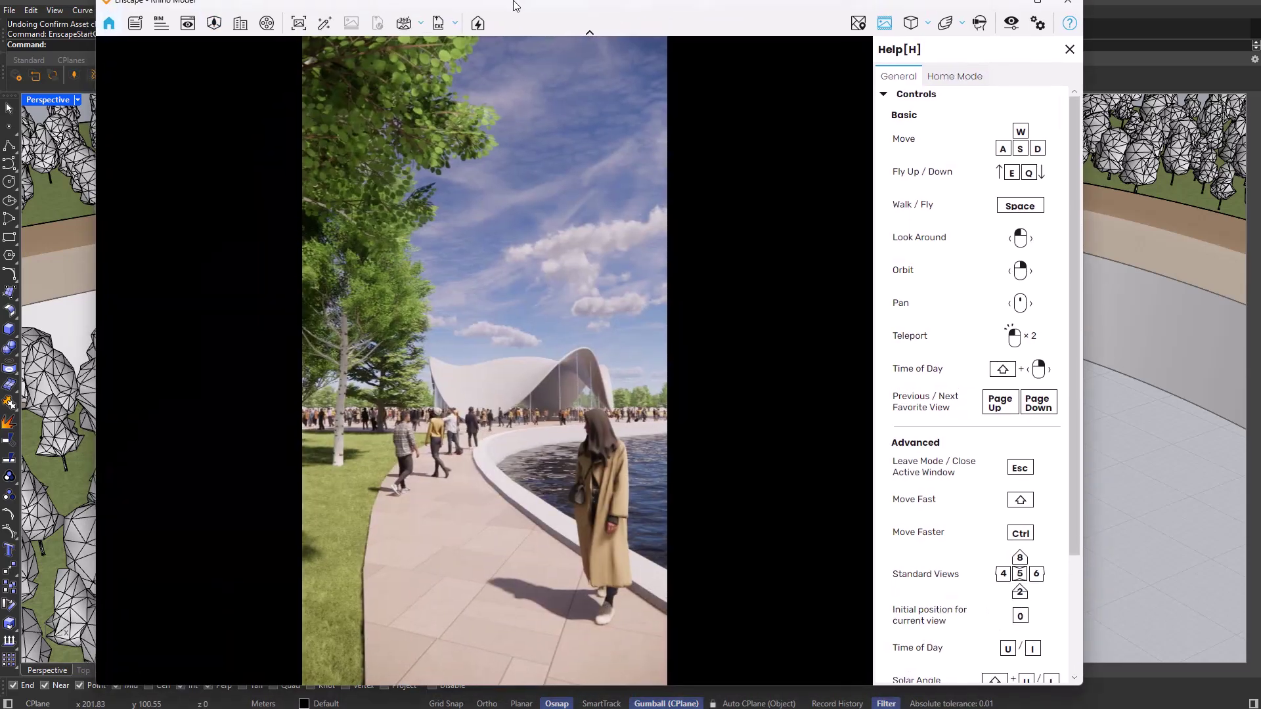
Move the Enscape window aside, switch to Rhino and undo the last placement of walking people.
left_click_drag(514, 6, 284, 8)
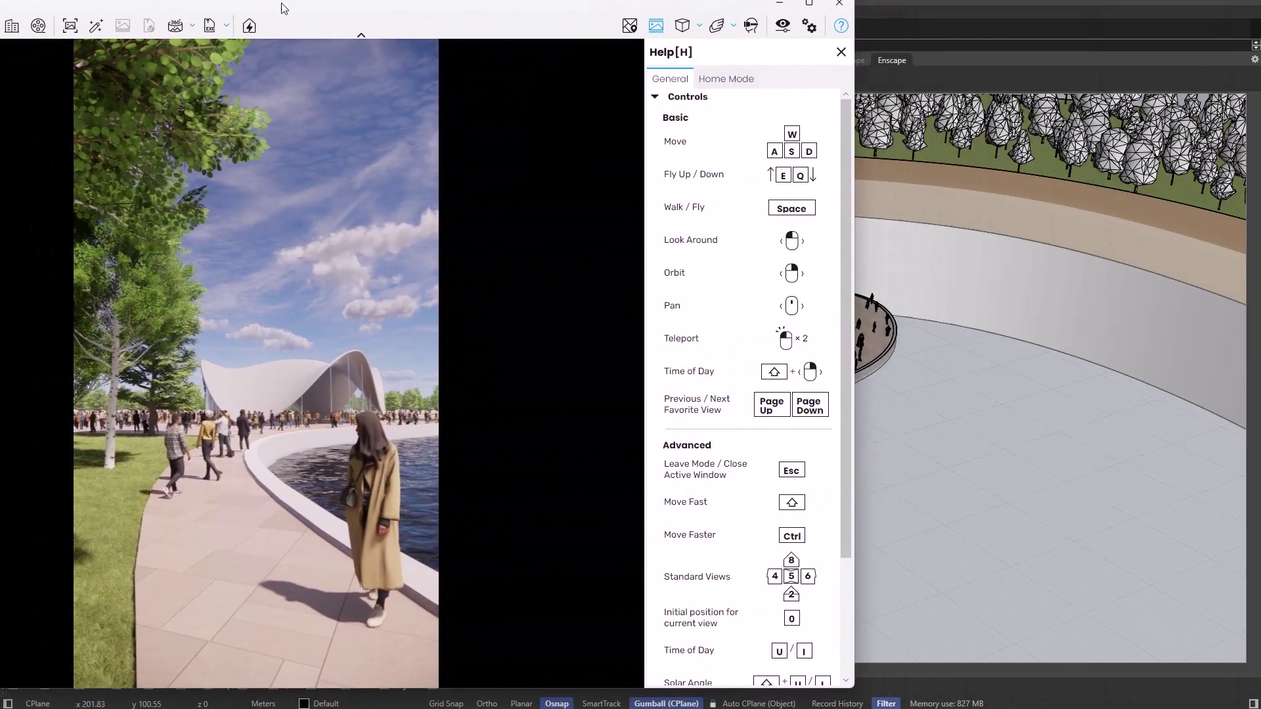
scroll(1054, 444, "down", 5)
left_click(986, 310)
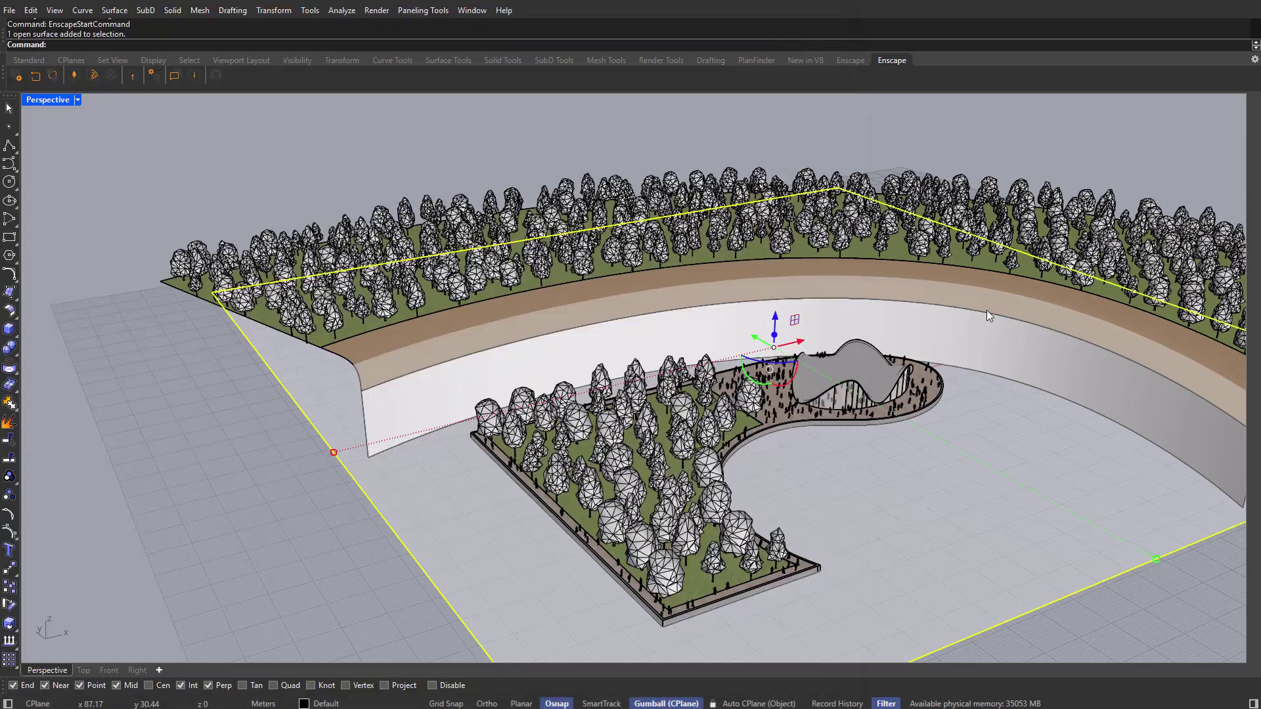
key("ctrl+z")
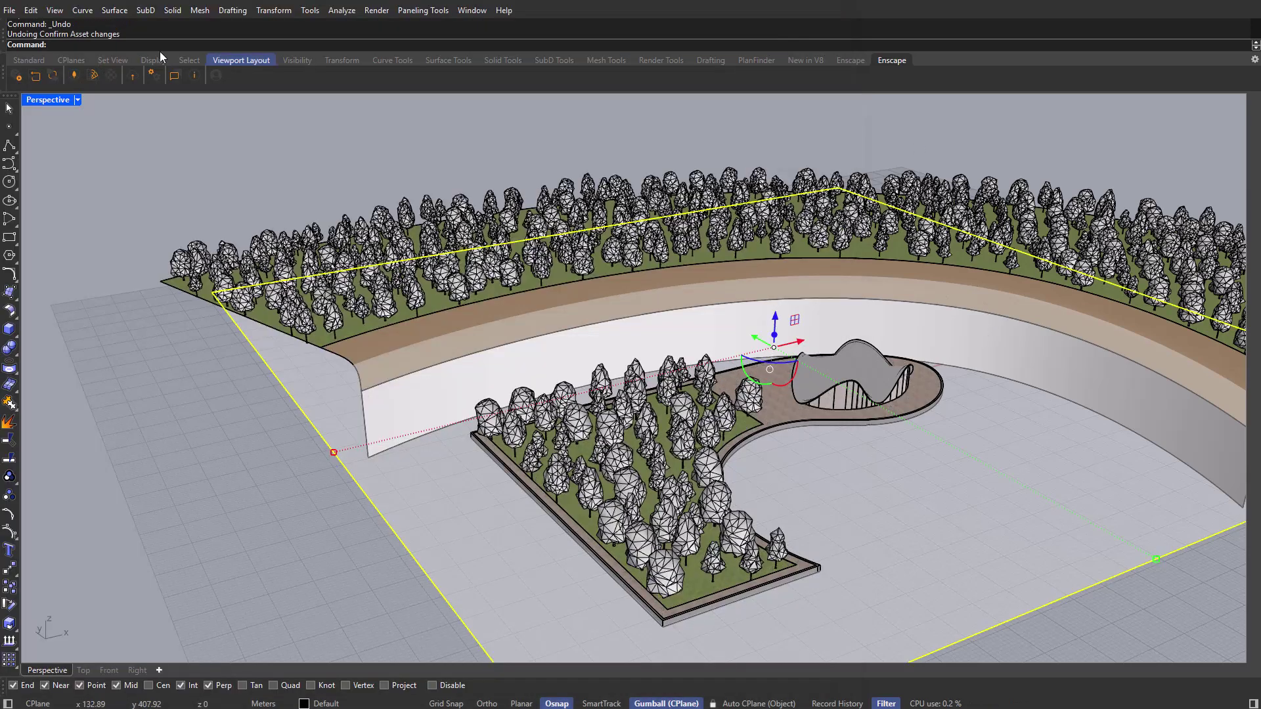
Switch back to Enscape and select a new varied group of walking people for multi-asset placement.
key("alt+Tab")
left_click_drag(65, 15, 333, 6)
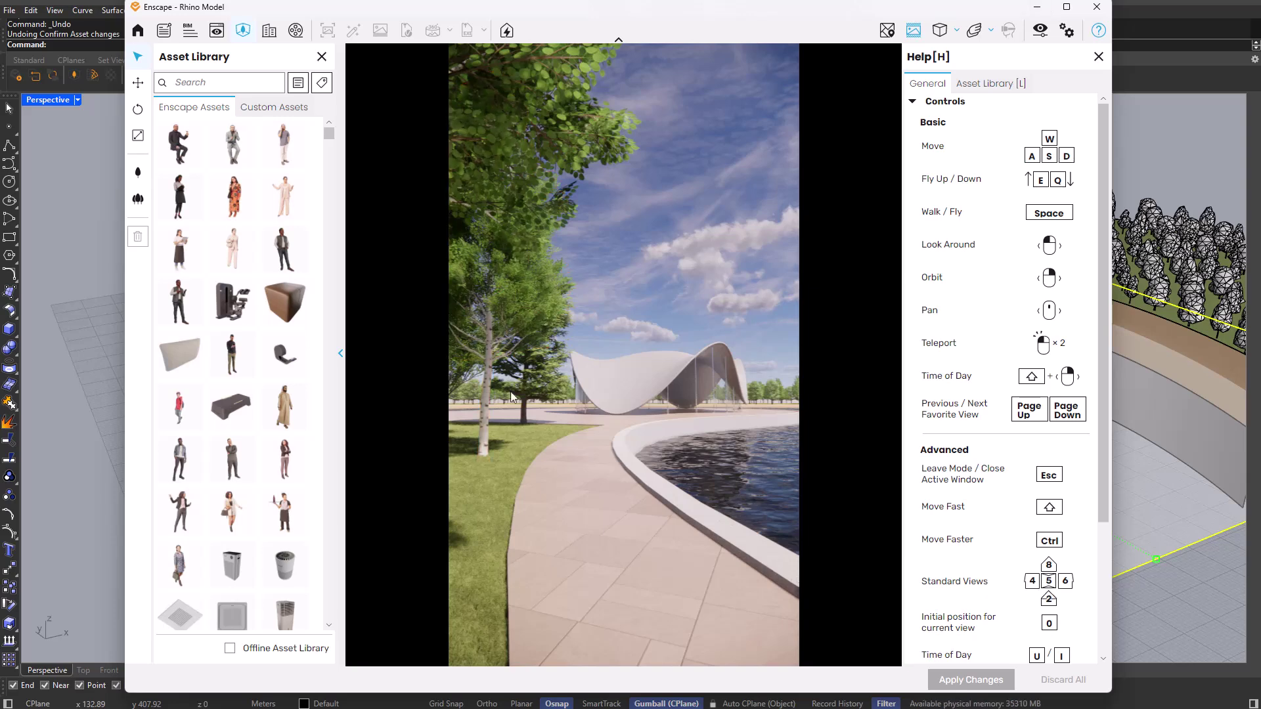
left_click(138, 199)
left_click(232, 302)
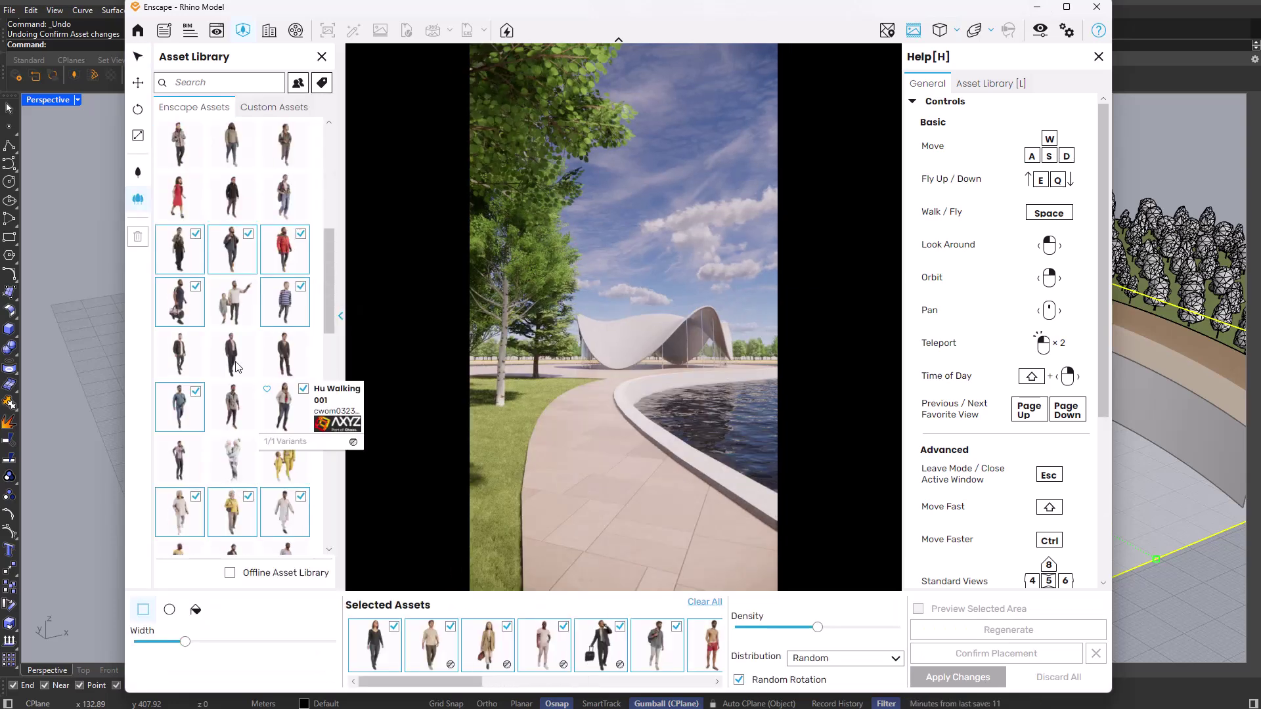
Fill the waterfront path with the selected people at a lower density, confirm the placement and close the asset library.
left_click(613, 521)
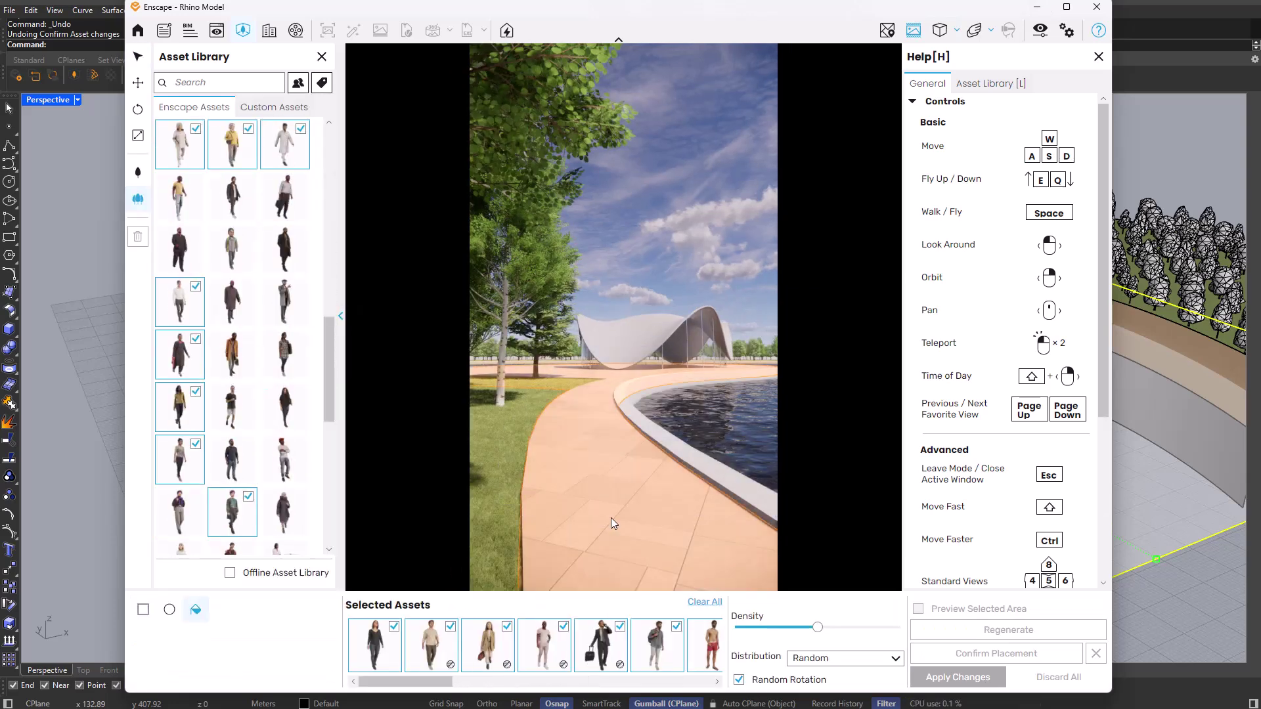
left_click_drag(817, 627, 775, 628)
key("Return")
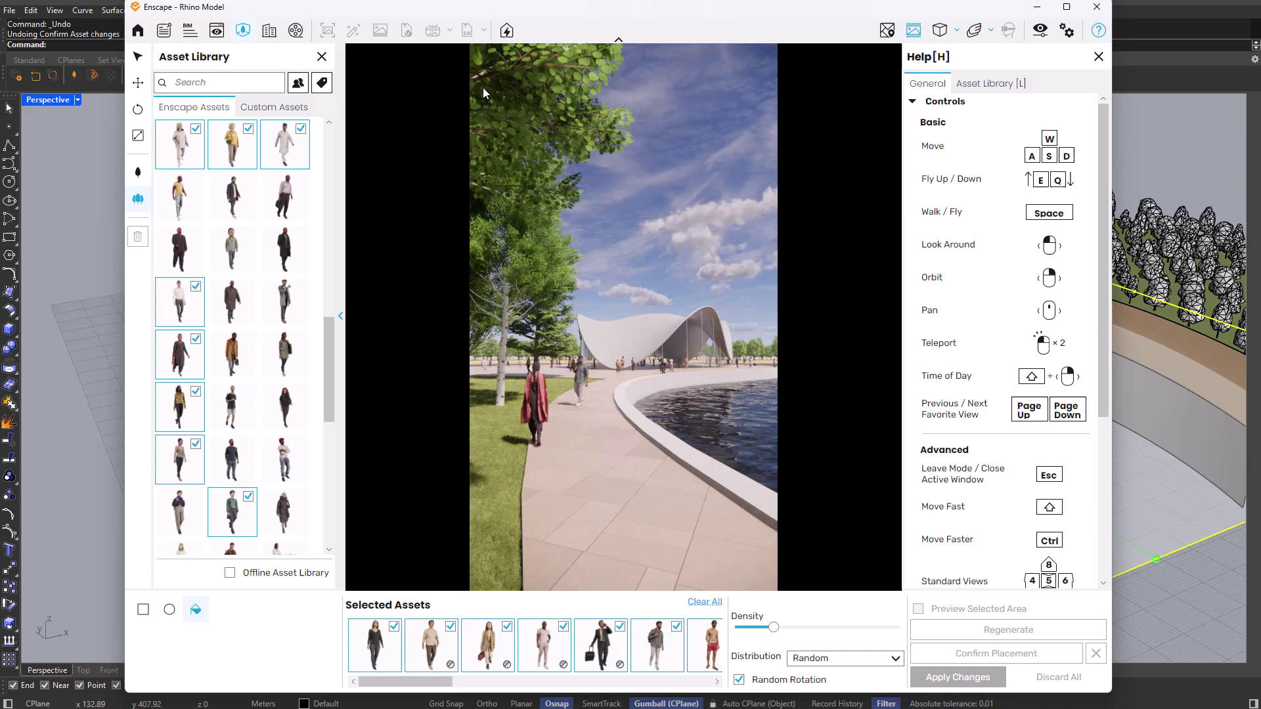
left_click(322, 56)
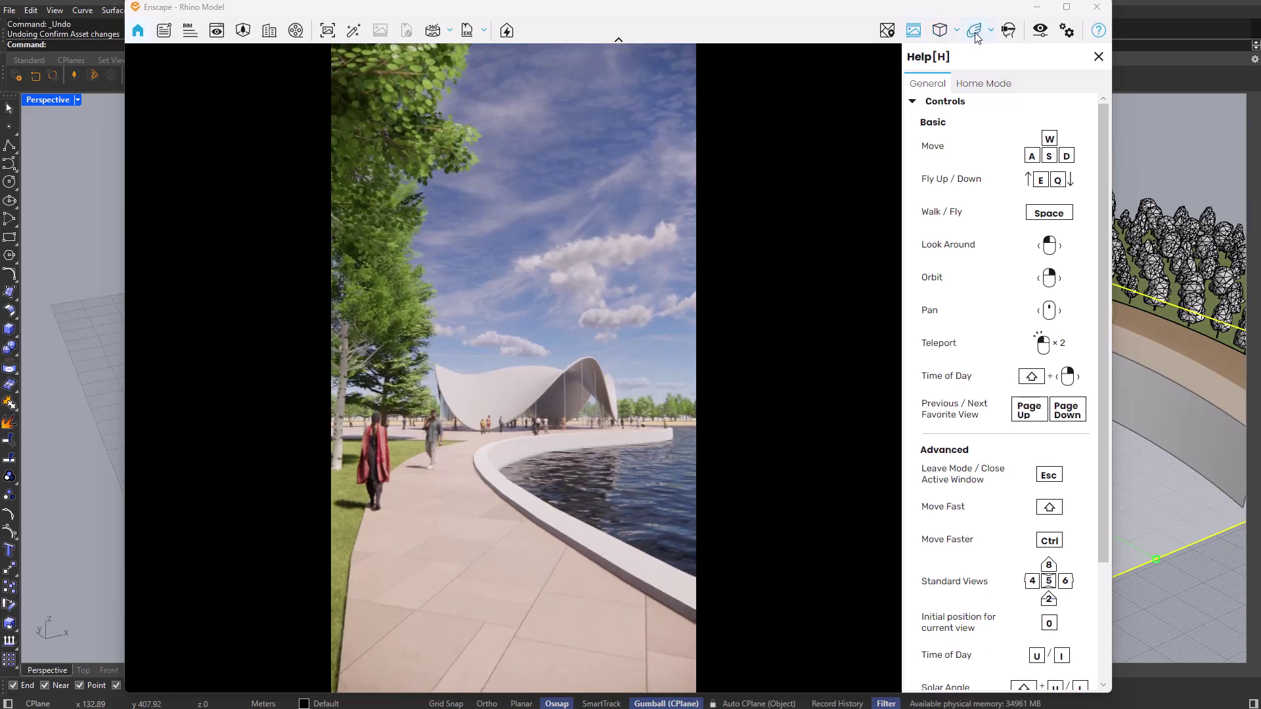
Set the camera projection to Two-Point and shift the sun's time of day until tree shadows fall across the waterfront path.
left_click(1038, 30)
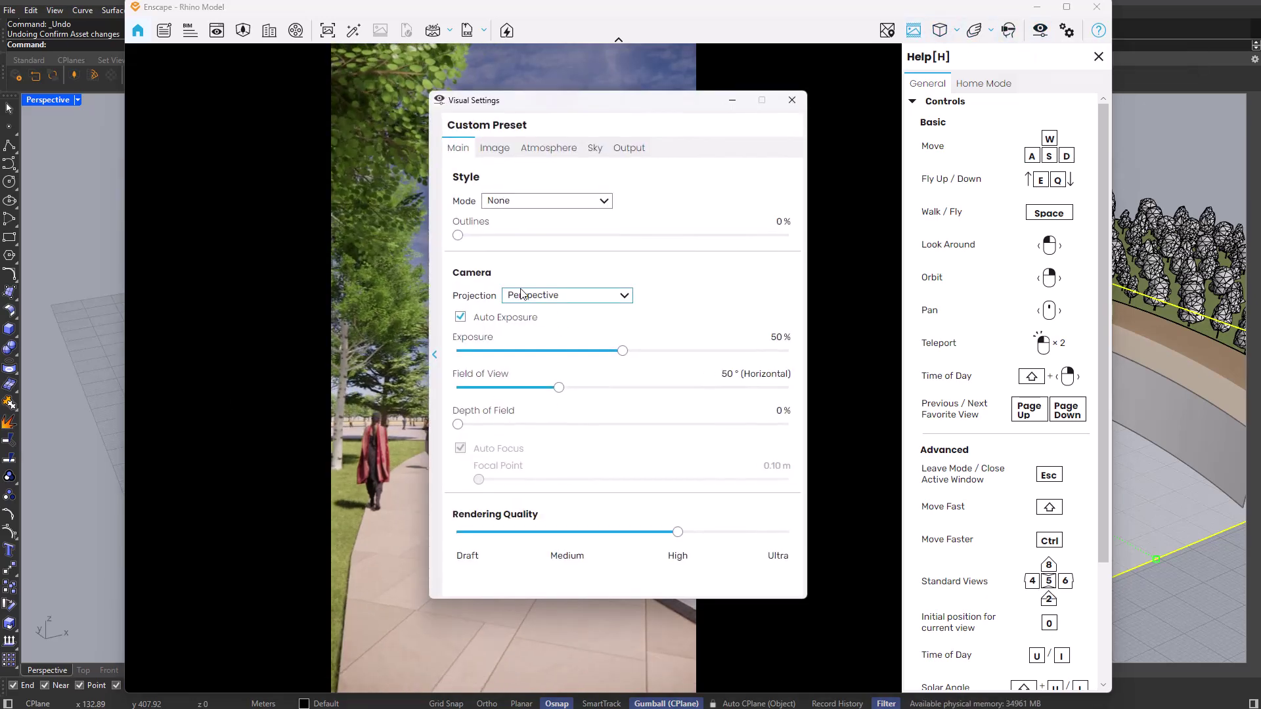
left_click(604, 296)
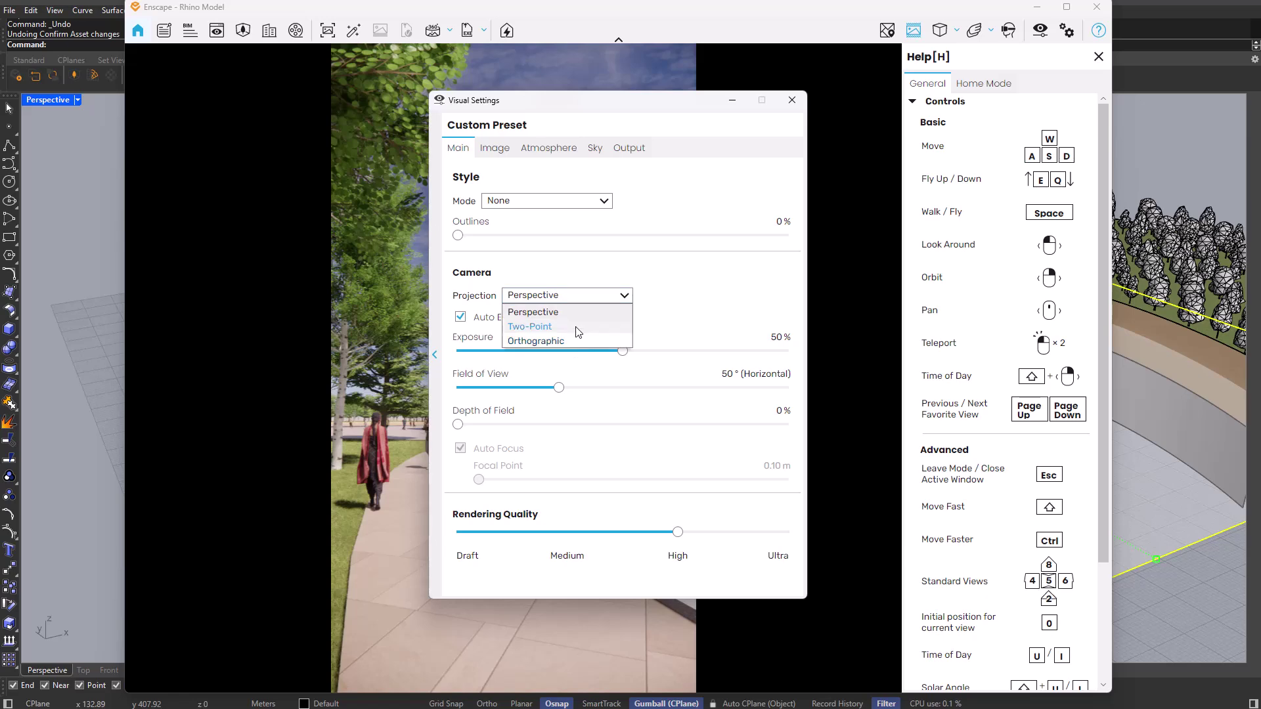
left_click(575, 330)
key("Escape")
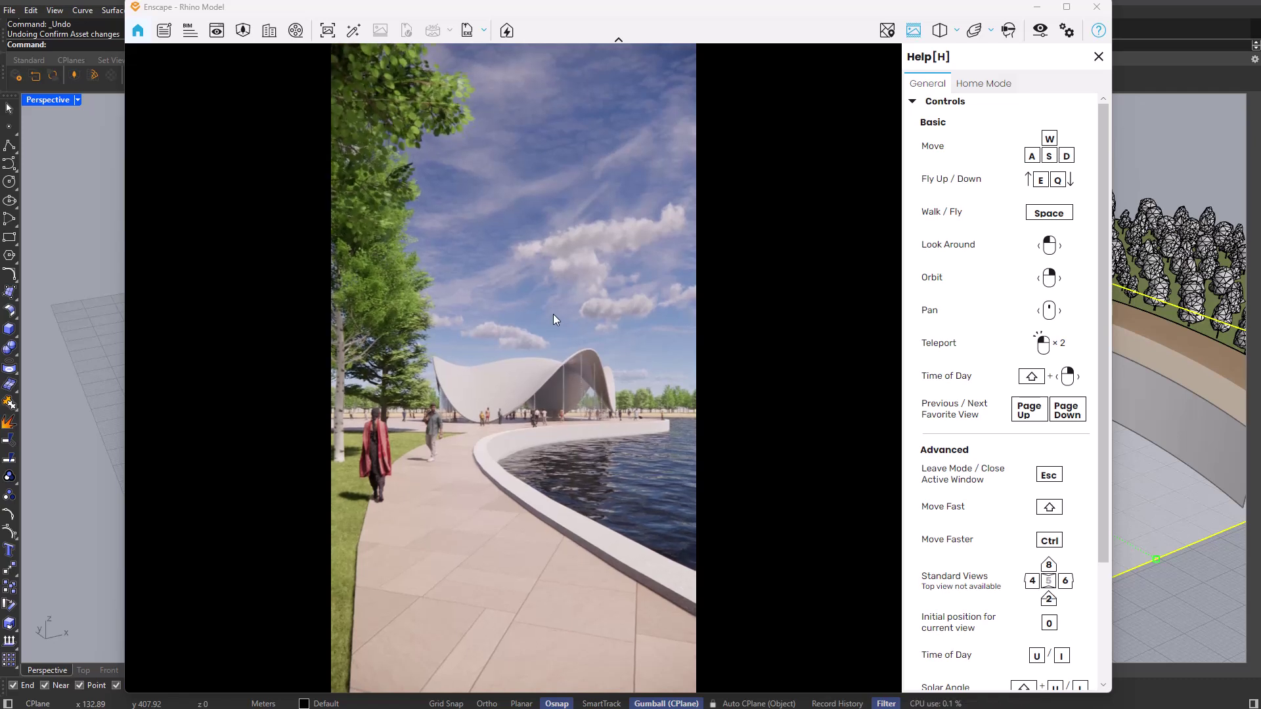
left_click_drag(541, 322, 669, 322, "shift")
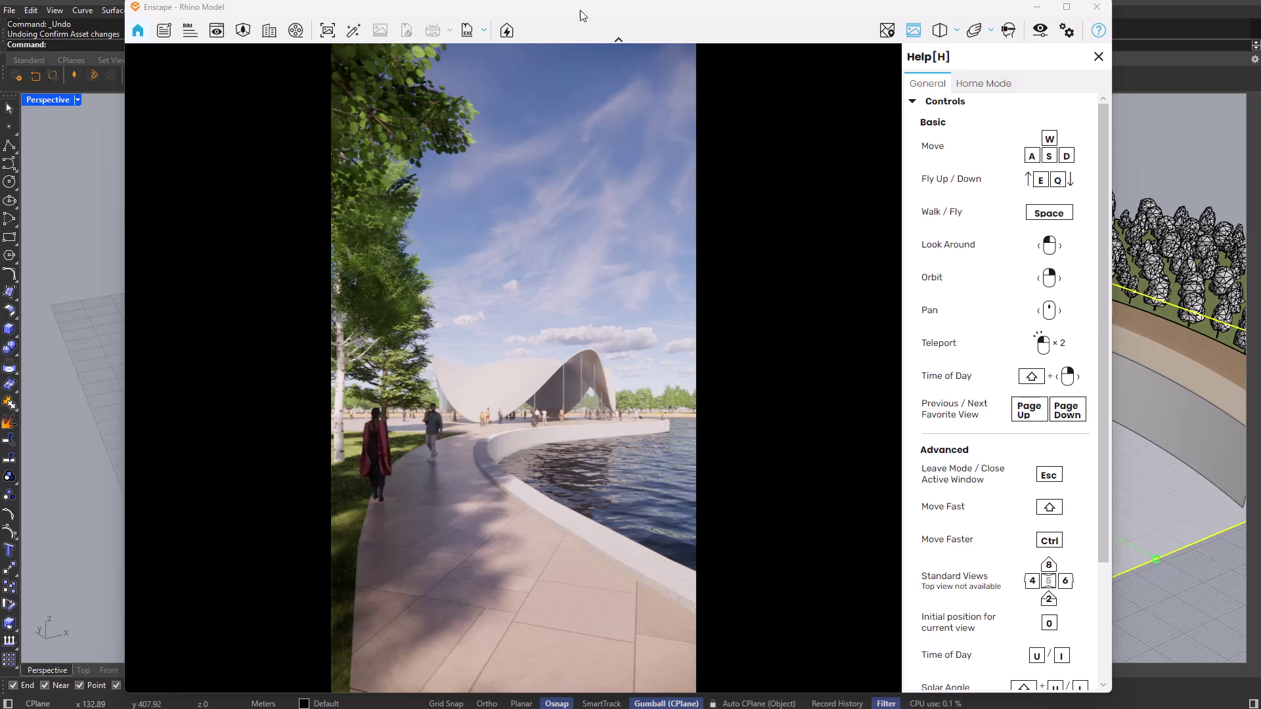
Move the Enscape window aside and darken the albedo color of the Glass material in Rhino's Enscape Material Editor.
left_click_drag(581, 10, 811, 0)
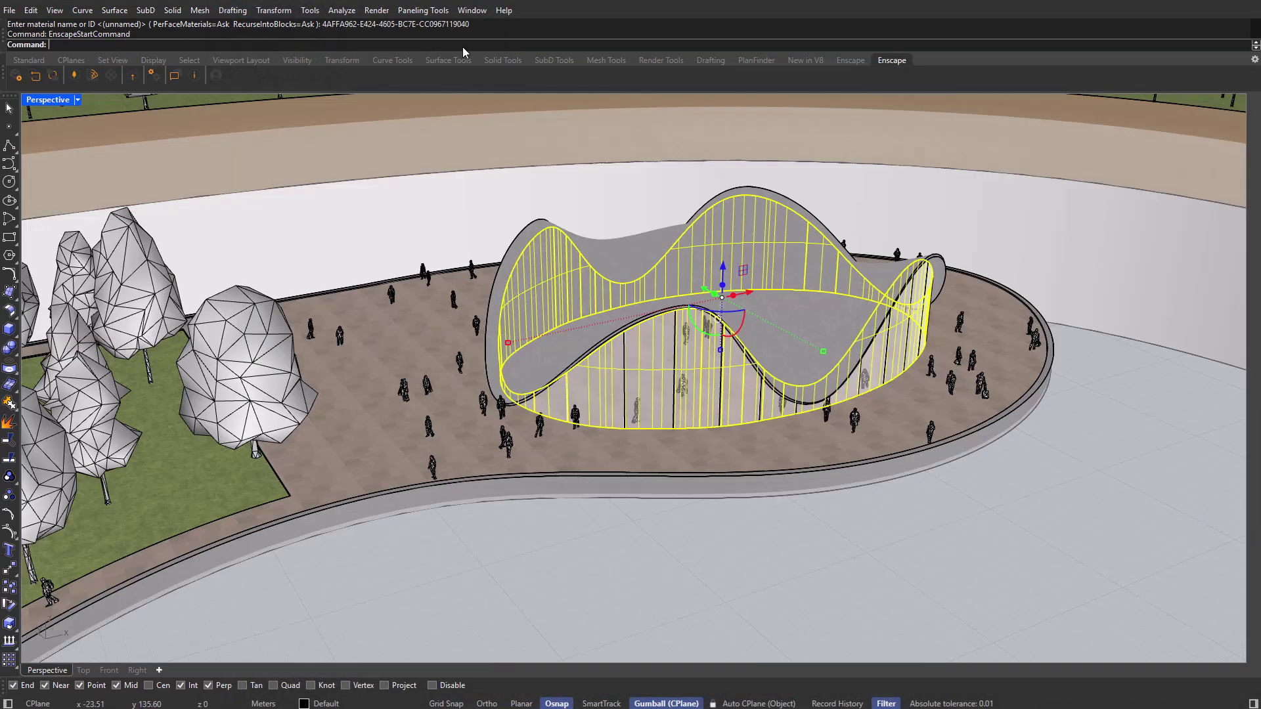
left_click(109, 77)
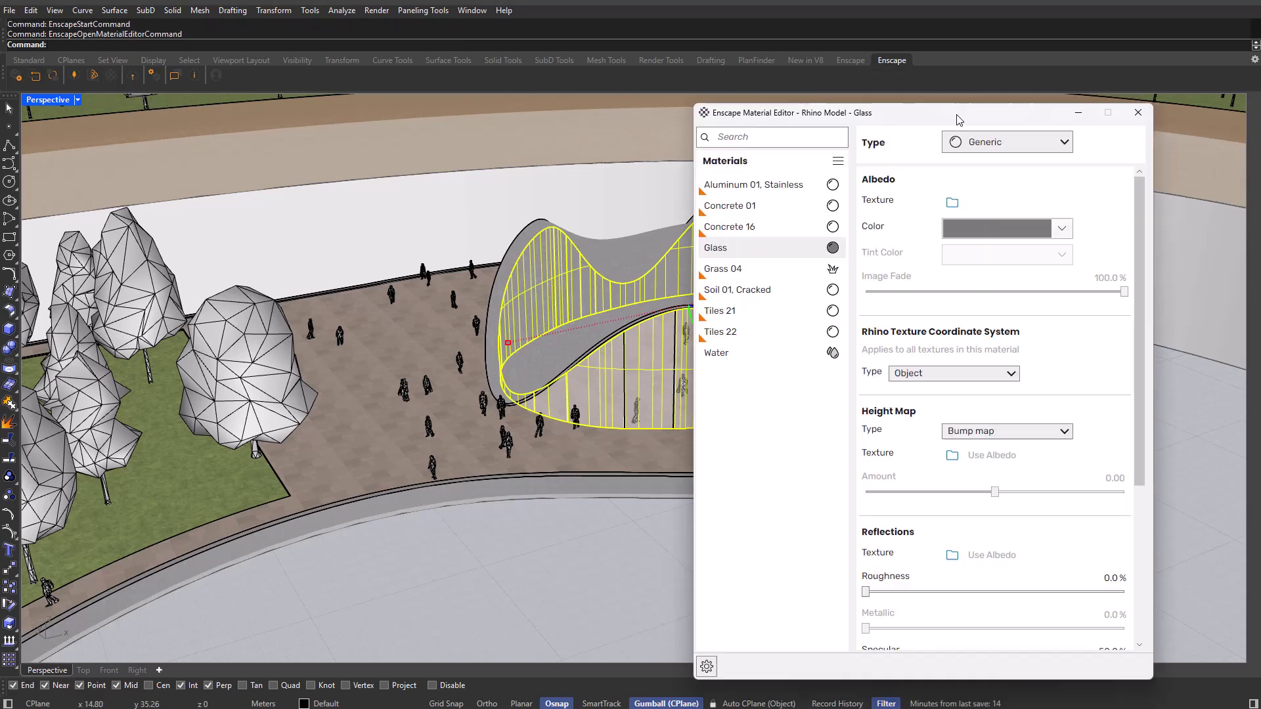
left_click_drag(955, 118, 719, 122)
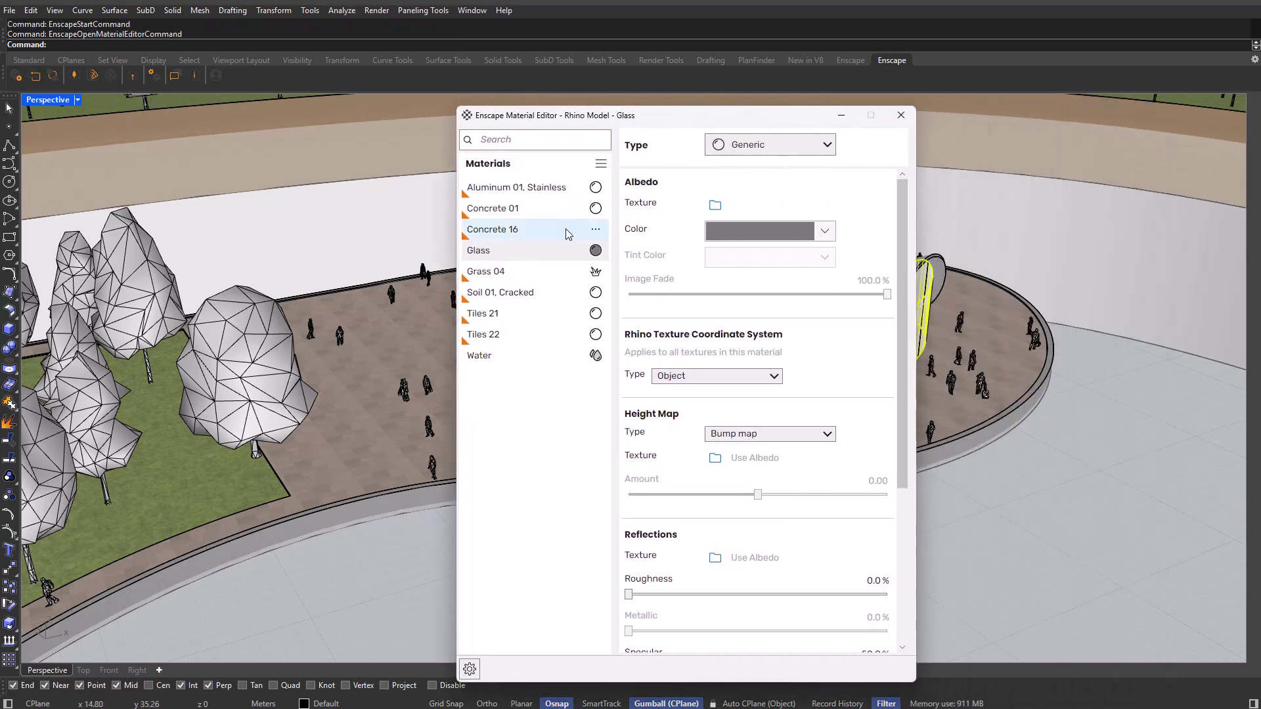
left_click(825, 231)
left_click(789, 236)
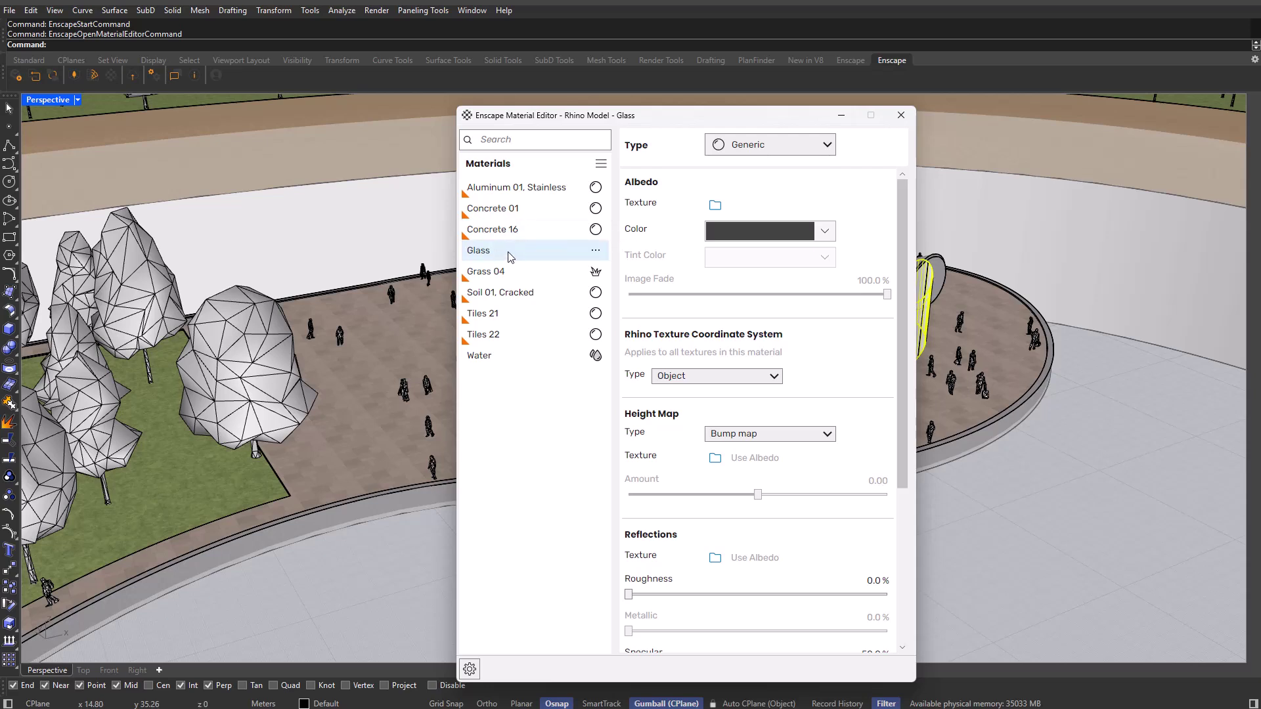
Change the Glass material's type from Generic to Glass and darken its base color.
left_click(788, 147)
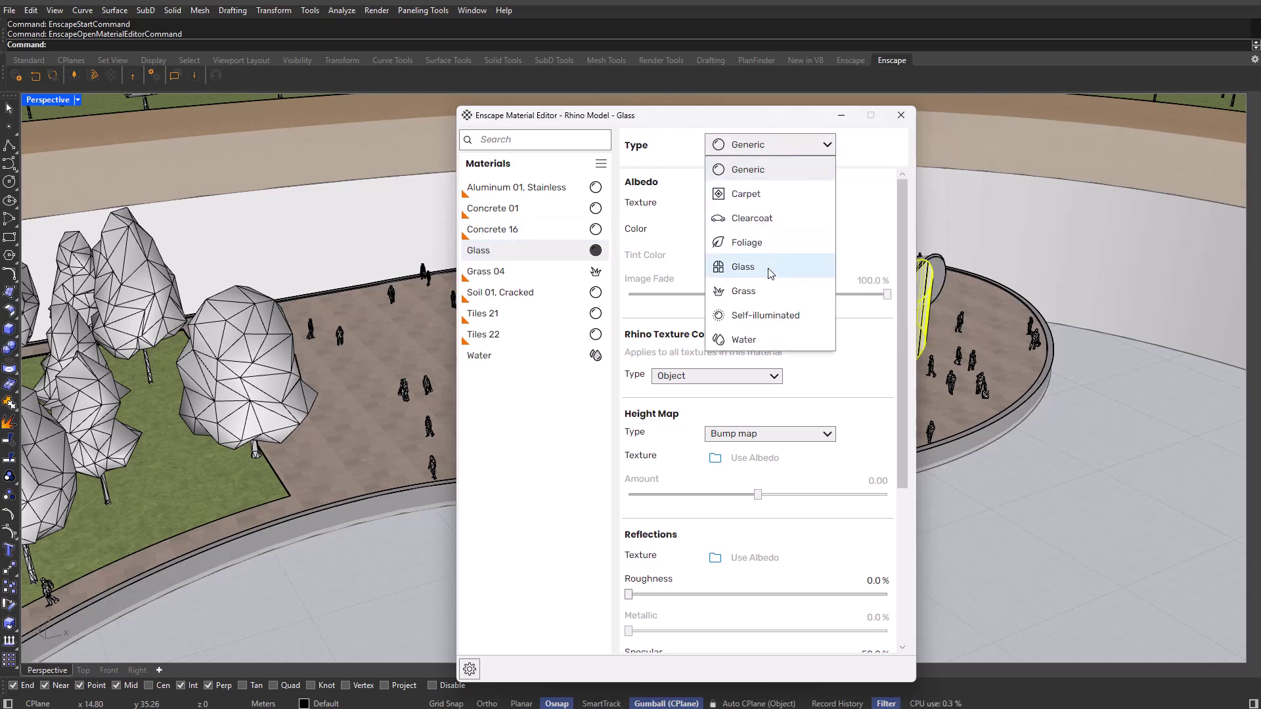
left_click(738, 267)
left_click(710, 231)
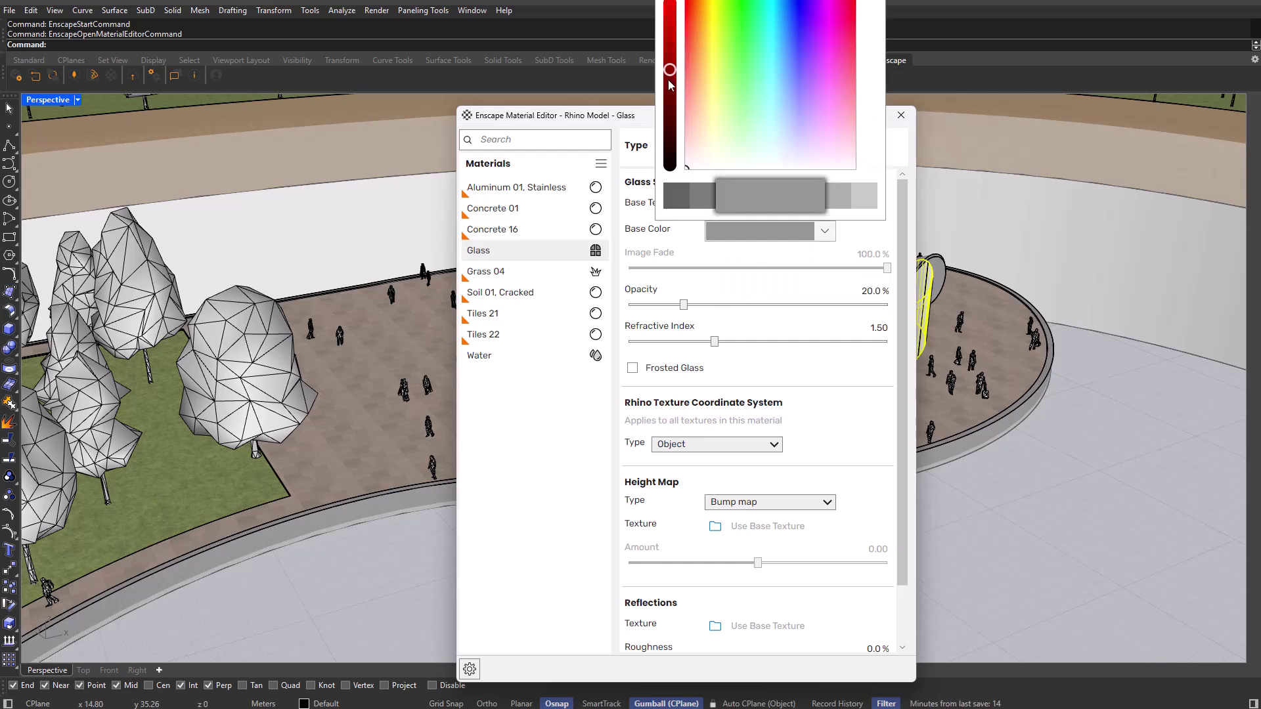
left_click_drag(670, 87, 670, 107)
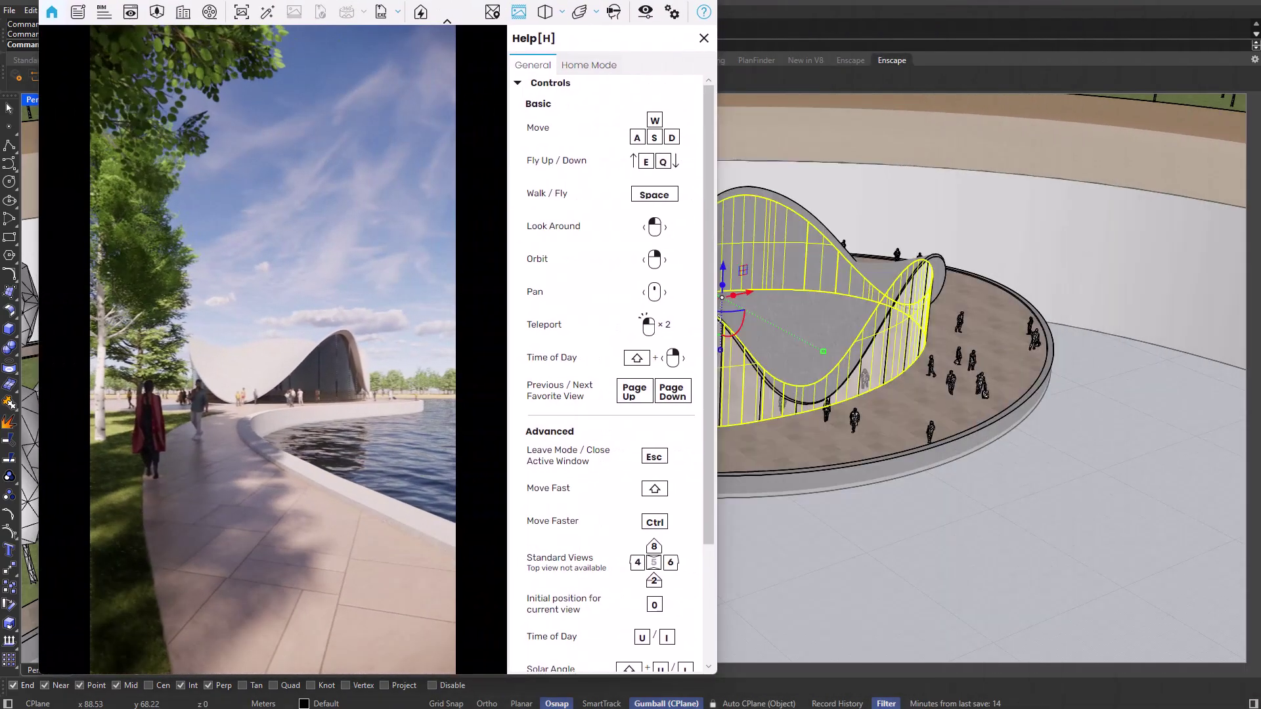
Fine-tune the time of day in the Enscape view and save a screenshot of the render to the Downloads folder.
mouse_move(307, 411)
right_mouse_down("shift")
mouse_move(454, 411)
mouse_move(310, 419)
right_mouse_up("shift")
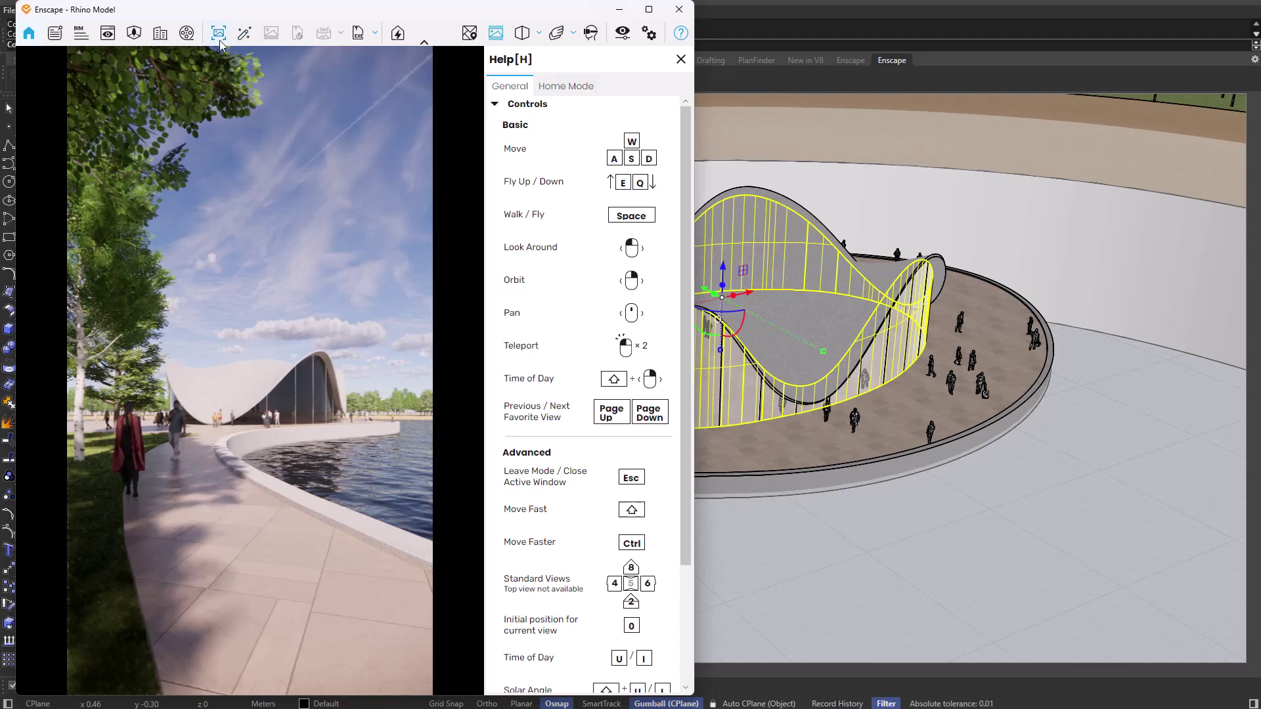
left_click(220, 40)
left_click_drag(983, 108, 1164, 111)
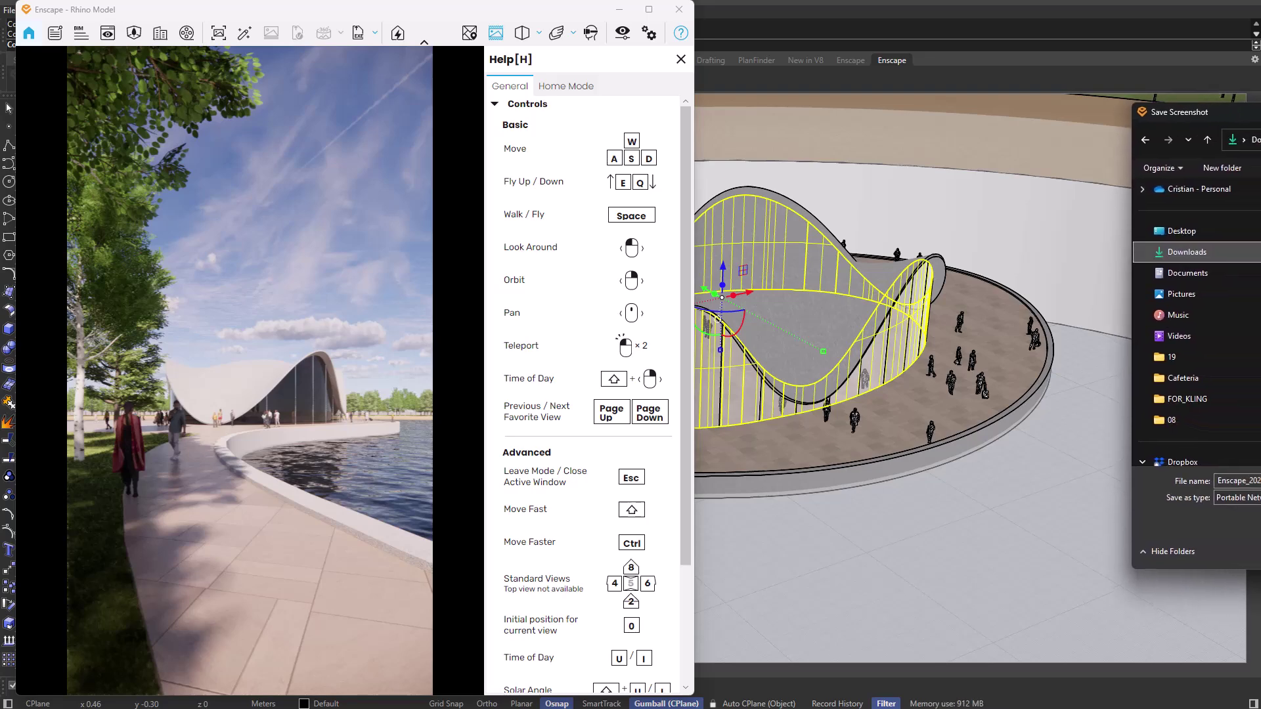
key("Return")
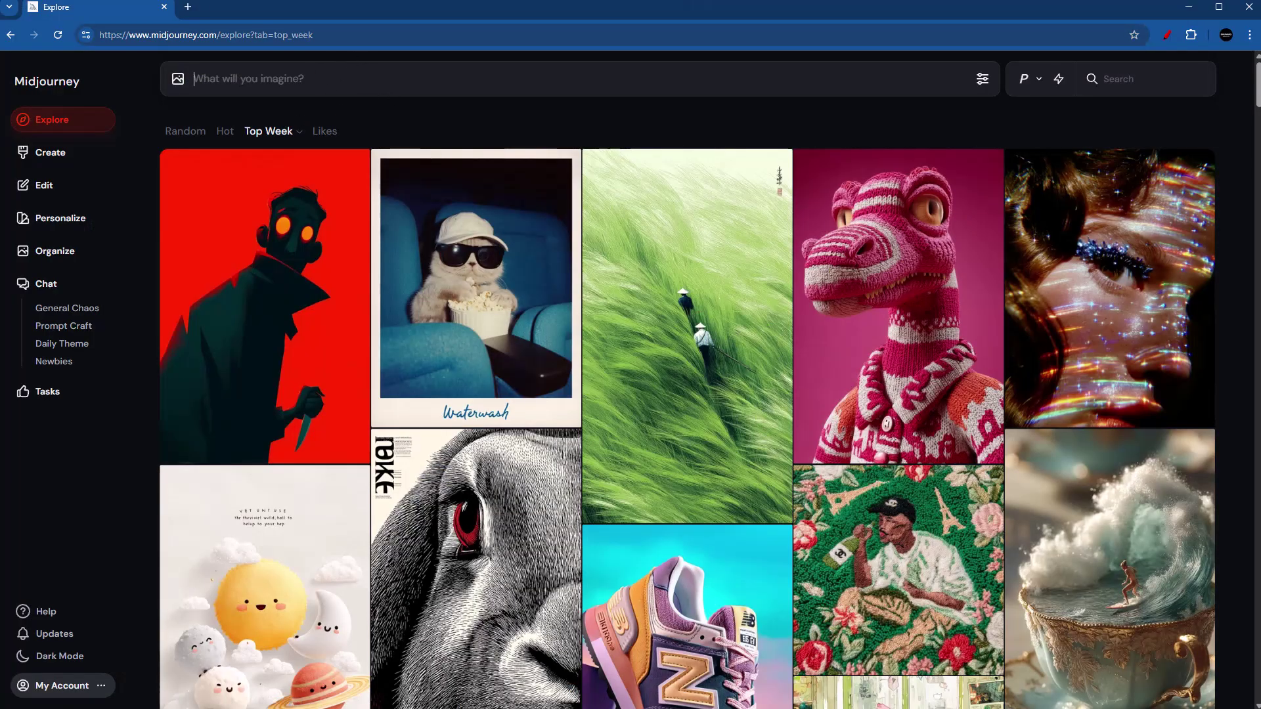
Switch to Midjourney in the browser and load the pavilion render into the image editor as a layer from a URL.
left_click(44, 186)
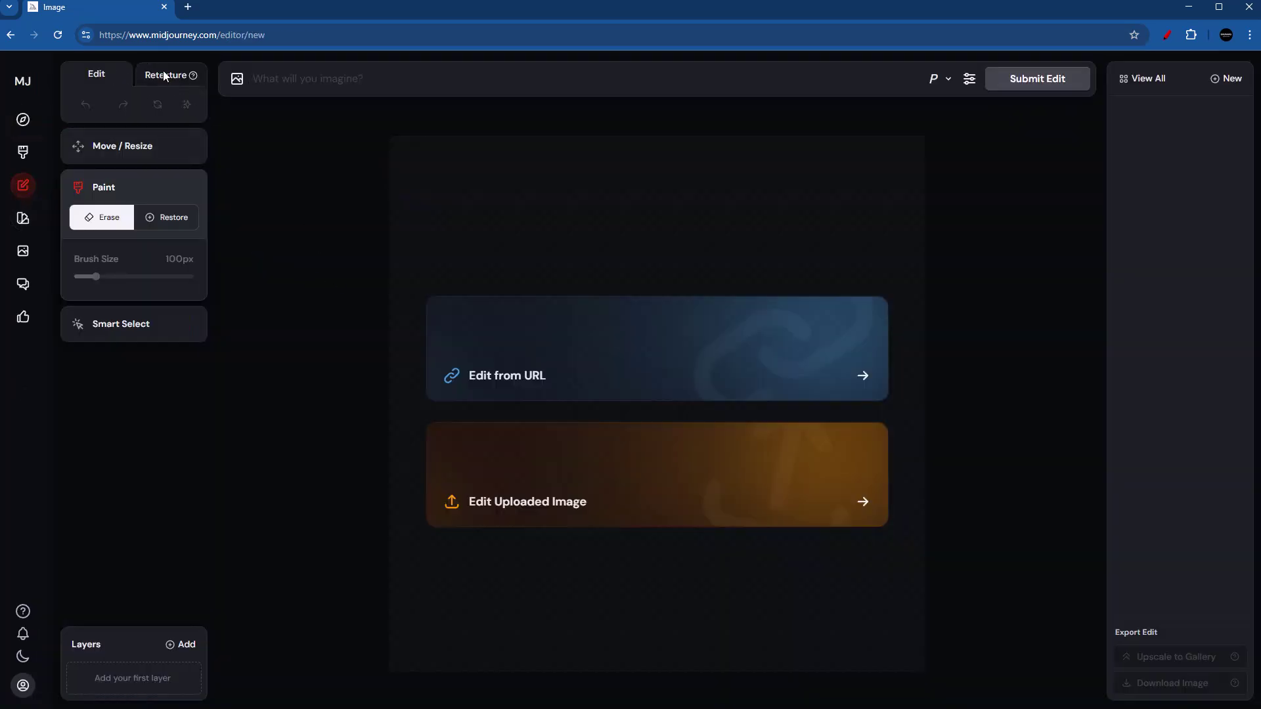
left_click(163, 77)
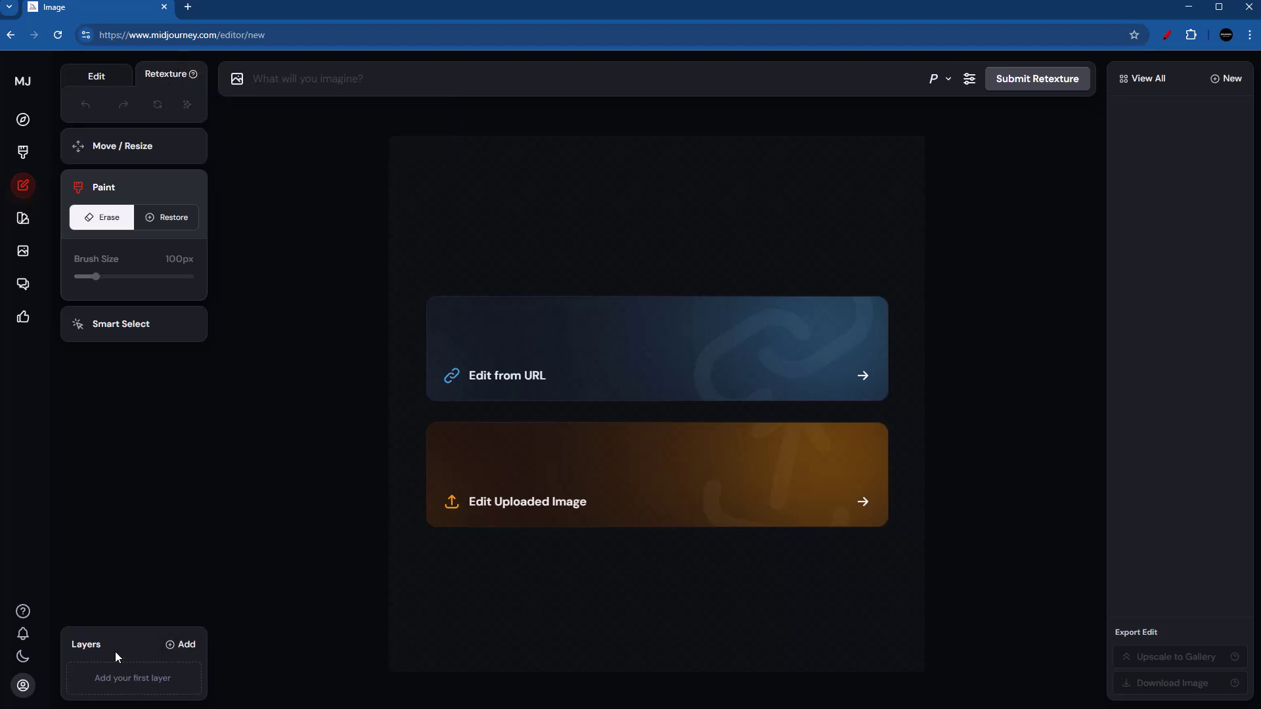
left_click(193, 646)
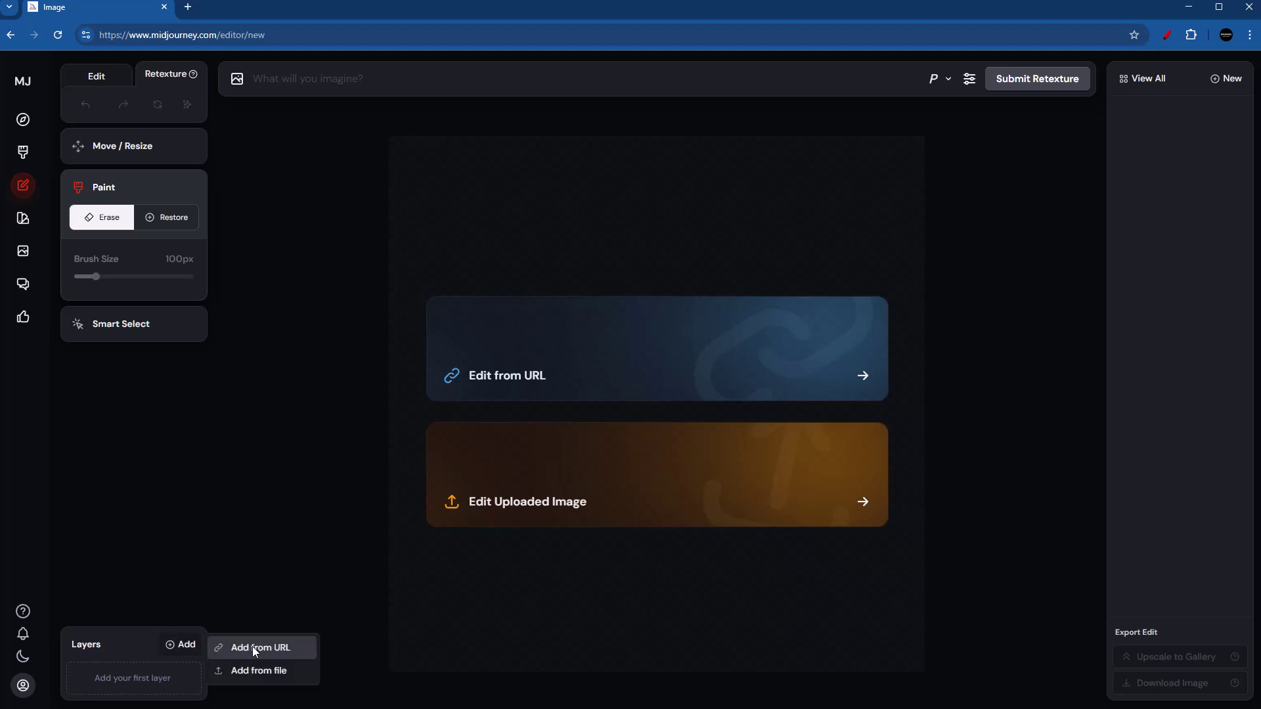
left_click(252, 647)
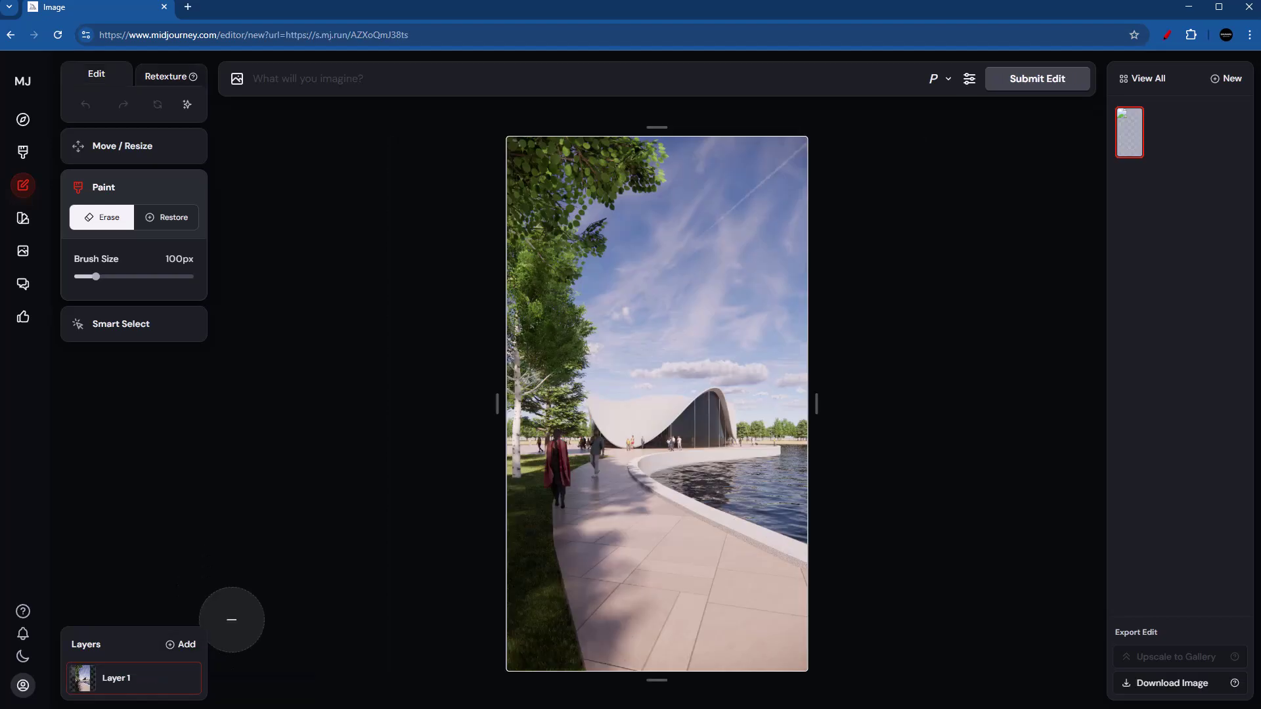
Generate a suggested prompt from the layer, change its opening to "Exterior photograph" and remove "rendering" after "Photorealistic".
left_click(186, 103)
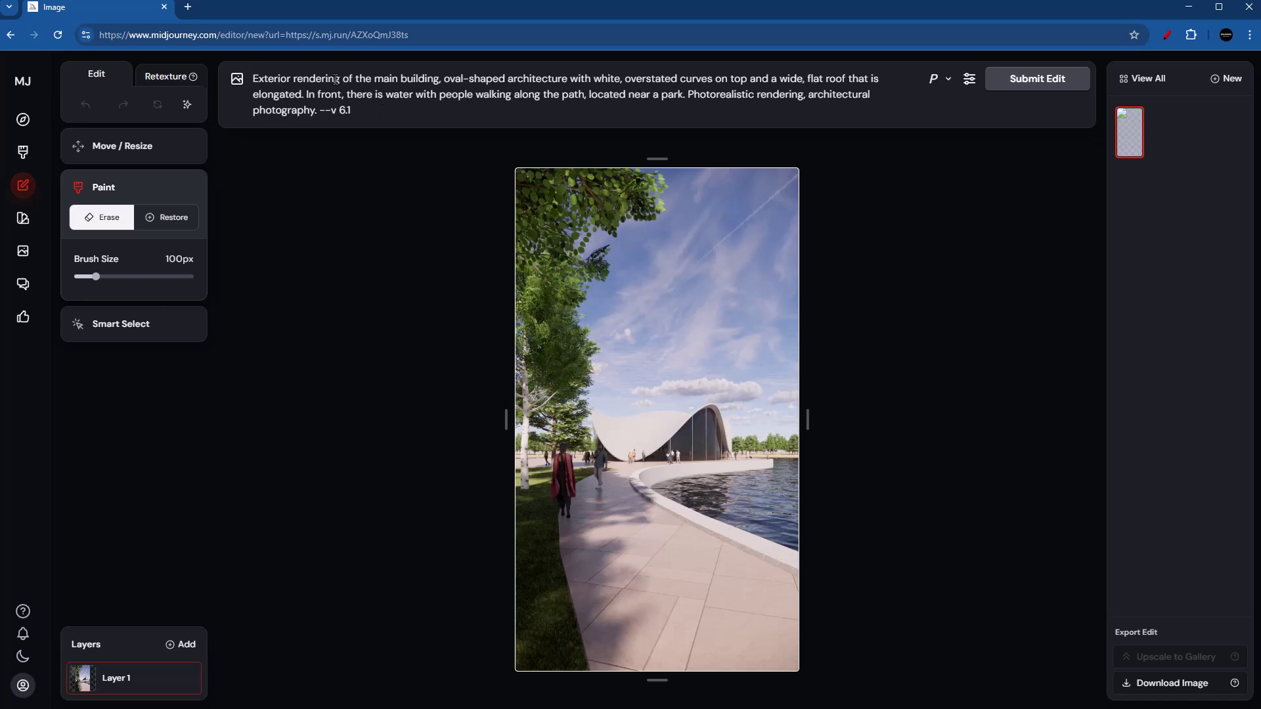
left_click_drag(340, 78, 294, 78)
type("photograph")
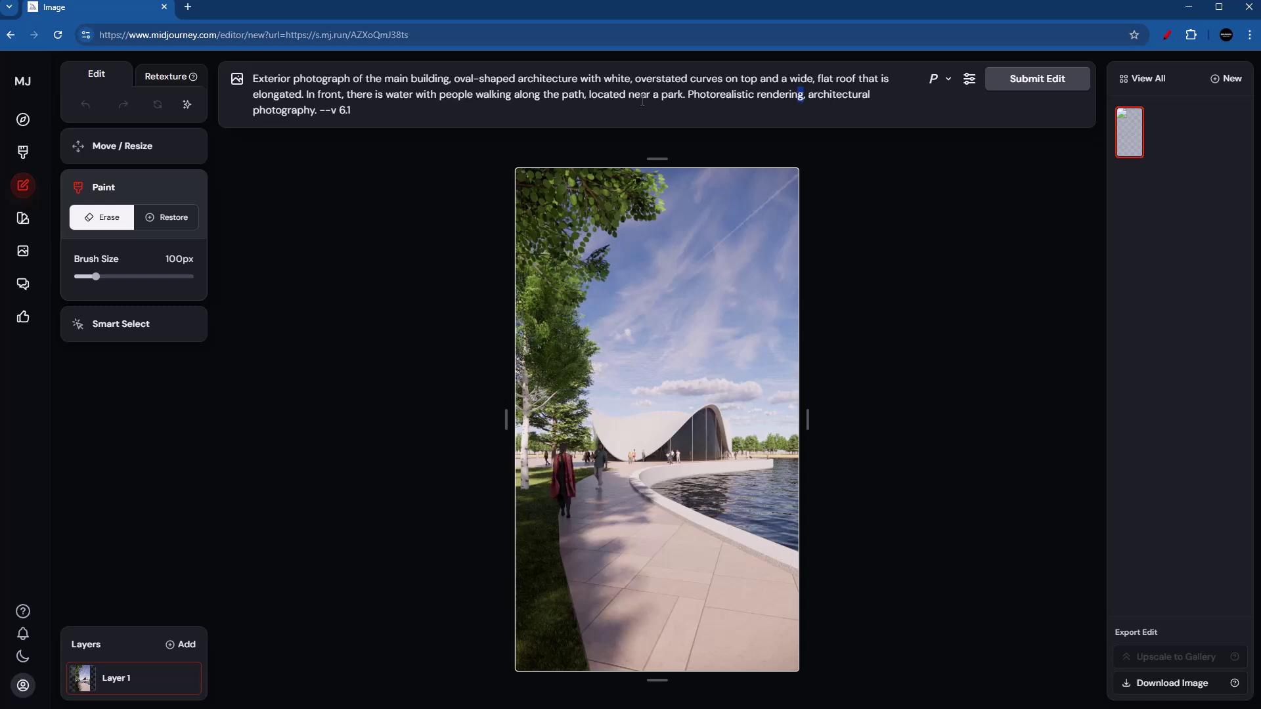
left_click_drag(804, 94, 754, 94)
key("BackSpace")
Append the --raw parameter to the prompt and submit it in Retexture mode.
left_click(301, 113)
type("--raw")
key("BackSpace")
key("BackSpace")
key("BackSpace")
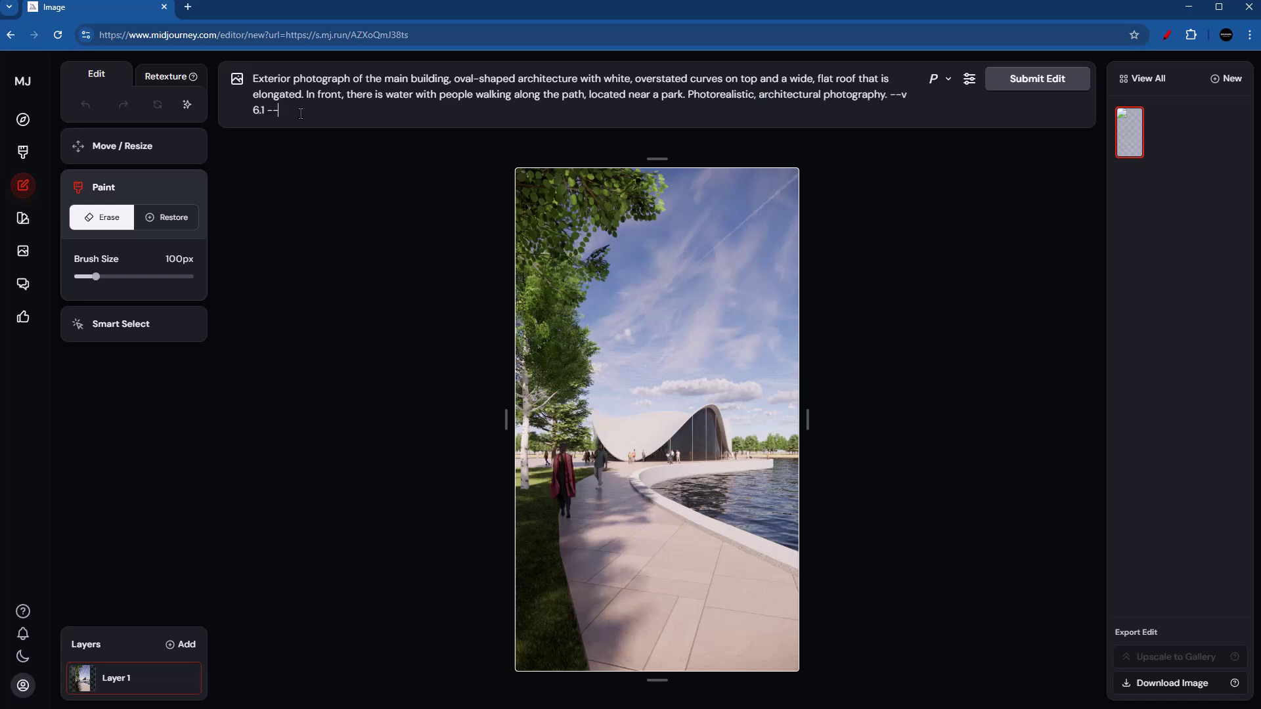
type("raw")
left_click(168, 77)
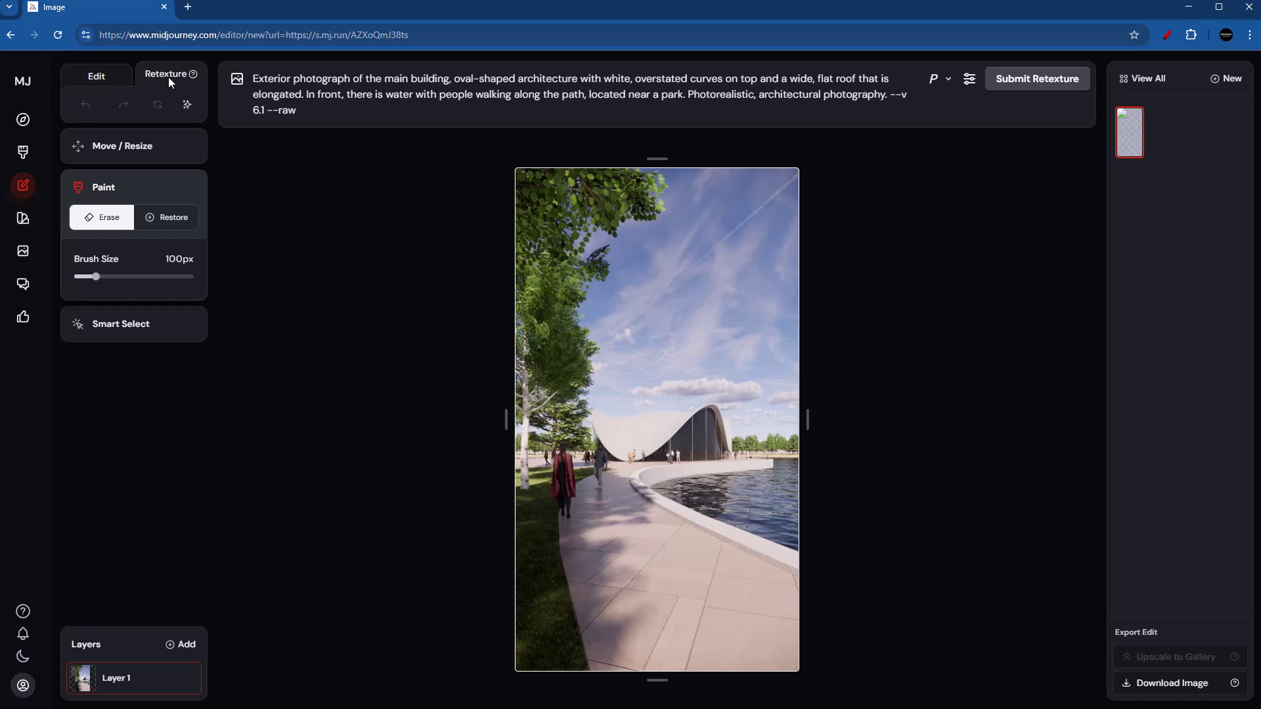
Compare the four retexture variations of the pavilion and return to the second one.
left_click(1165, 128)
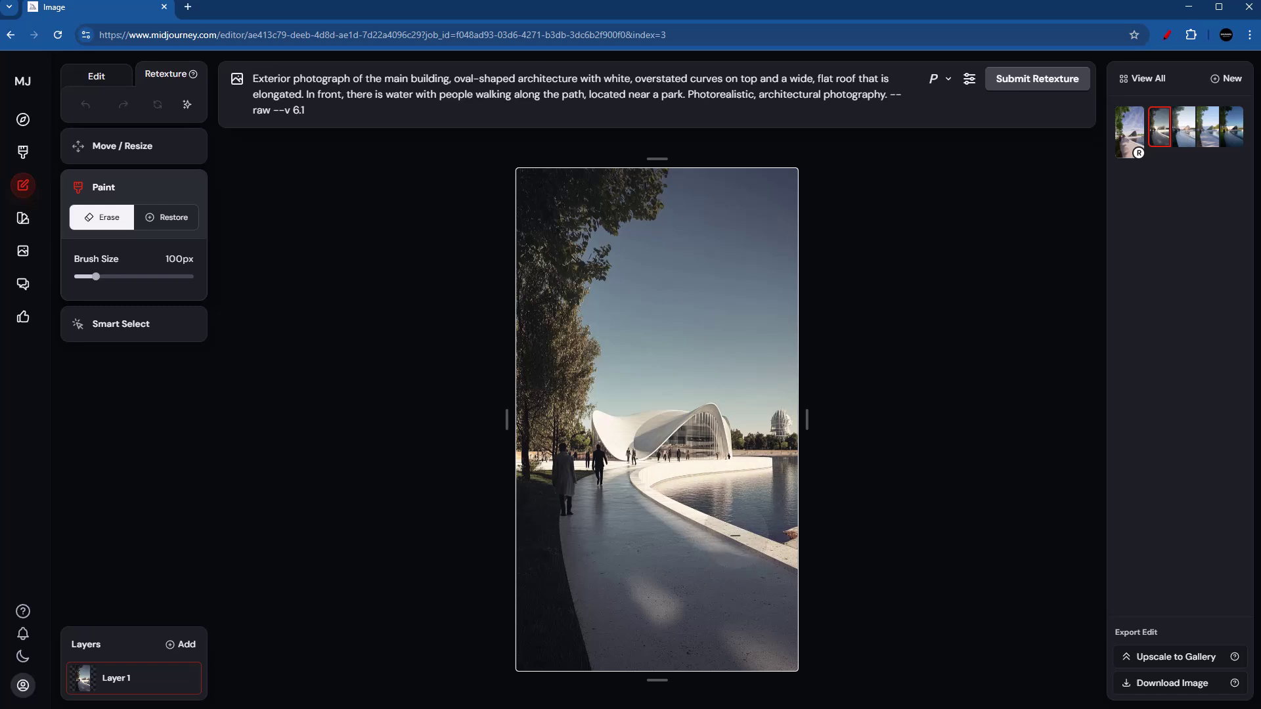
key("Right")
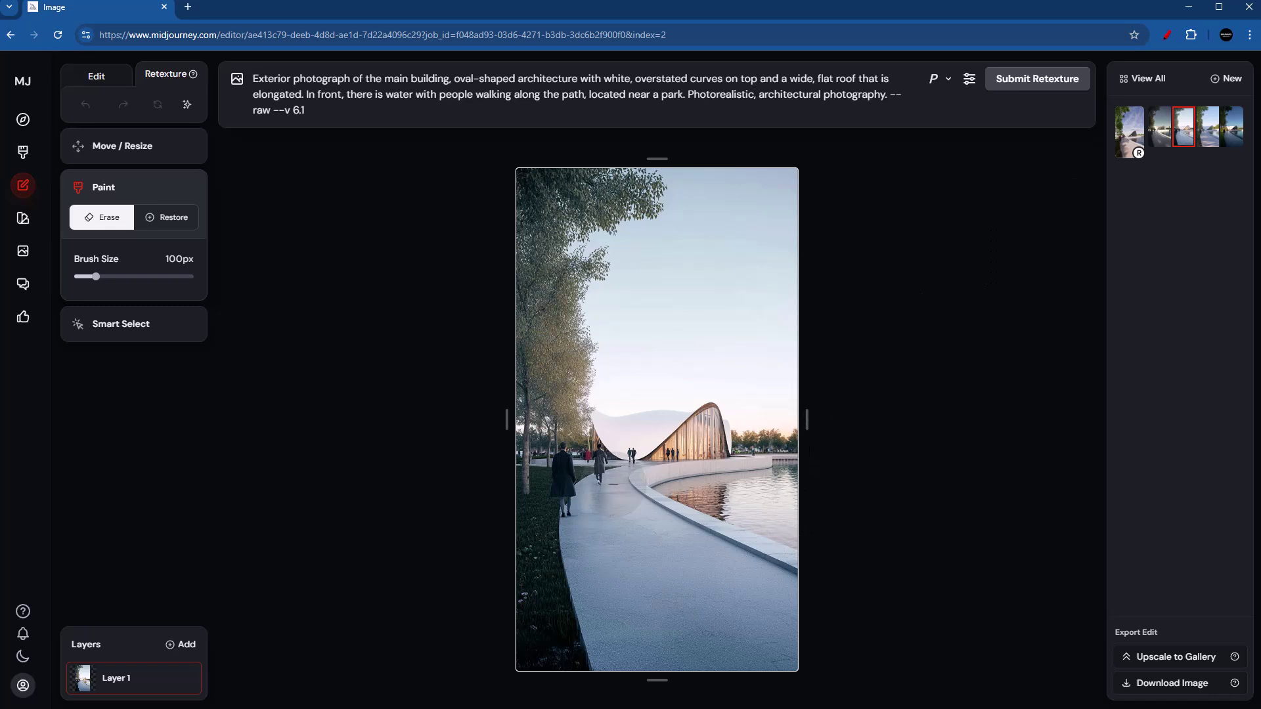
left_click(1212, 138)
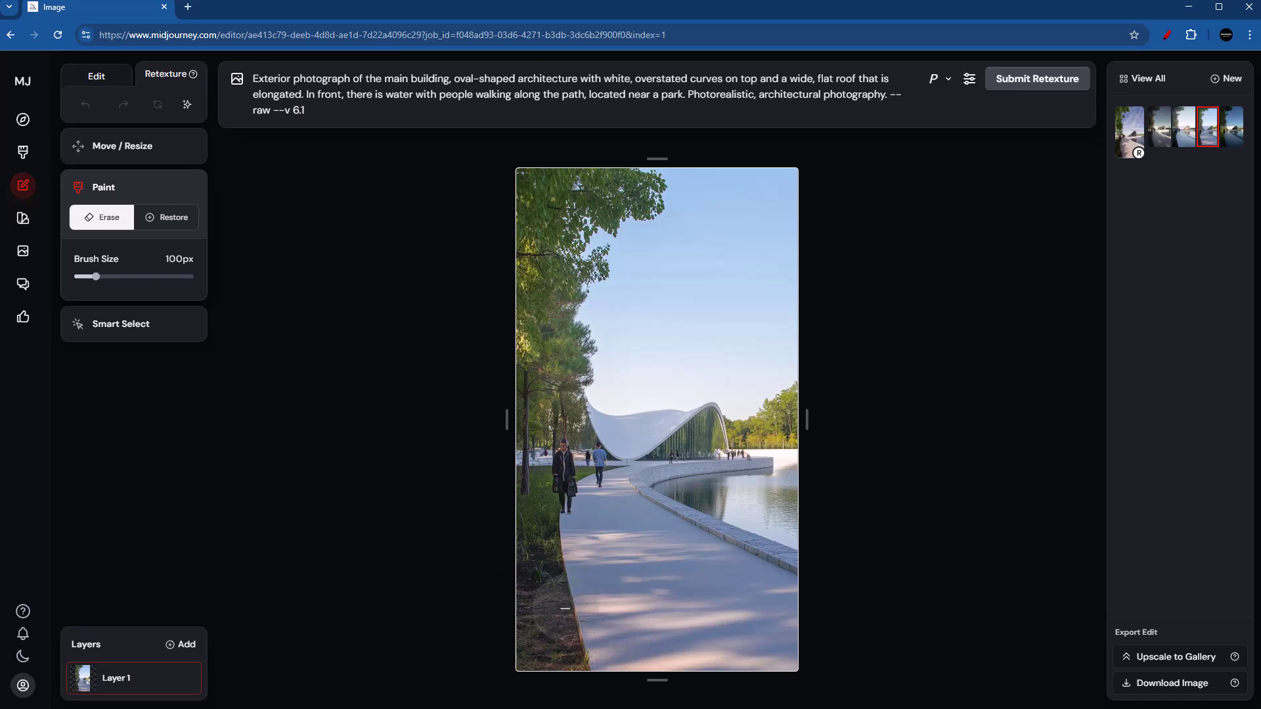
left_click(1233, 131)
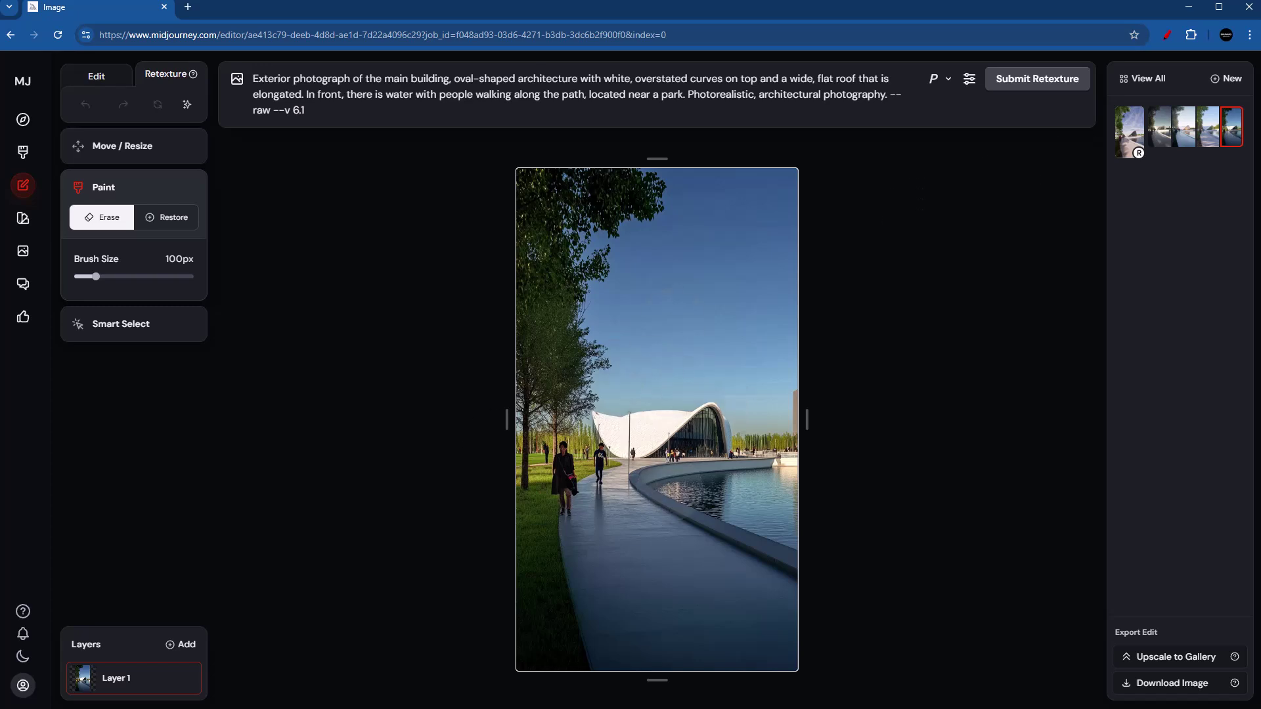
key("Left")
key("Left")
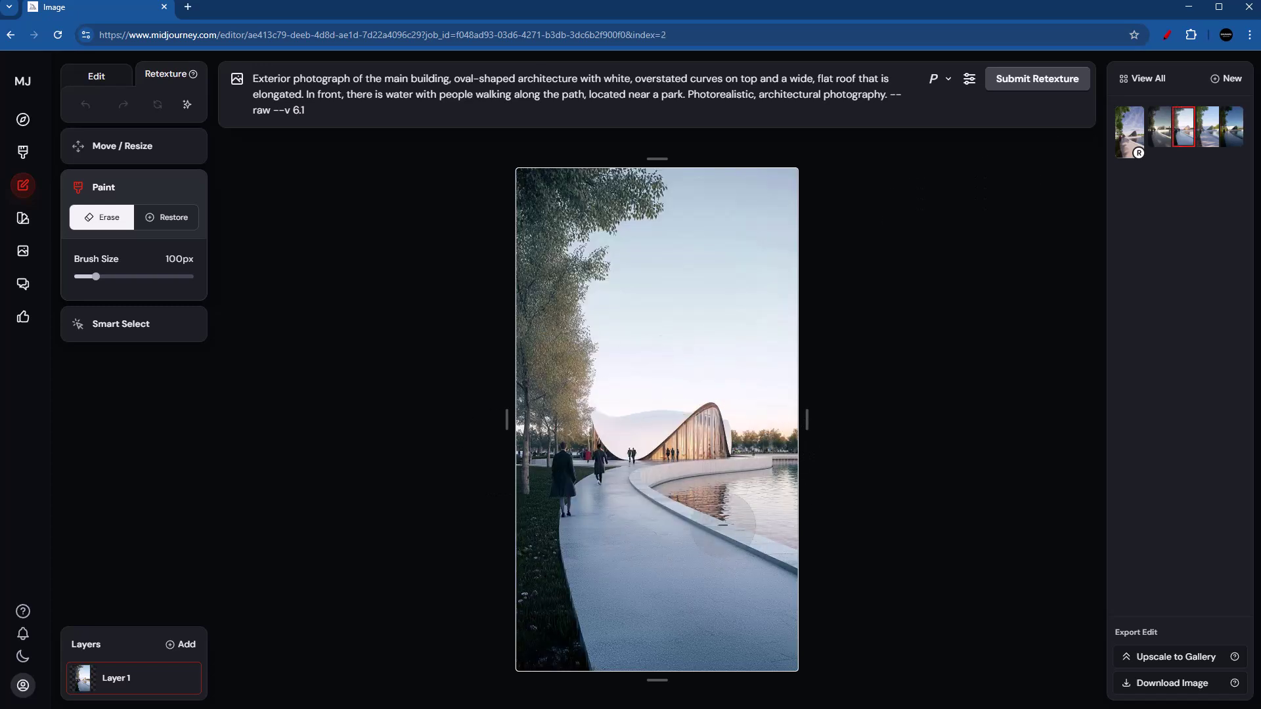
Add "daylight" to the prompt before the --raw parameter and submit the retexture again.
left_click(314, 118)
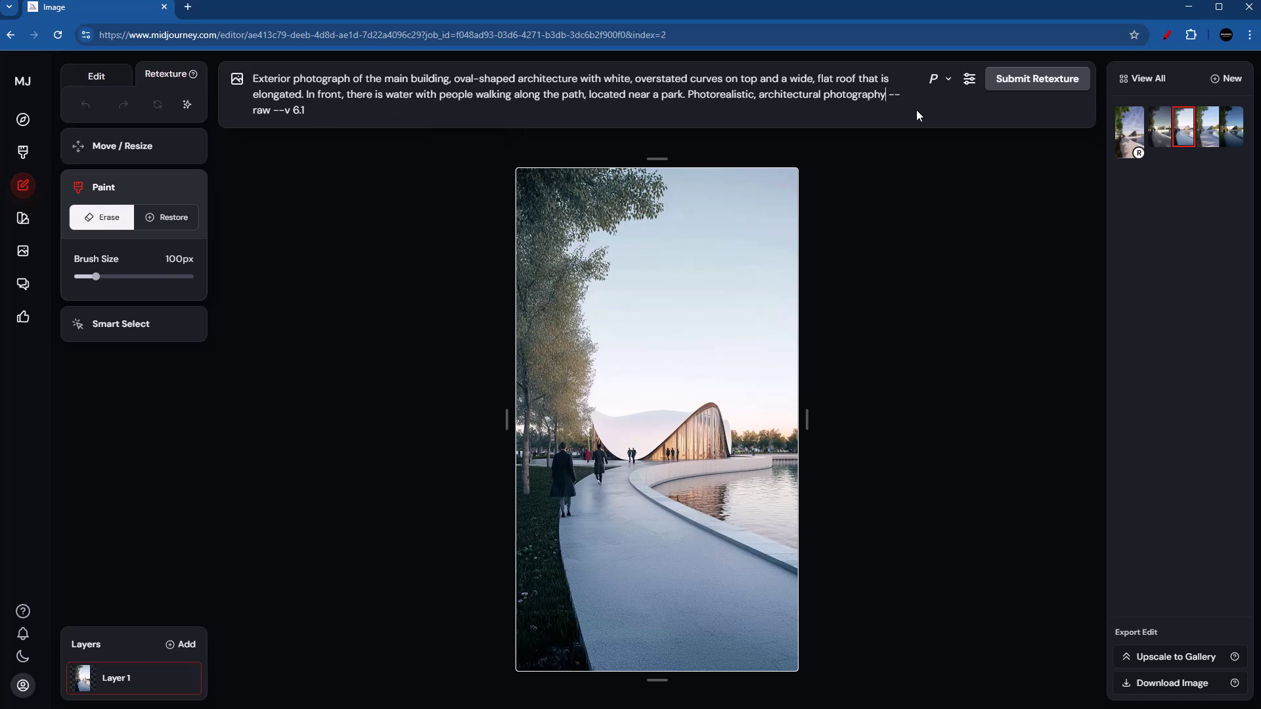
type("aylight --")
left_click(1049, 79)
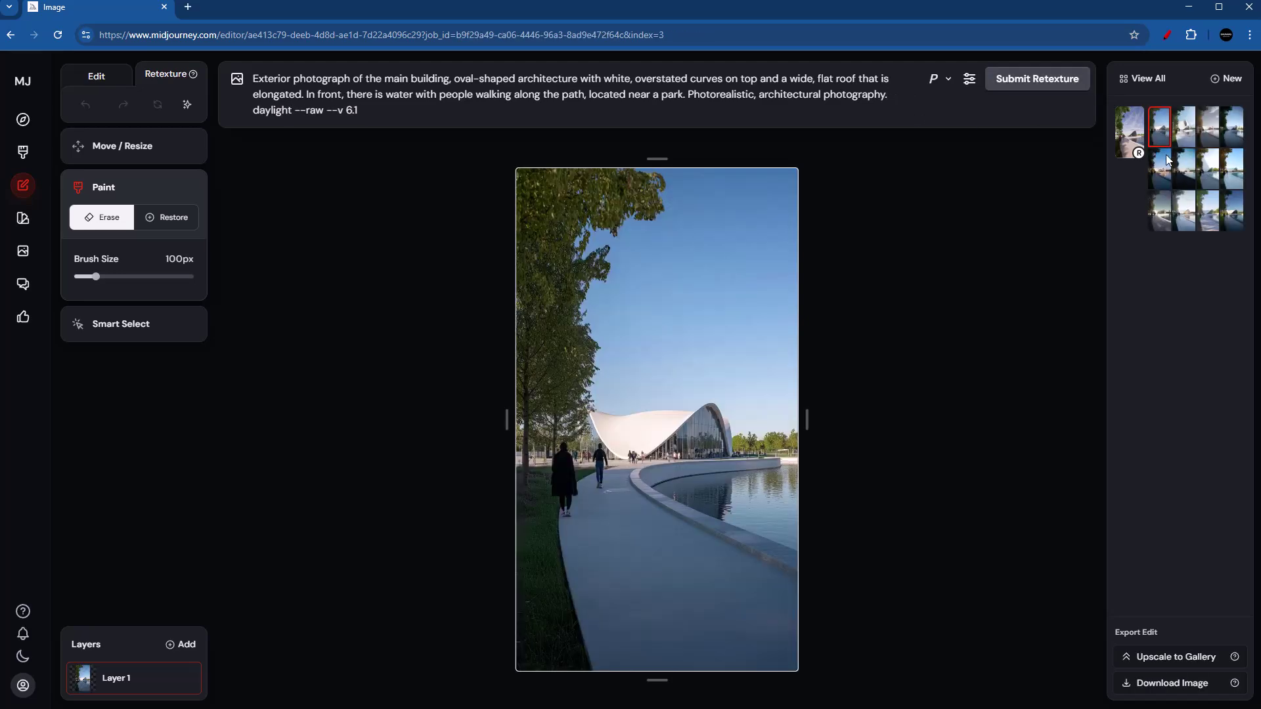
Examine the first three variations of the daylight retexture.
left_click(1166, 163)
left_click(1161, 127)
left_click(1186, 128)
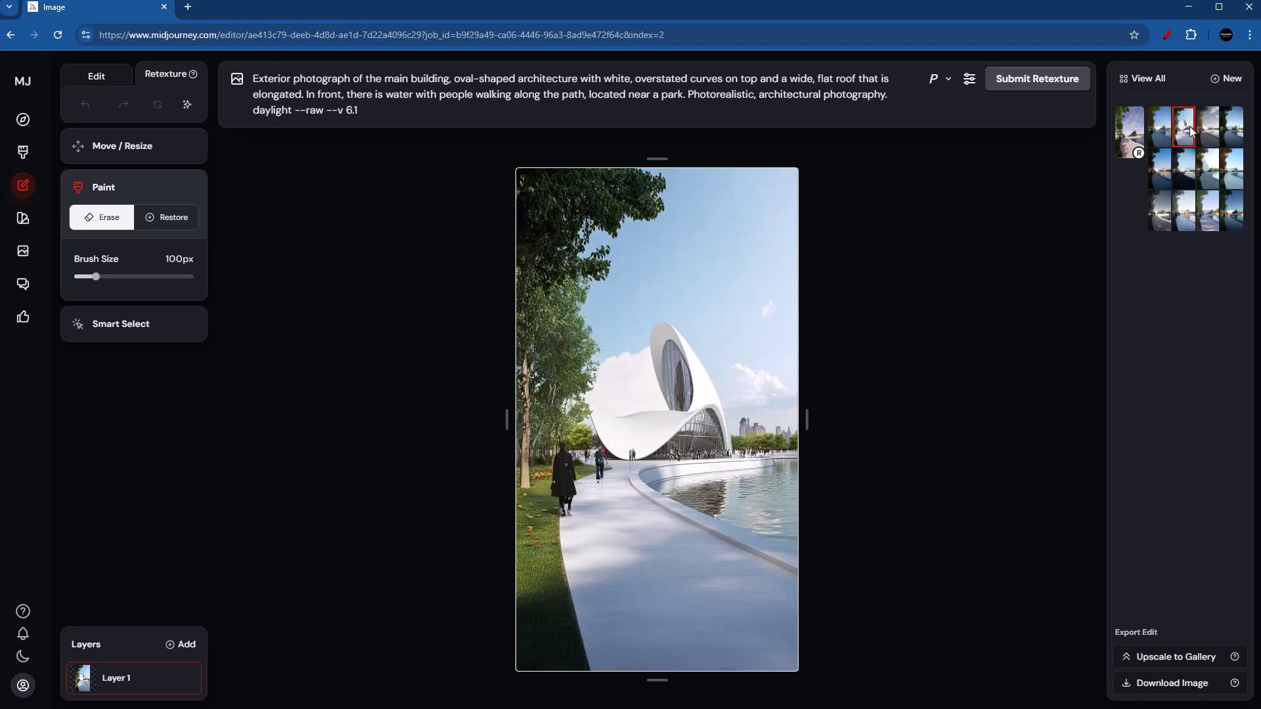
left_click(1209, 128)
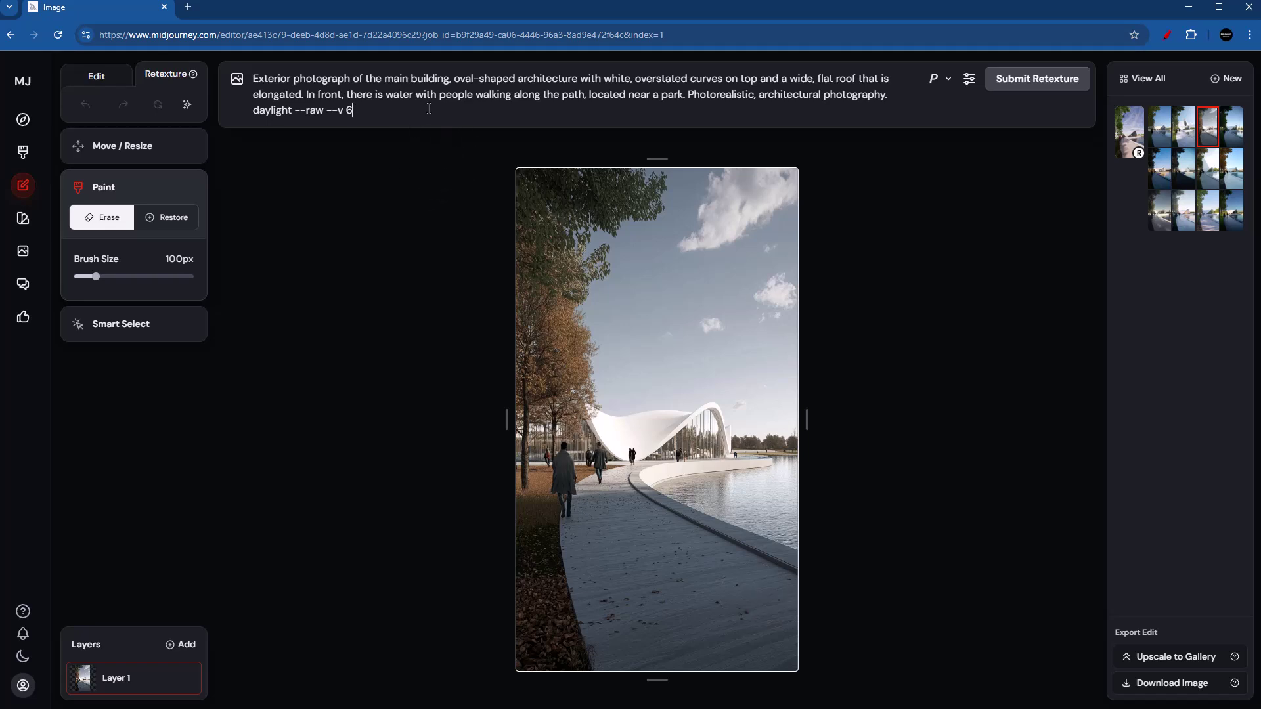
Set the prompt's version parameter to 7, resubmit the retexture and look through the new variations, ending on the third.
type("7")
left_click(1042, 81)
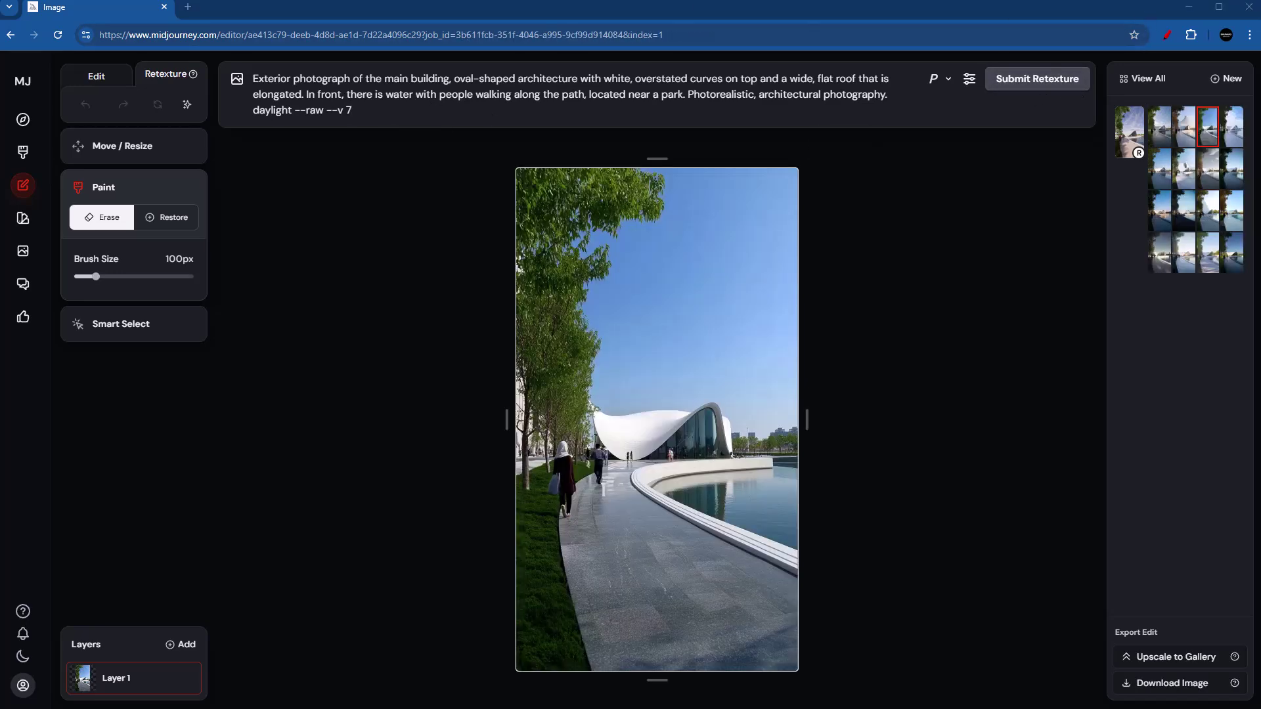
left_click(1160, 127)
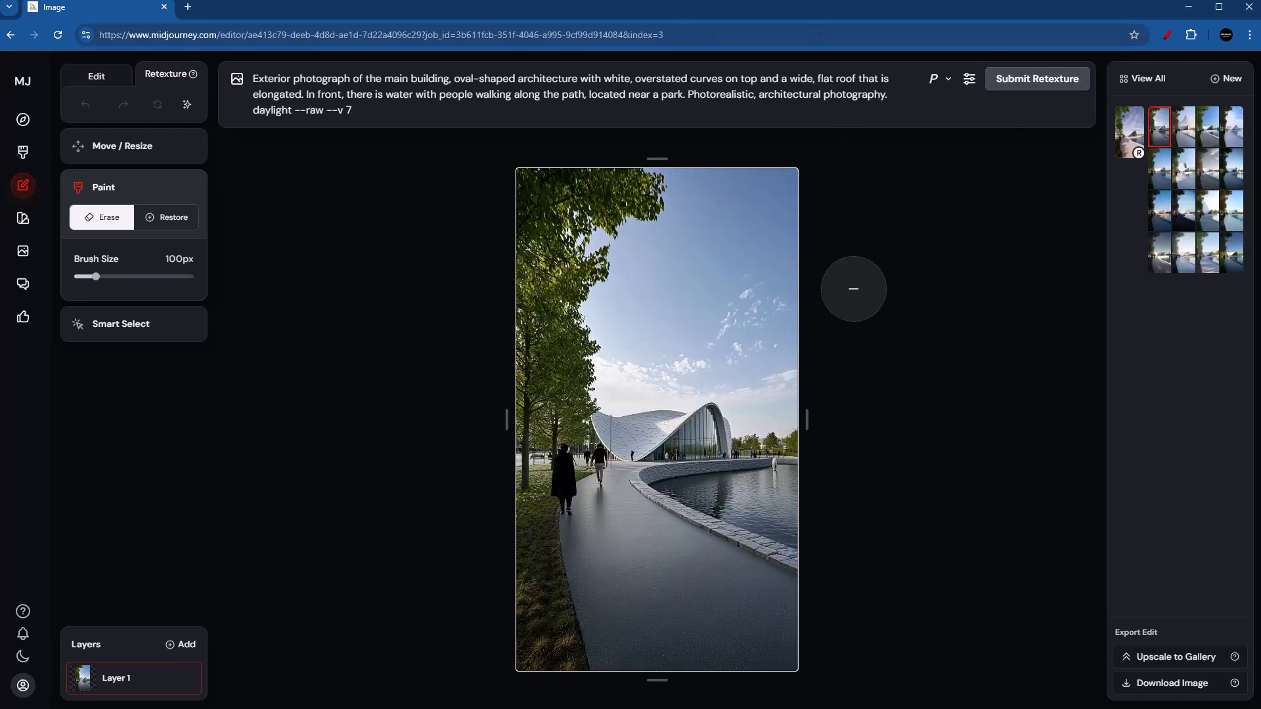
left_click(1187, 132)
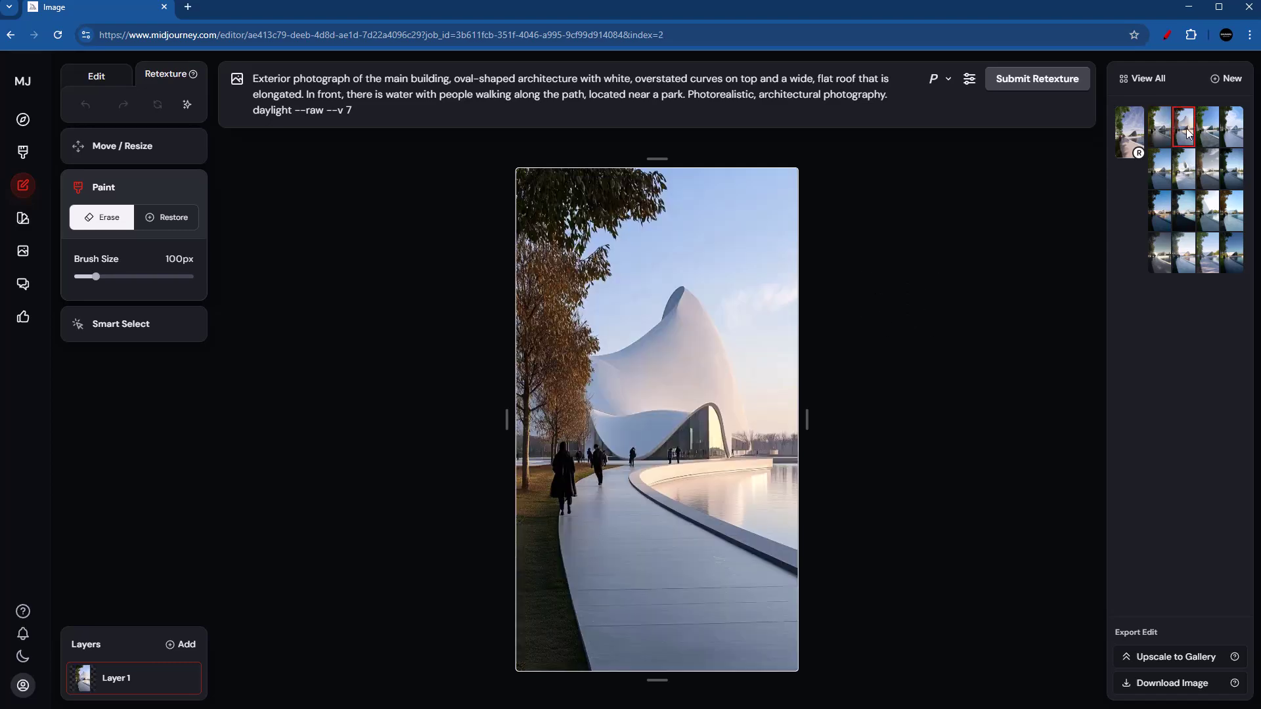
left_click(1209, 129)
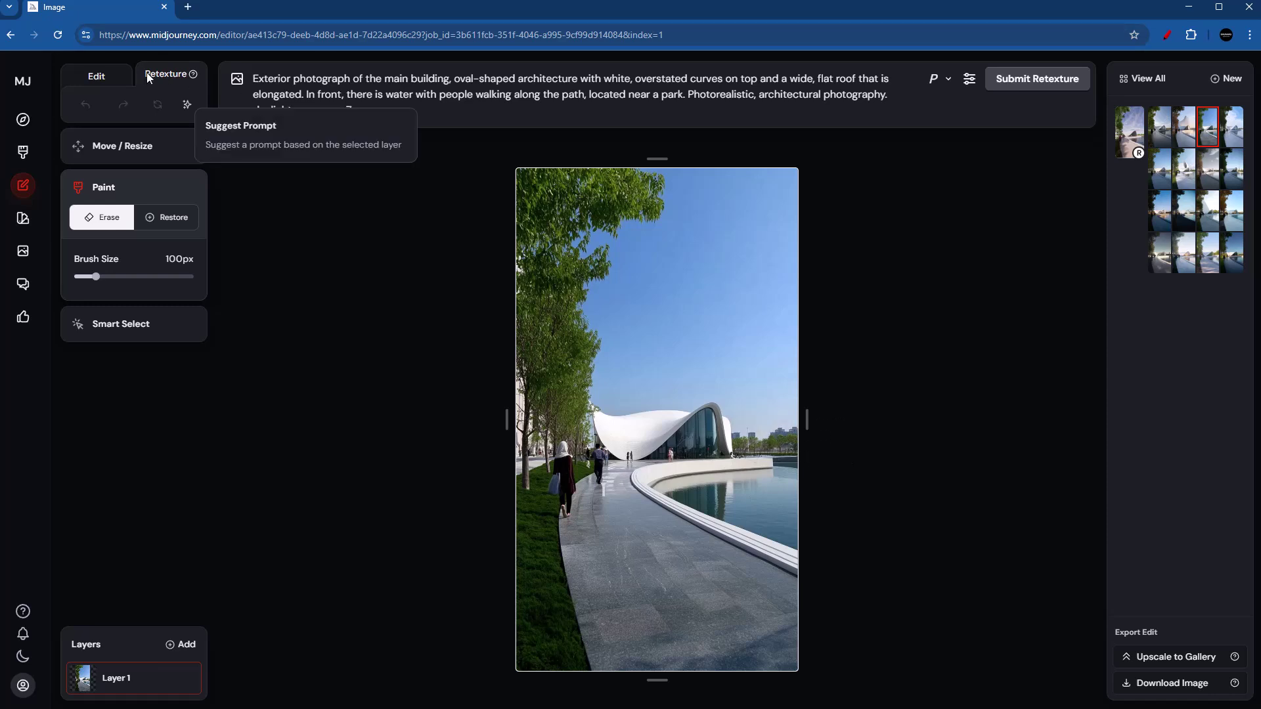
Download the current edit of the third retextured pavilion image.
mouse_move(201, 81)
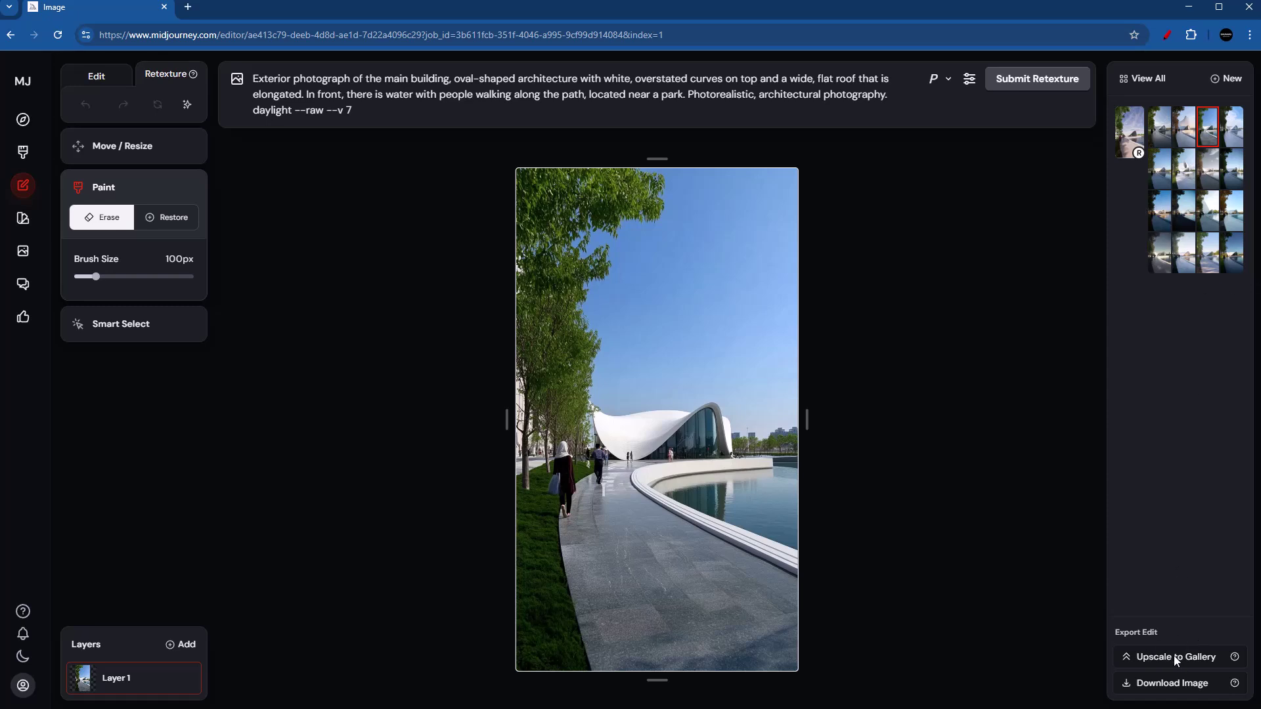
left_click(1165, 691)
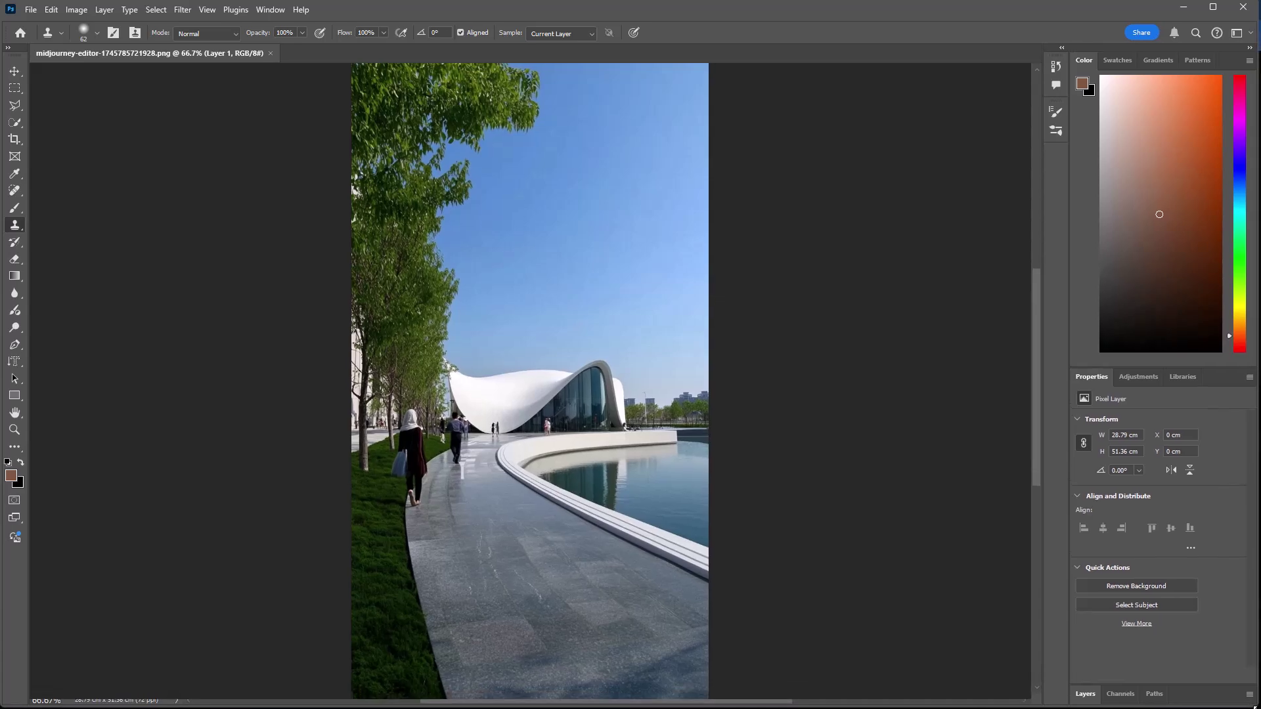
scroll(554, 638, "down", 2, "alt")
scroll(555, 638, "up", 1, "alt")
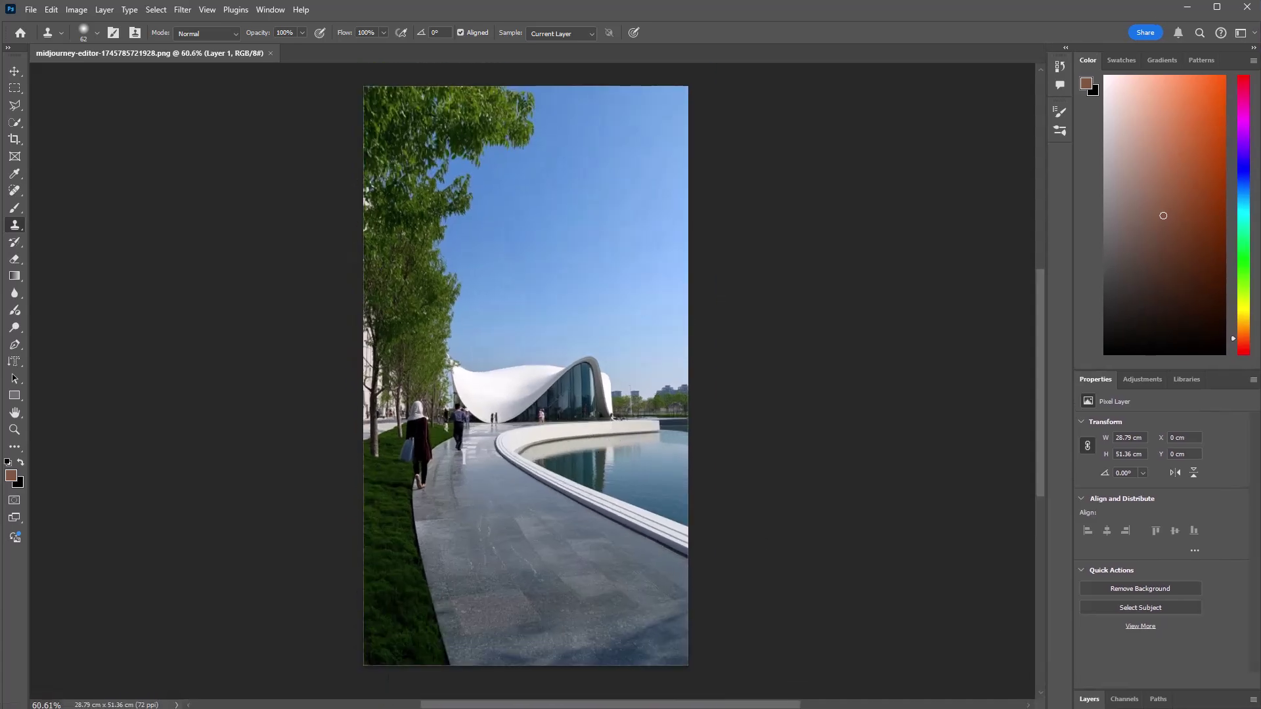
key("alt+Tab")
left_click_drag(671, 227, 177, 368)
left_click_drag(608, 424, 614, 424)
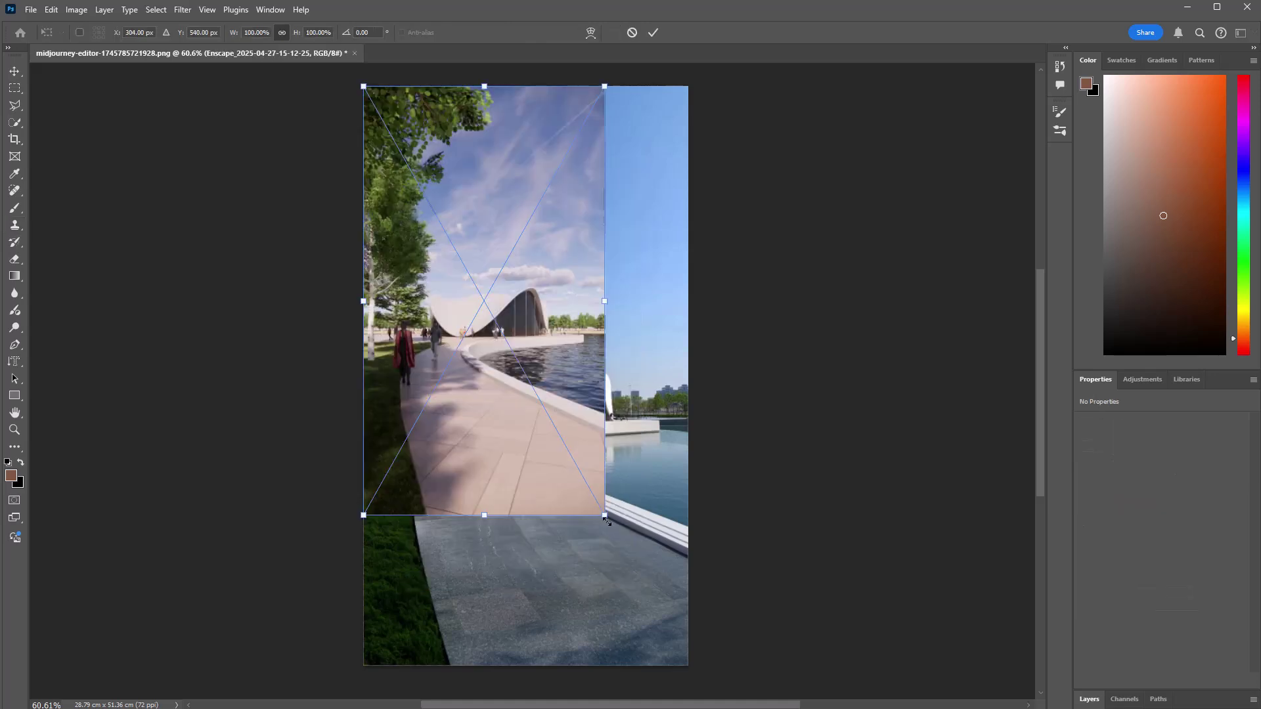
left_click_drag(605, 520, 690, 665)
key("Return")
Add an inverted layer mask to the Enscape layer and brush in white to reveal the render at the pavilion roof's left end.
left_click(1088, 698)
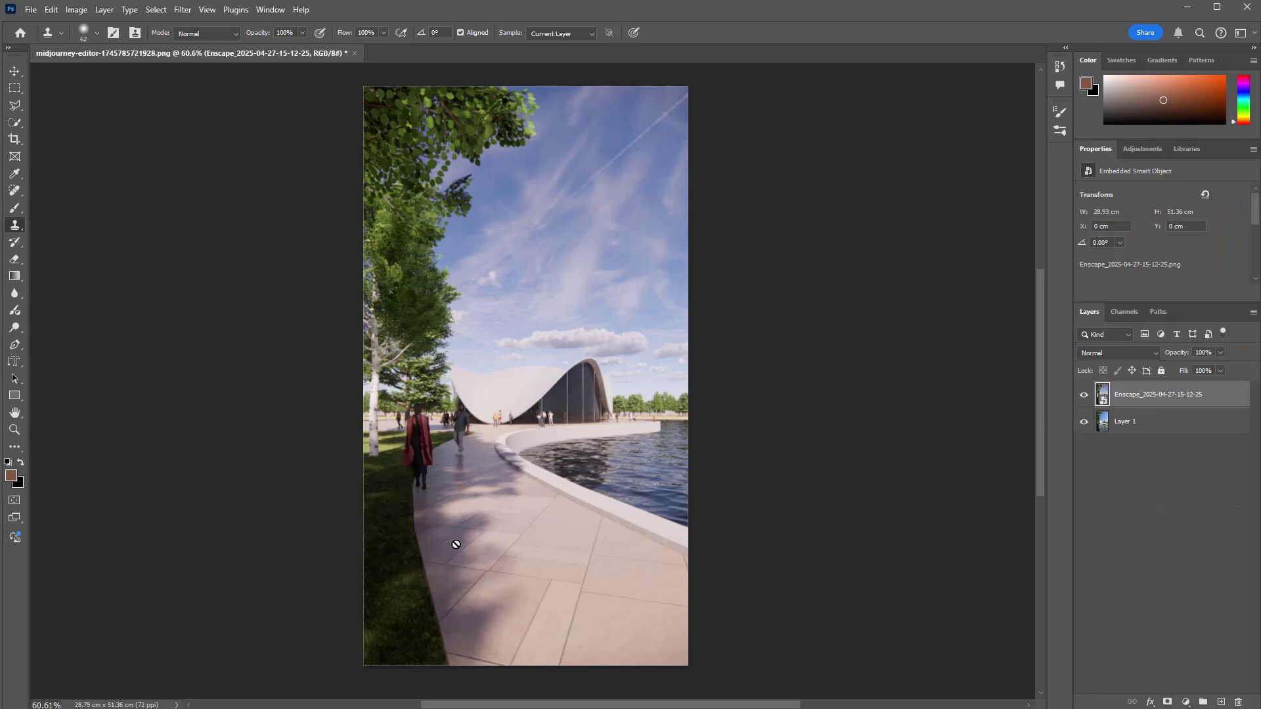
scroll(462, 474, "down", 1, "alt")
left_click(1167, 701)
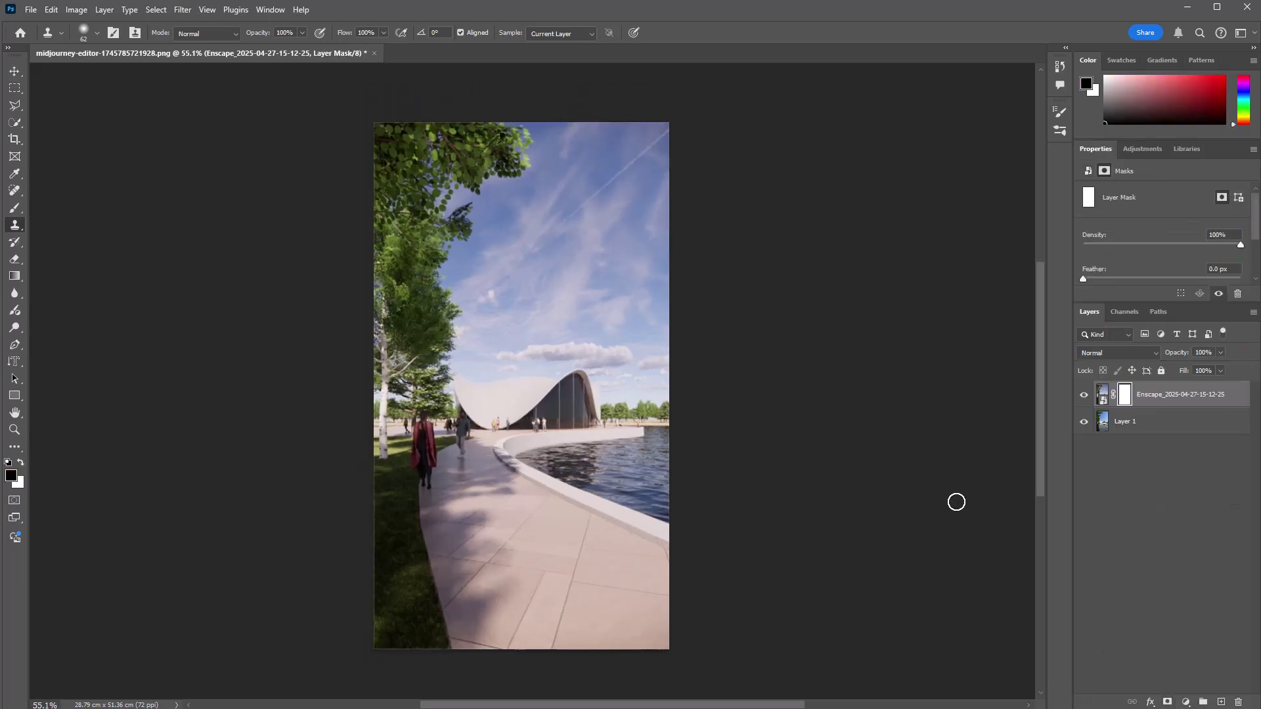
key("ctrl+i")
key("b")
scroll(460, 374, "up", 11, "alt")
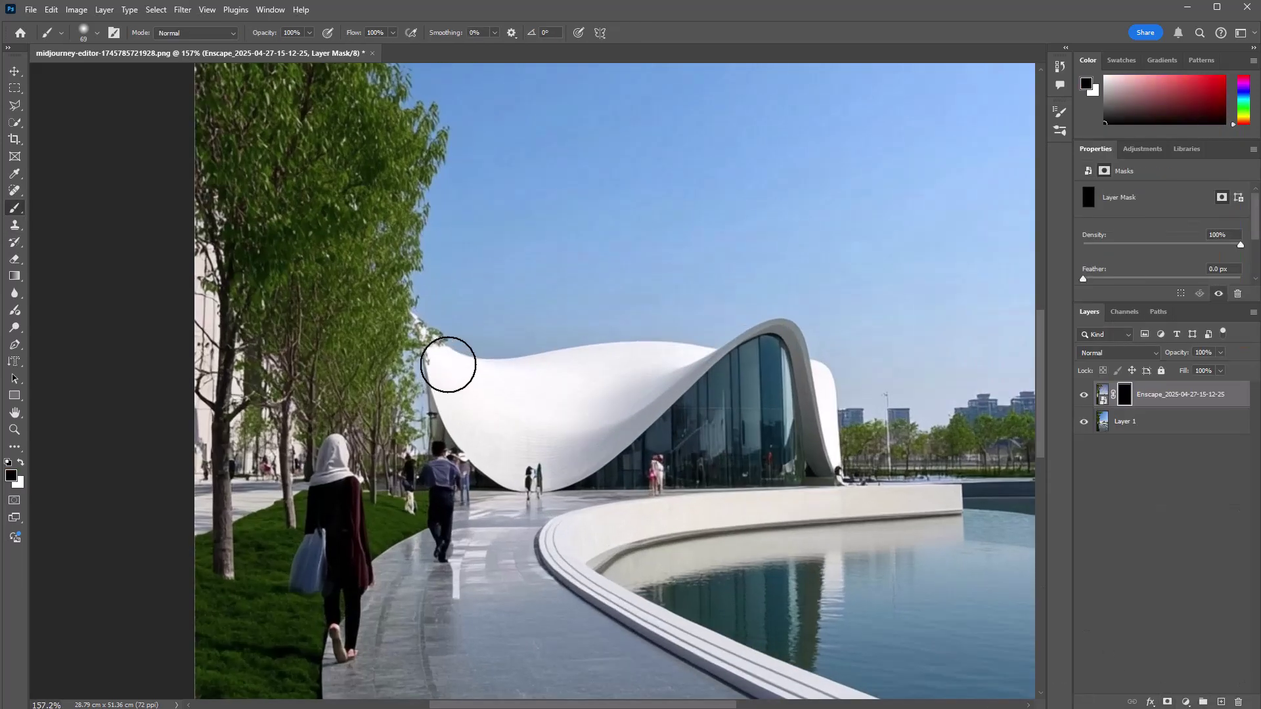
key("x")
mouse_move(456, 383)
left_mouse_down()
mouse_move(436, 395)
mouse_move(425, 333)
mouse_move(479, 455)
mouse_move(564, 463)
left_mouse_up()
scroll(564, 462, "down", 10, "alt")
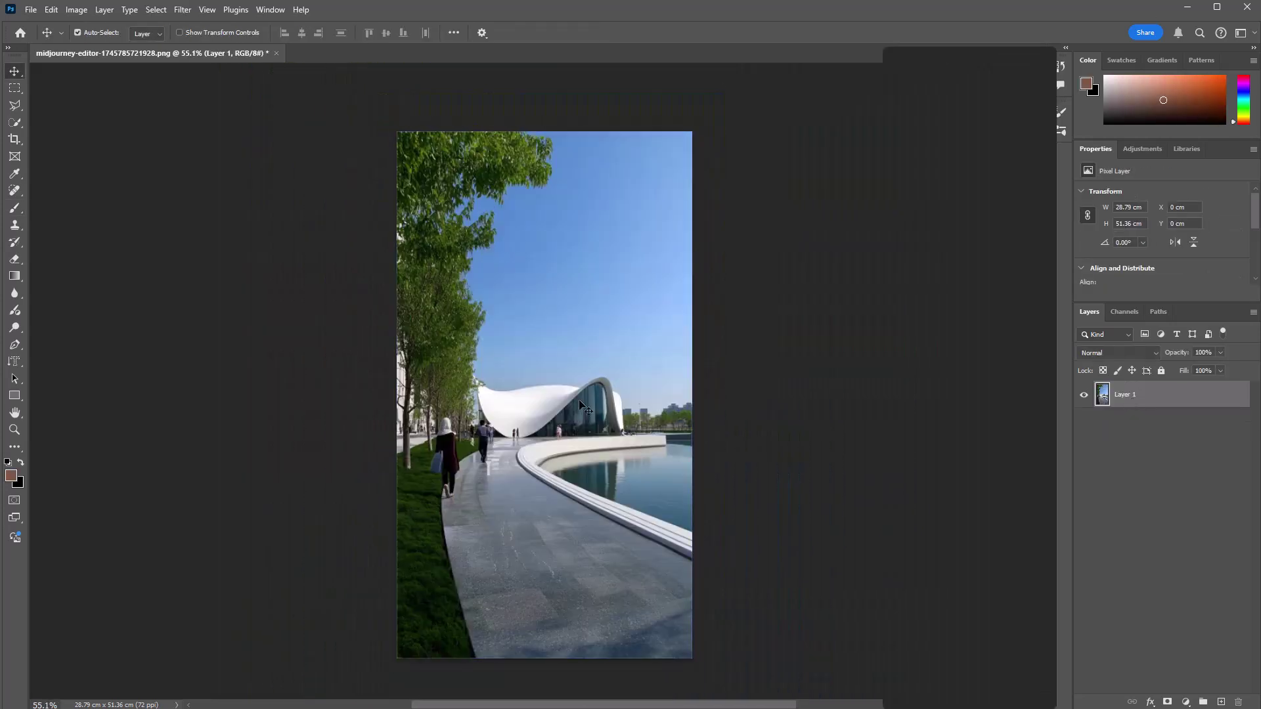
Apply the Camera Raw Filter to Layer 1 with slightly raised contrast and texture.
left_click(183, 9)
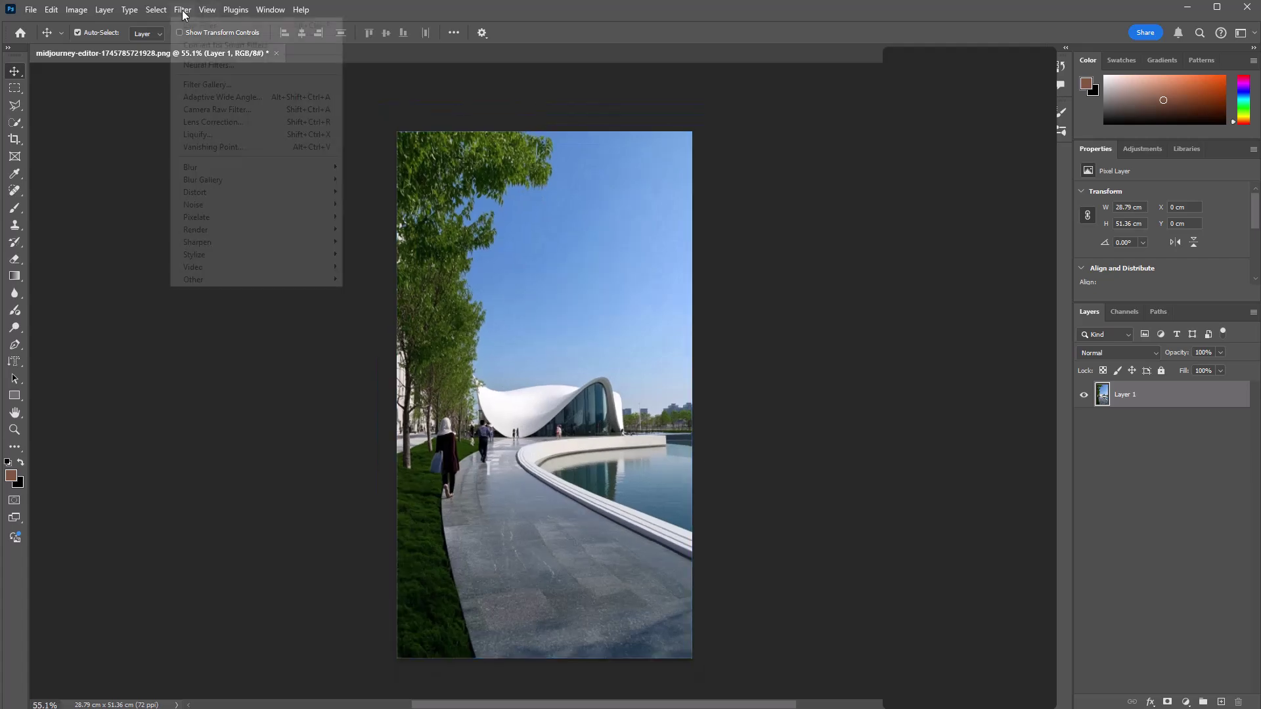
left_click(217, 101)
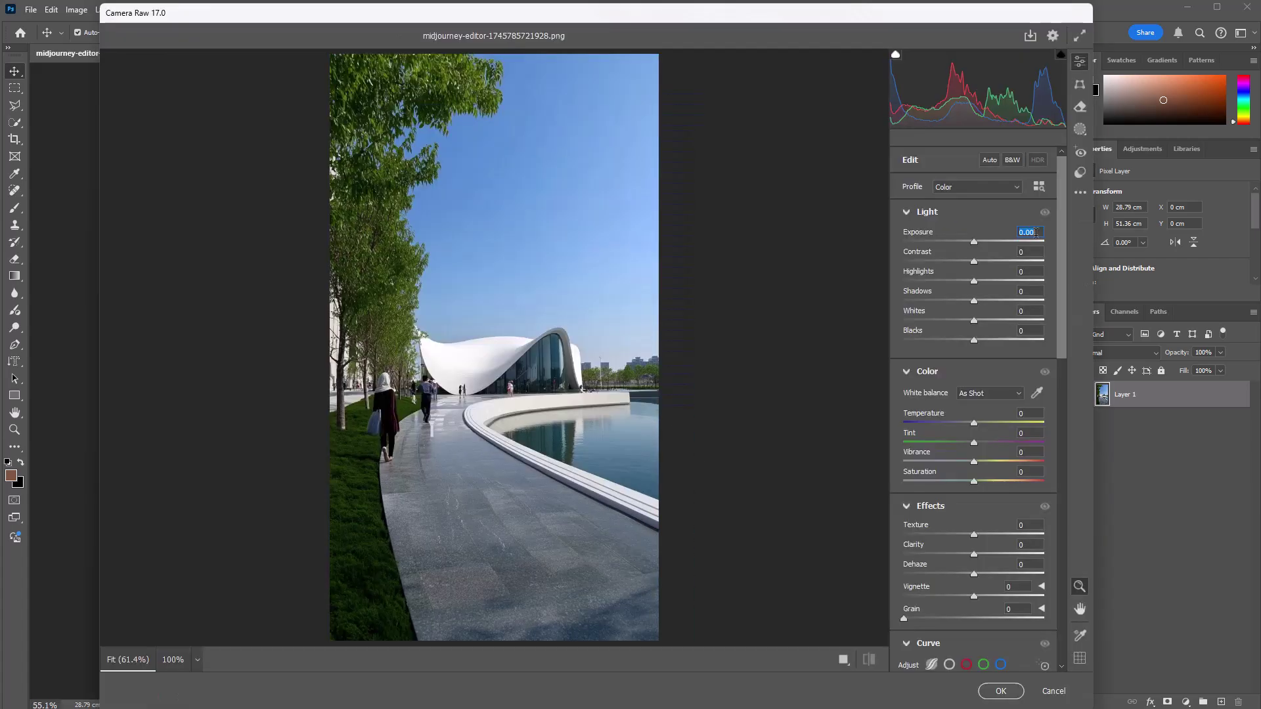
left_click_drag(974, 263, 998, 262)
left_click_drag(975, 534, 987, 536)
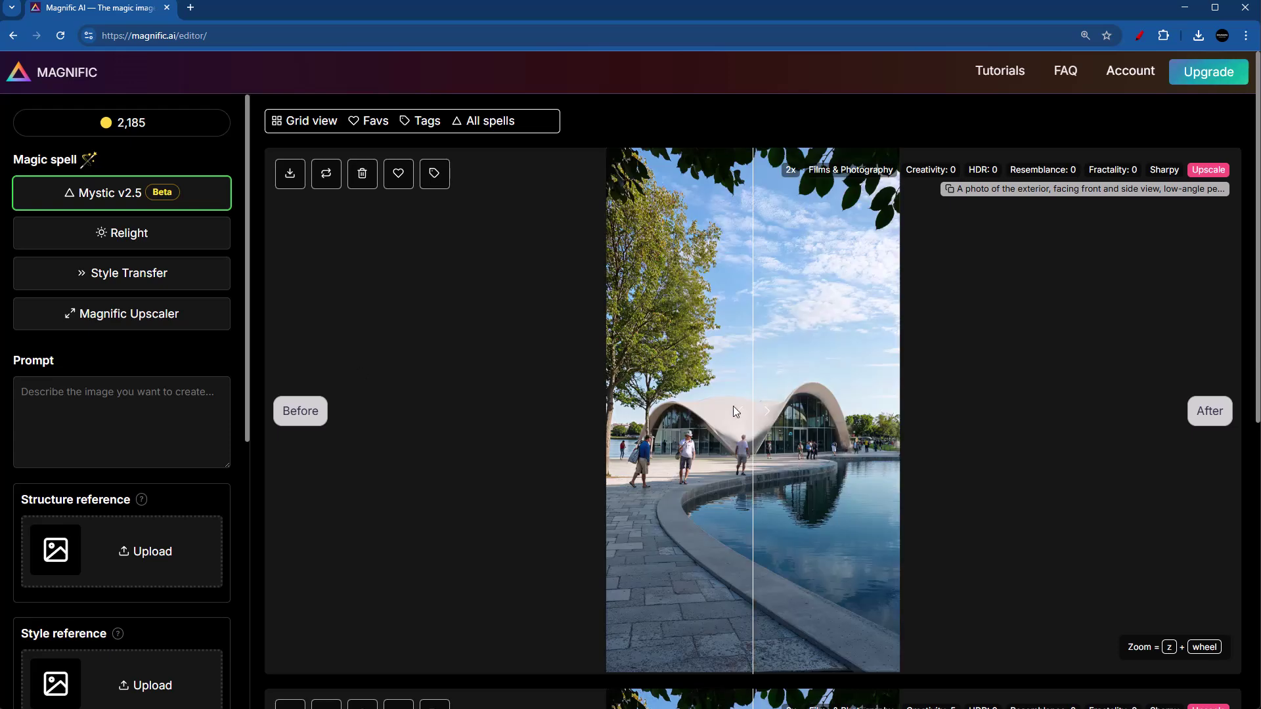
Switch to Magnific AI, choose the Magnific Upscaler and upload the edited pavilion image.
left_click_drag(733, 411, 1022, 403)
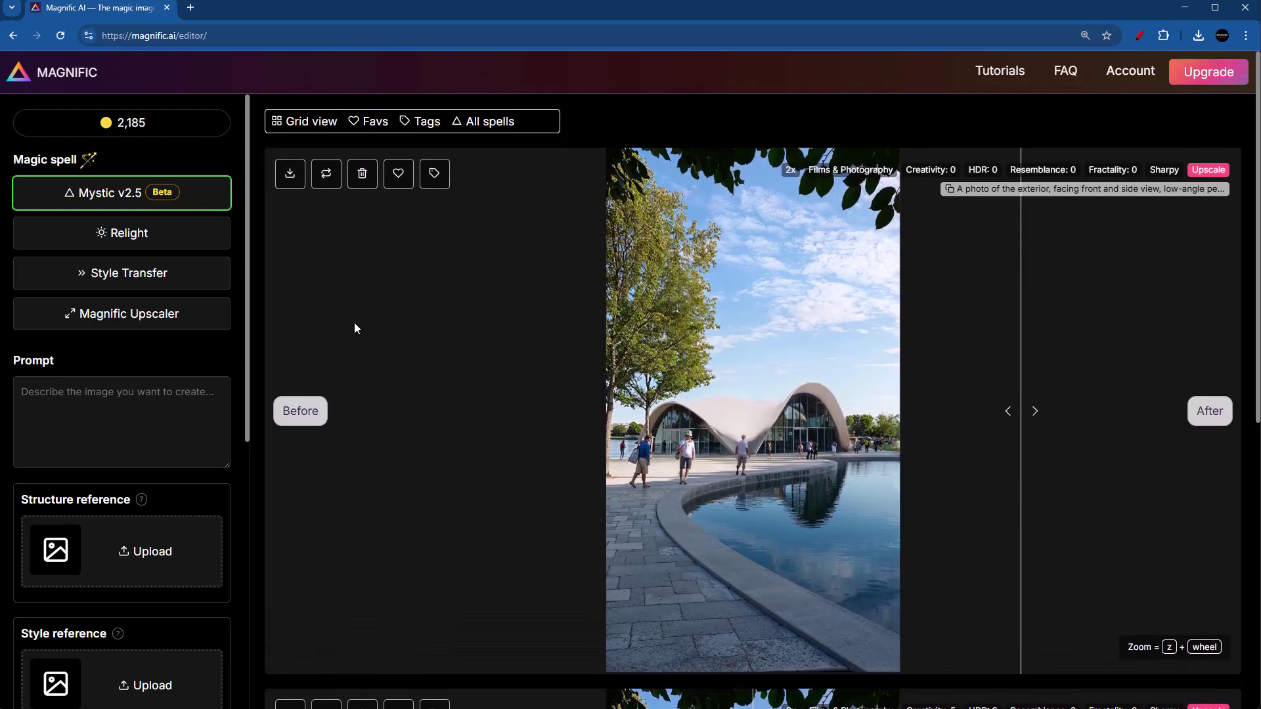
left_click(138, 317)
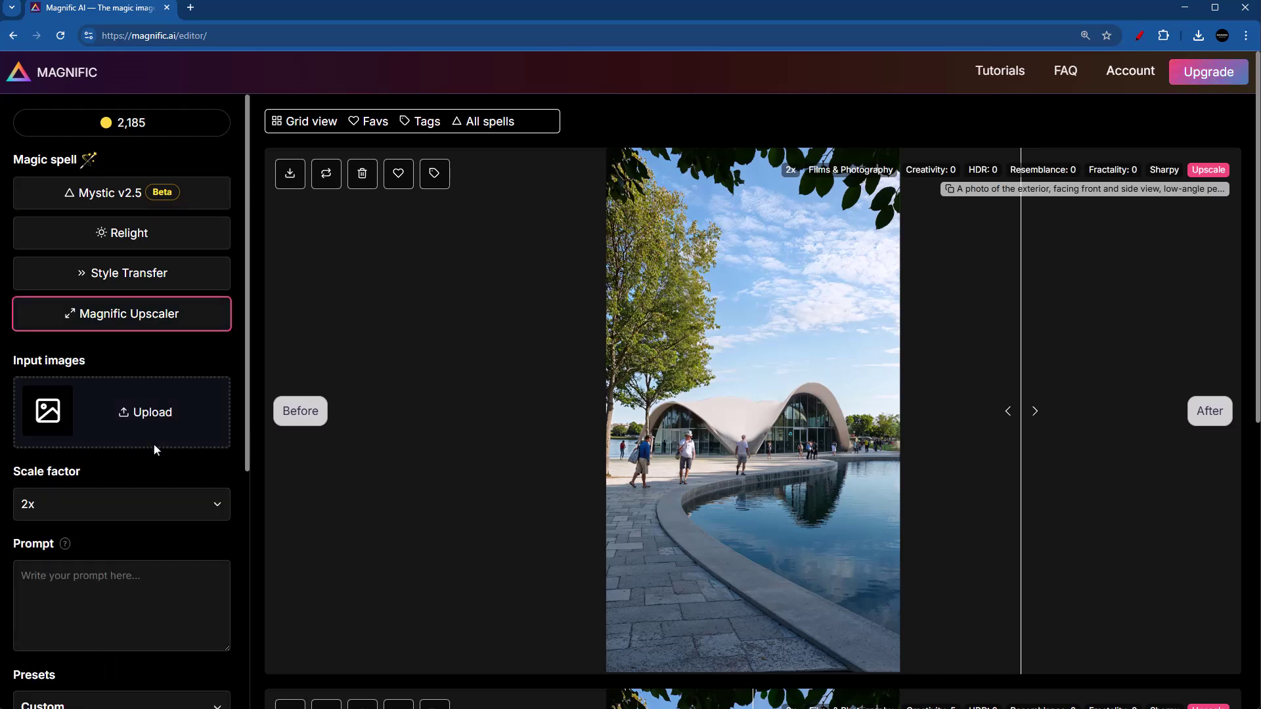
scroll(156, 449, "down", 2)
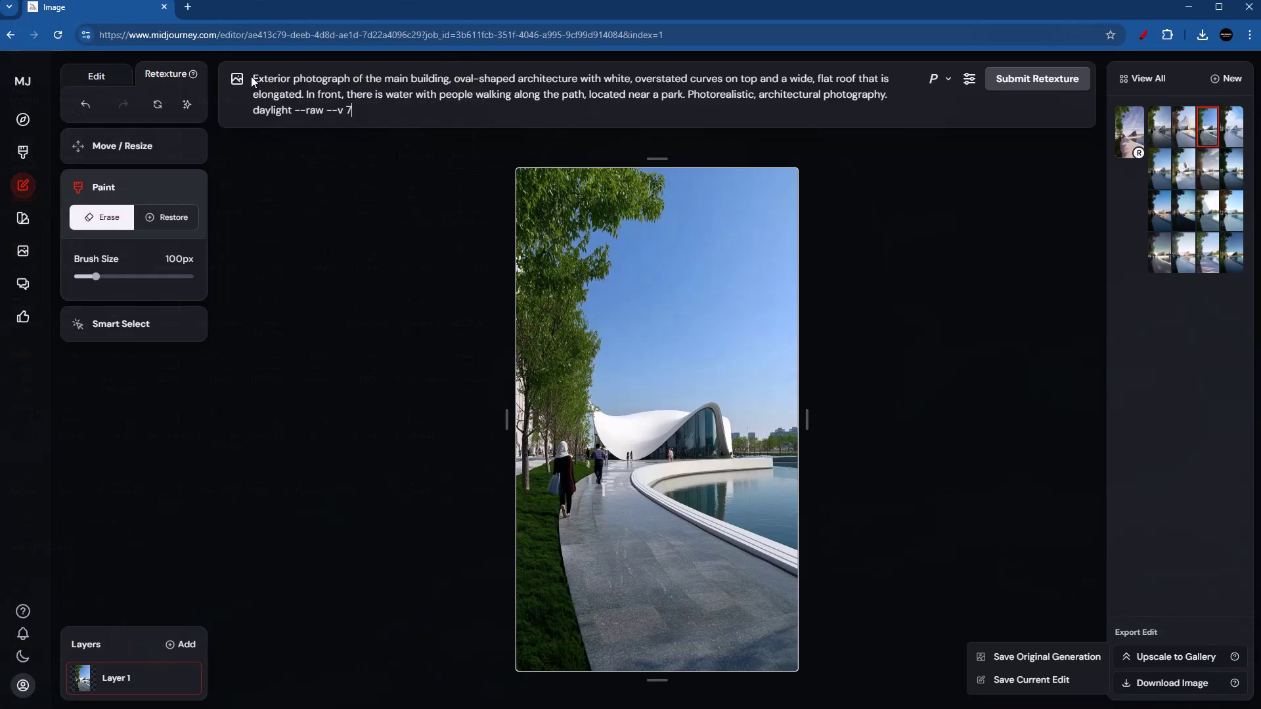
Copy the Midjourney prompt through "daylight", without its parameters, and paste it as the upscaler's prompt.
left_click_drag(252, 80, 292, 110)
key("ctrl+c")
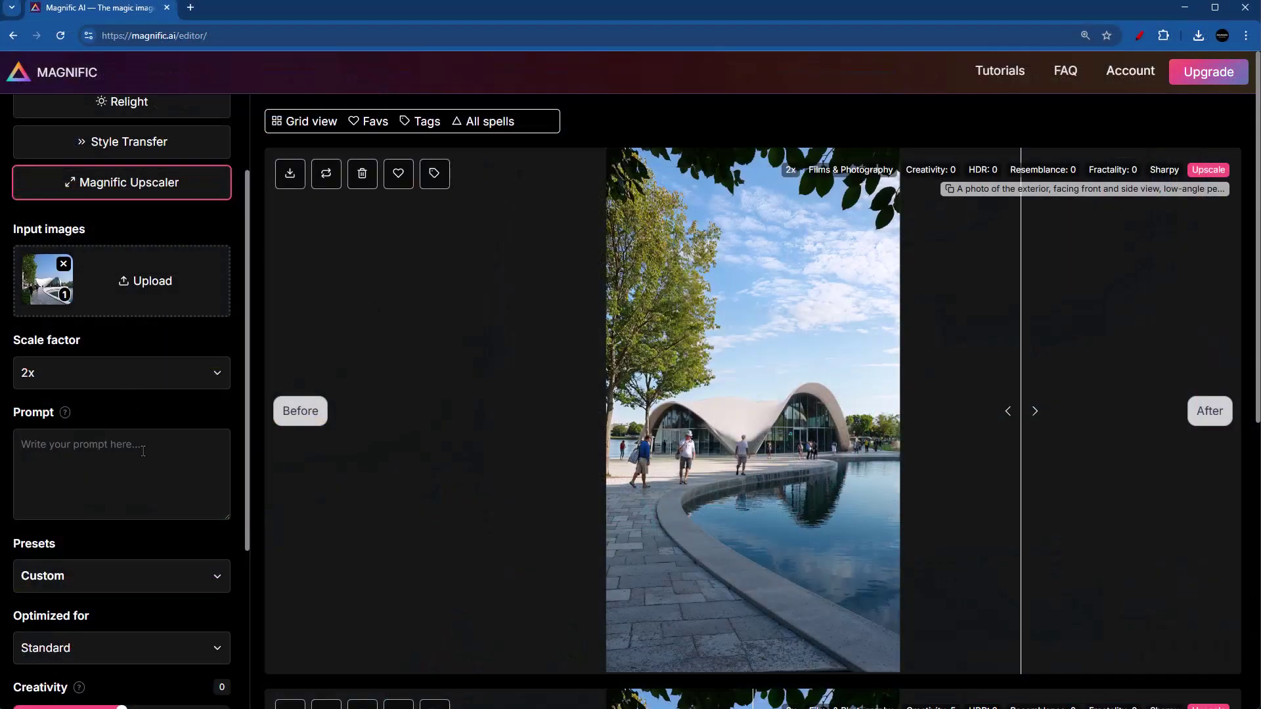
left_click(143, 451)
key("ctrl+v")
Optimize the upscale for Films & Photography, with Creativity 3 and HDR 1.
scroll(130, 376, "down", 4)
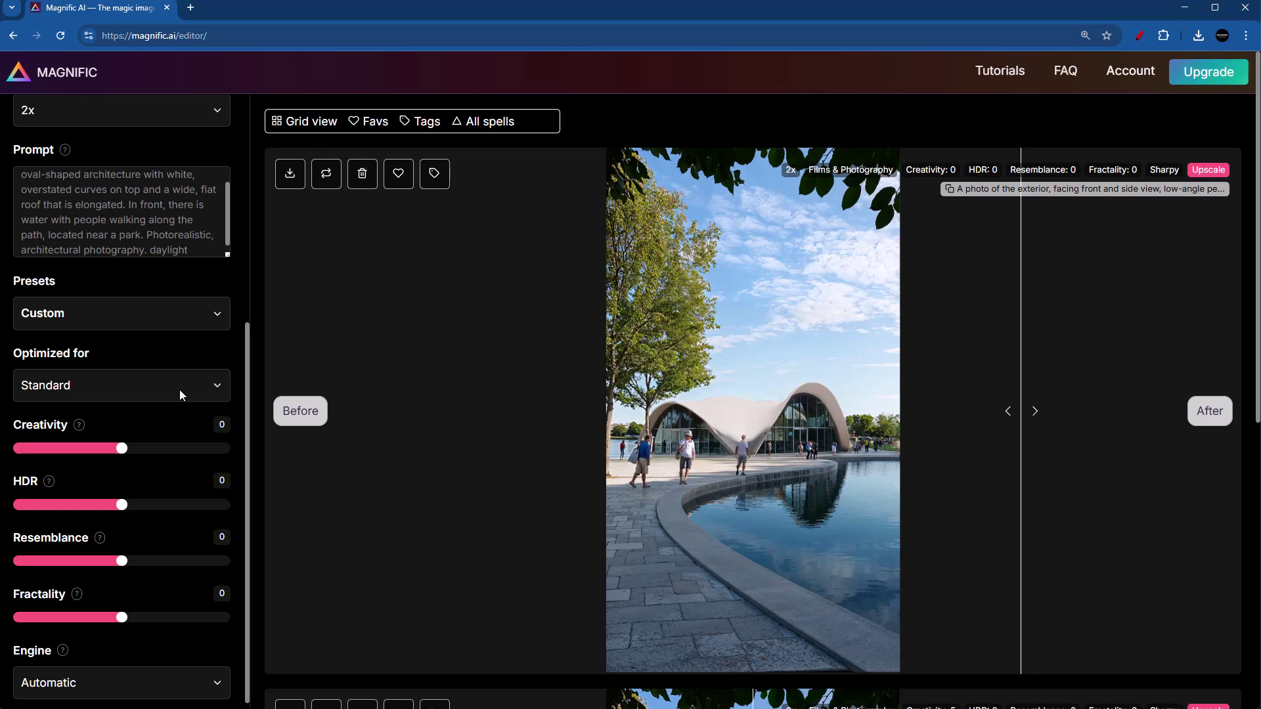
left_click(199, 386)
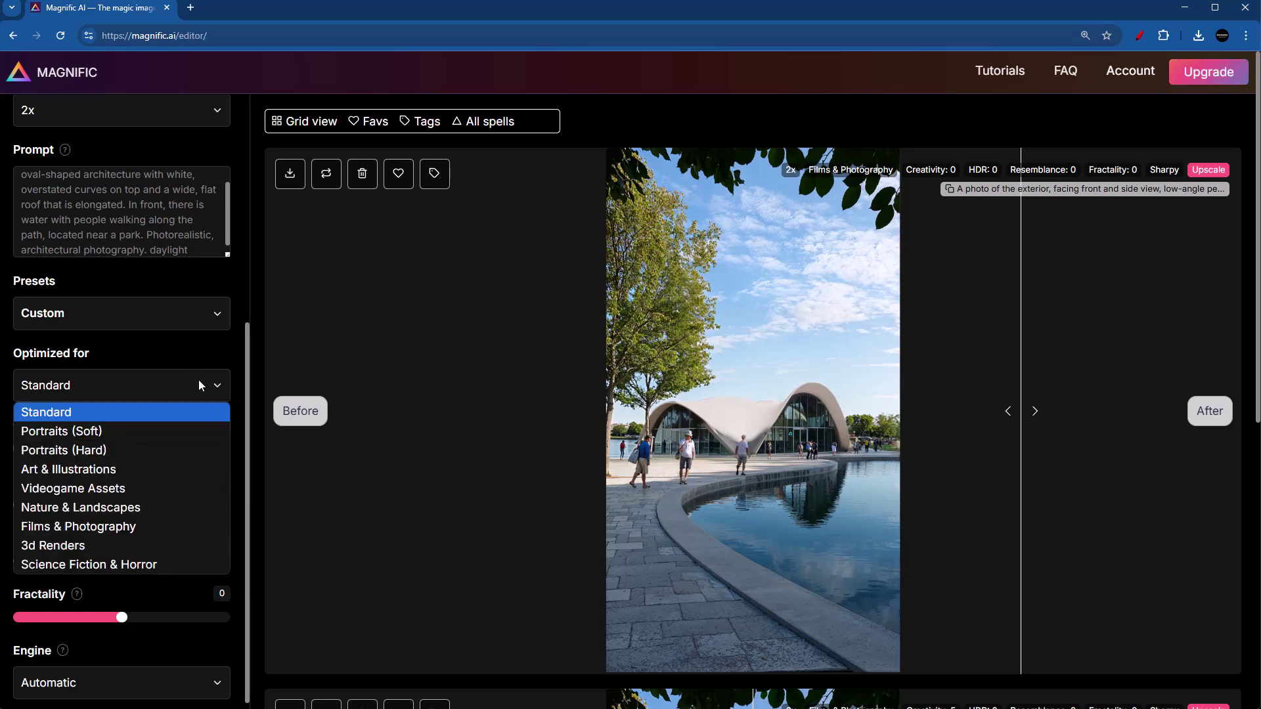
left_click(111, 526)
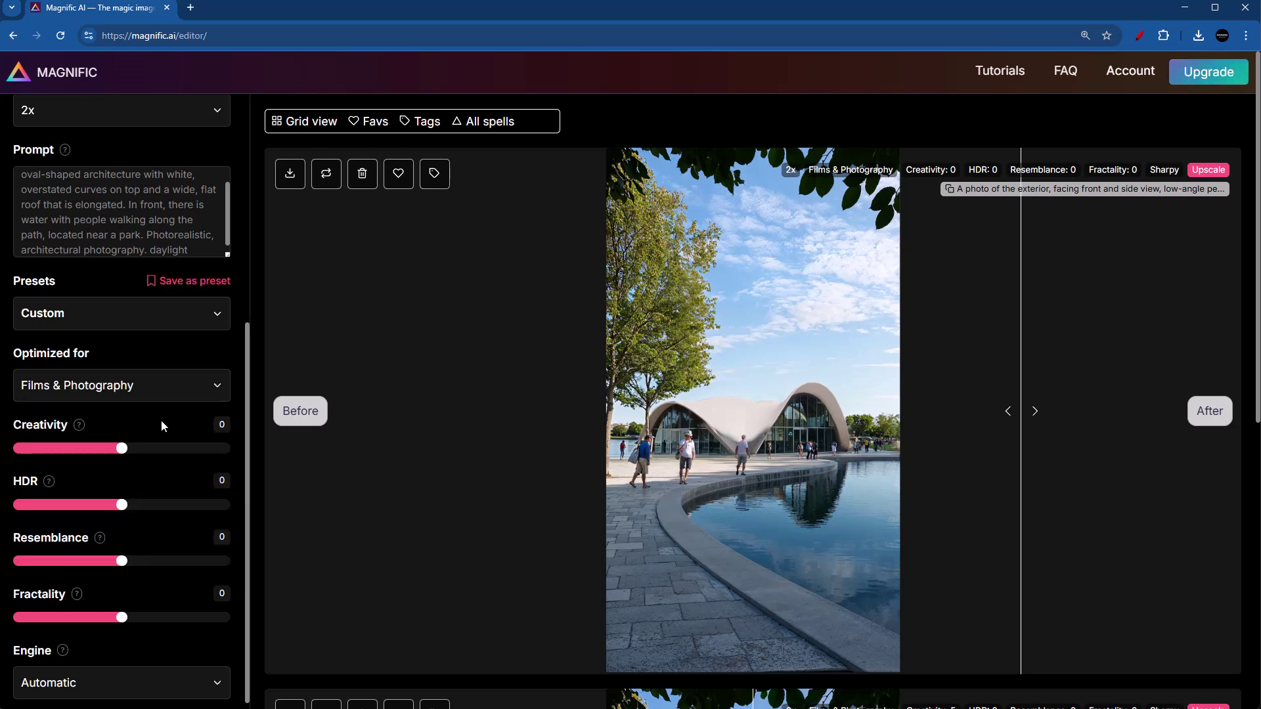
left_click_drag(121, 449, 150, 454)
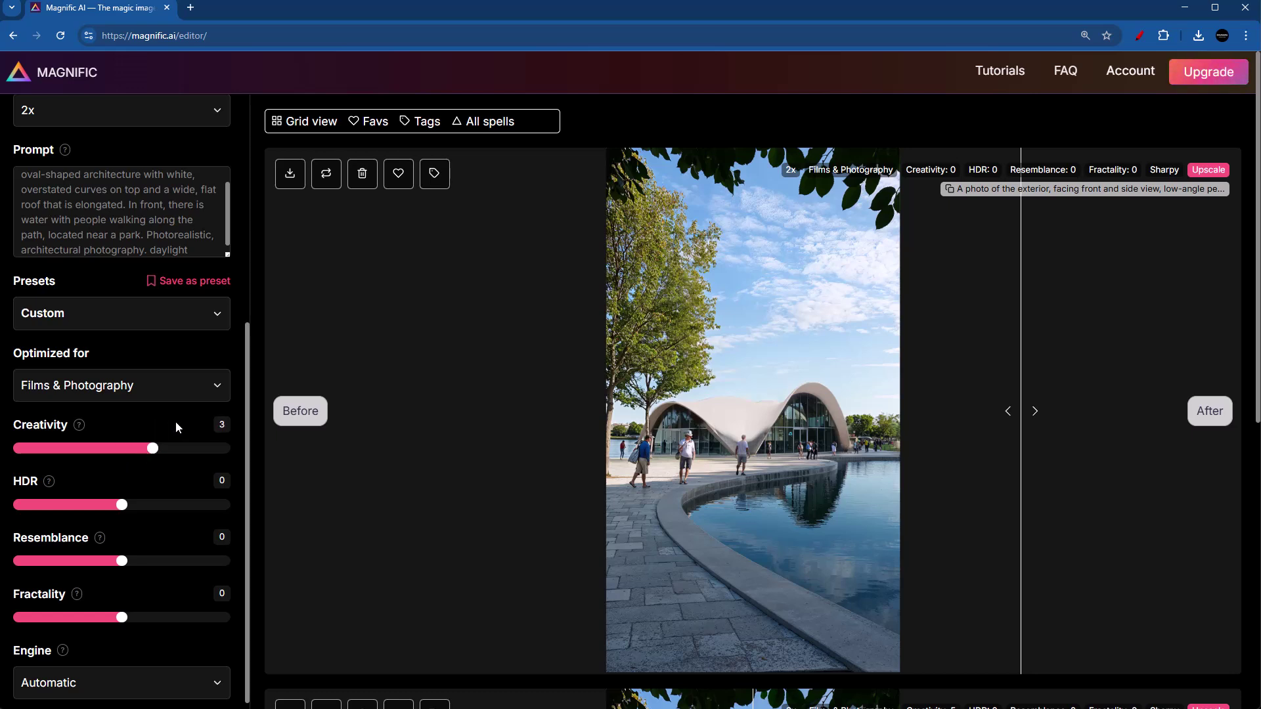
scroll(157, 440, "down", 1)
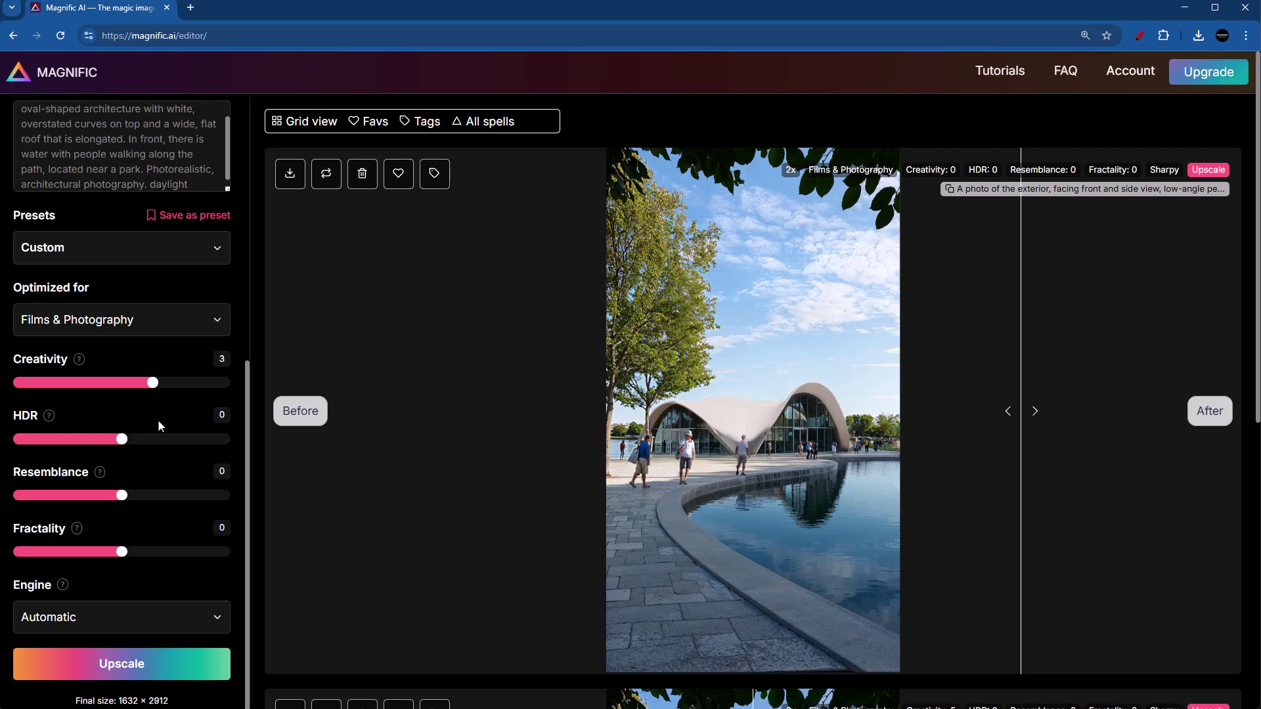
mouse_move(132, 438)
left_mouse_down()
mouse_move(111, 439)
mouse_move(174, 441)
mouse_move(110, 441)
mouse_move(132, 441)
left_mouse_up()
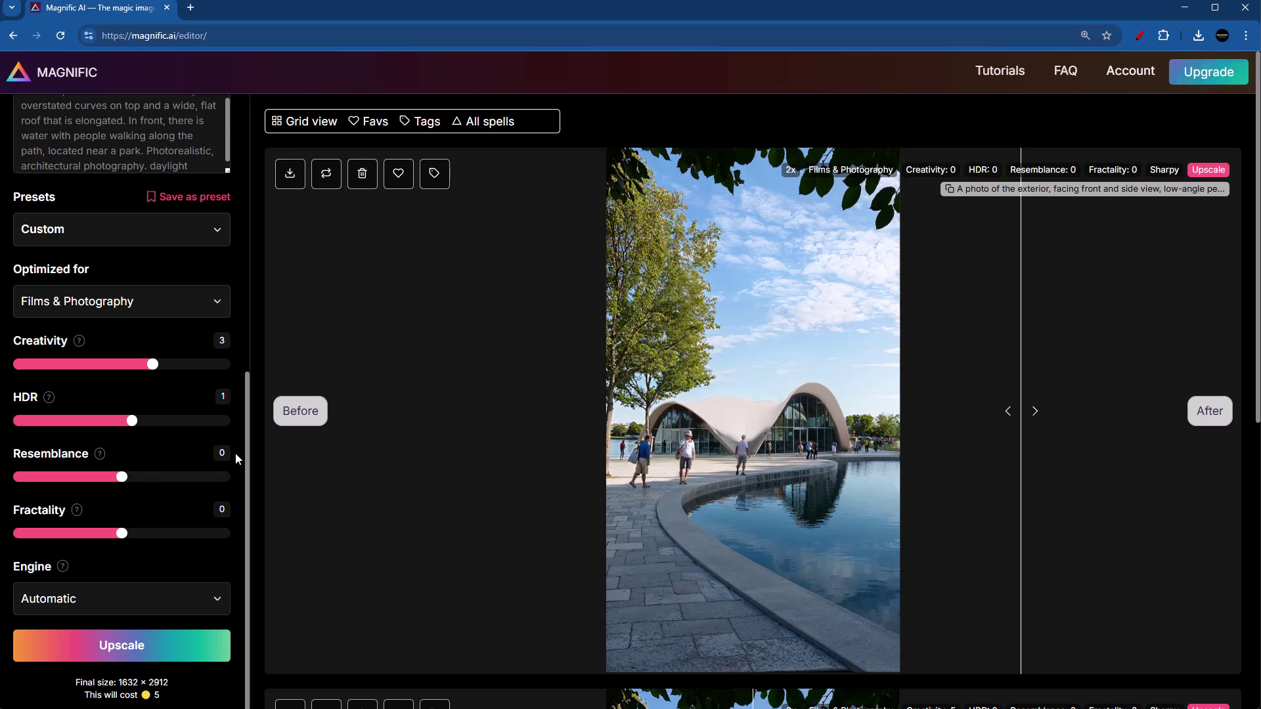
Set the engine to Magnific Sharpy and upscale the pavilion image.
left_click(130, 602)
left_click(133, 600)
left_click(124, 598)
left_click(113, 664)
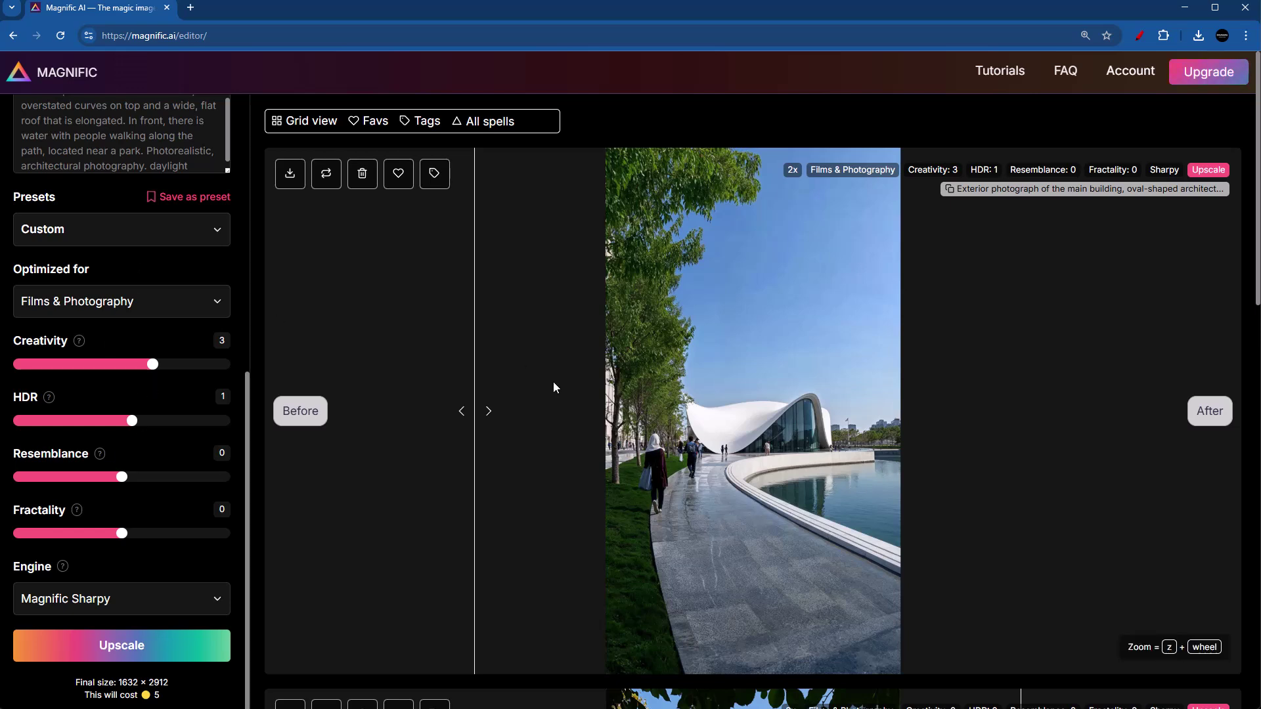
Set Creativity to 5, HDR to 2, Resemblance to 2 and Fractality to -4 for another upscale.
mouse_move(152, 364)
left_mouse_down()
mouse_move(186, 369)
mouse_move(172, 369)
left_mouse_up()
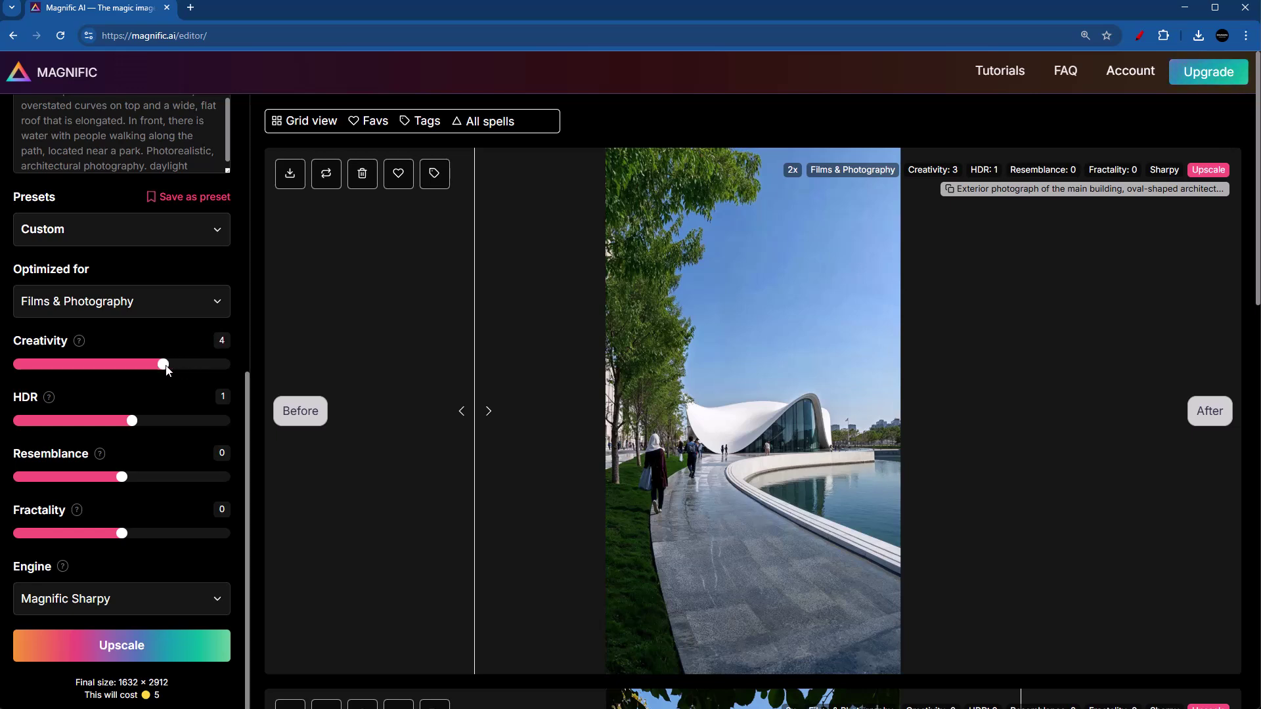
left_click(123, 422)
left_click_drag(129, 425, 145, 421)
left_click(152, 478)
left_click(122, 479)
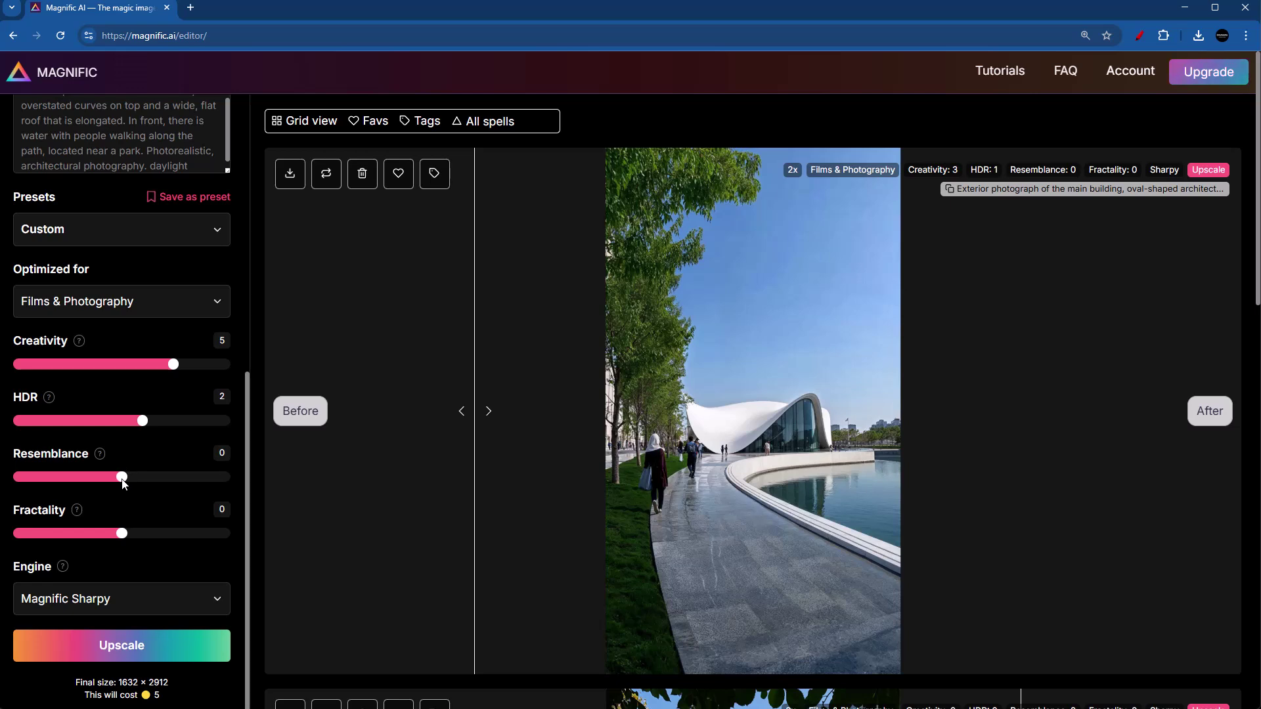
left_click_drag(152, 482, 143, 480)
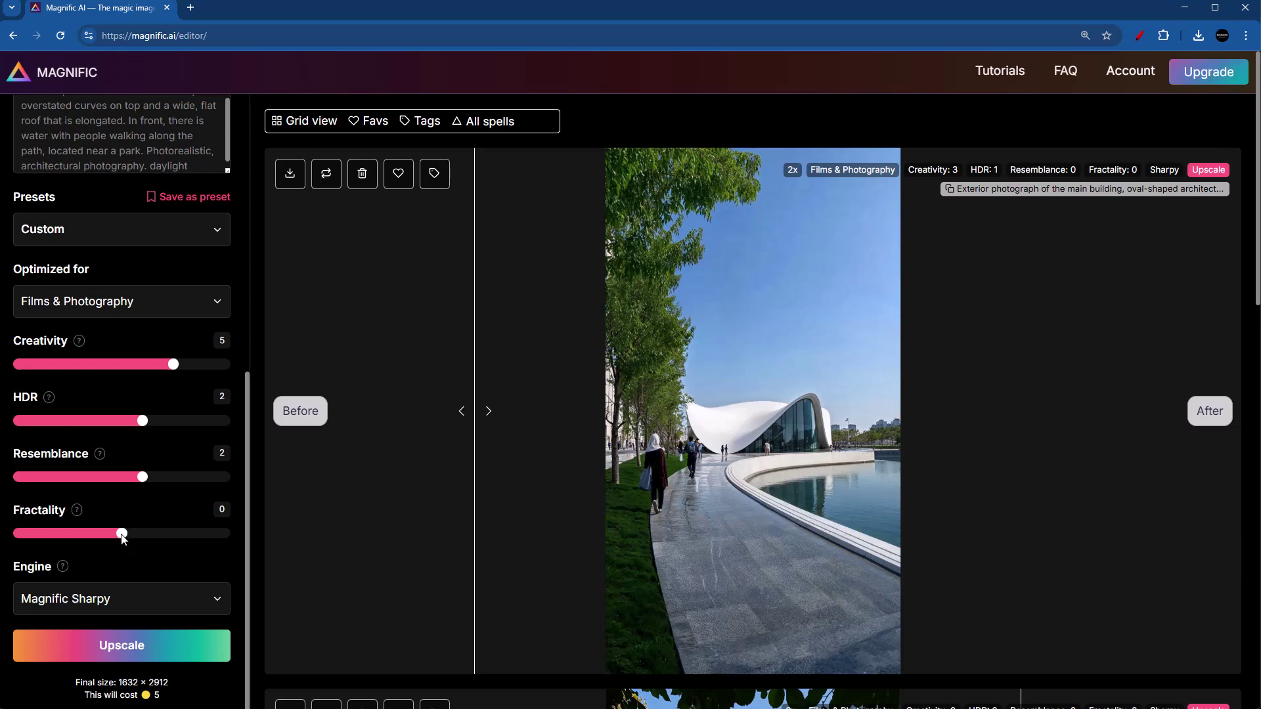
left_click_drag(121, 537, 80, 535)
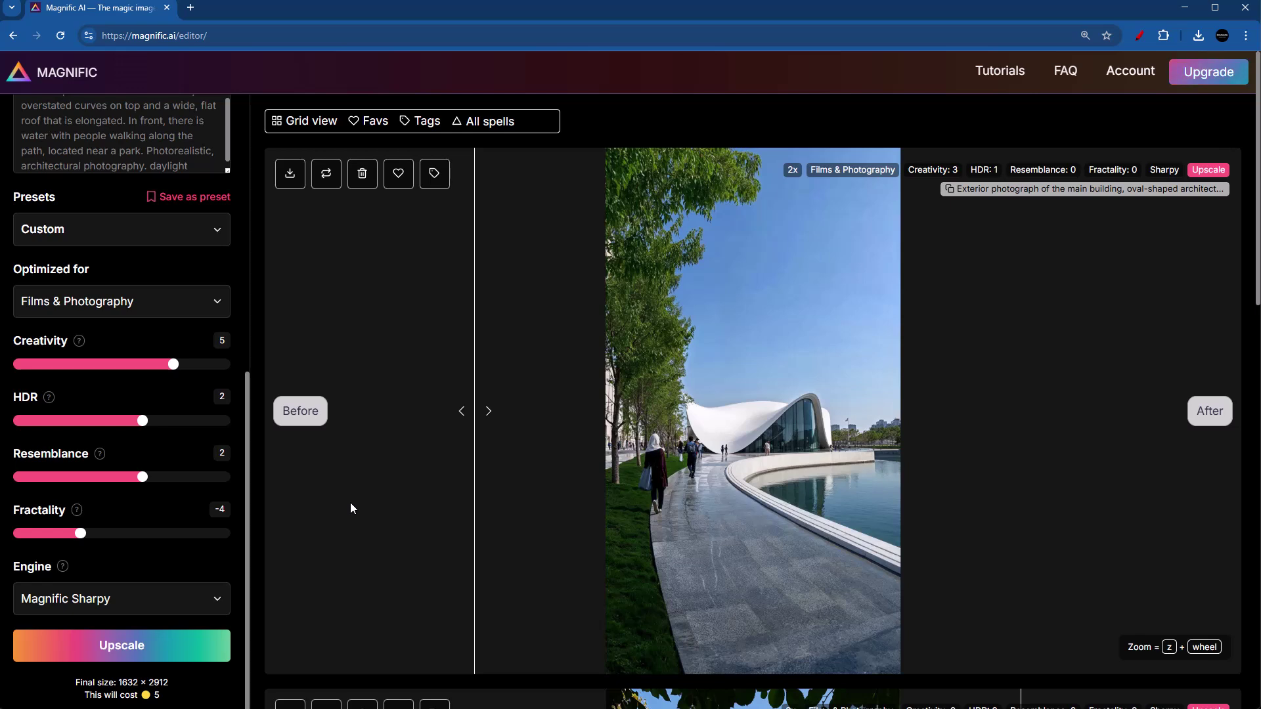
Change the engine to Magnific Illusio, upscale the image again and compare the before and after versions.
left_click(119, 598)
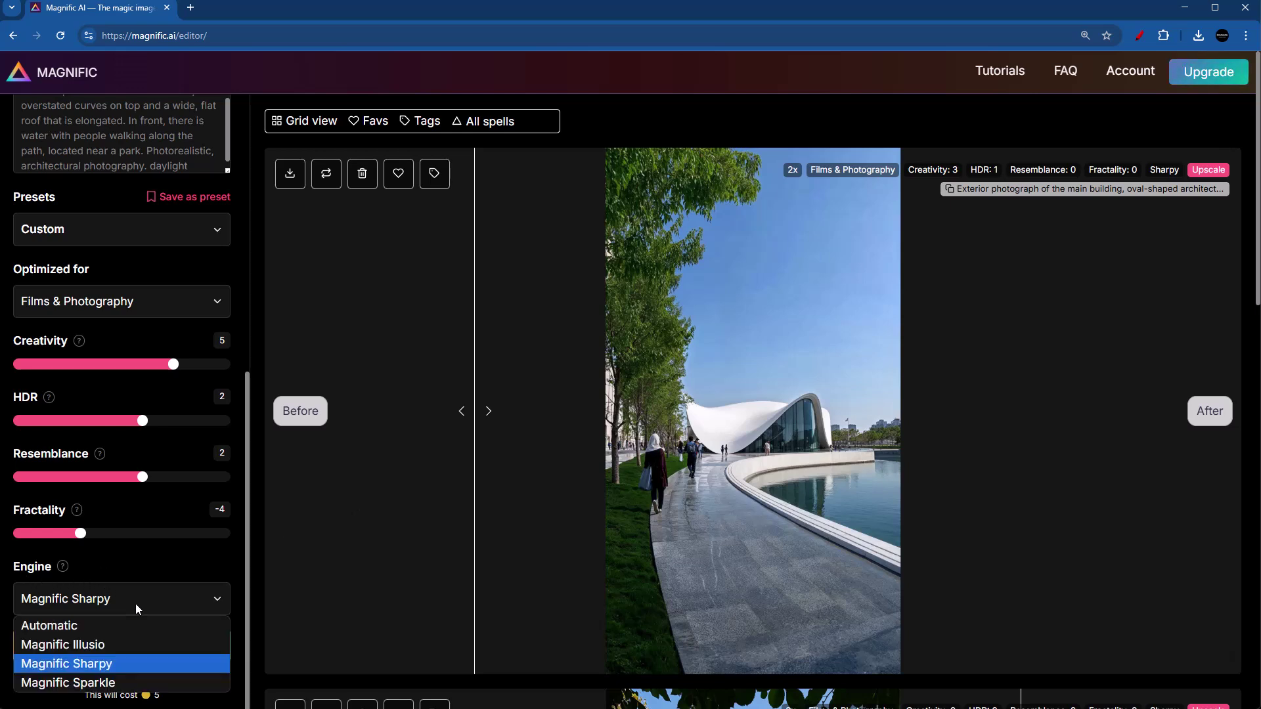
key("Up")
key("Return")
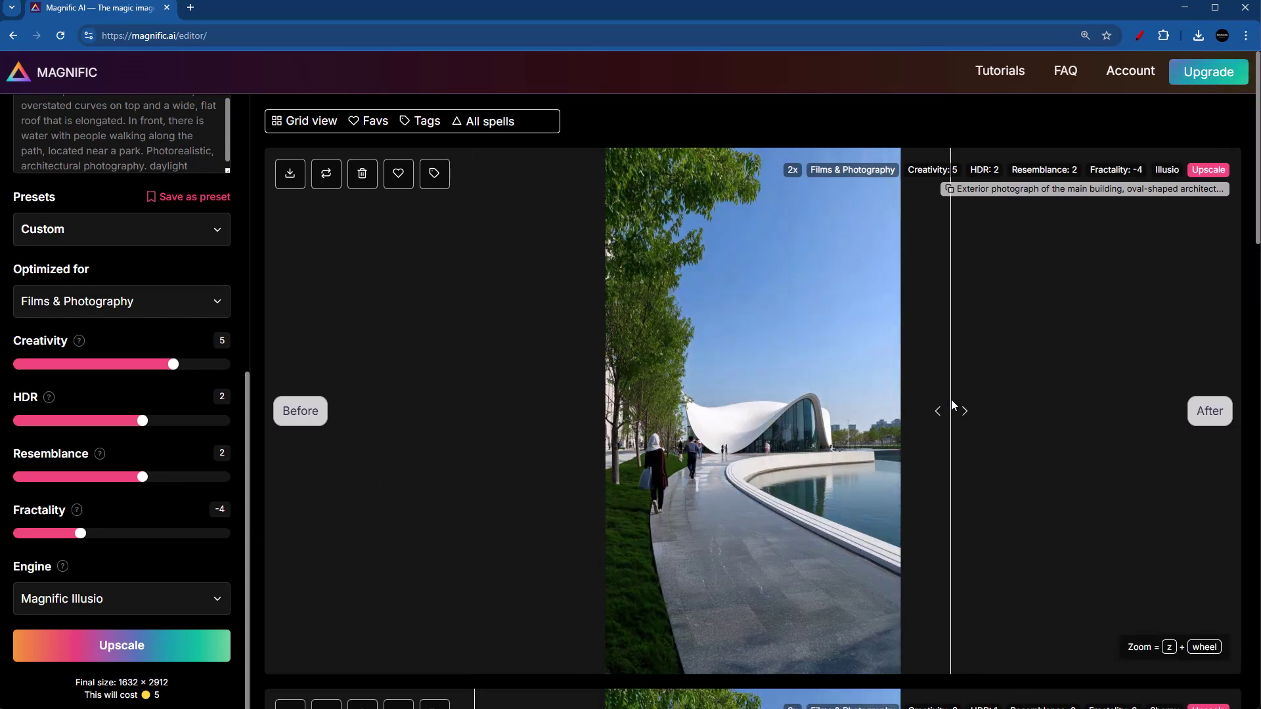
left_click_drag(954, 404, 557, 382)
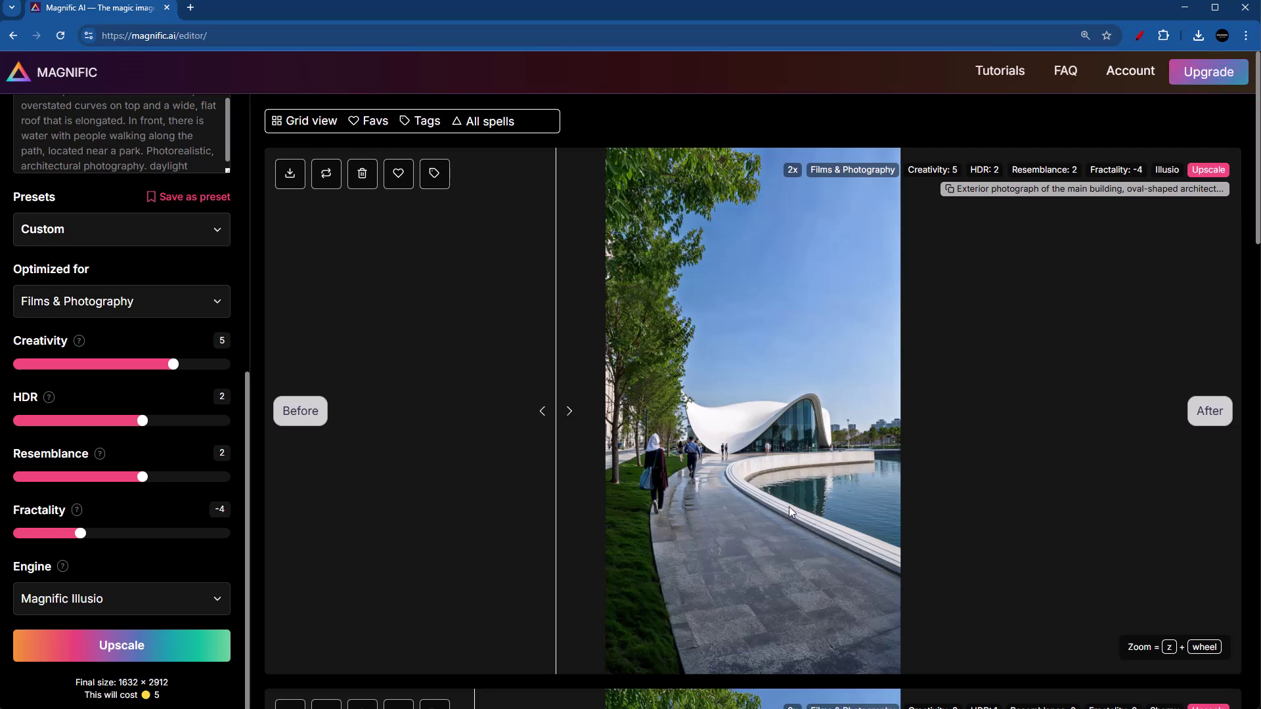